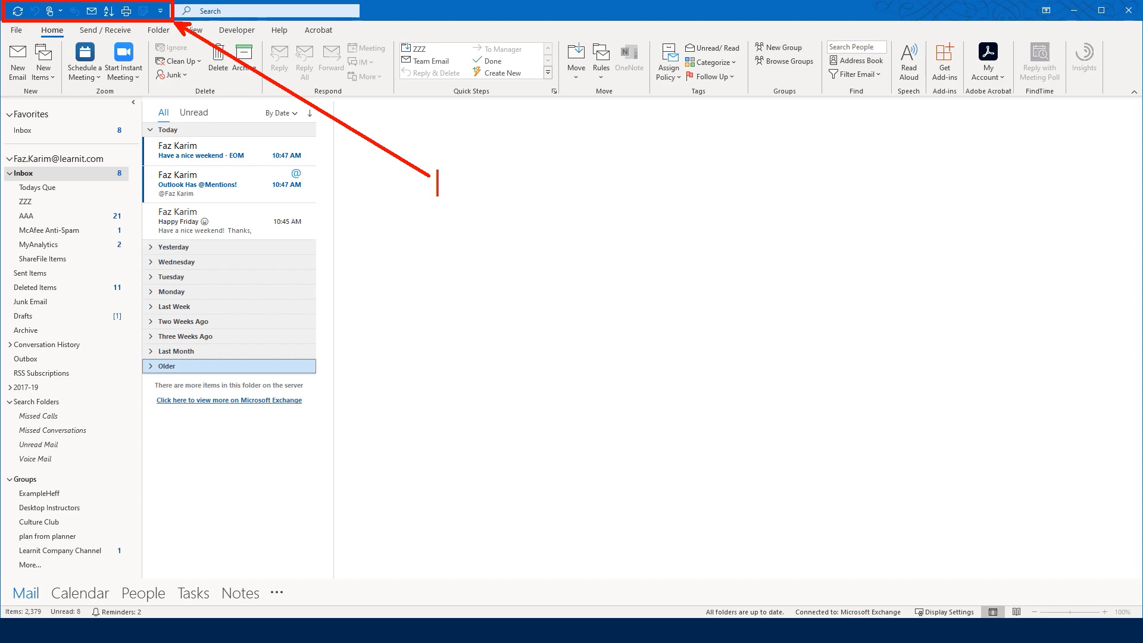
pyautogui.write('Quick access toolbar')
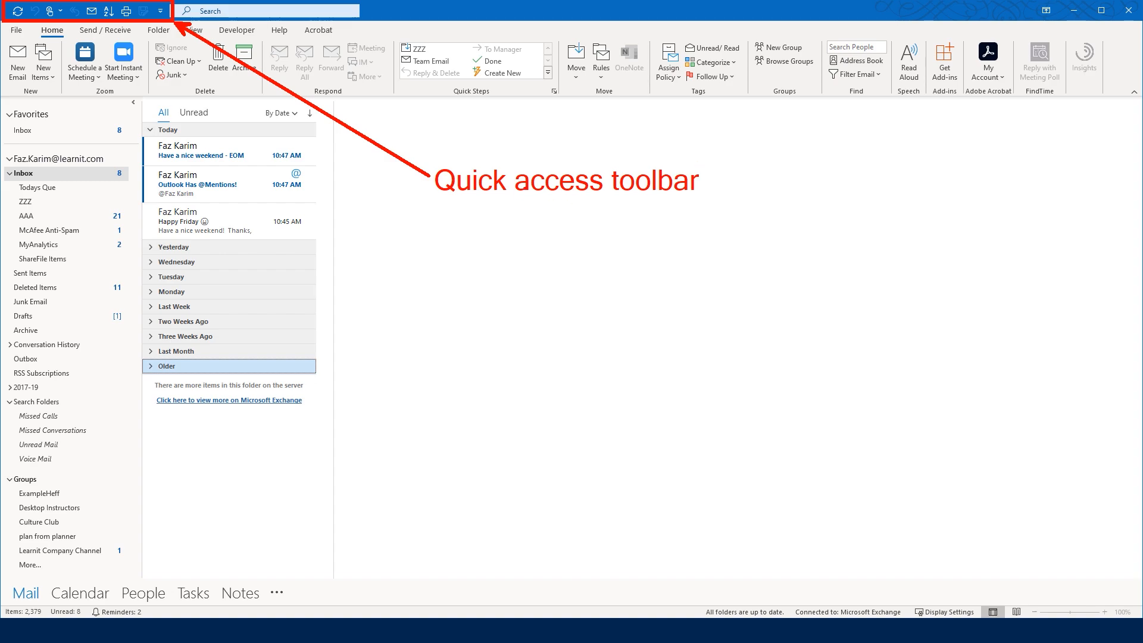
pyautogui.moveTo(519, 196); pyautogui.dragTo(600, 196)
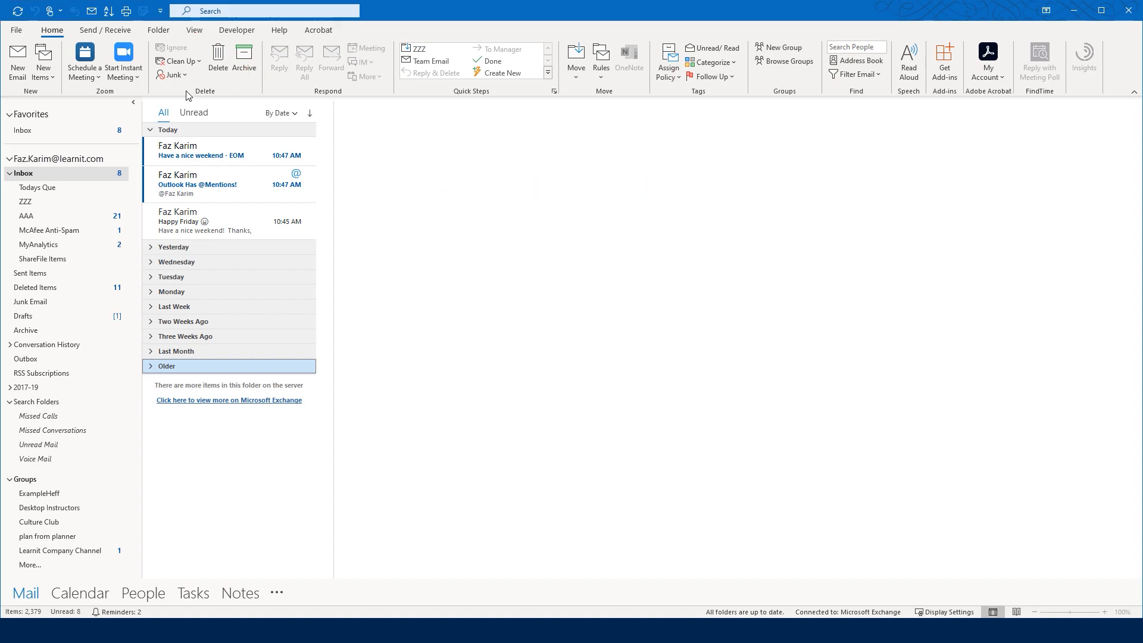
# Step: Add the Update Folder command from the Send / Receive commands to the Quick Access Toolbar
pyautogui.click(94, 31)
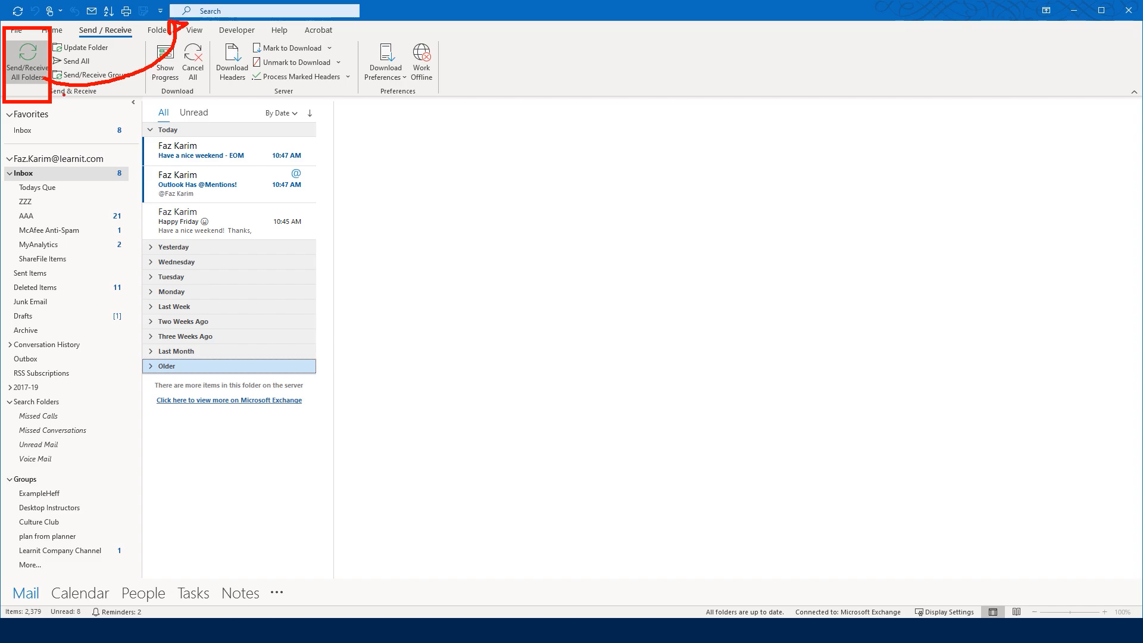
pyautogui.rightClick(34, 61)
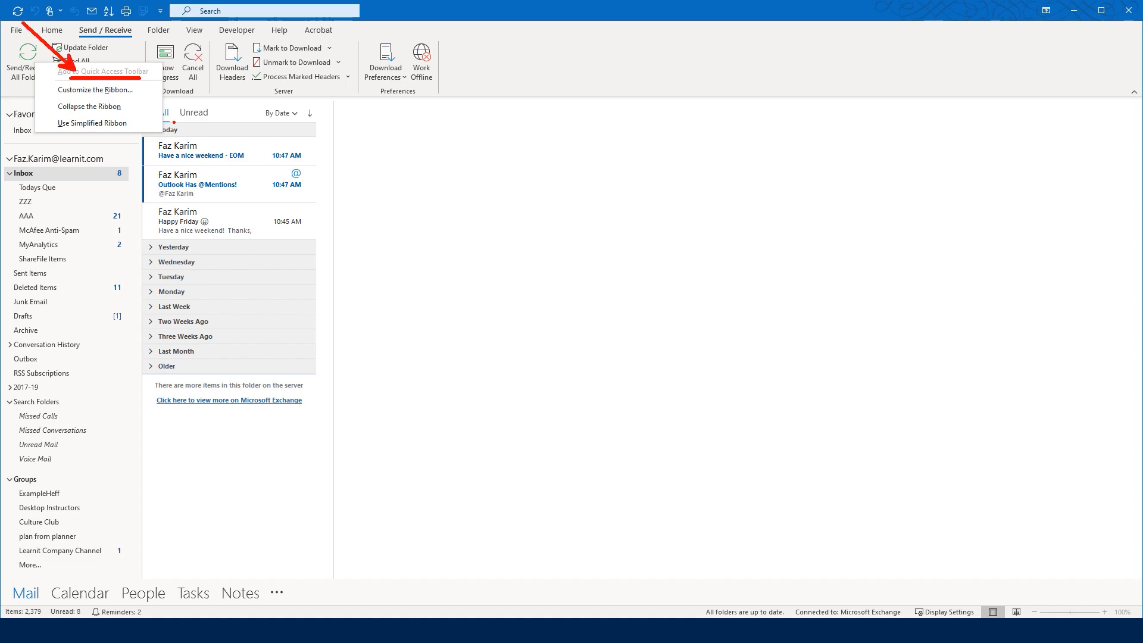
pyautogui.click(179, 366)
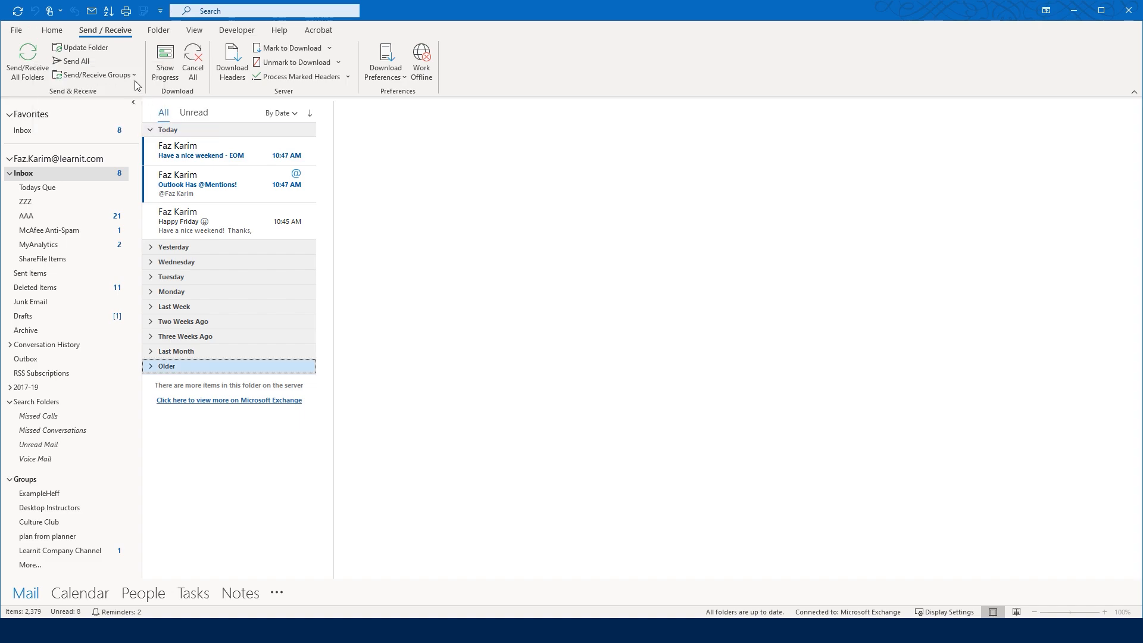
pyautogui.rightClick(104, 47)
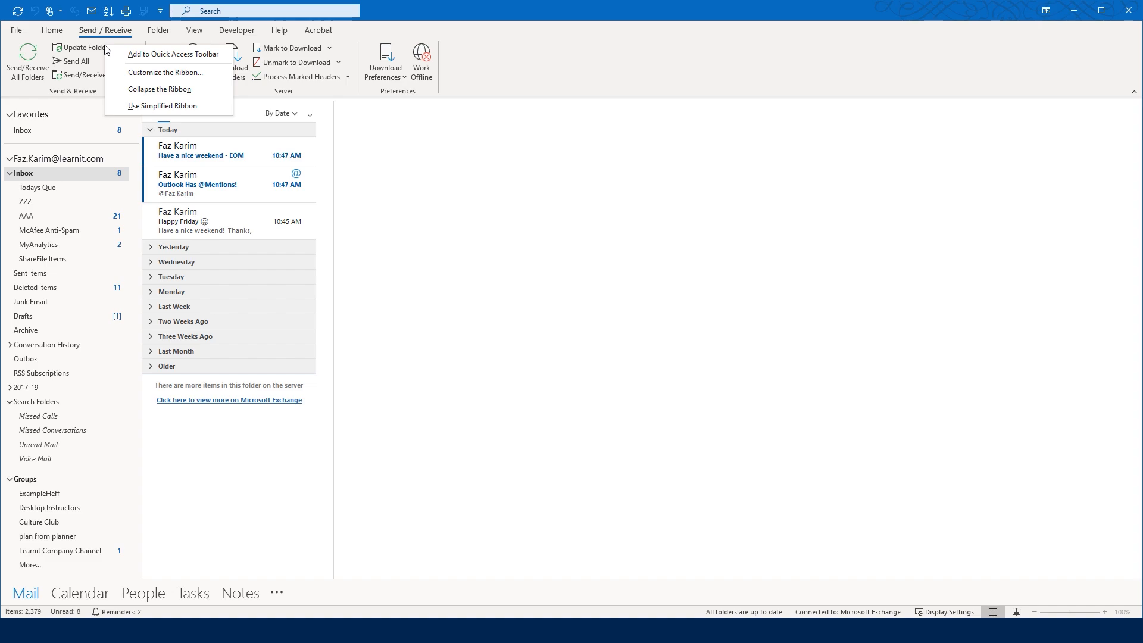
pyautogui.hotkey('ctrl', '2')
pyautogui.moveTo(133, 63); pyautogui.dragTo(222, 65)
pyautogui.press('Escape')
pyautogui.rightClick(87, 46)
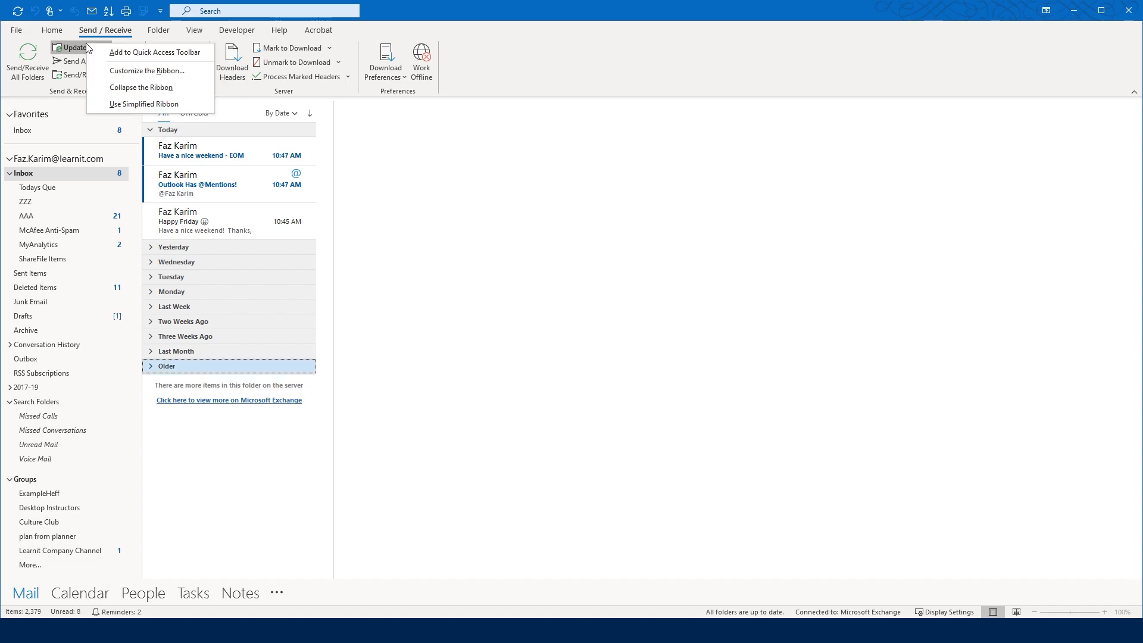
pyautogui.click(117, 52)
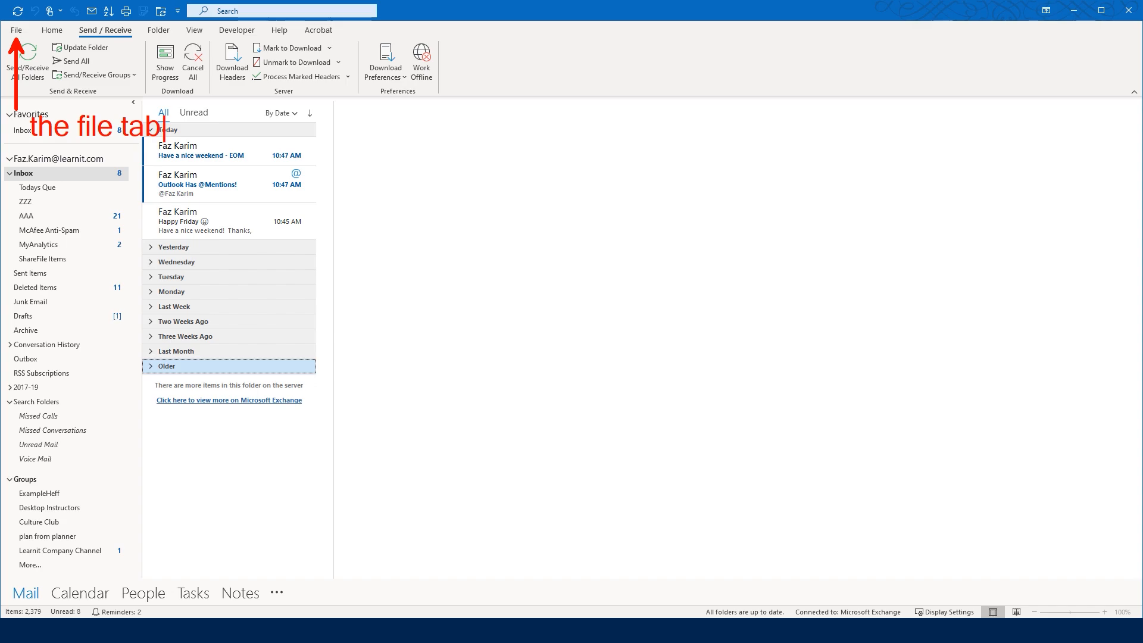
# Step: Examine the Account Information page, including adding accounts, Account Settings and Automatic Replies, and return to the inbox
pyautogui.click(22, 31)
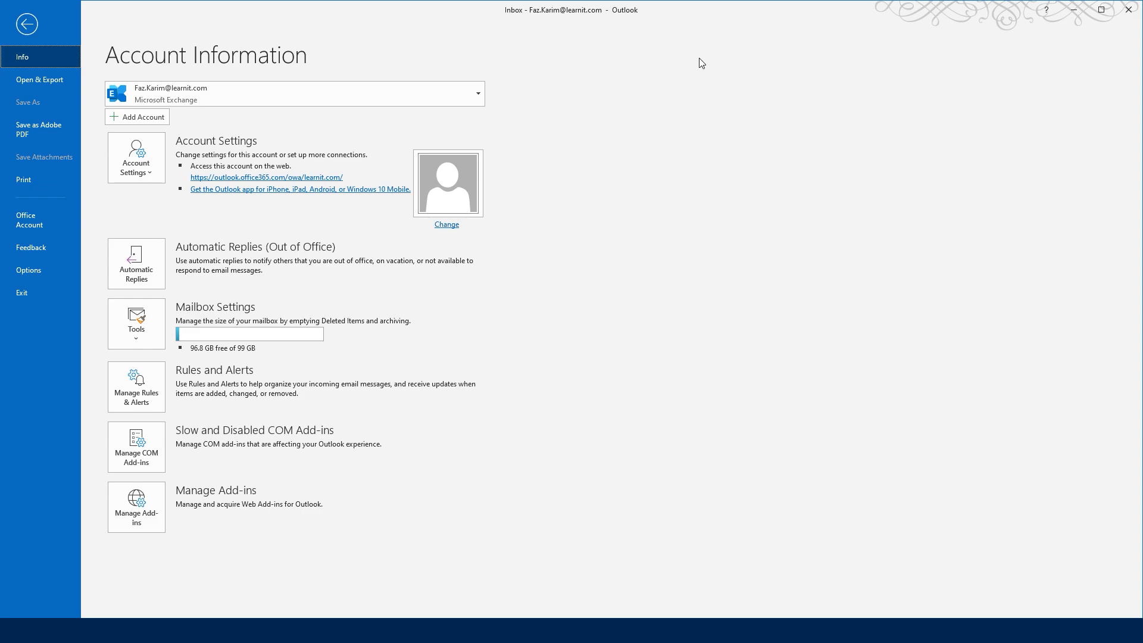
pyautogui.hotkey('ctrl', '2')
pyautogui.moveTo(74, 61); pyautogui.dragTo(221, 60)
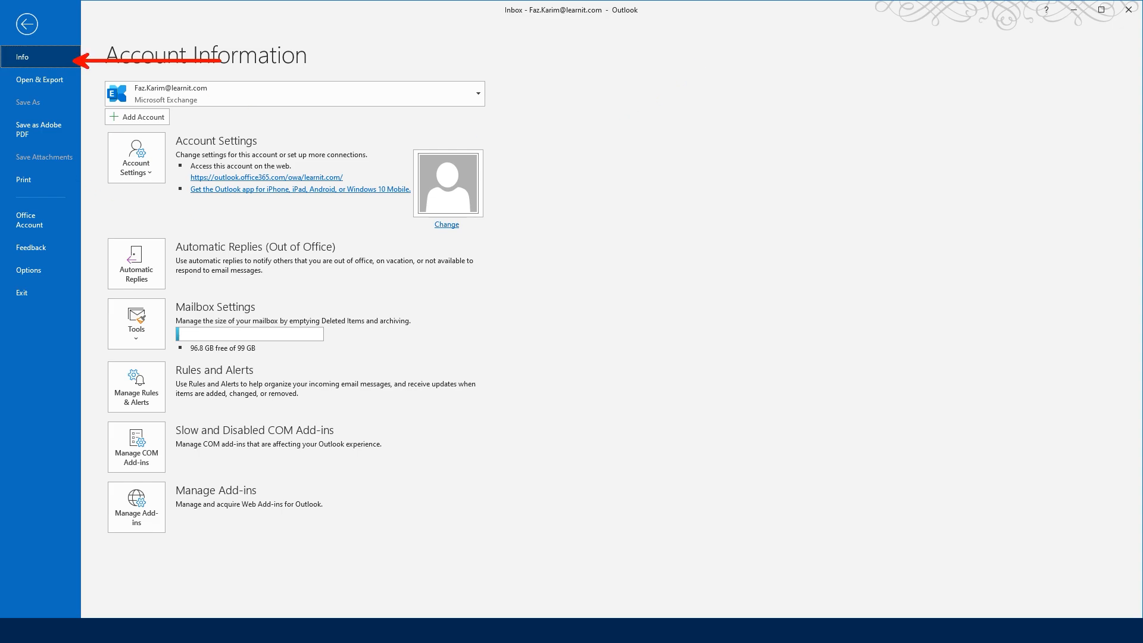
pyautogui.moveTo(176, 121); pyautogui.dragTo(254, 73)
pyautogui.moveTo(145, 185); pyautogui.dragTo(147, 215)
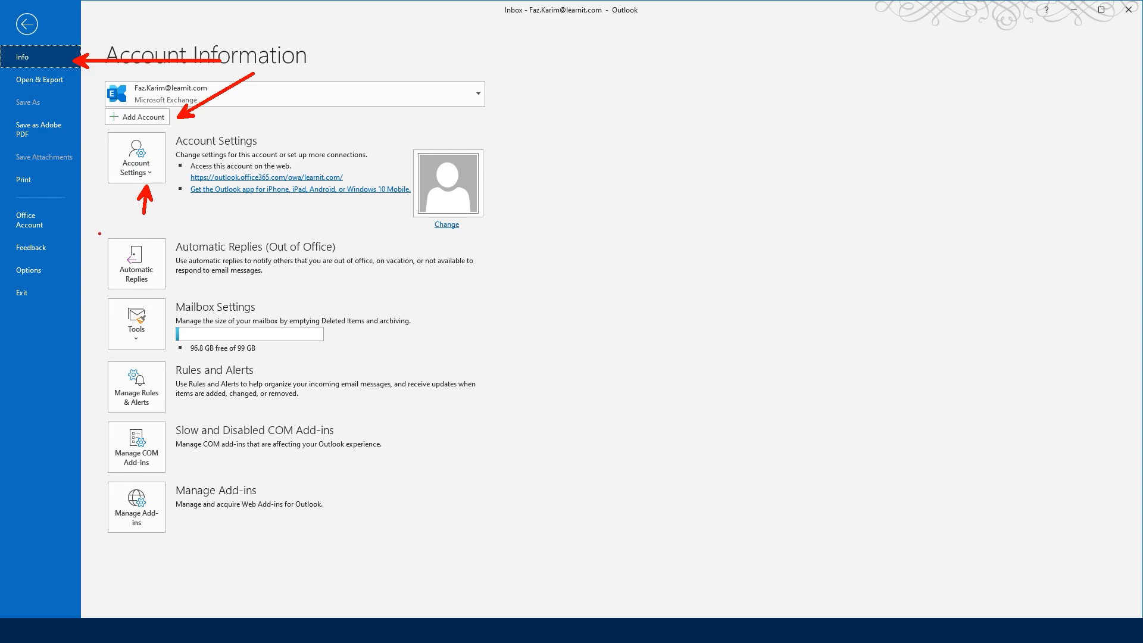
pyautogui.moveTo(93, 234)
pyautogui.mouseDown()
pyautogui.moveTo(138, 262)
pyautogui.moveTo(441, 322)
pyautogui.moveTo(518, 303)
pyautogui.moveTo(596, 216)
pyautogui.mouseUp()
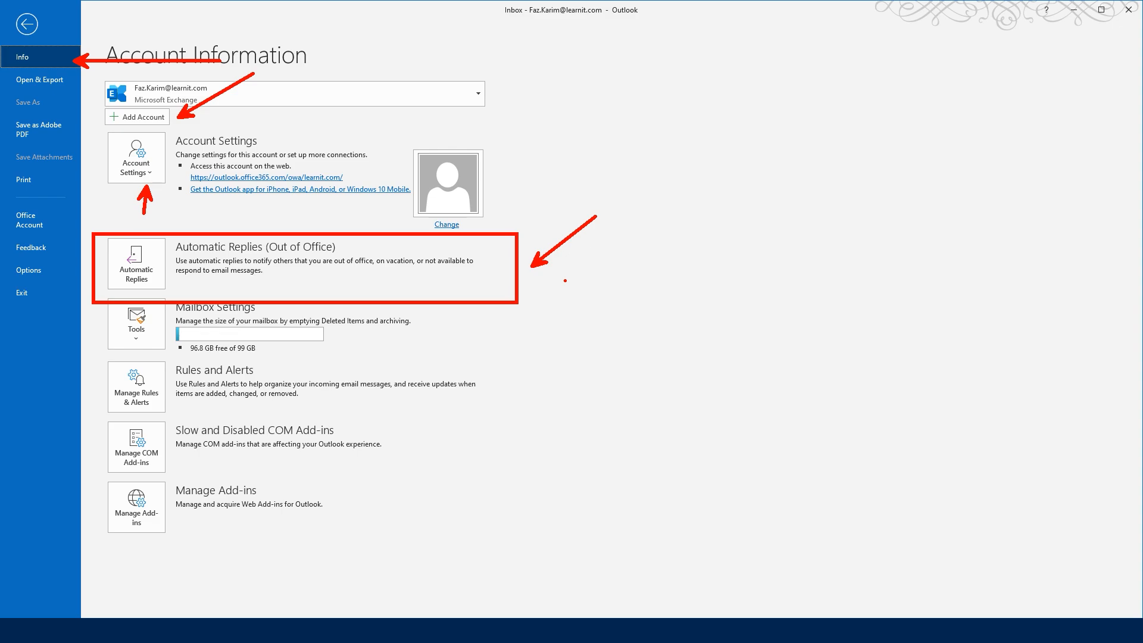
pyautogui.press('Escape')
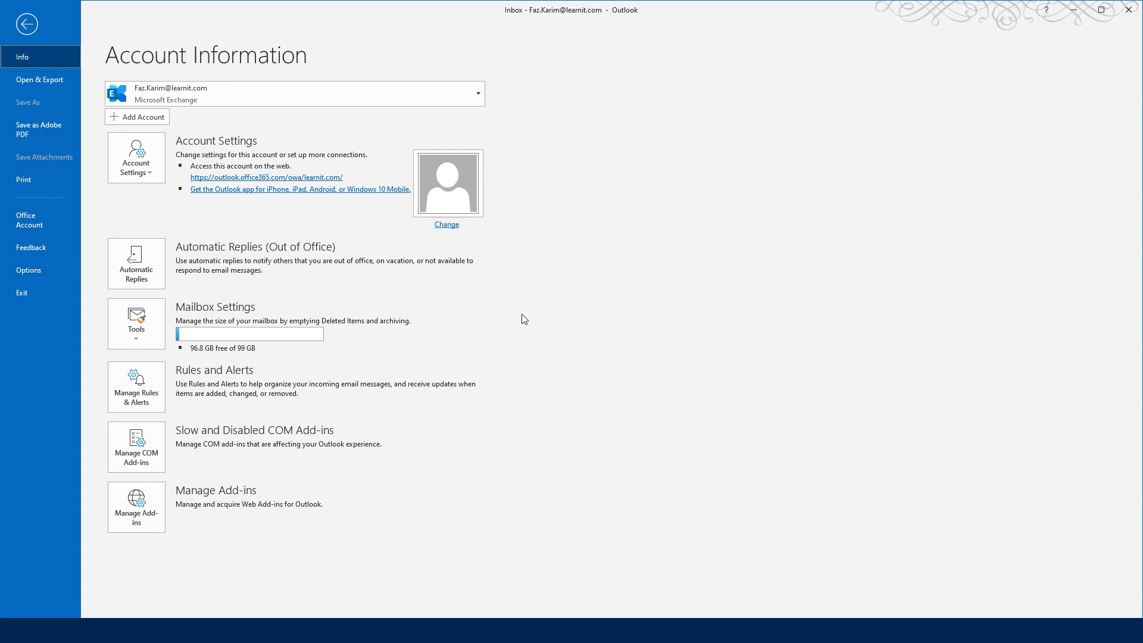
pyautogui.click(30, 25)
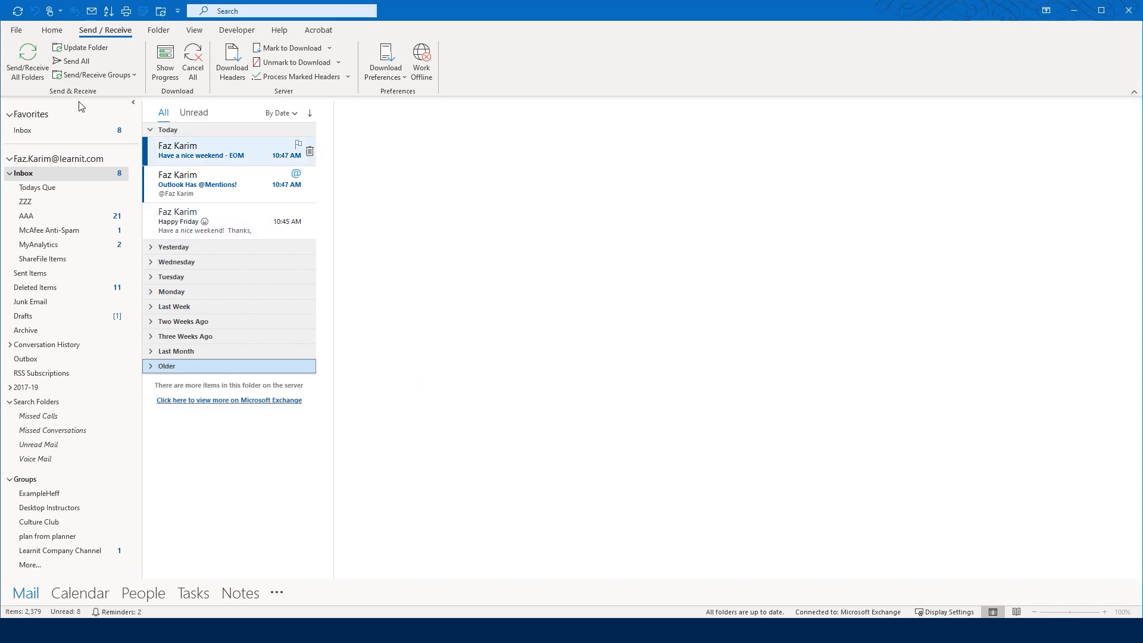
pyautogui.click(14, 31)
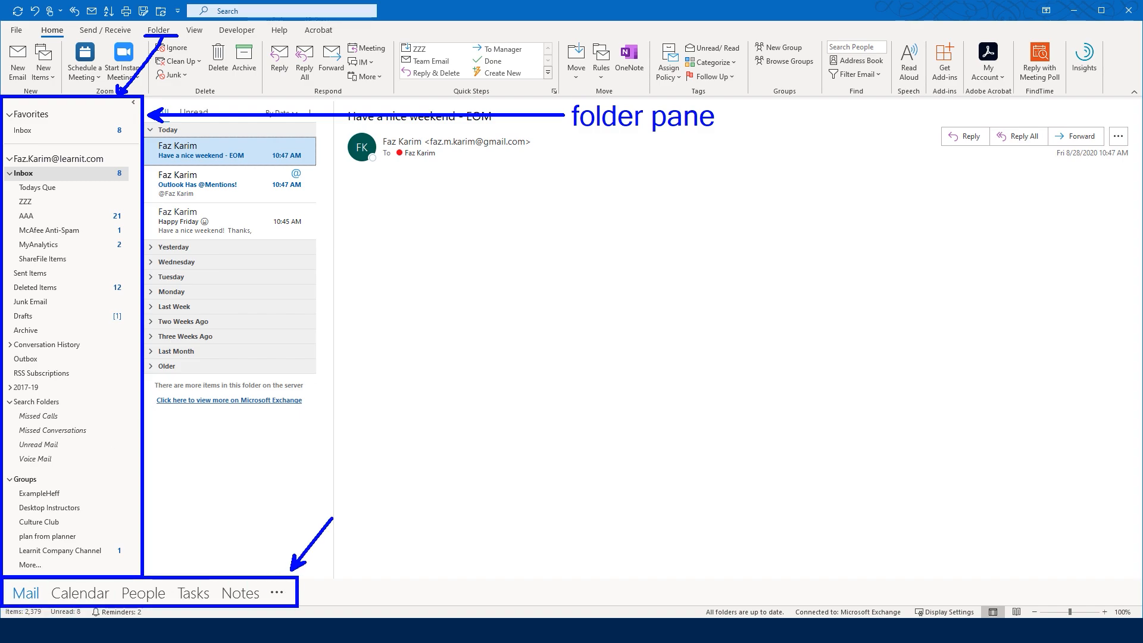
pyautogui.write('nav pane')
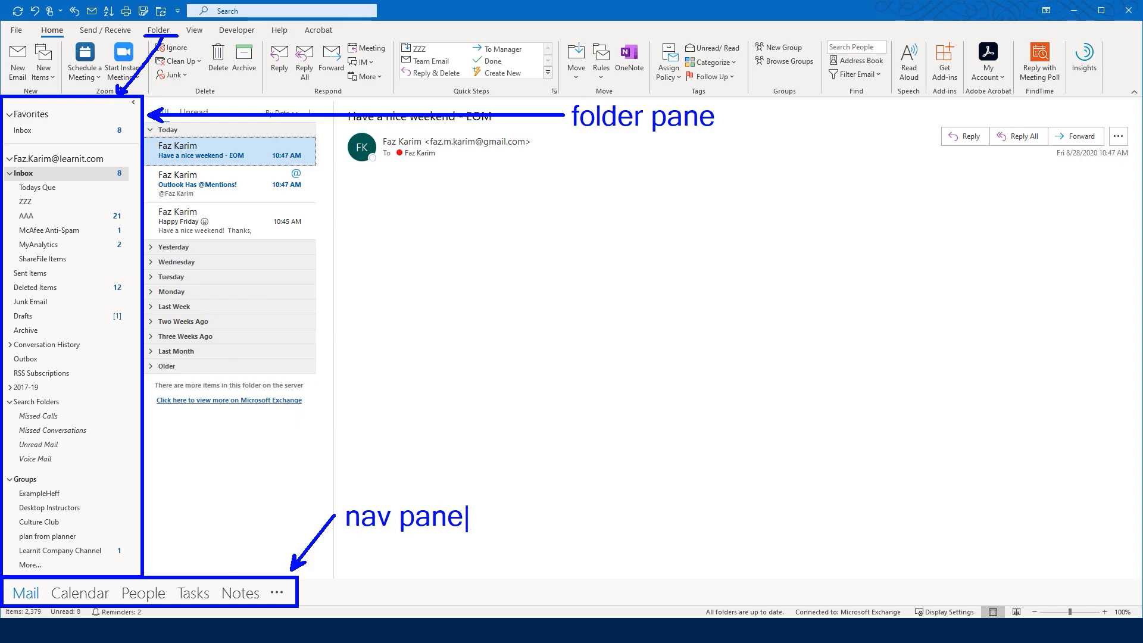
pyautogui.write('5 items')
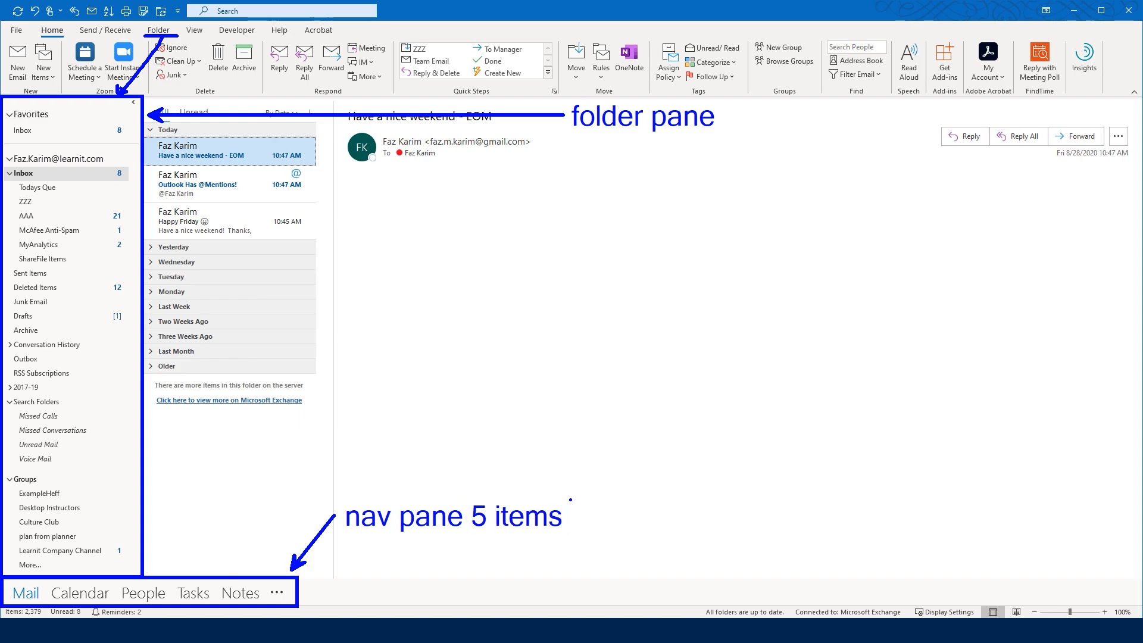
pyautogui.moveTo(230, 559); pyautogui.dragTo(237, 581)
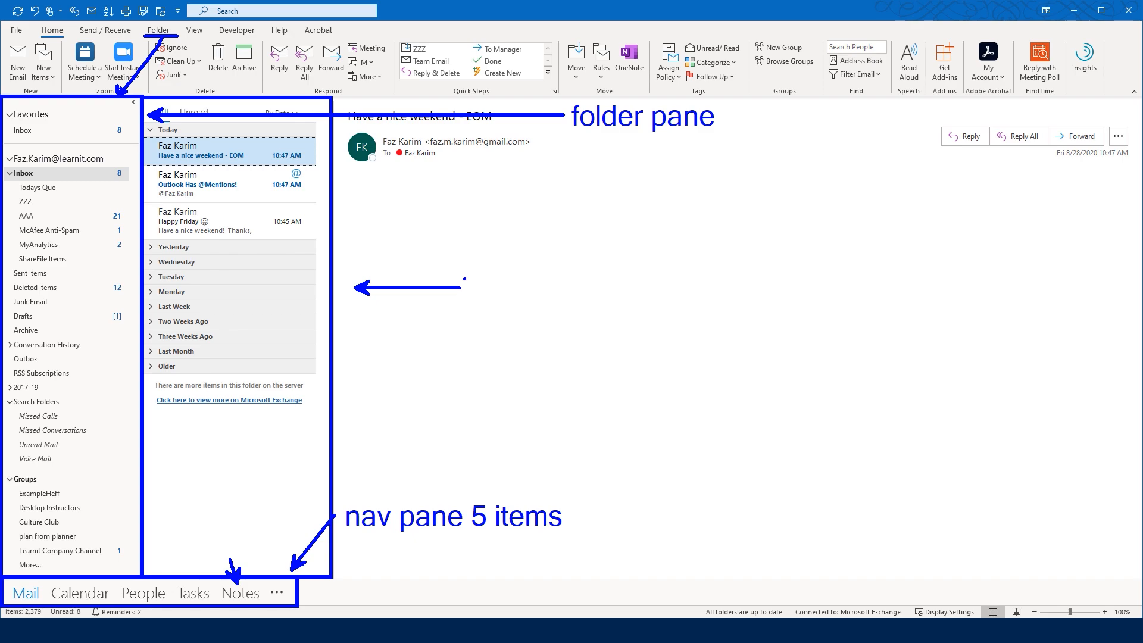
pyautogui.write('inbox')
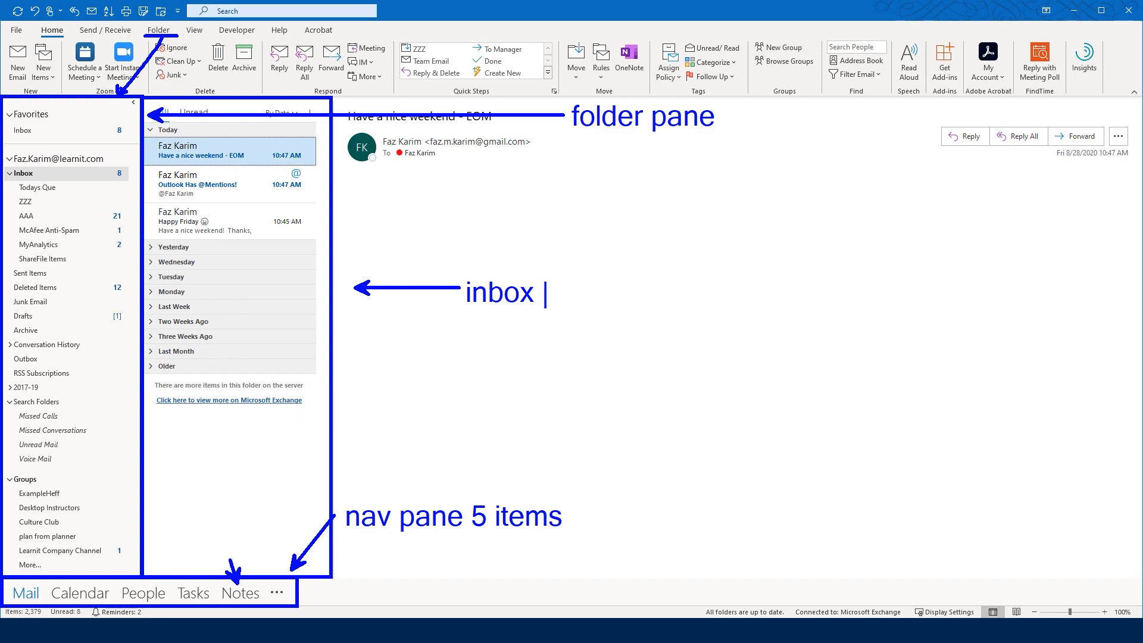
pyautogui.press('Escape')
pyautogui.press('o')
pyautogui.moveTo(330, 93); pyautogui.dragTo(1135, 602)
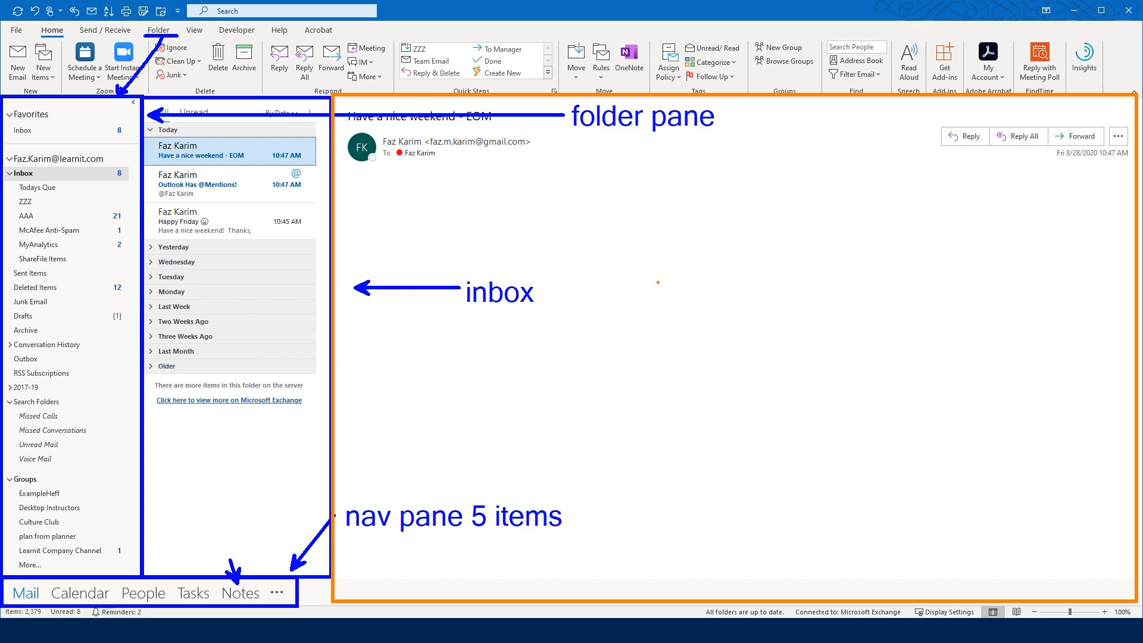
pyautogui.moveTo(670, 278); pyautogui.dragTo(671, 252)
pyautogui.write('Reading pa')
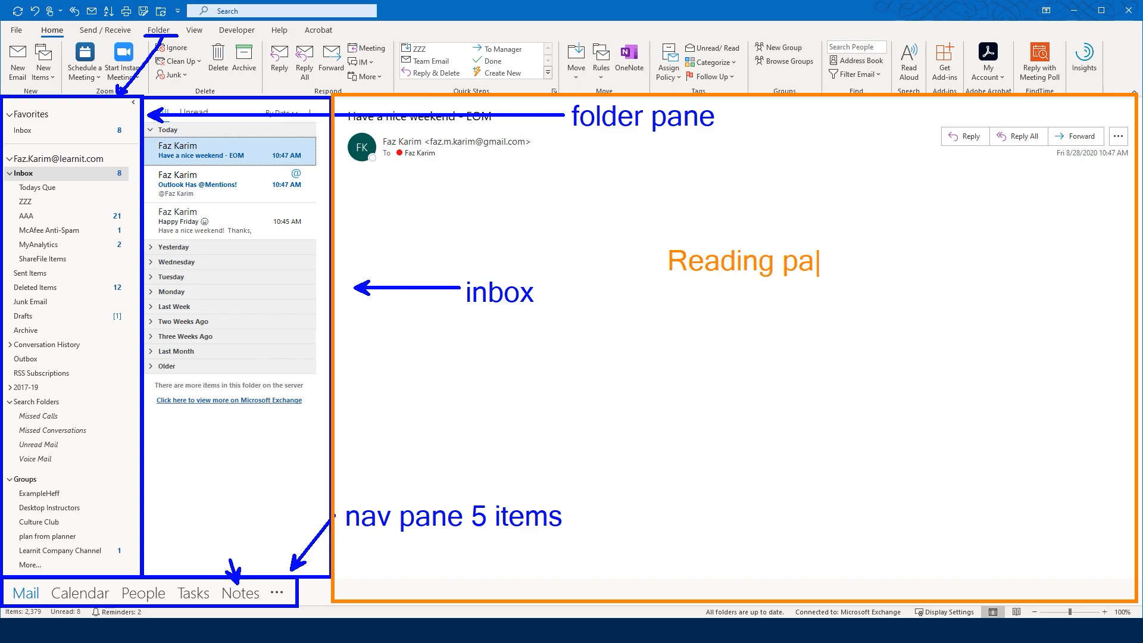
pyautogui.write('ne')
pyautogui.press('Escape')
pyautogui.moveTo(672, 285); pyautogui.dragTo(828, 284)
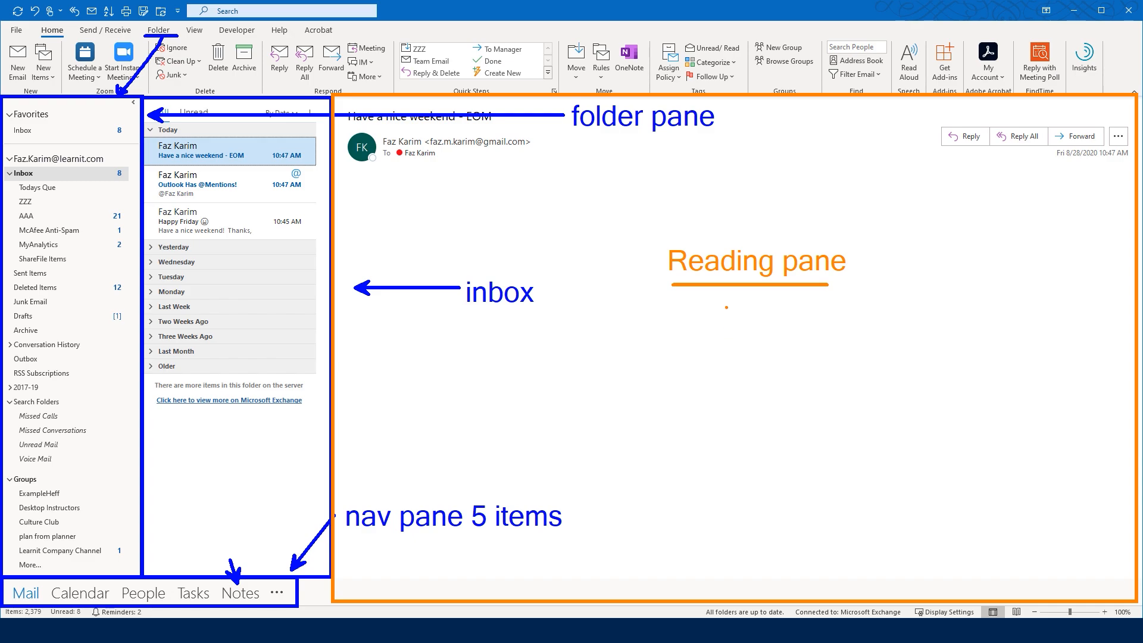
pyautogui.moveTo(726, 304); pyautogui.dragTo(752, 344)
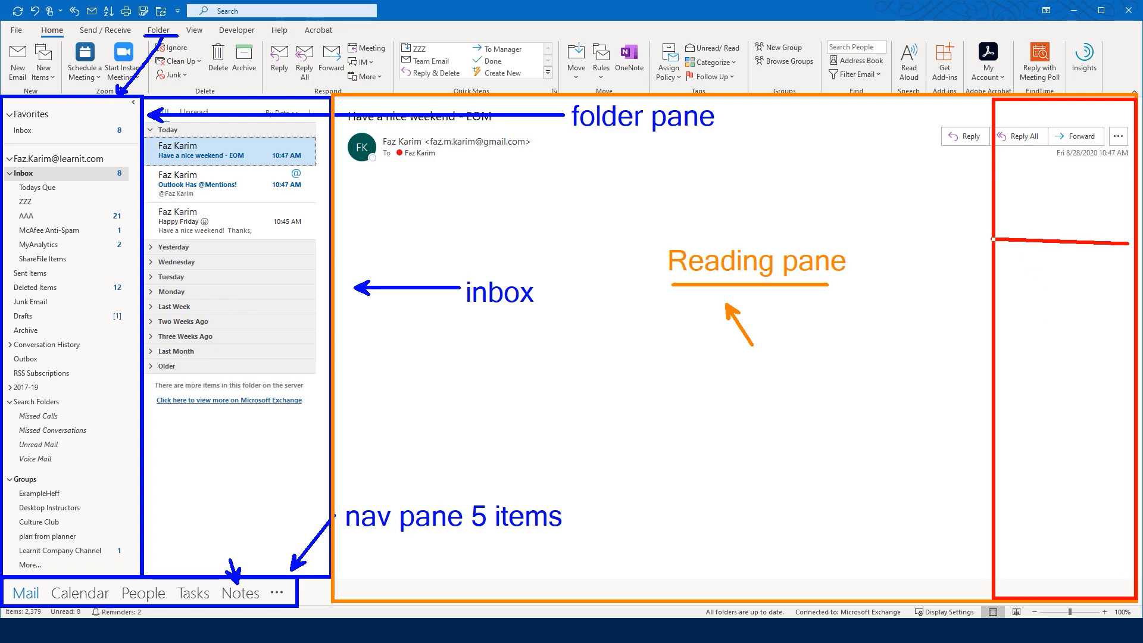
pyautogui.moveTo(1135, 237); pyautogui.dragTo(1135, 239)
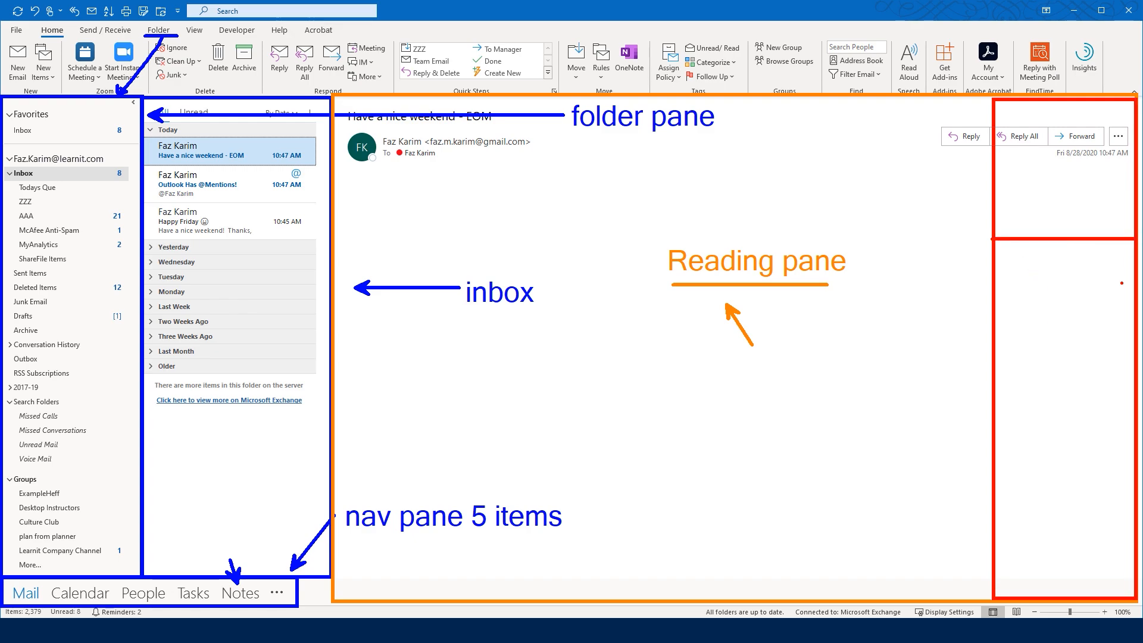
pyautogui.moveTo(996, 397); pyautogui.dragTo(1134, 395)
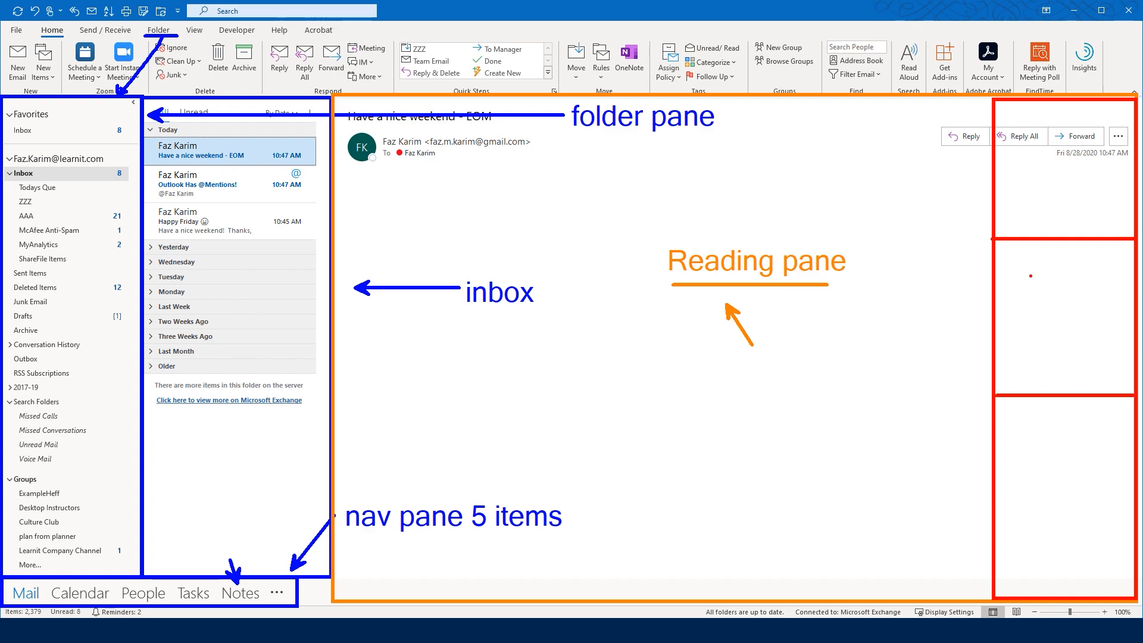
pyautogui.press('t')
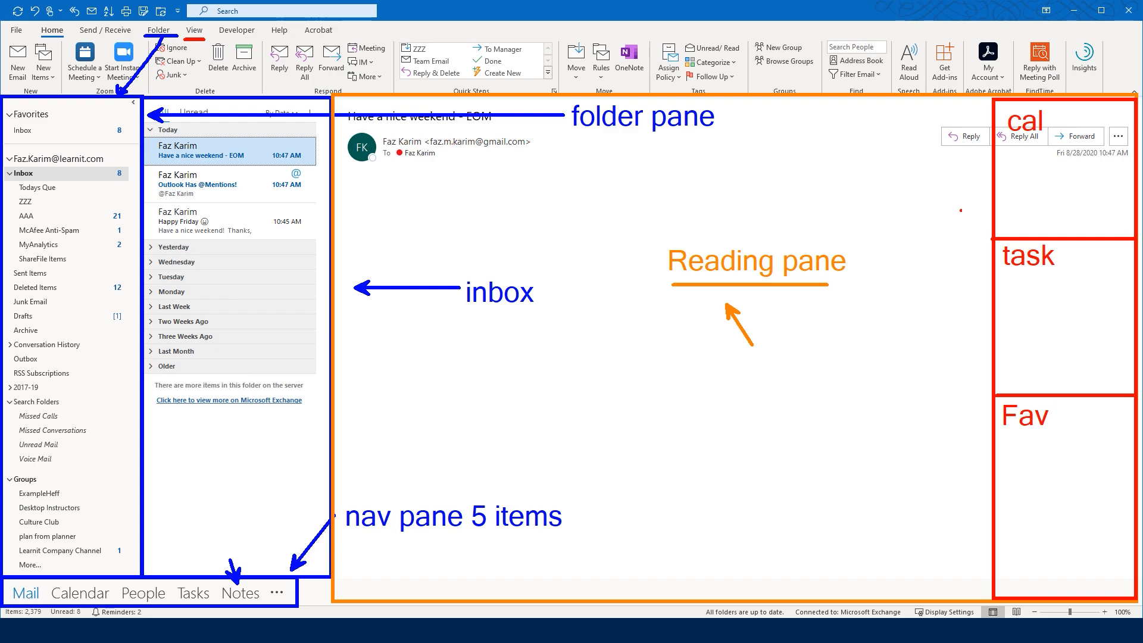
pyautogui.moveTo(960, 212)
pyautogui.mouseDown()
pyautogui.moveTo(878, 214)
pyautogui.moveTo(838, 176)
pyautogui.mouseUp()
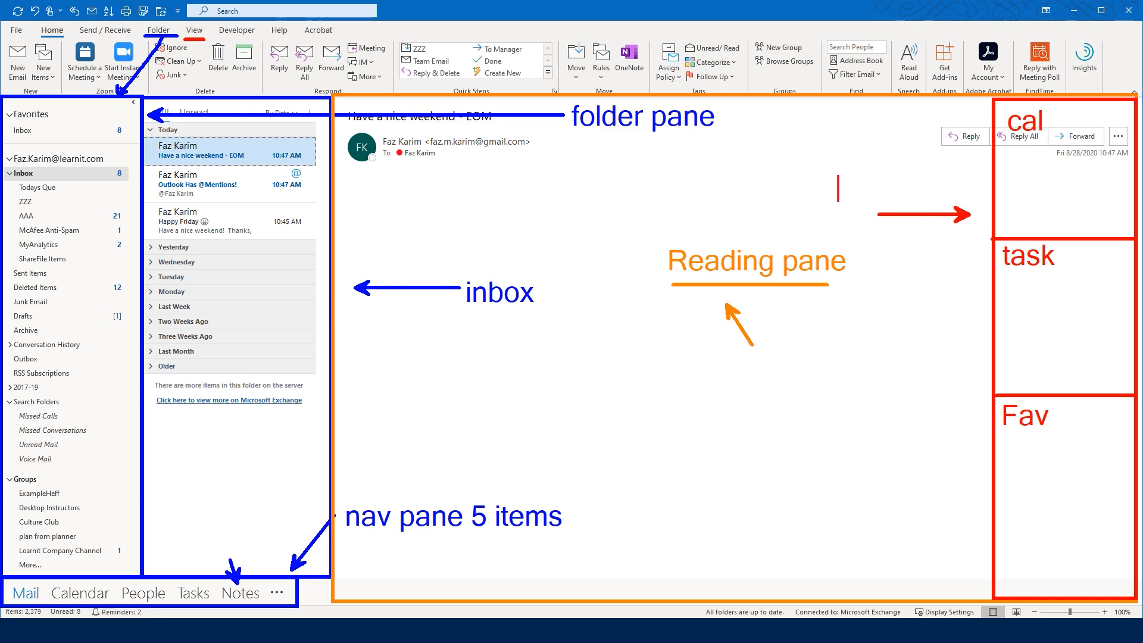
pyautogui.write('to DO bar')
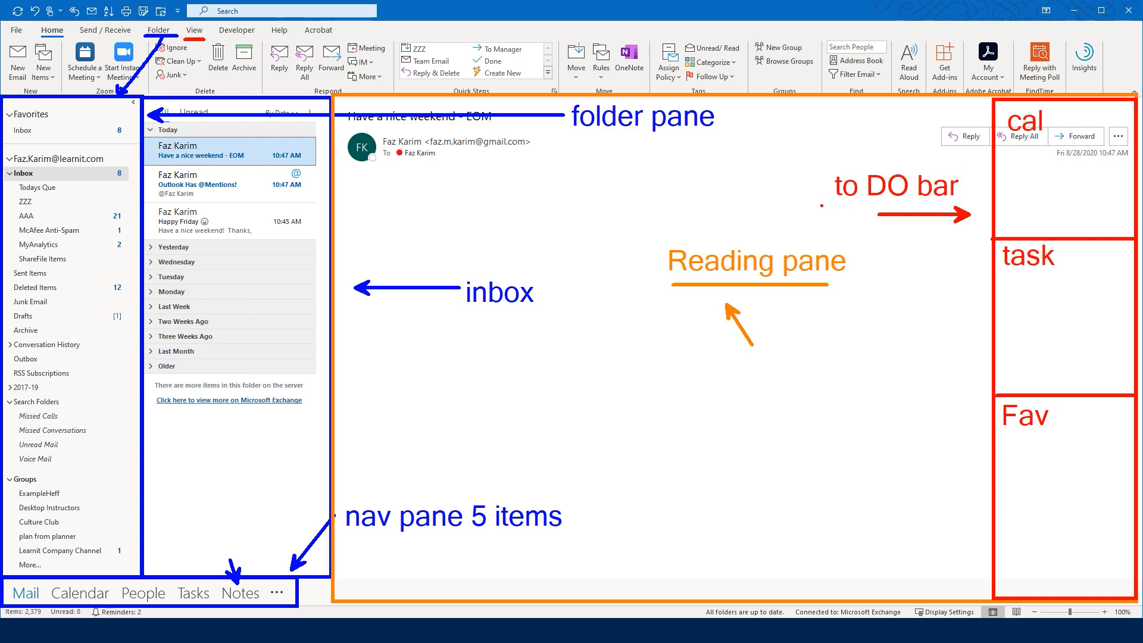
pyautogui.moveTo(822, 205); pyautogui.dragTo(980, 205)
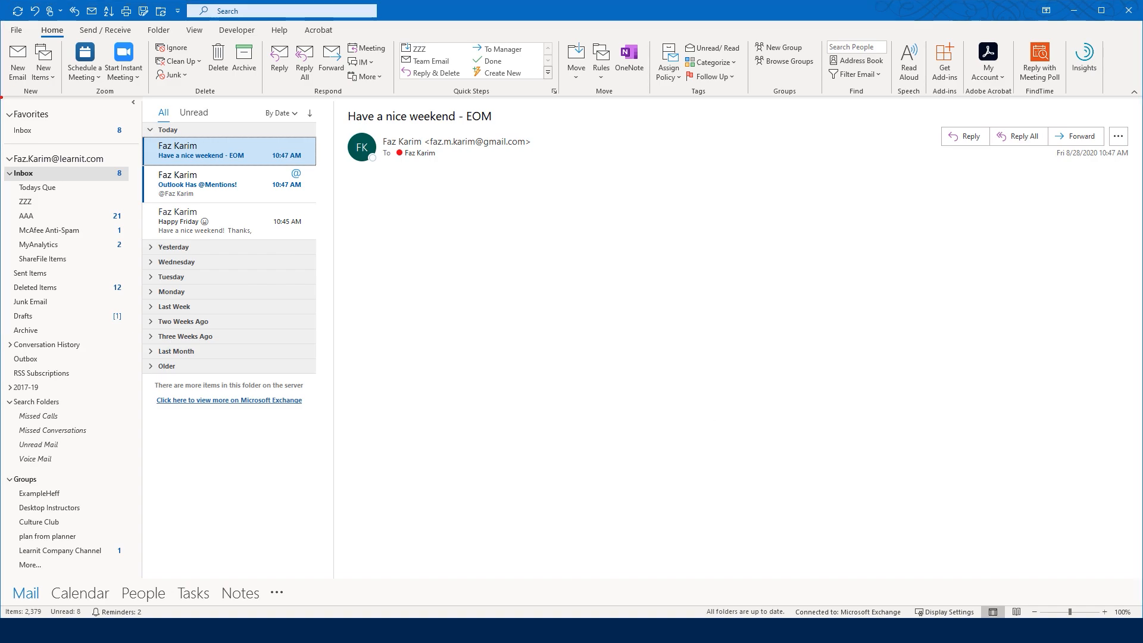
pyautogui.moveTo(1, 96)
pyautogui.mouseDown()
pyautogui.moveTo(151, 561)
pyautogui.moveTo(153, 580)
pyautogui.moveTo(143, 578)
pyautogui.mouseUp()
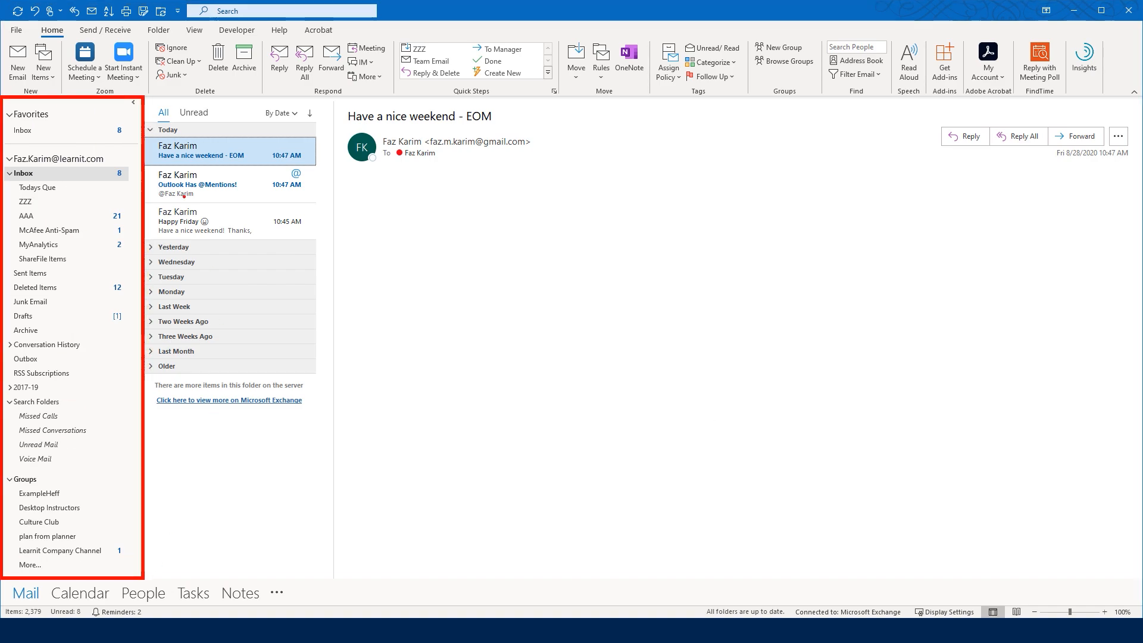
pyautogui.moveTo(78, 97)
pyautogui.mouseDown()
pyautogui.moveTo(113, 50)
pyautogui.moveTo(141, 29)
pyautogui.moveTo(138, 40)
pyautogui.moveTo(166, 34)
pyautogui.mouseUp()
pyautogui.press('Escape')
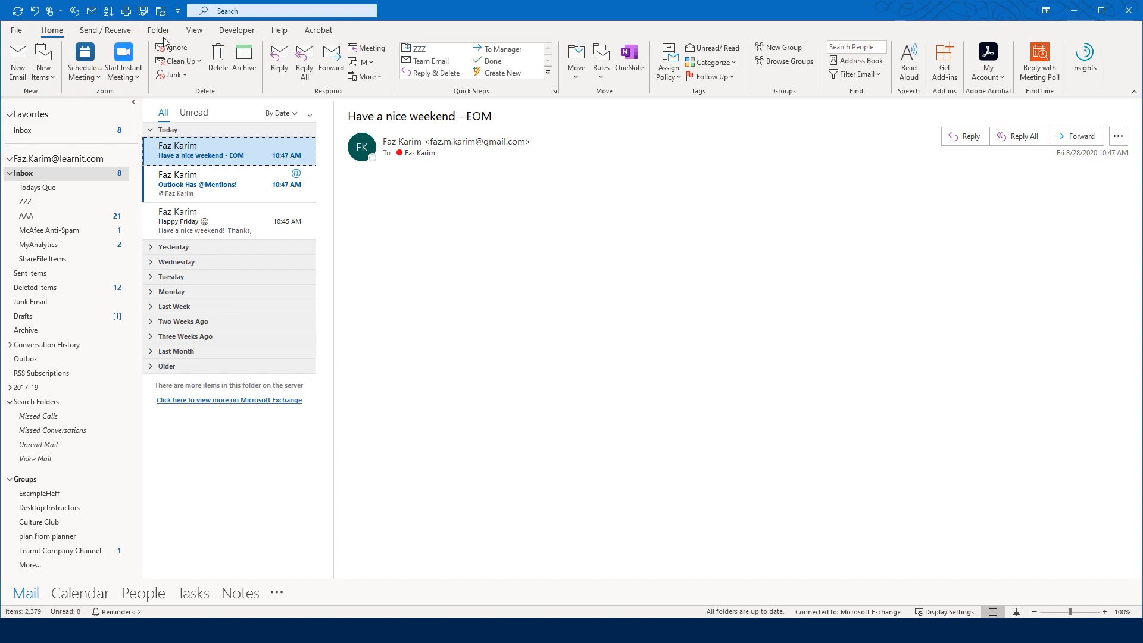
# Step: Display the folder management commands and examine the option for creating a new folder
pyautogui.click(159, 32)
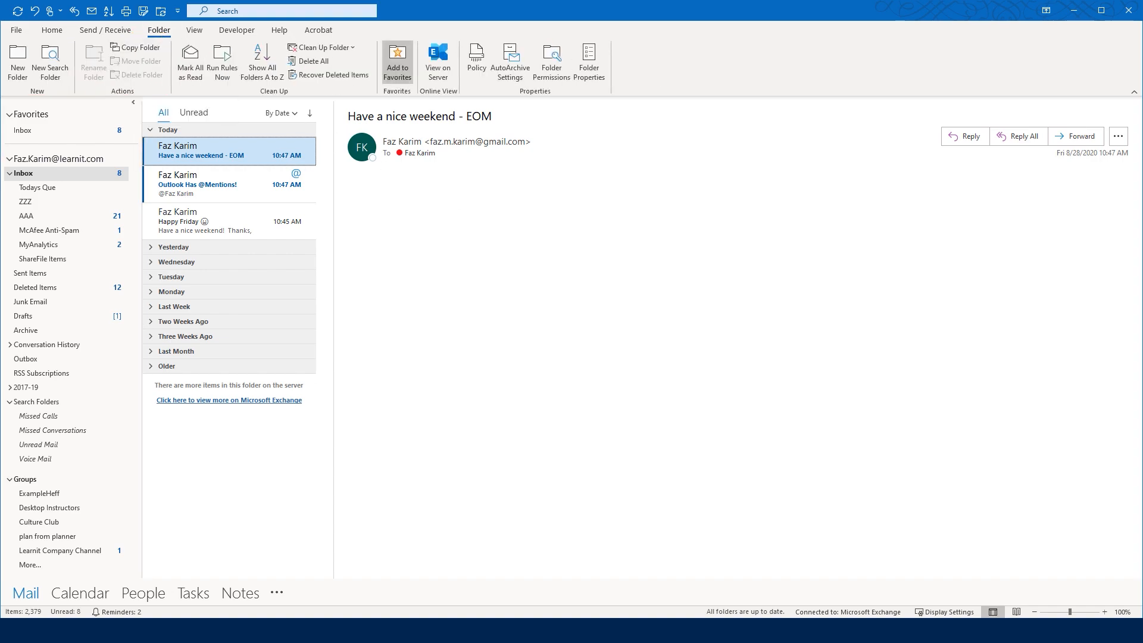
pyautogui.moveTo(128, 104); pyautogui.dragTo(128, 578)
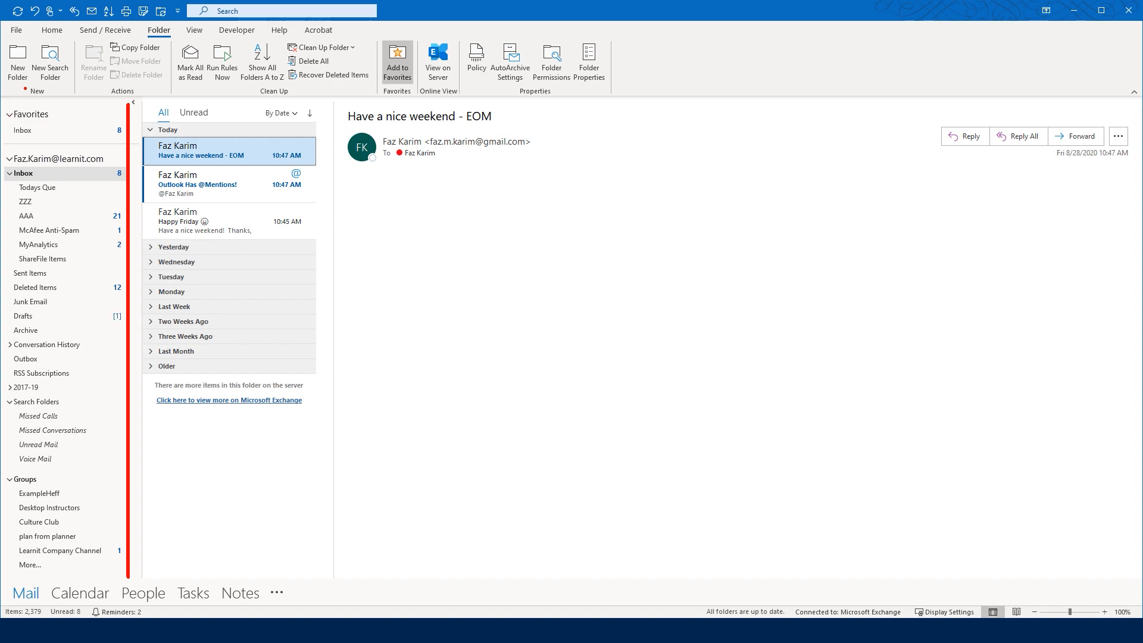
pyautogui.moveTo(25, 88); pyautogui.dragTo(64, 128)
pyautogui.moveTo(9, 85); pyautogui.dragTo(33, 86)
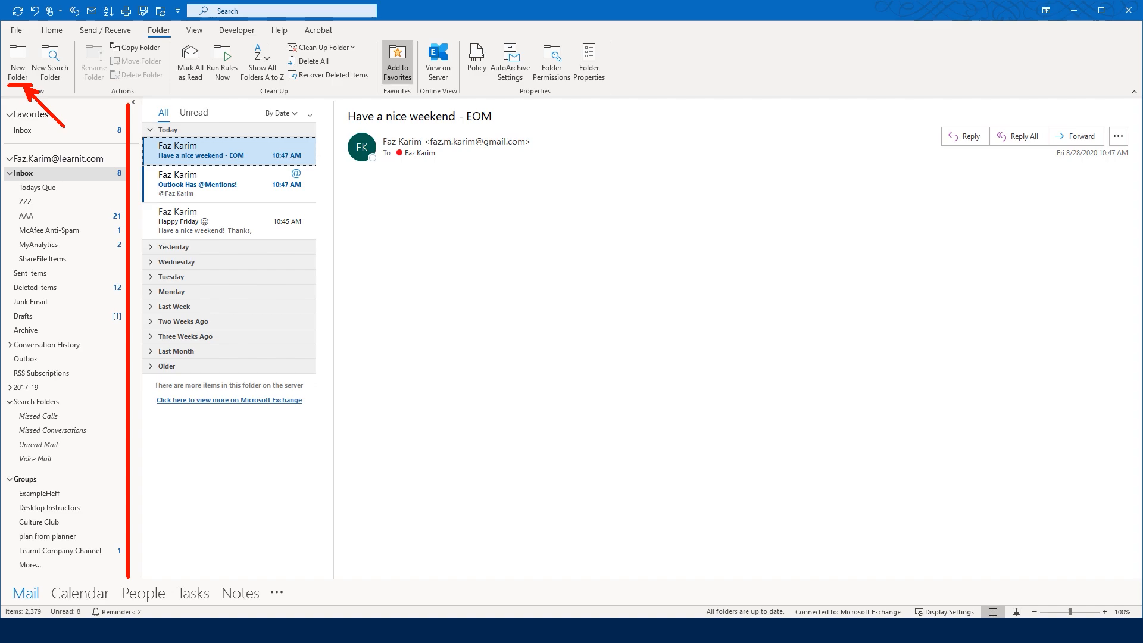
pyautogui.moveTo(13, 185); pyautogui.dragTo(5, 242)
pyautogui.press('Escape')
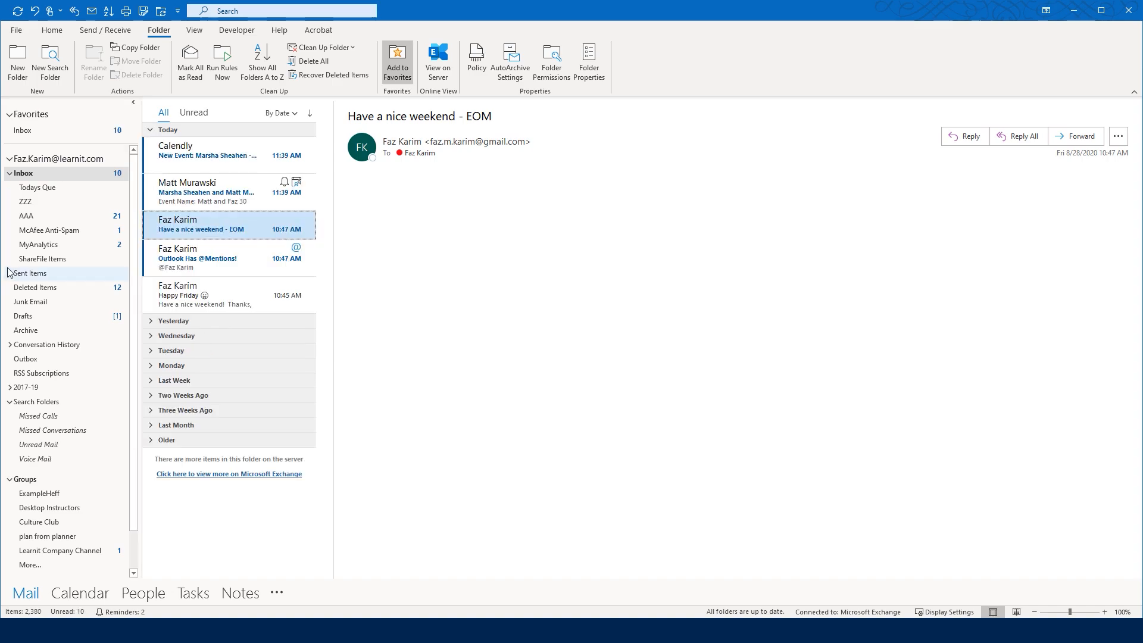
# Step: Create a mail folder named "the Folder" in the Inbox and move it below the Todays Que folder
pyautogui.click(18, 72)
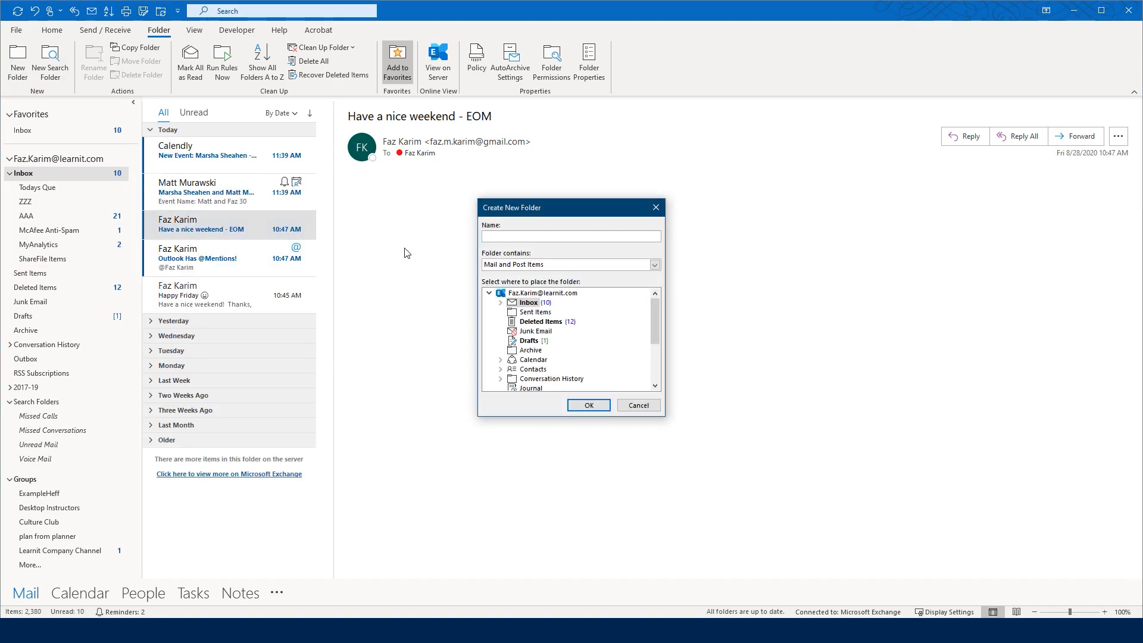
pyautogui.write('the Folder')
pyautogui.click(602, 407)
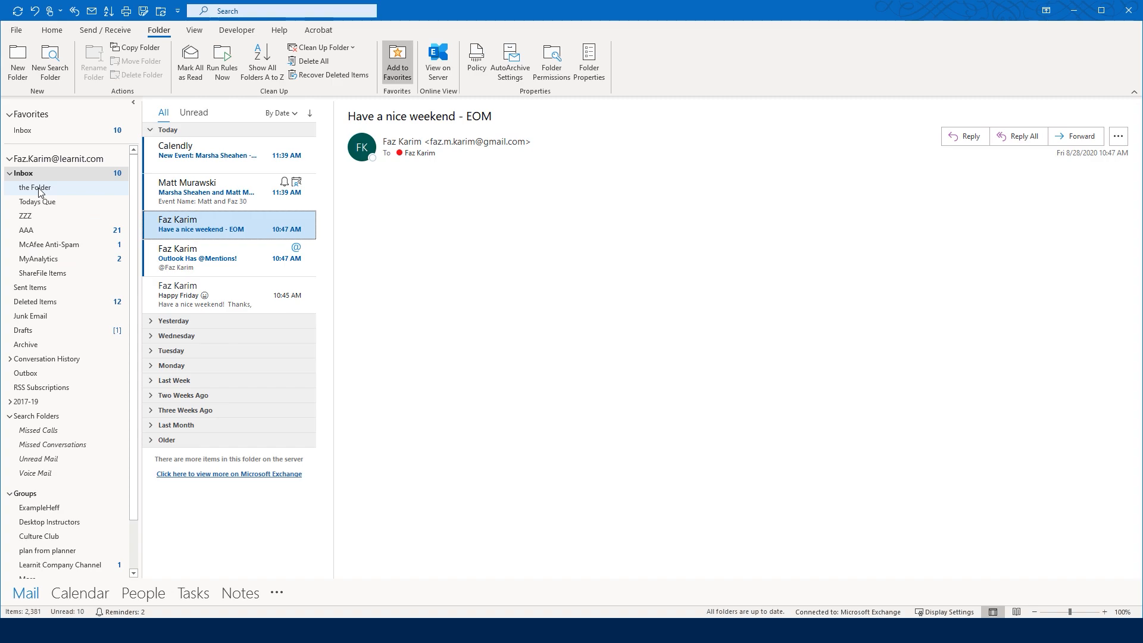
pyautogui.moveTo(38, 188); pyautogui.dragTo(47, 209)
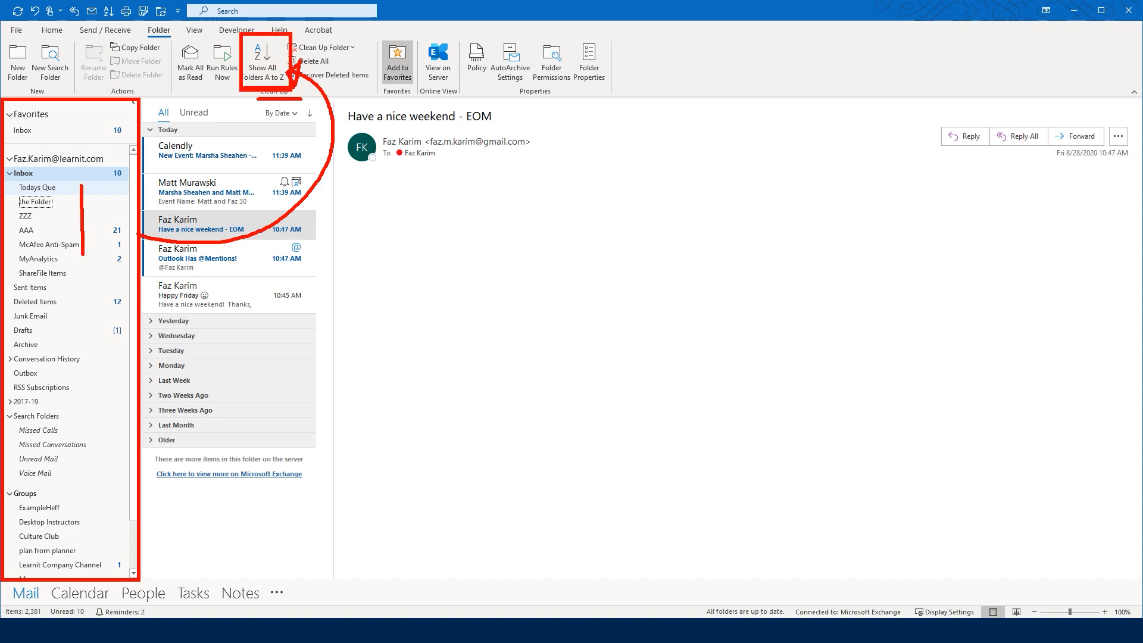
# Step: Show all folders in A to Z order and switch back to the custom folder order
pyautogui.click(262, 63)
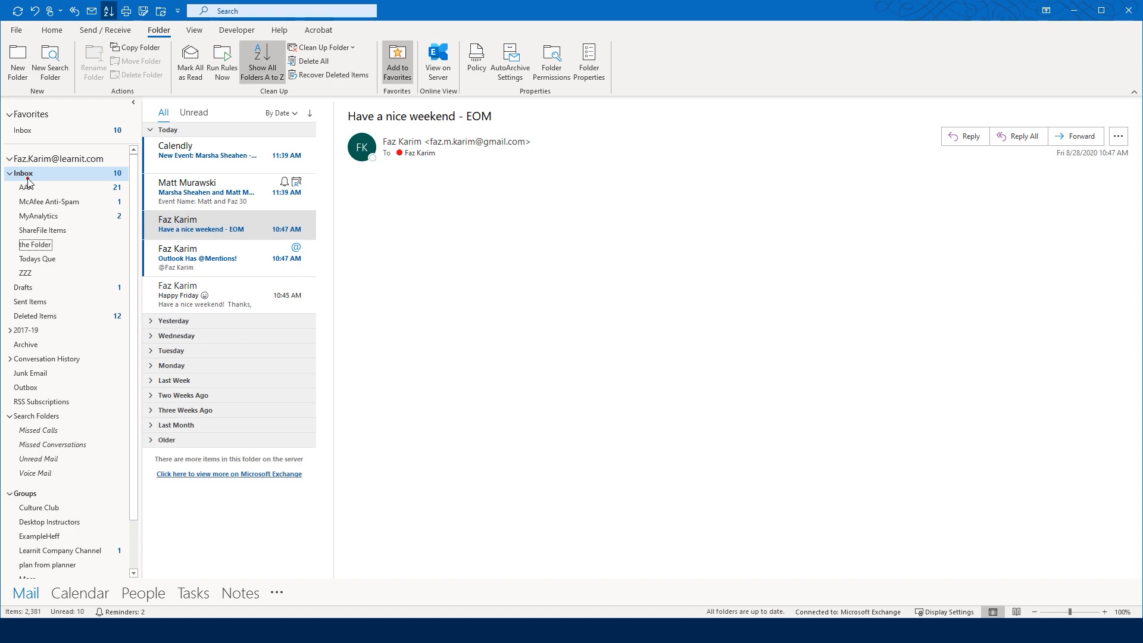
pyautogui.moveTo(151, 37); pyautogui.dragTo(169, 39)
pyautogui.moveTo(284, 90); pyautogui.dragTo(374, 178)
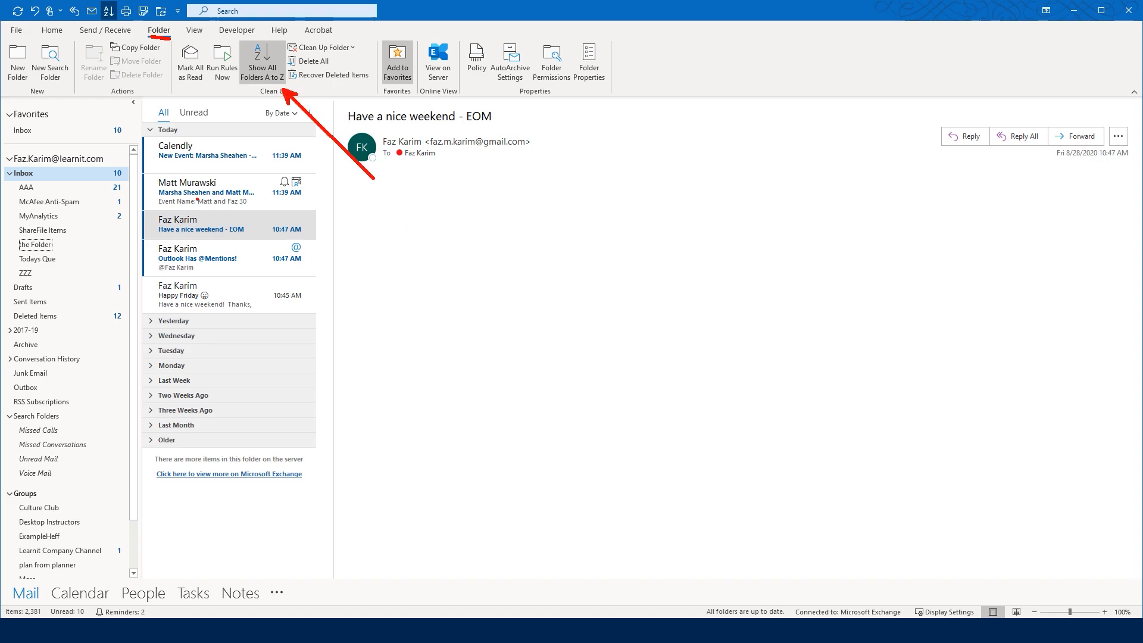
pyautogui.moveTo(140, 174)
pyautogui.mouseDown()
pyautogui.moveTo(157, 227)
pyautogui.moveTo(155, 279)
pyautogui.moveTo(139, 282)
pyautogui.mouseUp()
pyautogui.press('Escape')
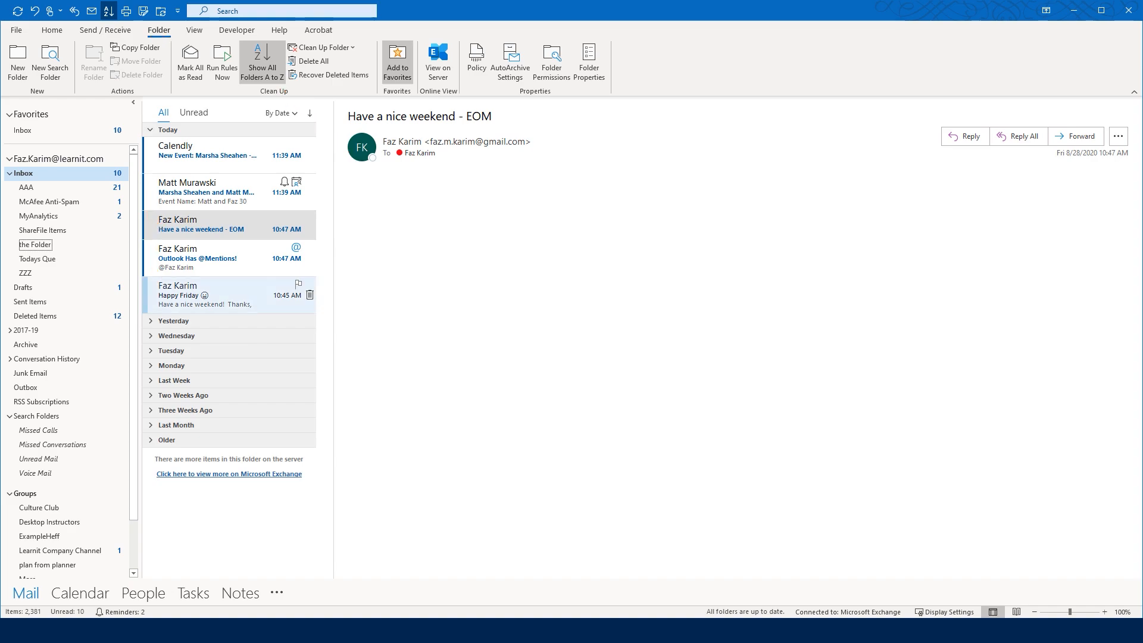
pyautogui.click(278, 76)
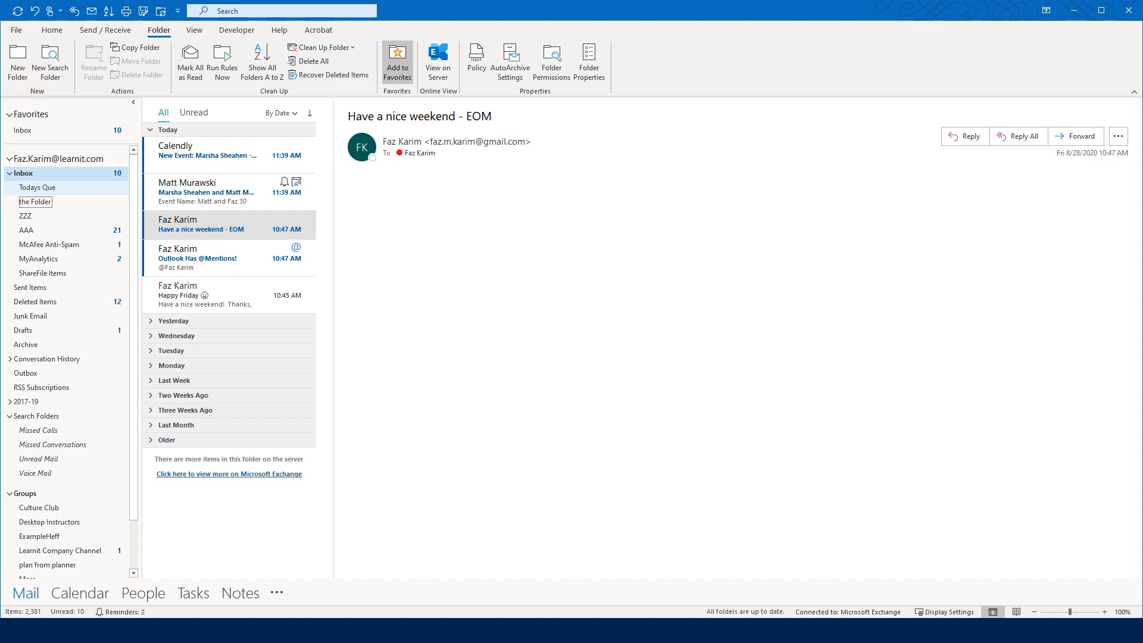
# Step: Create a search folder for unread mail in the mailbox
pyautogui.click(52, 67)
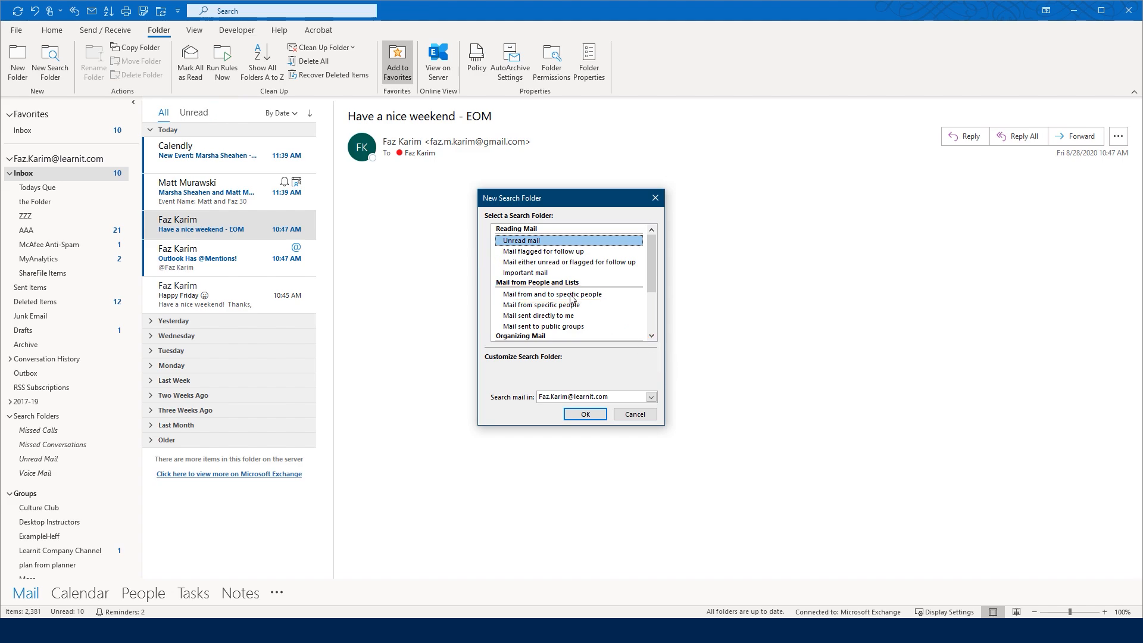
pyautogui.click(594, 417)
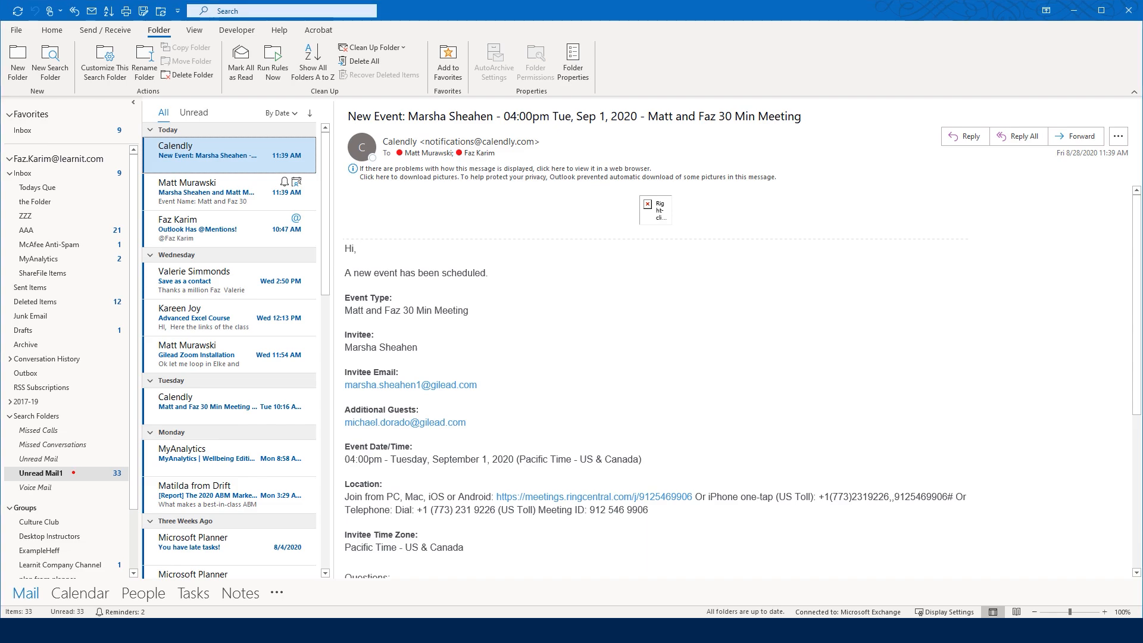
pyautogui.moveTo(29, 481)
pyautogui.mouseDown()
pyautogui.moveTo(62, 481)
pyautogui.moveTo(112, 419)
pyautogui.mouseUp()
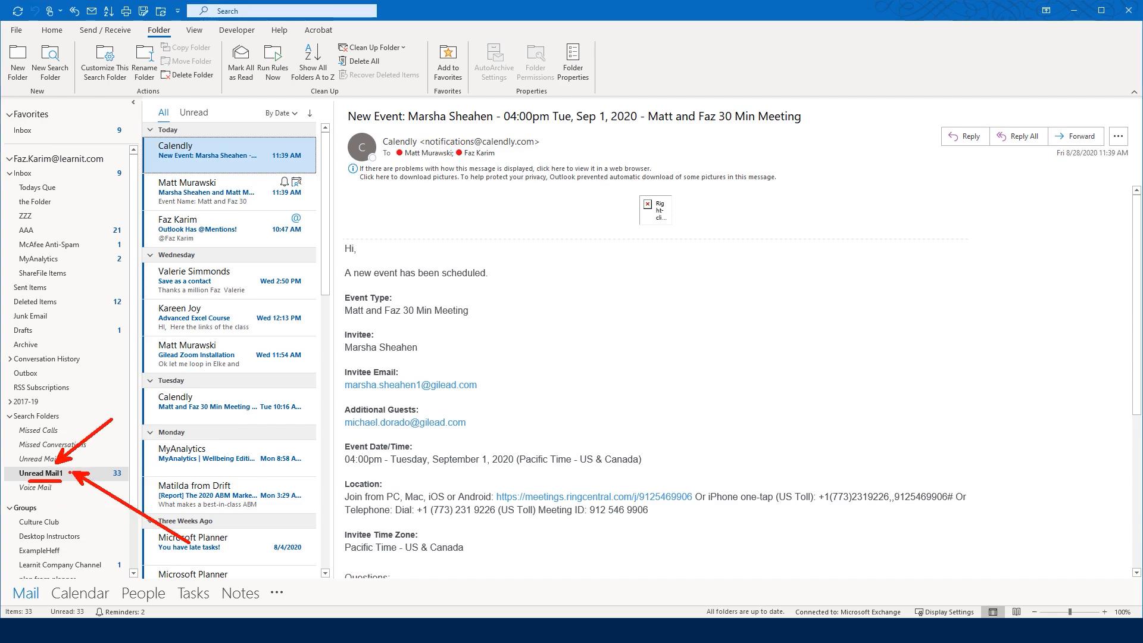
pyautogui.moveTo(70, 472)
pyautogui.mouseDown()
pyautogui.moveTo(25, 444)
pyautogui.moveTo(27, 499)
pyautogui.moveTo(66, 494)
pyautogui.moveTo(77, 460)
pyautogui.mouseUp()
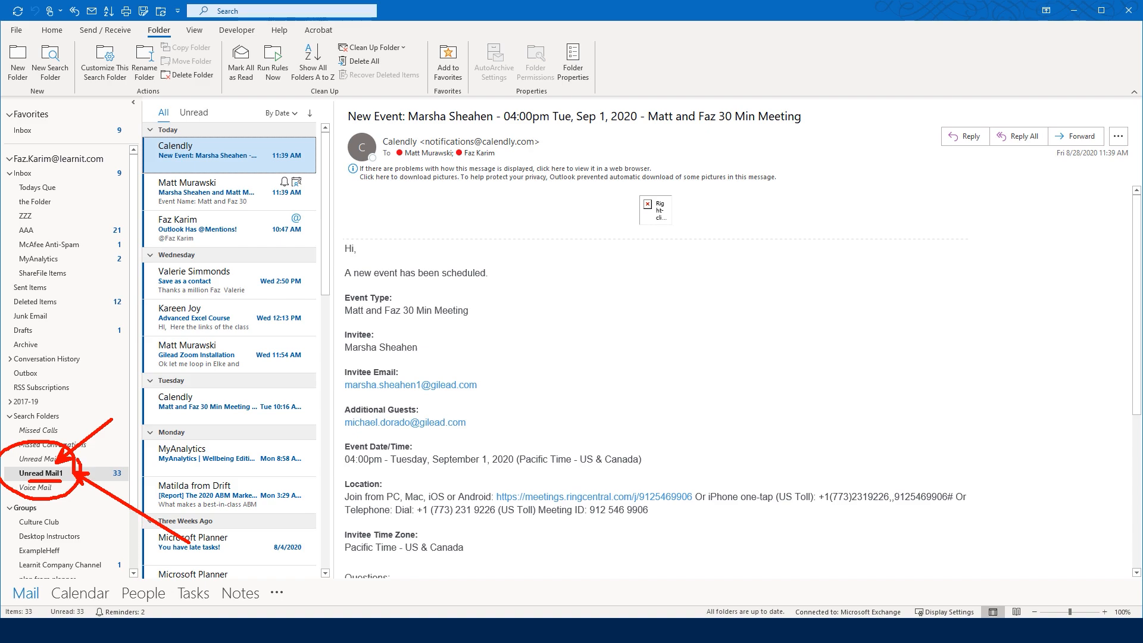
pyautogui.press('Escape')
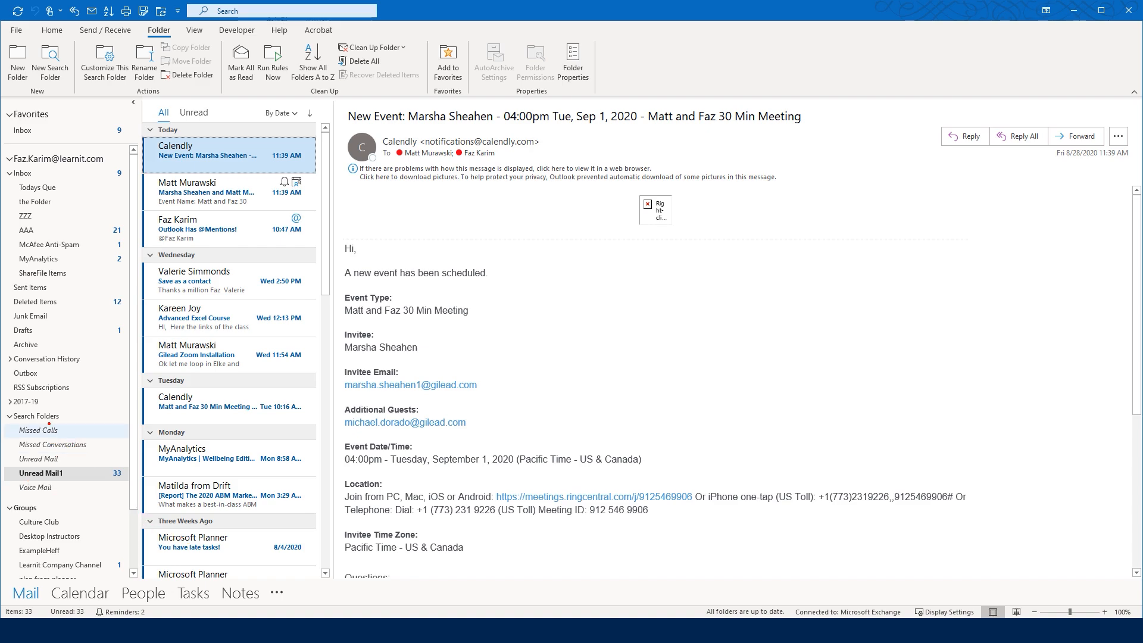
pyautogui.moveTo(12, 422); pyautogui.dragTo(61, 421)
pyautogui.moveTo(2, 99)
pyautogui.mouseDown()
pyautogui.moveTo(119, 298)
pyautogui.moveTo(122, 590)
pyautogui.moveTo(137, 593)
pyautogui.moveTo(146, 575)
pyautogui.mouseUp()
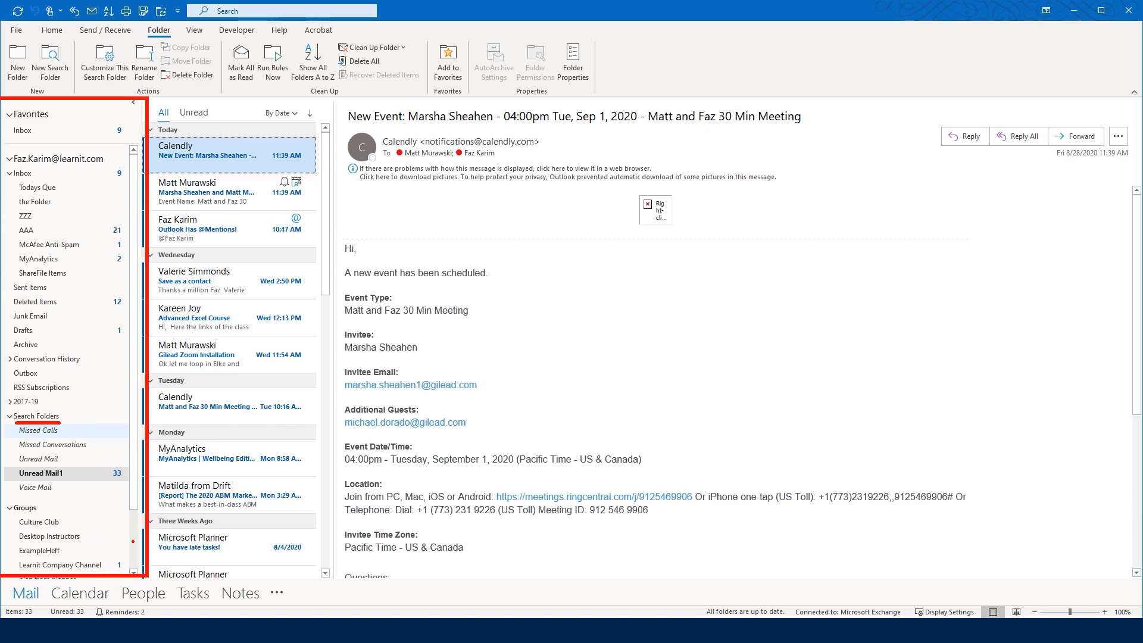
pyautogui.moveTo(93, 446)
pyautogui.mouseDown()
pyautogui.moveTo(229, 150)
pyautogui.moveTo(73, 74)
pyautogui.moveTo(82, 80)
pyautogui.mouseUp()
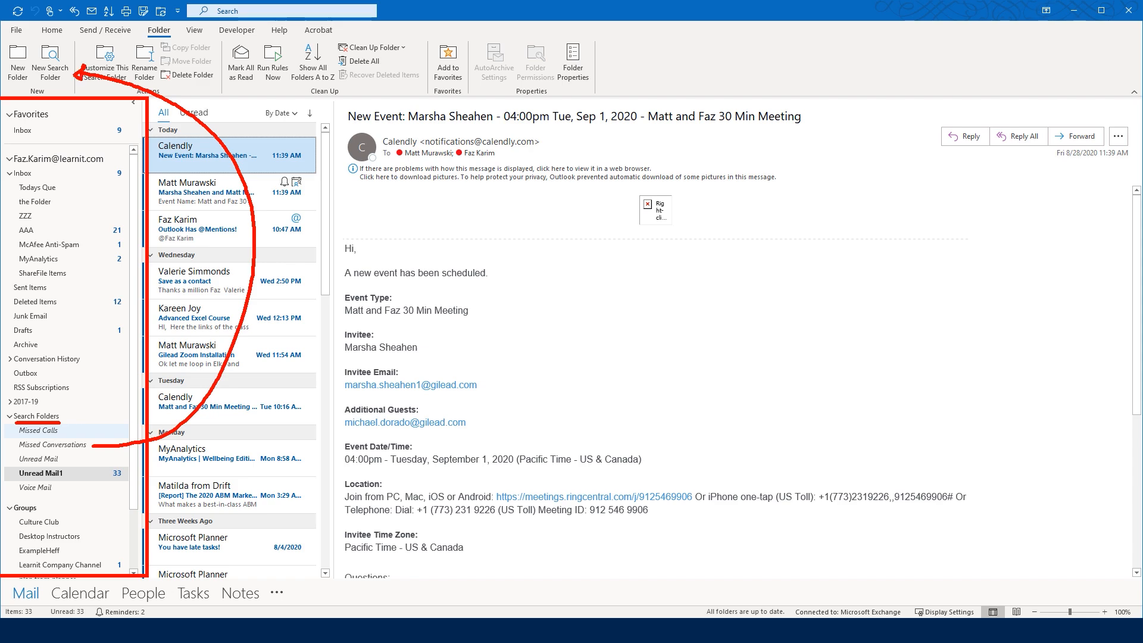
pyautogui.press('Escape')
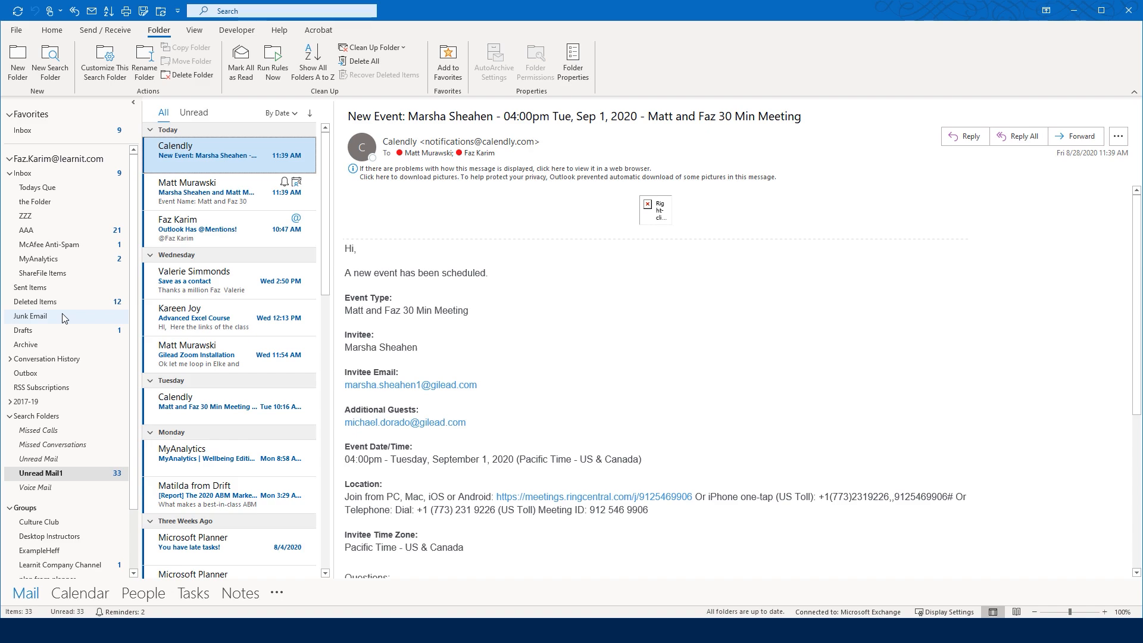
# Step: Create a search folder for mail from and to specific people, choosing one colleague from the Offline Global Address List
pyautogui.click(51, 74)
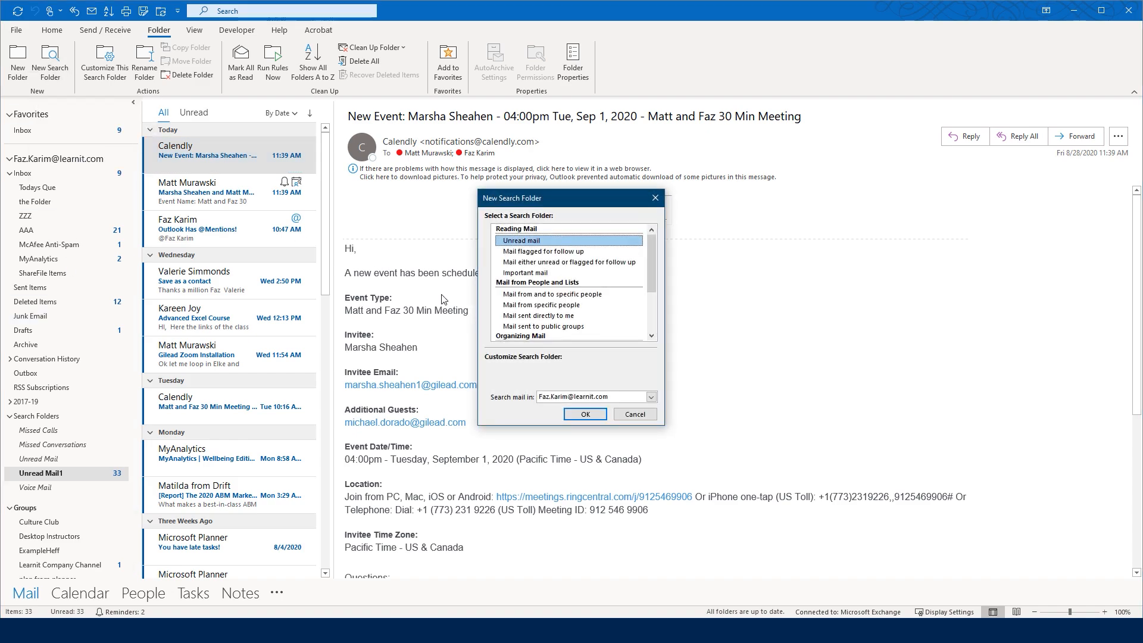
pyautogui.click(540, 295)
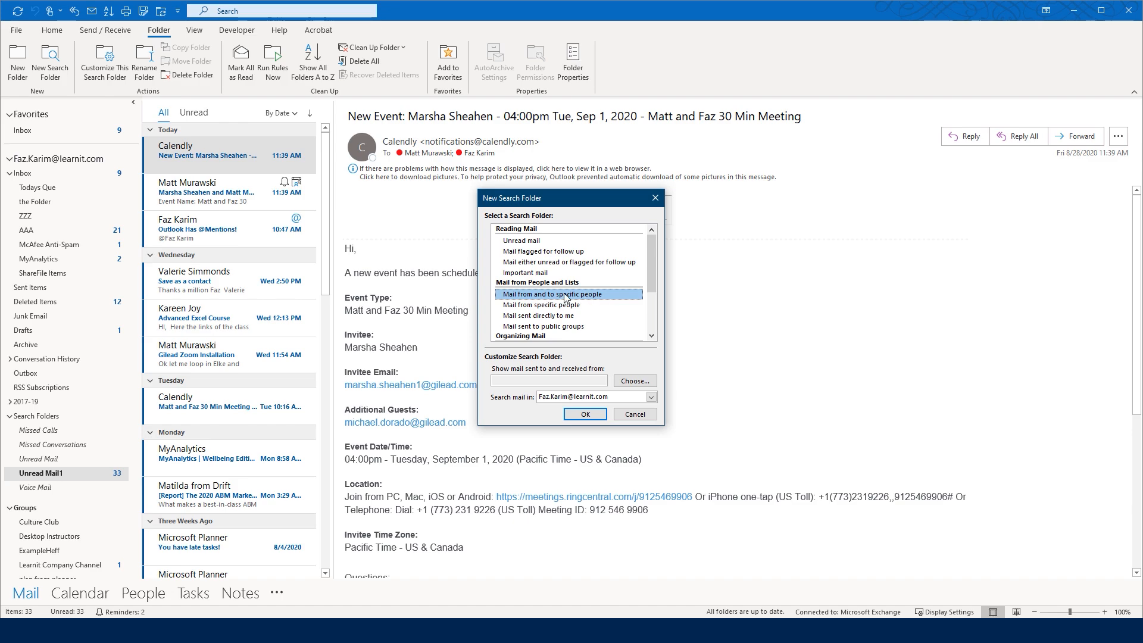
pyautogui.click(528, 246)
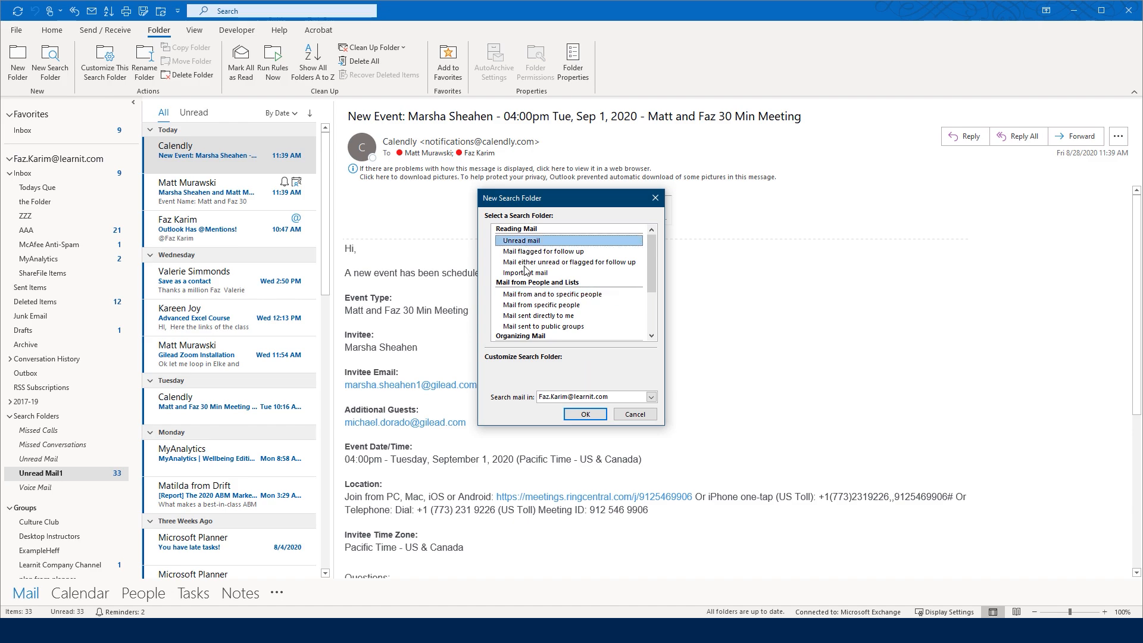
pyautogui.click(529, 296)
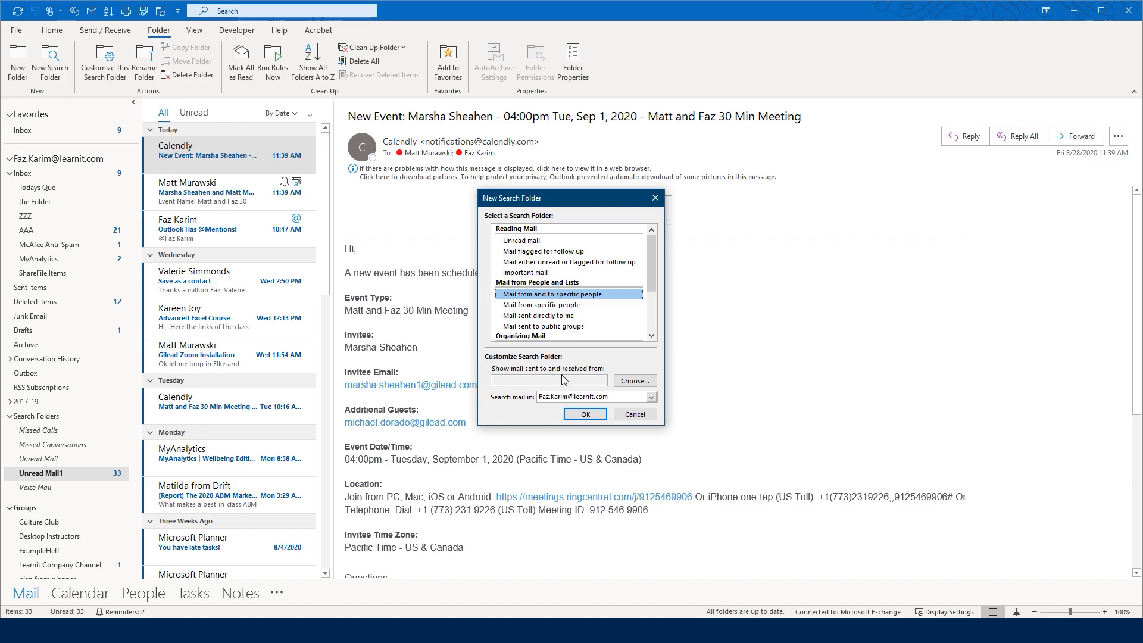
pyautogui.click(630, 384)
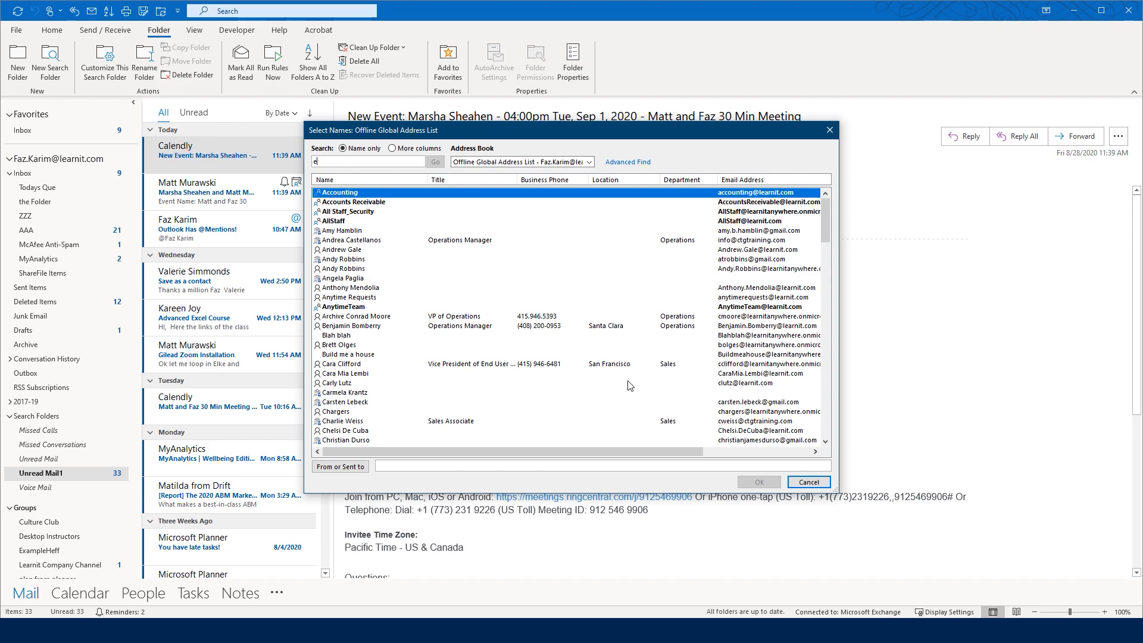
pyautogui.write('eli')
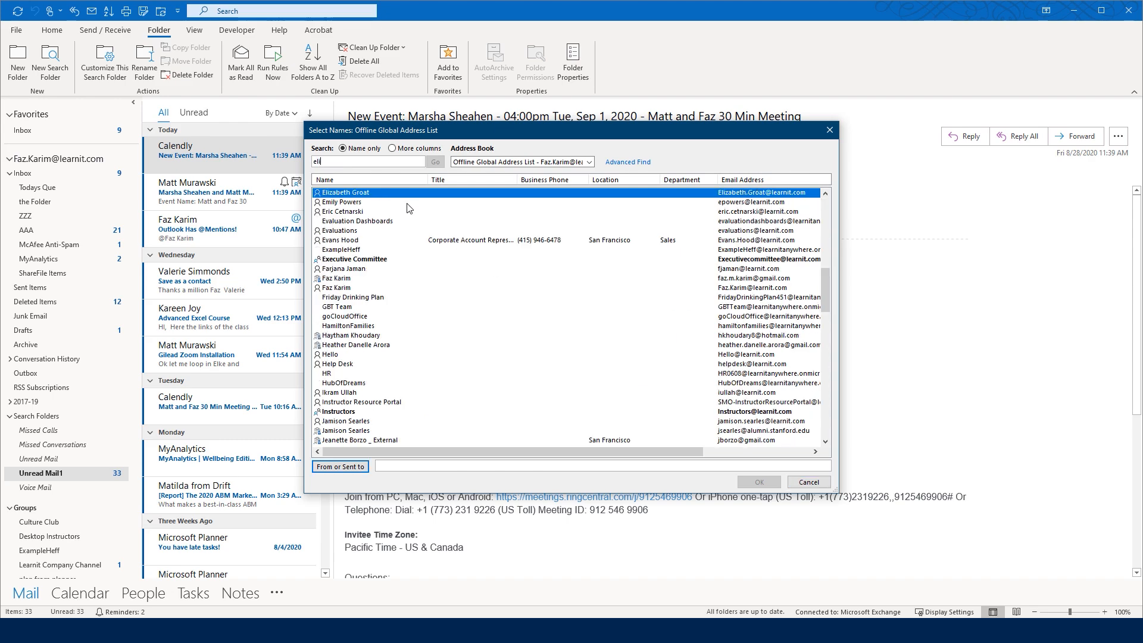
pyautogui.click(340, 466)
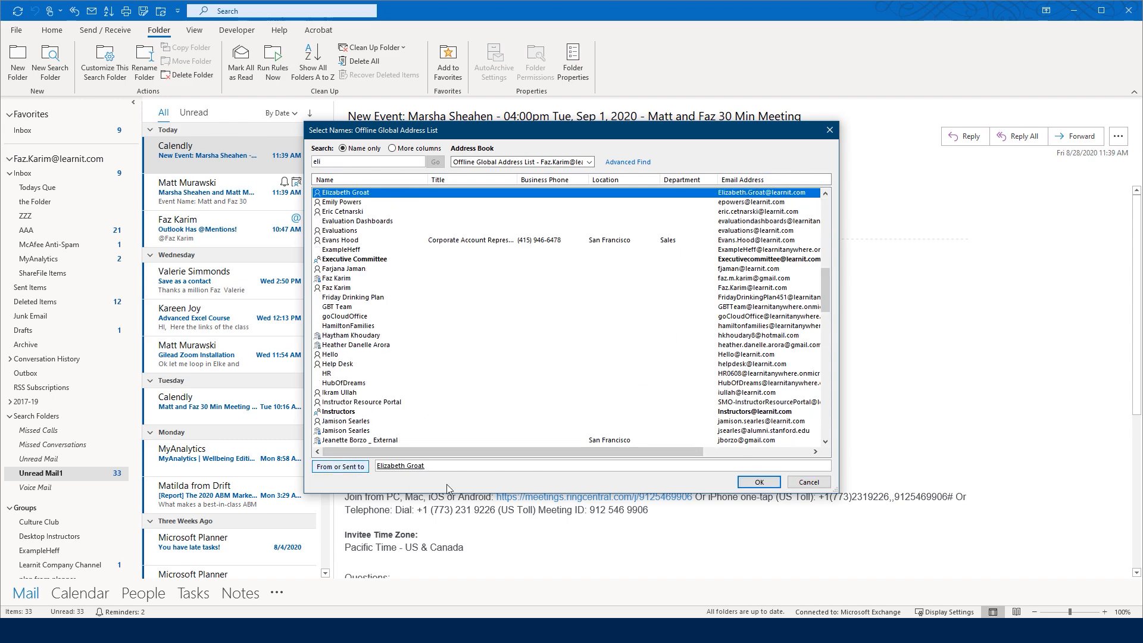
pyautogui.click(754, 482)
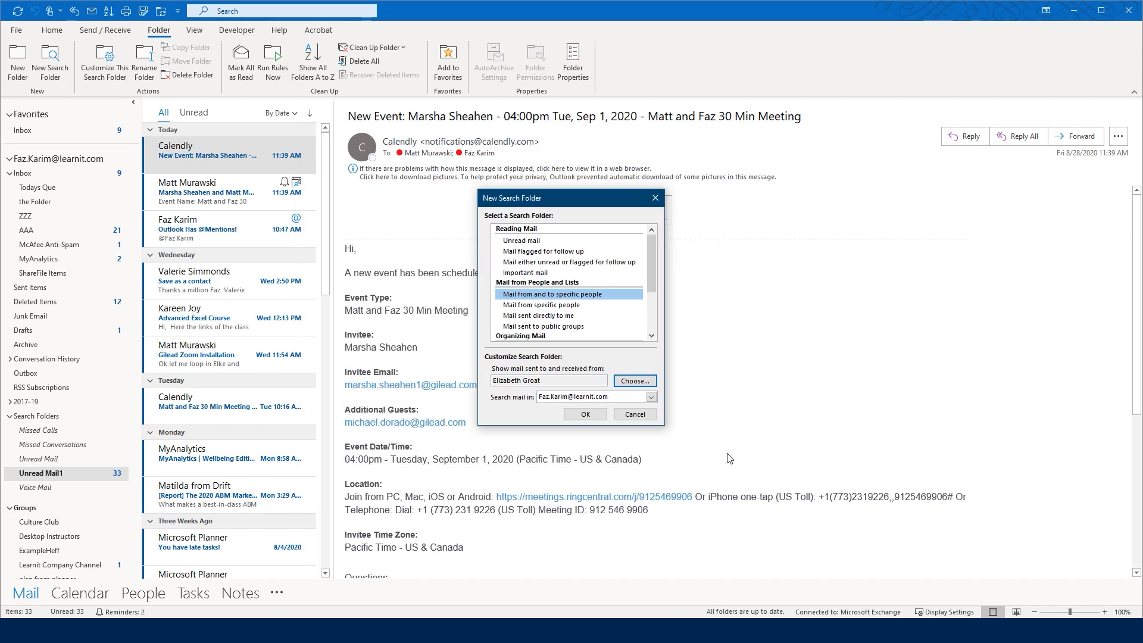
pyautogui.click(597, 416)
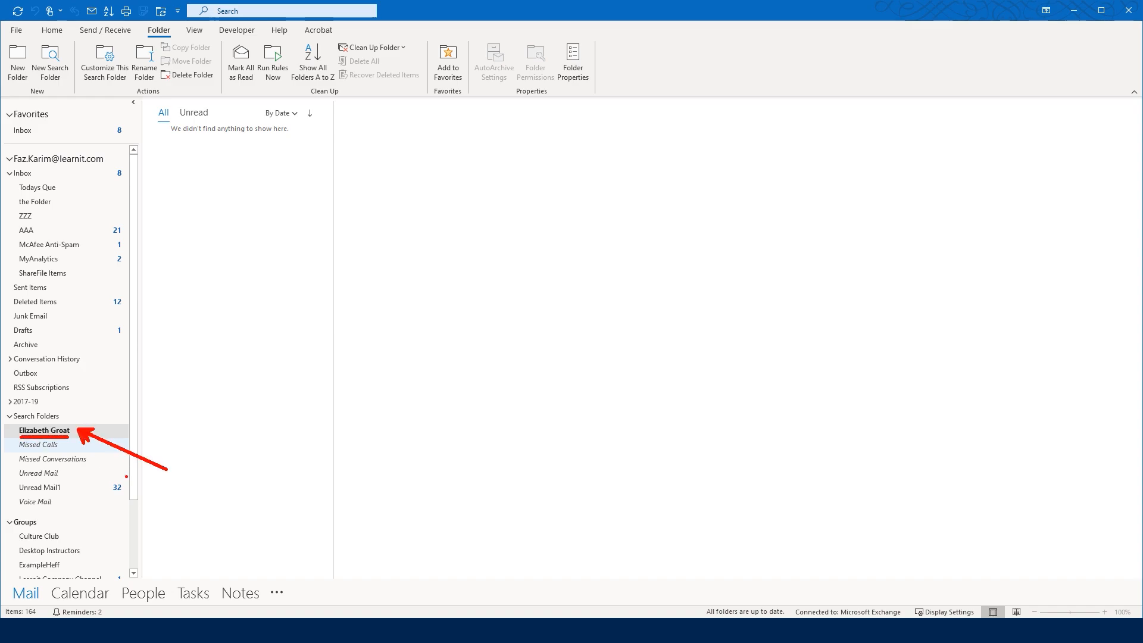
# Step: Add the search folder for the colleague's mail to Favorites and return to the Inbox
pyautogui.rightClick(77, 432)
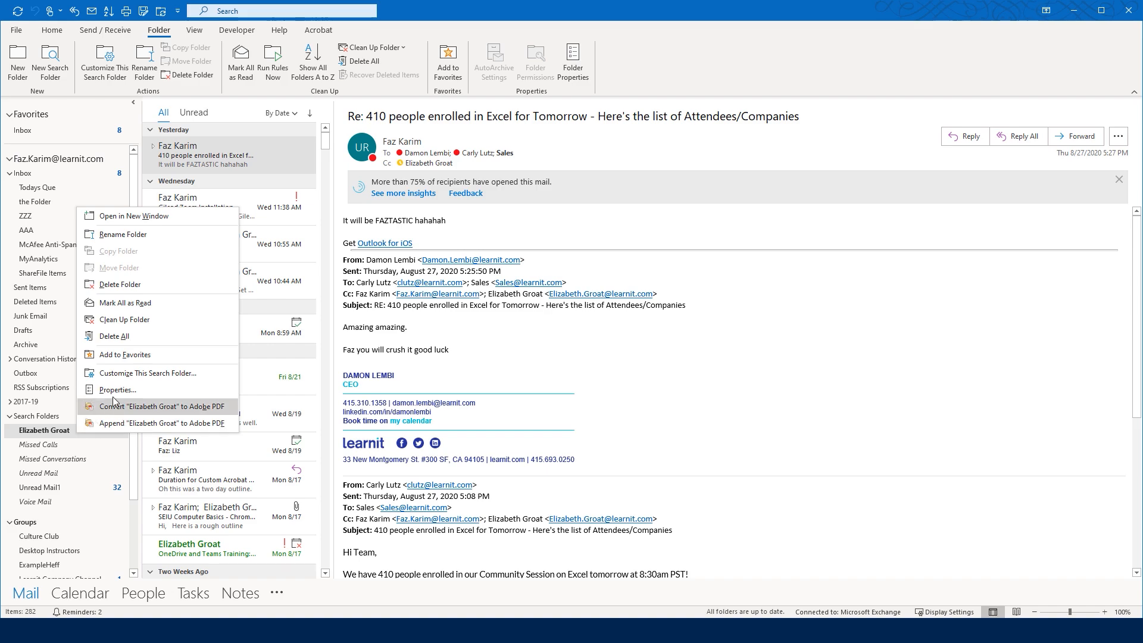
pyautogui.click(155, 354)
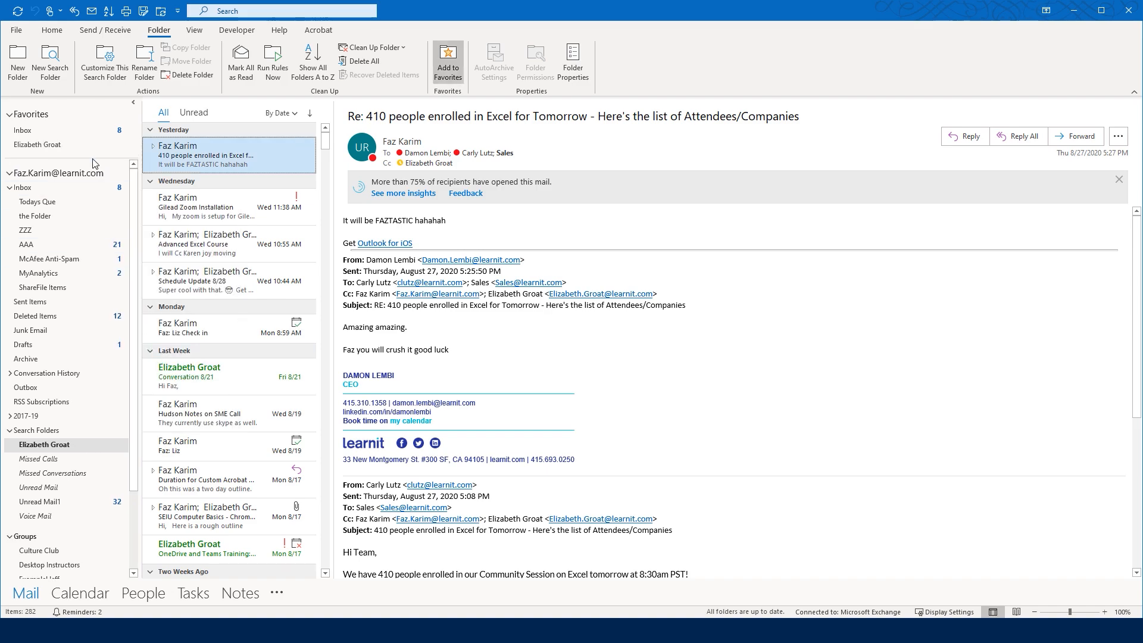
pyautogui.click(46, 188)
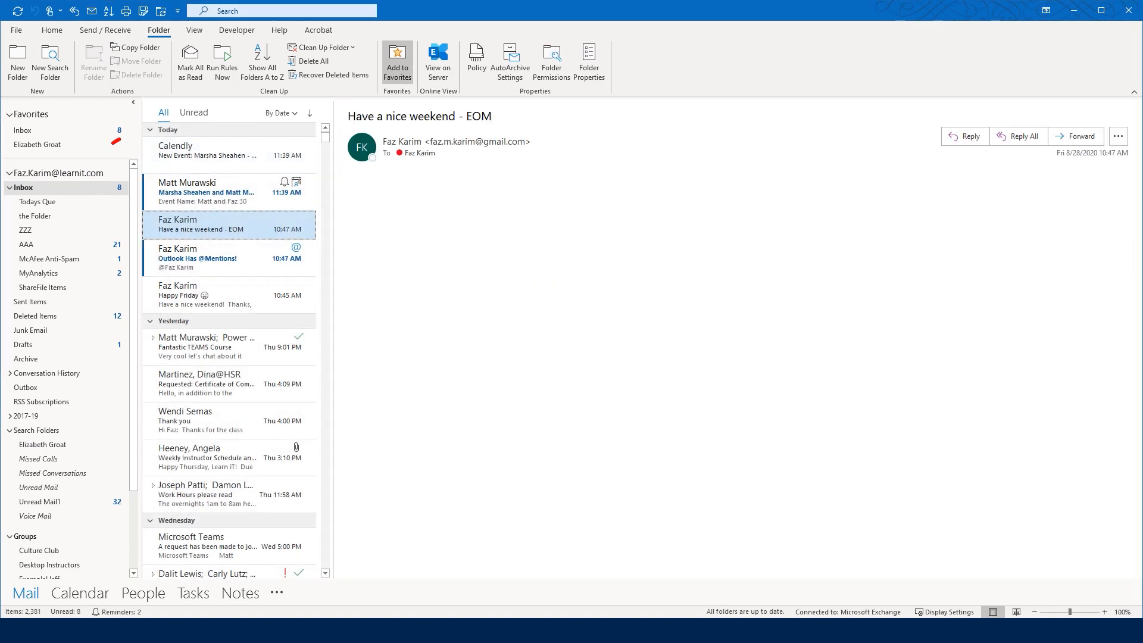
pyautogui.moveTo(119, 140); pyautogui.dragTo(126, 149)
pyautogui.moveTo(3, 95)
pyautogui.mouseDown()
pyautogui.moveTo(115, 155)
pyautogui.moveTo(154, 161)
pyautogui.mouseUp()
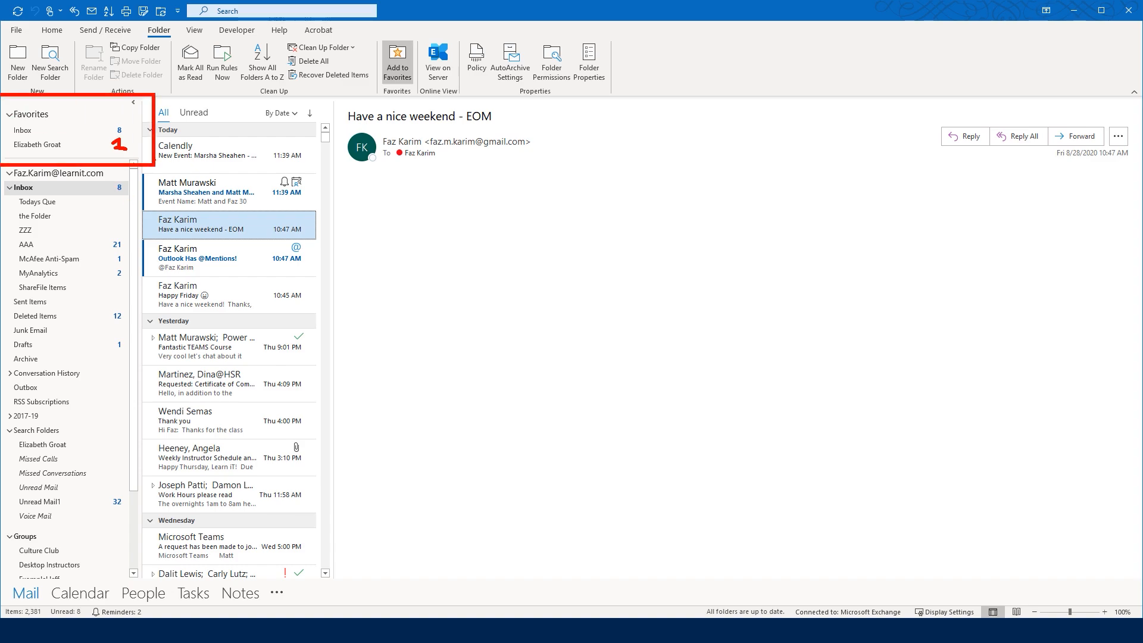
pyautogui.moveTo(262, 185); pyautogui.dragTo(152, 136)
pyautogui.press('Escape')
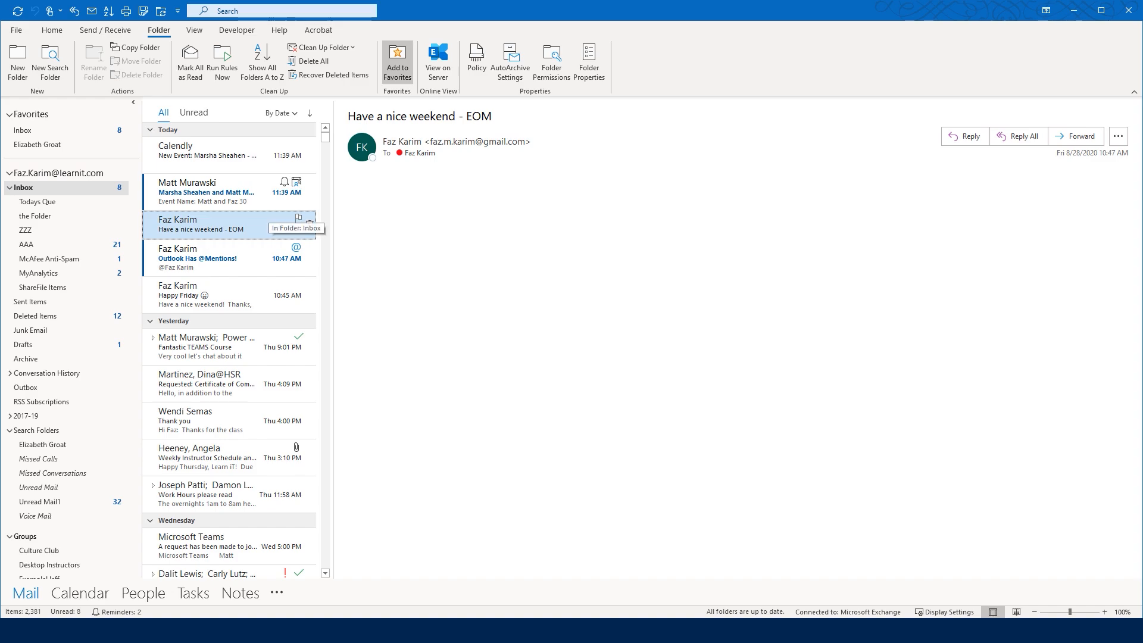
pyautogui.hotkey('ctrl', '2')
pyautogui.moveTo(153, 135); pyautogui.dragTo(237, 140)
pyautogui.press('Escape')
# Step: Minimize the folder pane and temporarily pop out the full folder list
pyautogui.click(135, 101)
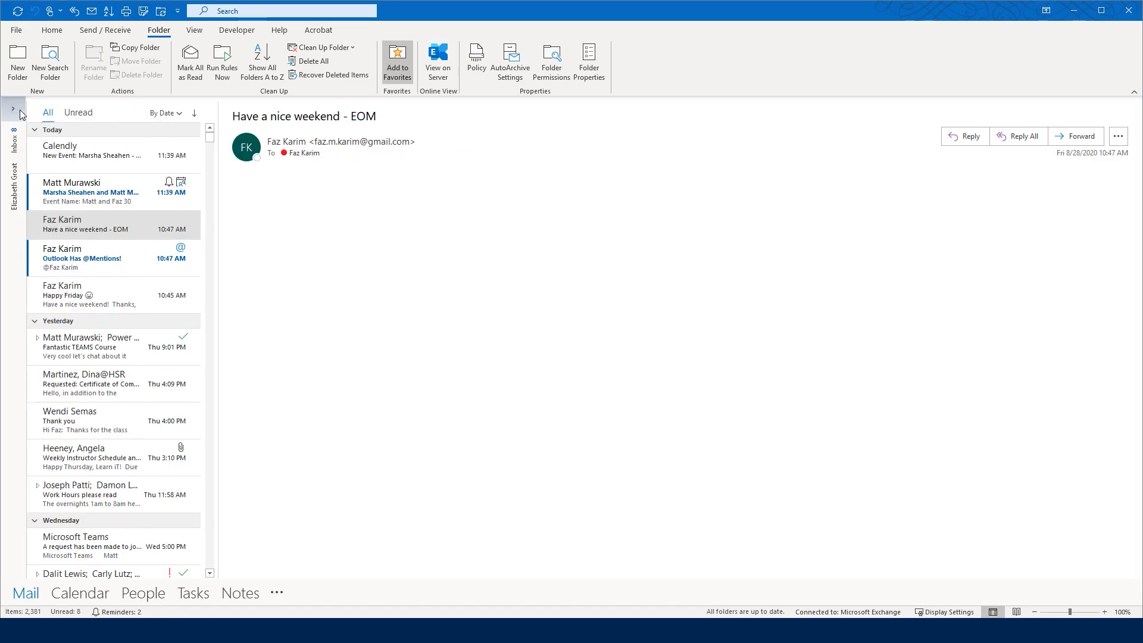
pyautogui.click(19, 111)
pyautogui.hotkey('ctrl', '2')
pyautogui.moveTo(48, 114)
pyautogui.mouseDown()
pyautogui.moveTo(22, 89)
pyautogui.moveTo(62, 128)
pyautogui.mouseUp()
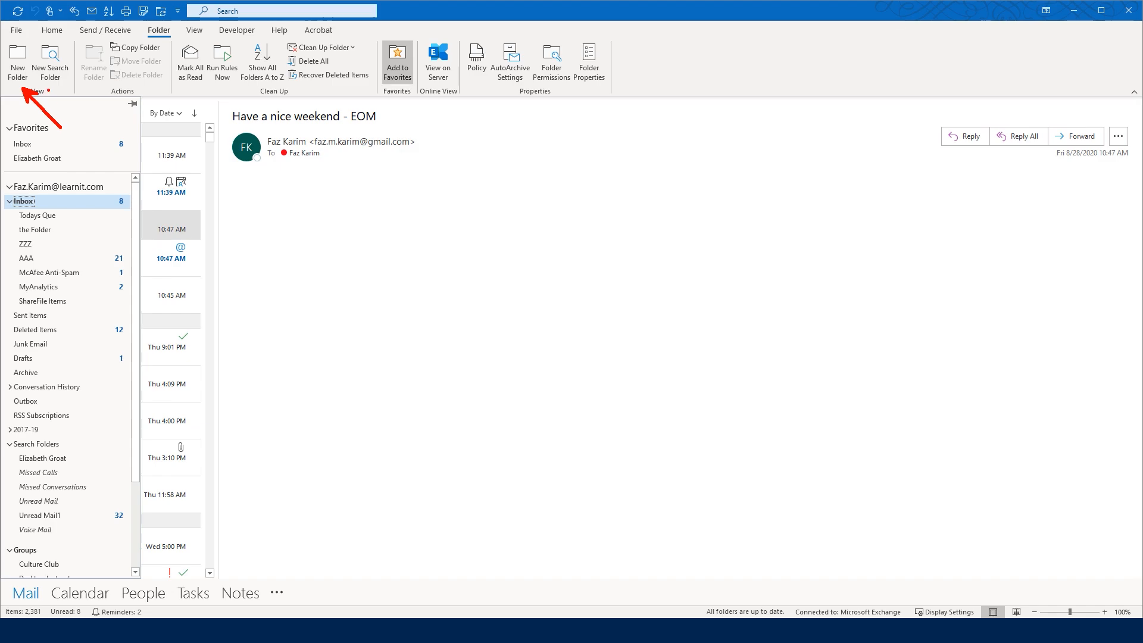
pyautogui.moveTo(40, 85); pyautogui.dragTo(70, 85)
pyautogui.moveTo(40, 431); pyautogui.dragTo(41, 397)
pyautogui.moveTo(13, 454)
pyautogui.mouseDown()
pyautogui.moveTo(191, 433)
pyautogui.moveTo(248, 180)
pyautogui.moveTo(137, 128)
pyautogui.moveTo(144, 138)
pyautogui.mouseUp()
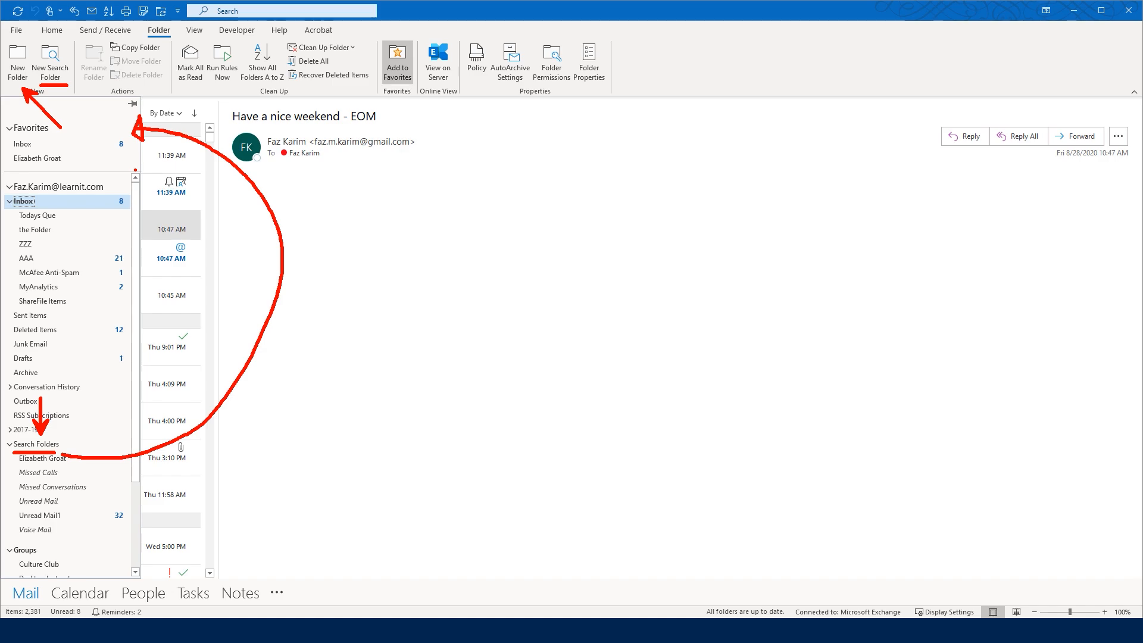
pyautogui.moveTo(15, 137); pyautogui.dragTo(61, 137)
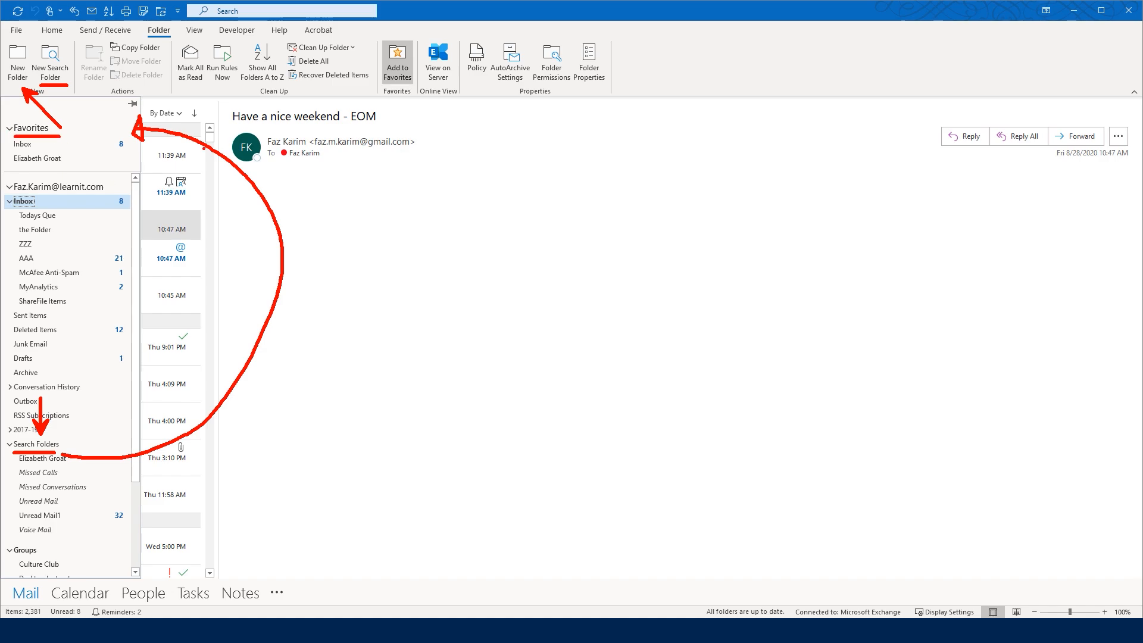
pyautogui.moveTo(203, 39); pyautogui.dragTo(274, 126)
pyautogui.moveTo(203, 38); pyautogui.dragTo(207, 56)
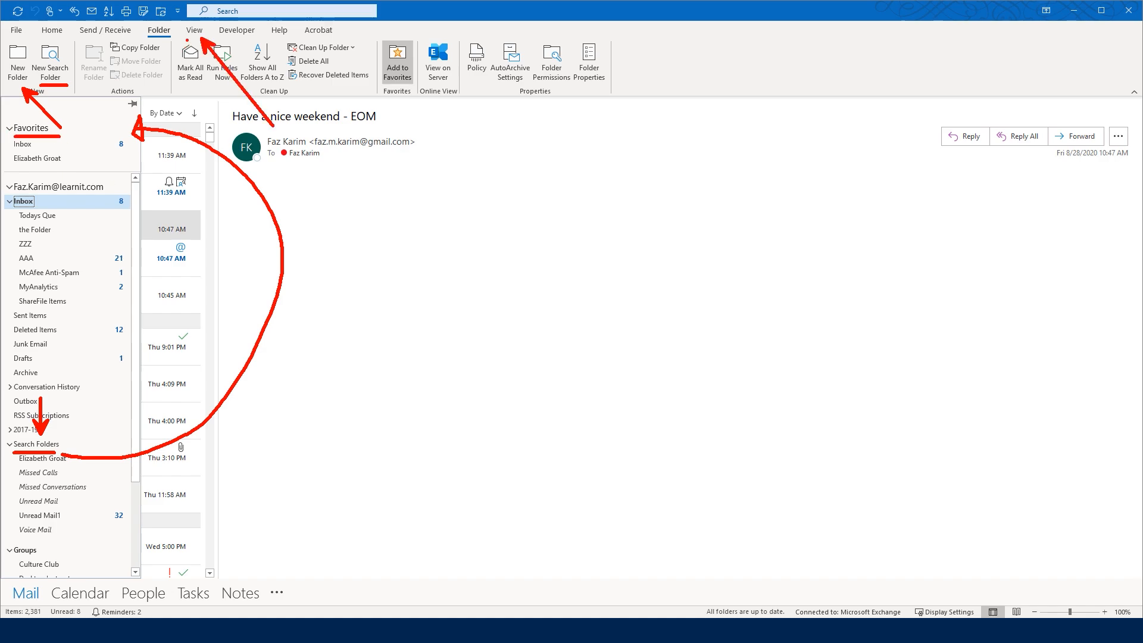
pyautogui.press('Escape')
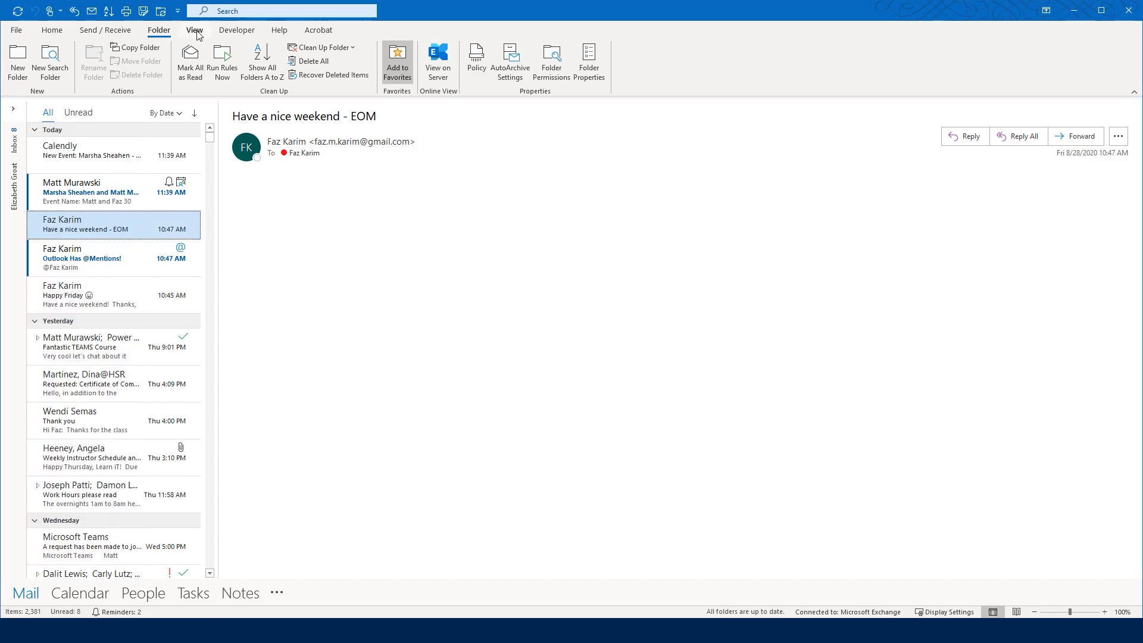
# Step: Review the display options for the folder pane and pop out the full folder list from the minimized pane
pyautogui.click(195, 31)
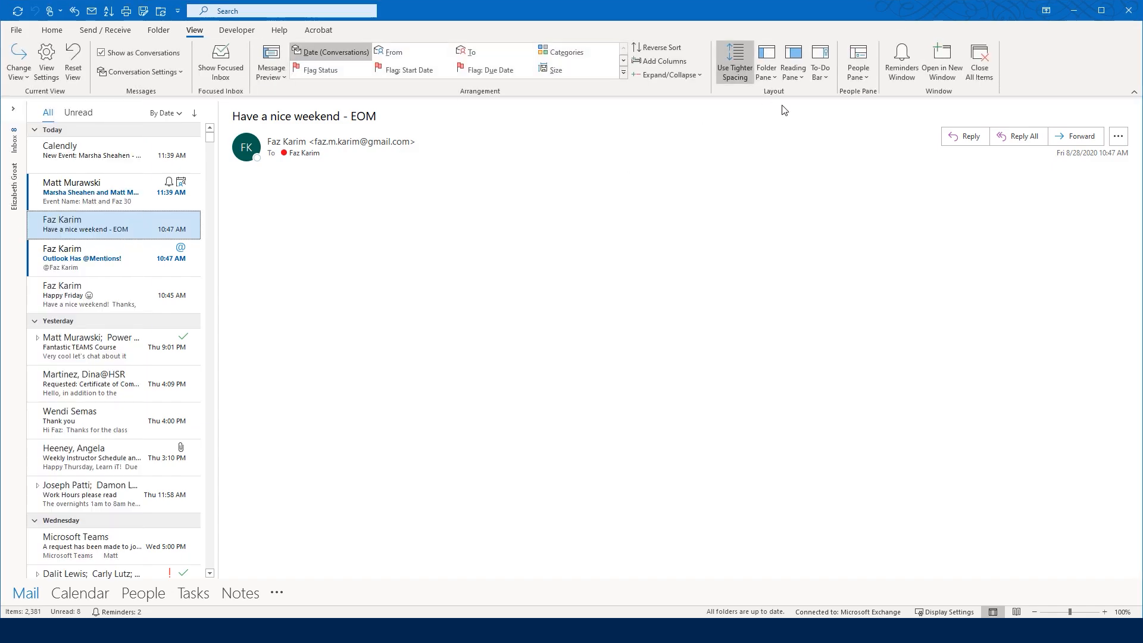
pyautogui.click(767, 69)
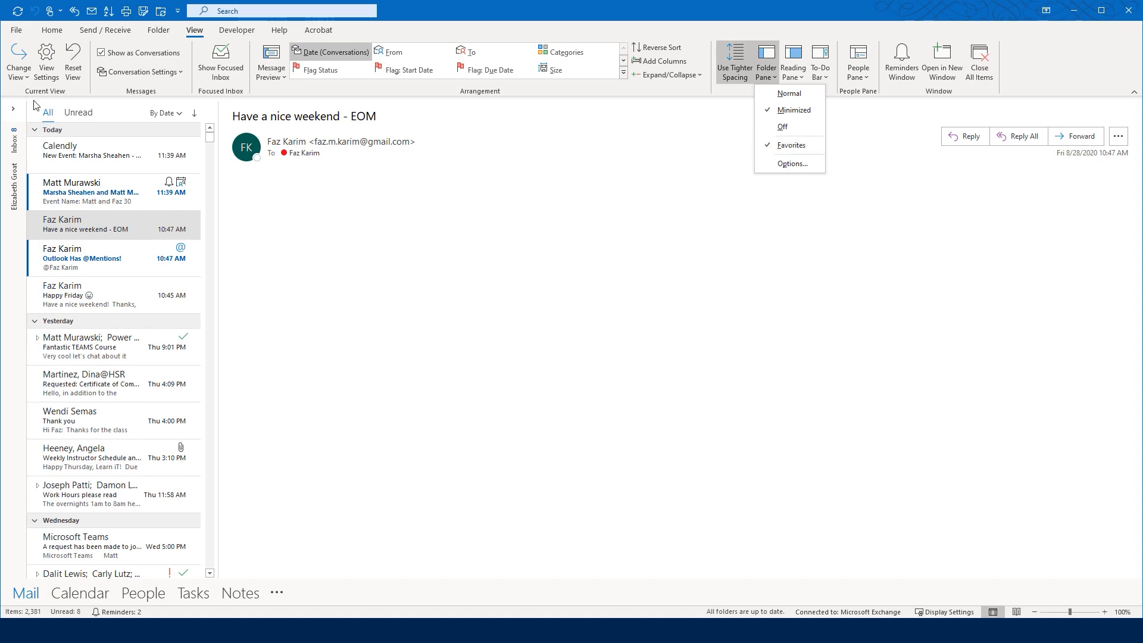
pyautogui.click(19, 113)
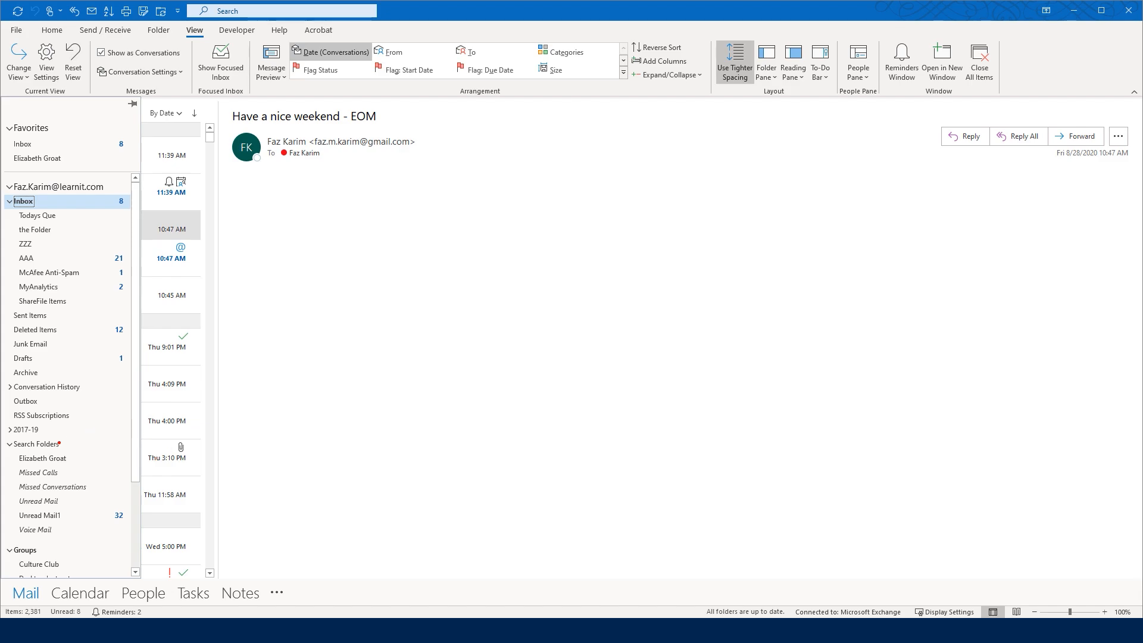
pyautogui.moveTo(95, 456)
pyautogui.mouseDown()
pyautogui.moveTo(277, 379)
pyautogui.moveTo(100, 144)
pyautogui.mouseUp()
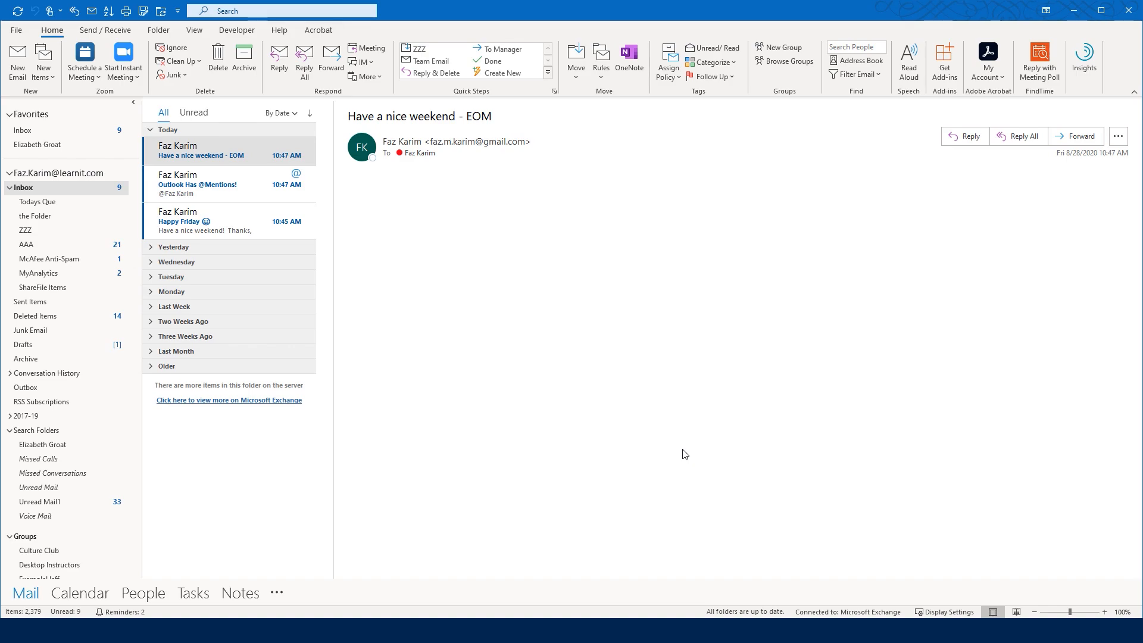
# Step: Annotate the screen with a red arrow to the folder pane and a boxed navigation bar labelled "nav pane"
pyautogui.moveTo(138, 255); pyautogui.dragTo(267, 275)
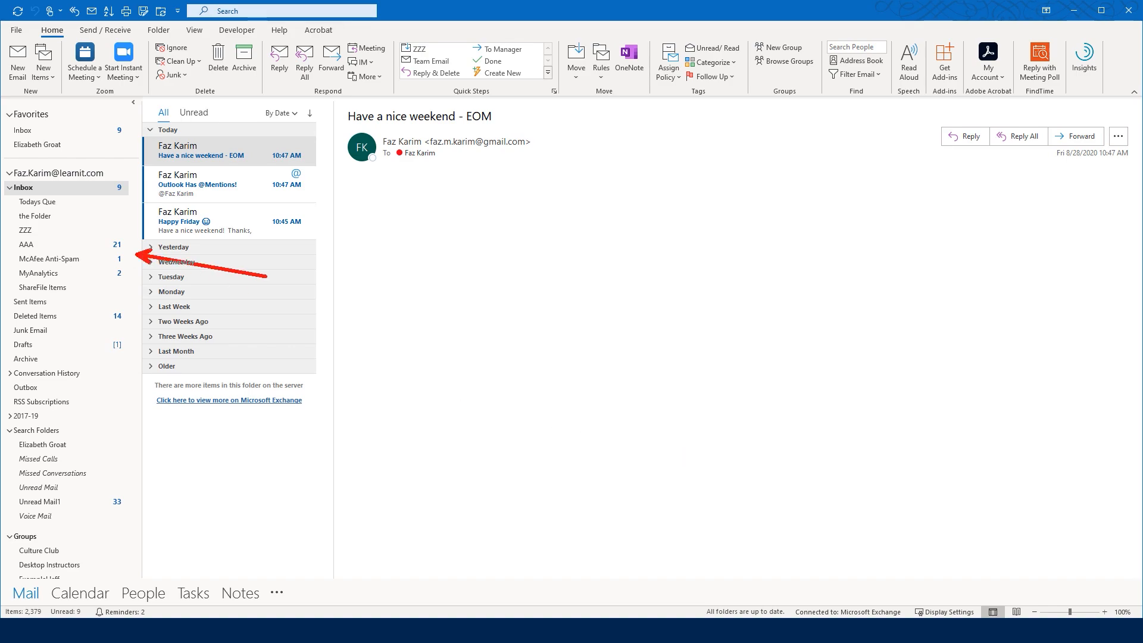
pyautogui.moveTo(2, 575)
pyautogui.mouseDown()
pyautogui.moveTo(109, 616)
pyautogui.moveTo(301, 613)
pyautogui.moveTo(314, 557)
pyautogui.moveTo(337, 534)
pyautogui.moveTo(346, 553)
pyautogui.mouseUp()
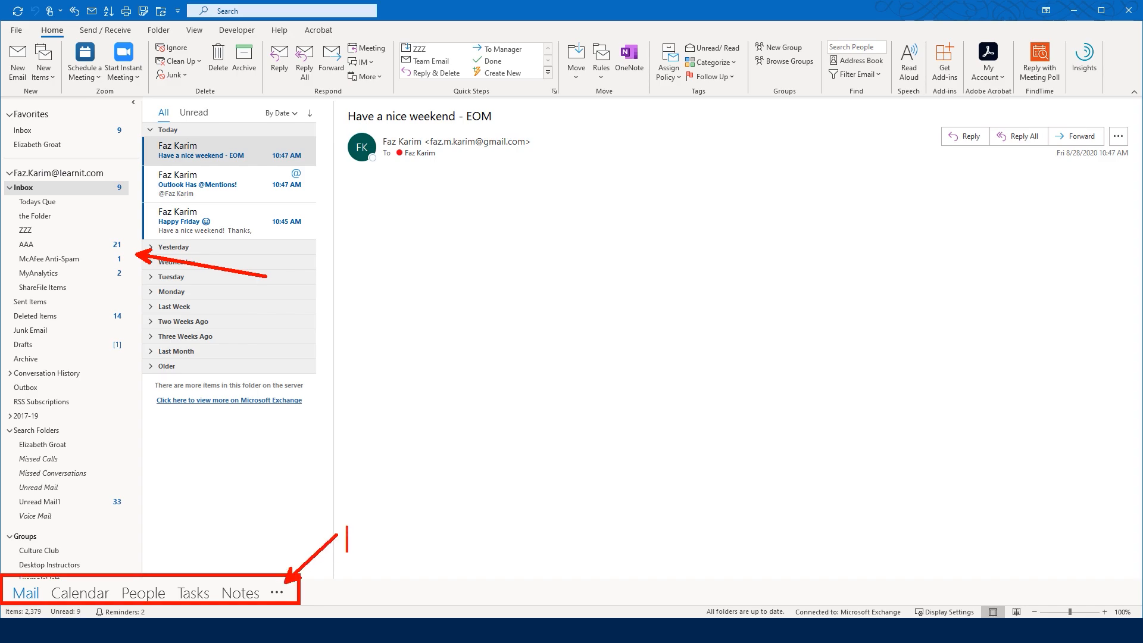
pyautogui.write('nav p')
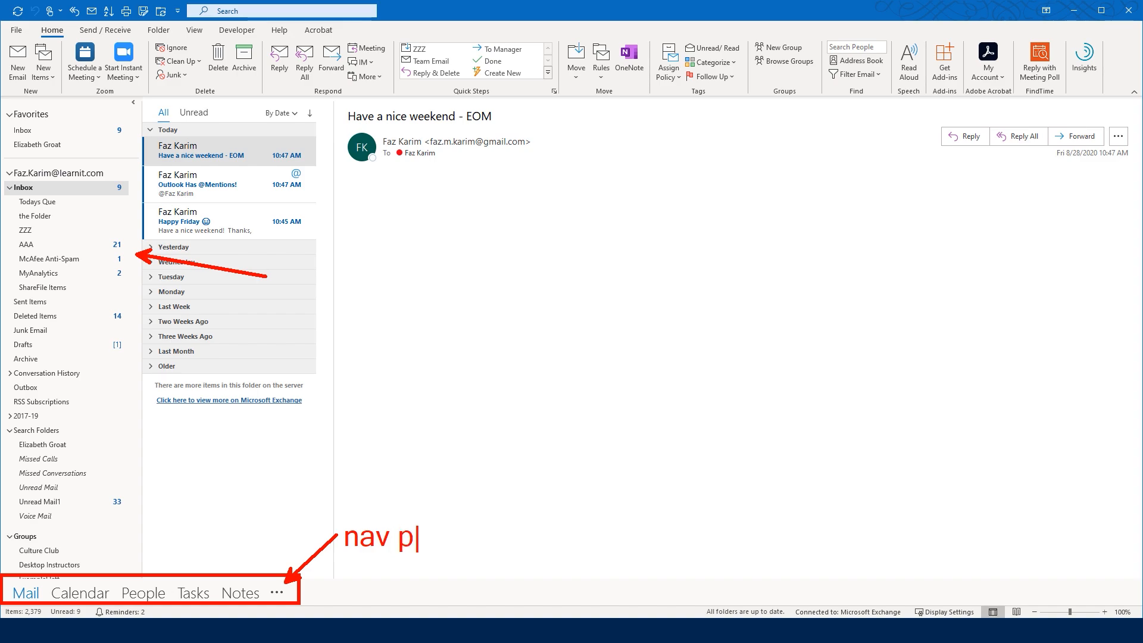
pyautogui.write('ane')
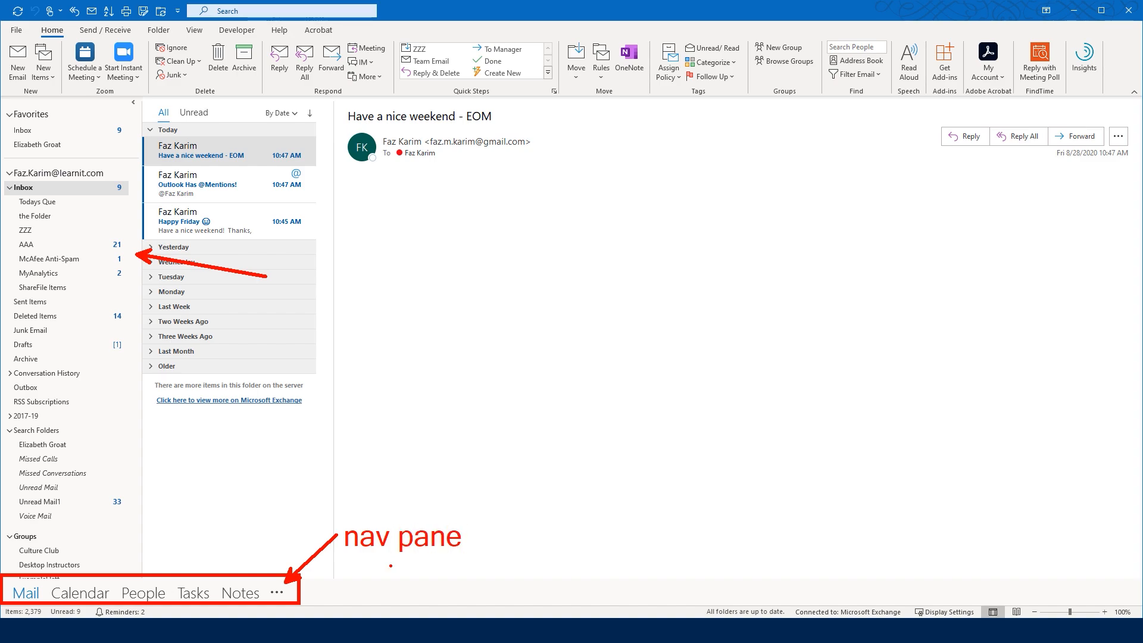
pyautogui.moveTo(346, 553); pyautogui.dragTo(475, 553)
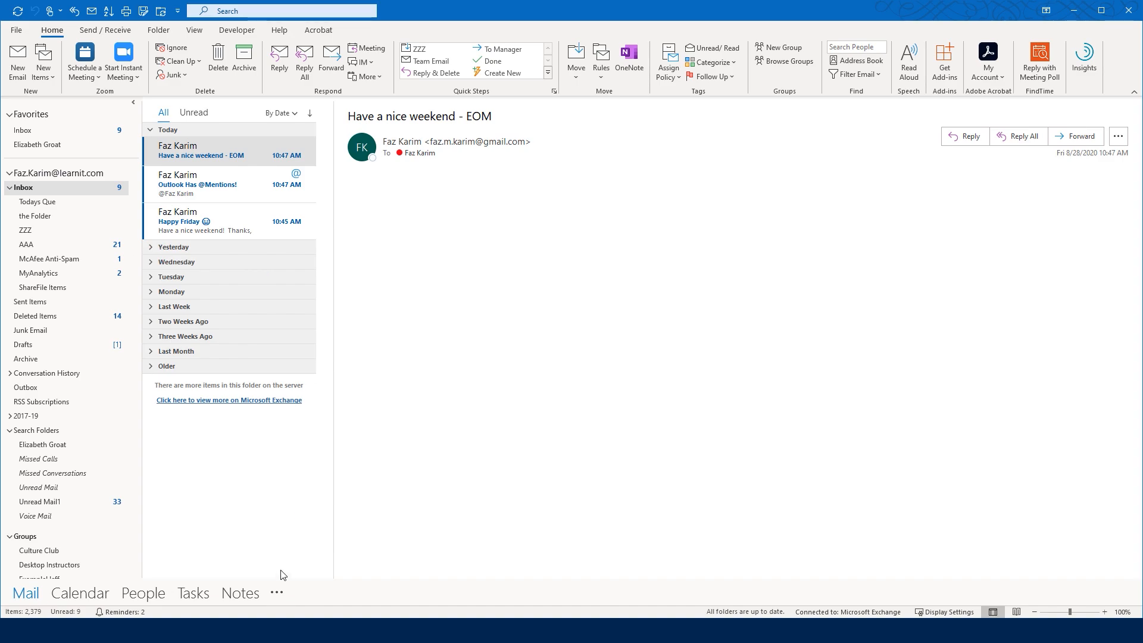
# Step: Open the navigation options and switch Compact Navigation on and back off
pyautogui.click(278, 593)
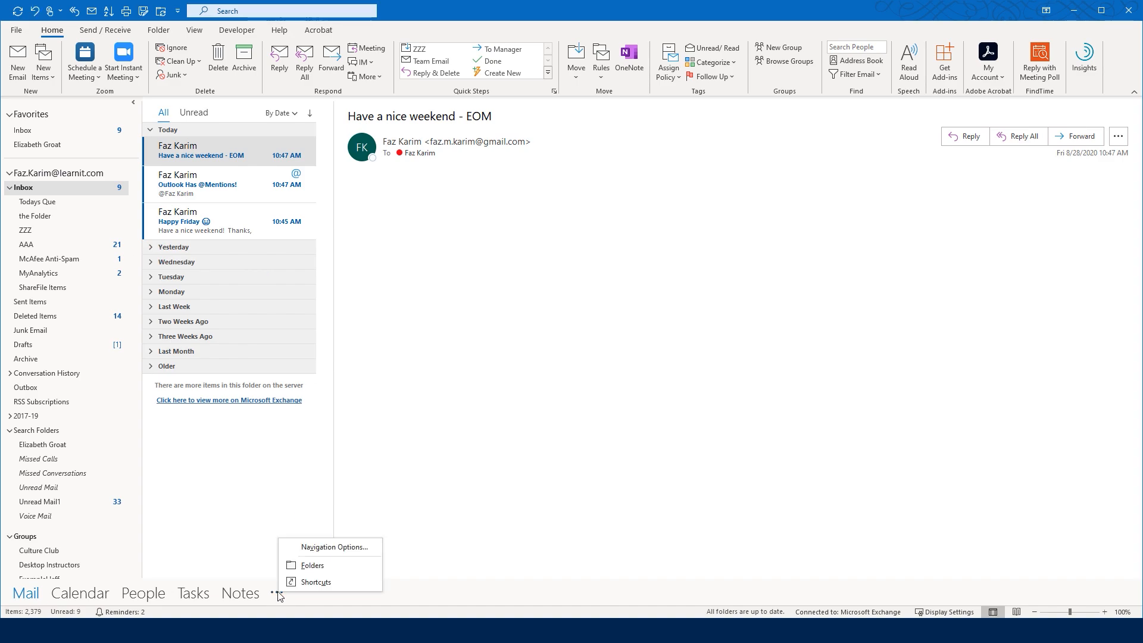
pyautogui.click(336, 548)
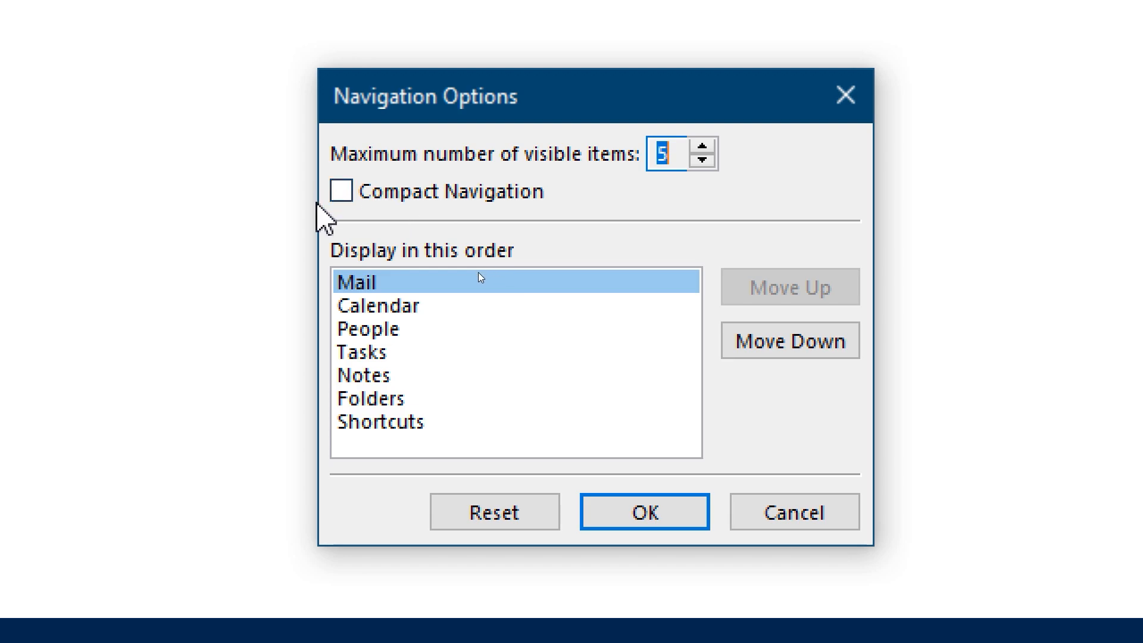
pyautogui.click(341, 192)
pyautogui.click(341, 192)
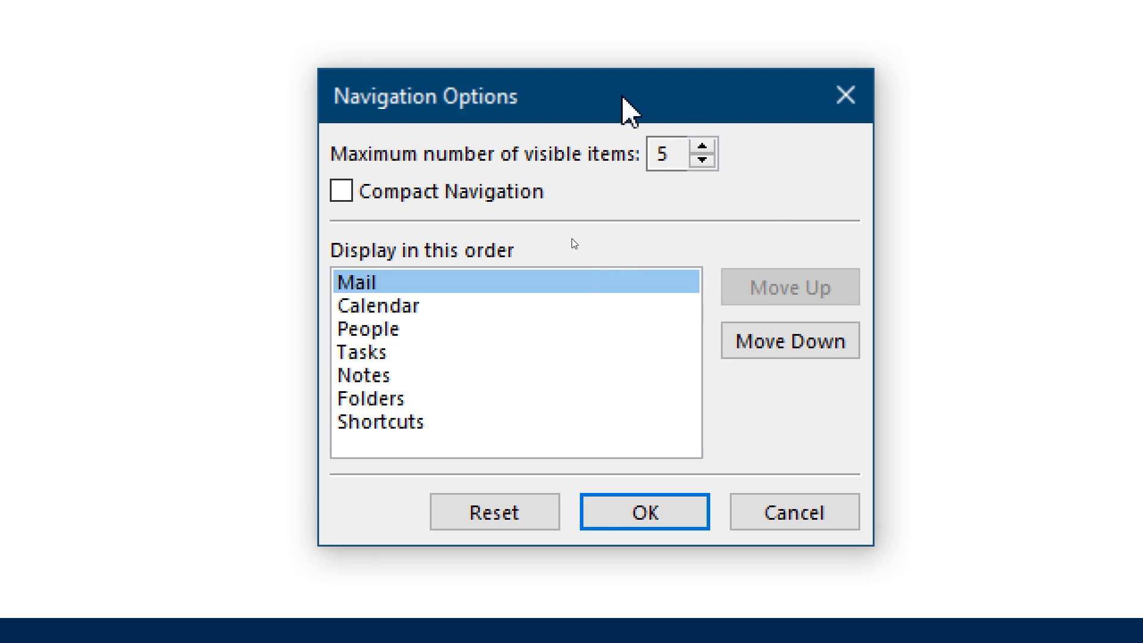
# Step: Mark Mail, Calendar, People, Tasks and Notes with red lines, clear the marks and accept the navigation options
pyautogui.hotkey('ctrl', 'p')
pyautogui.moveTo(326, 287); pyautogui.dragTo(172, 357)
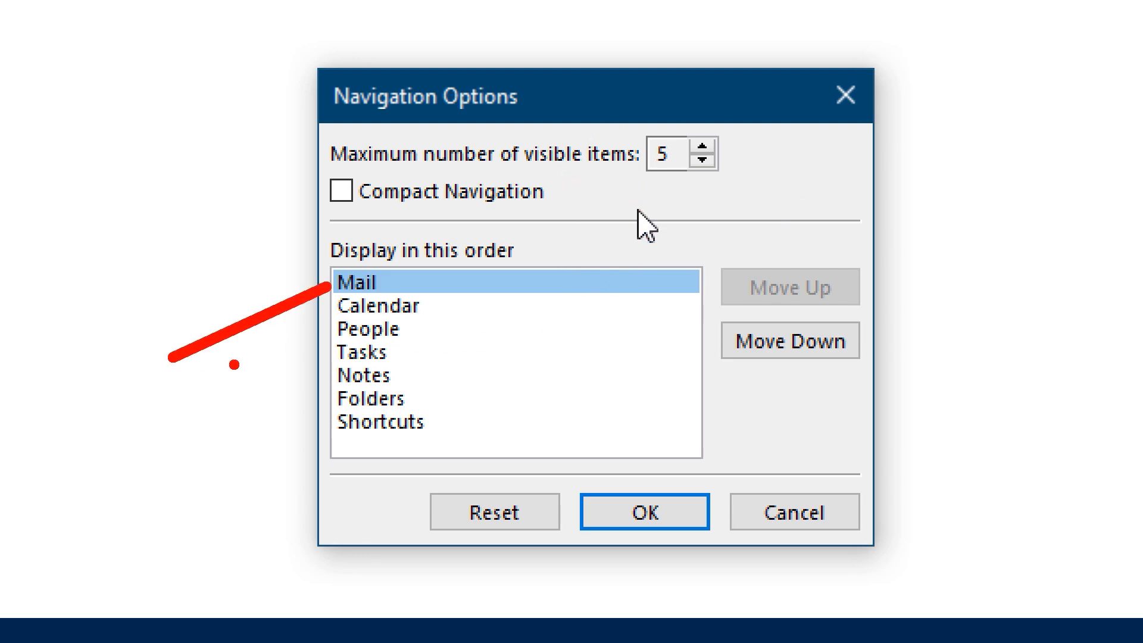
pyautogui.moveTo(329, 311); pyautogui.dragTo(176, 391)
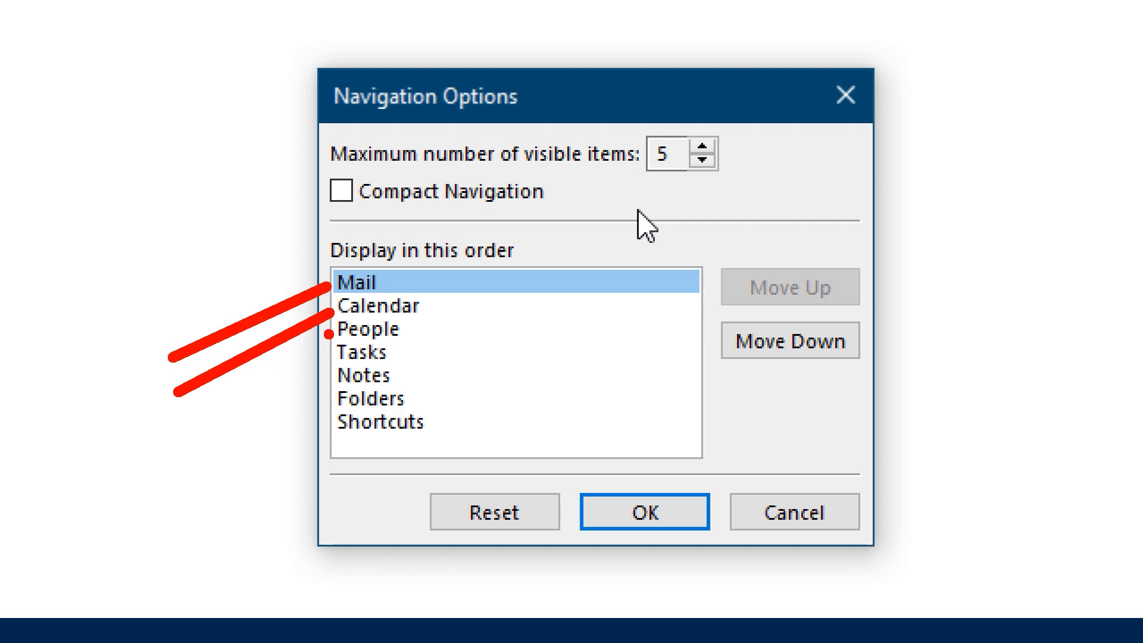
pyautogui.moveTo(329, 334); pyautogui.dragTo(162, 421)
pyautogui.moveTo(336, 359); pyautogui.dragTo(162, 440)
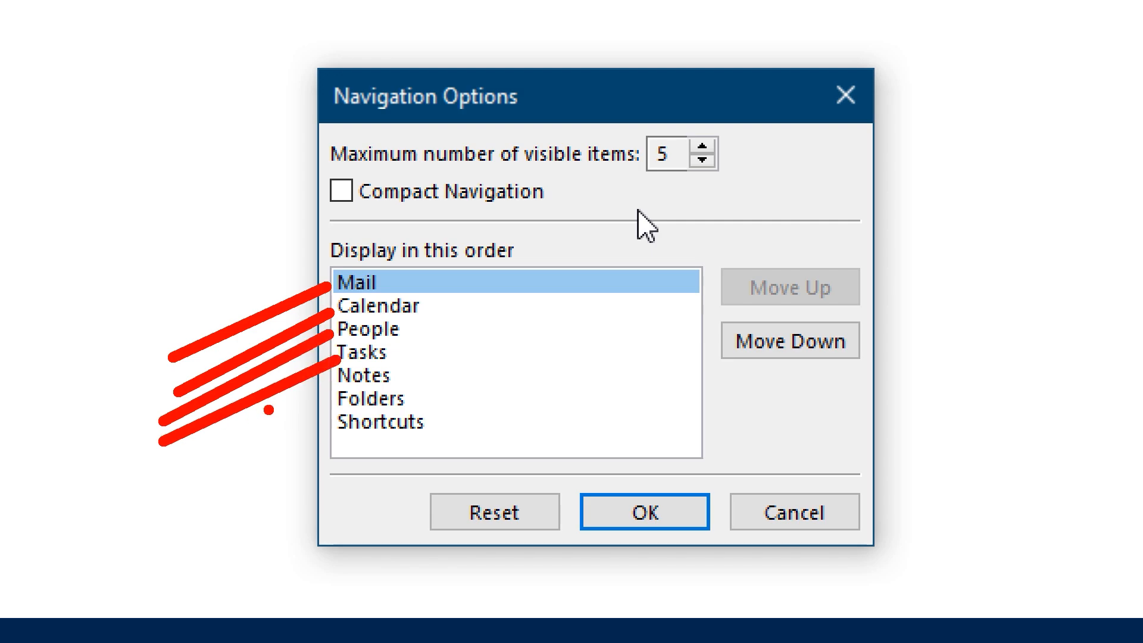
pyautogui.moveTo(334, 382); pyautogui.dragTo(188, 457)
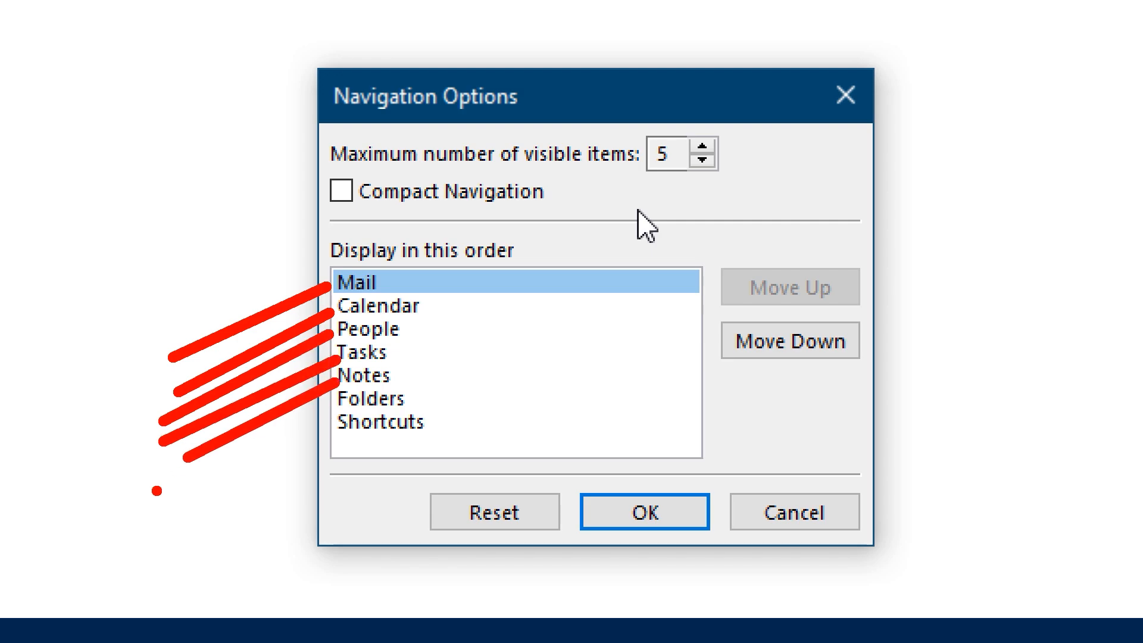
pyautogui.moveTo(57, 459); pyautogui.dragTo(1, 492)
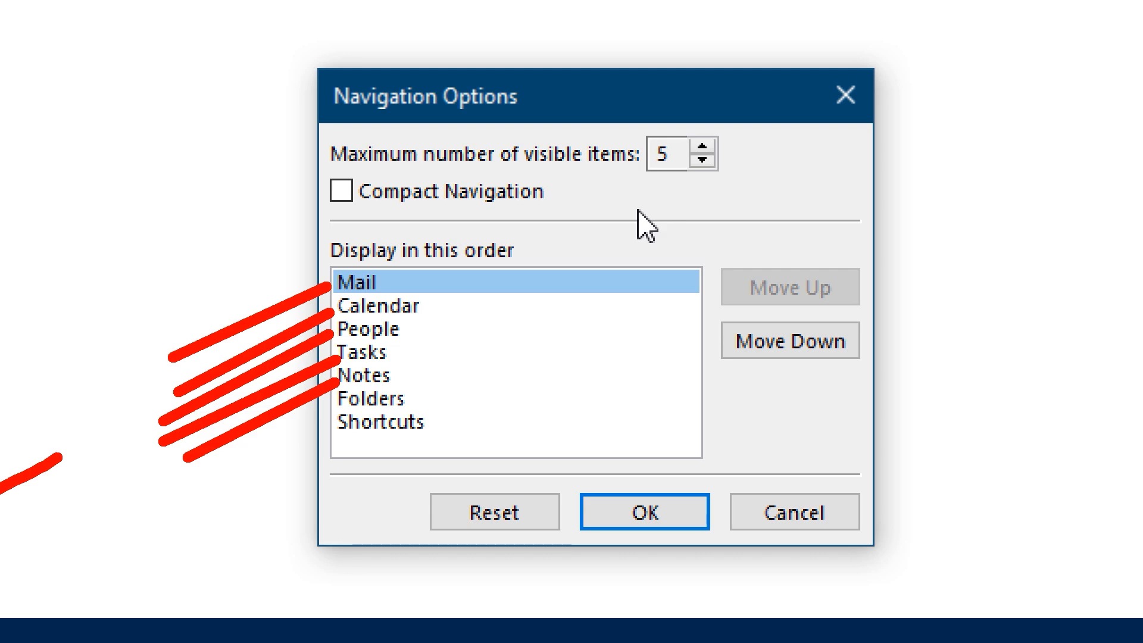
pyautogui.click(15, 507)
pyautogui.press('Escape')
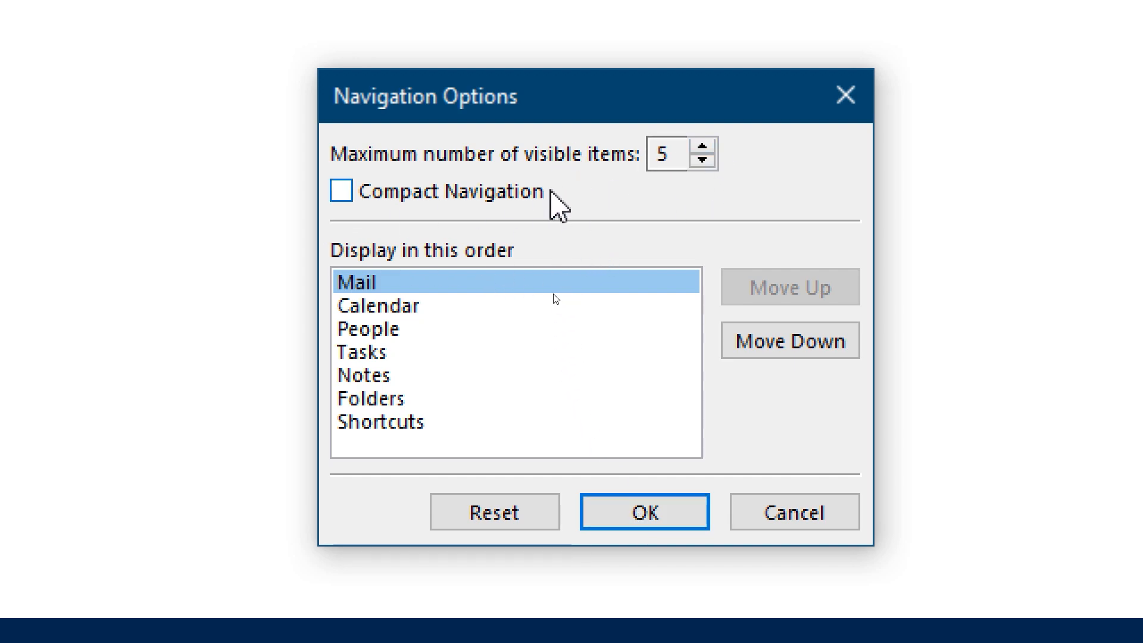
pyautogui.click(614, 513)
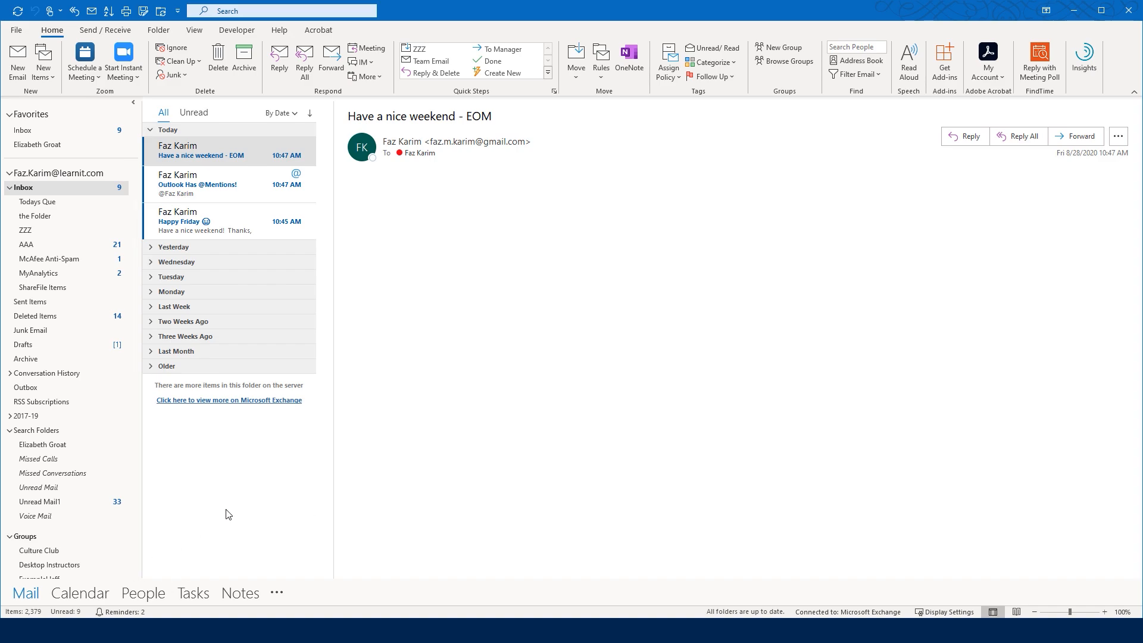
# Step: Annotate Calendar in the navigation bar with a red arrow and the label "peeking", and clear the drawing
pyautogui.moveTo(99, 584); pyautogui.dragTo(99, 525)
pyautogui.write('t')
pyautogui.write('peekin')
pyautogui.write('g')
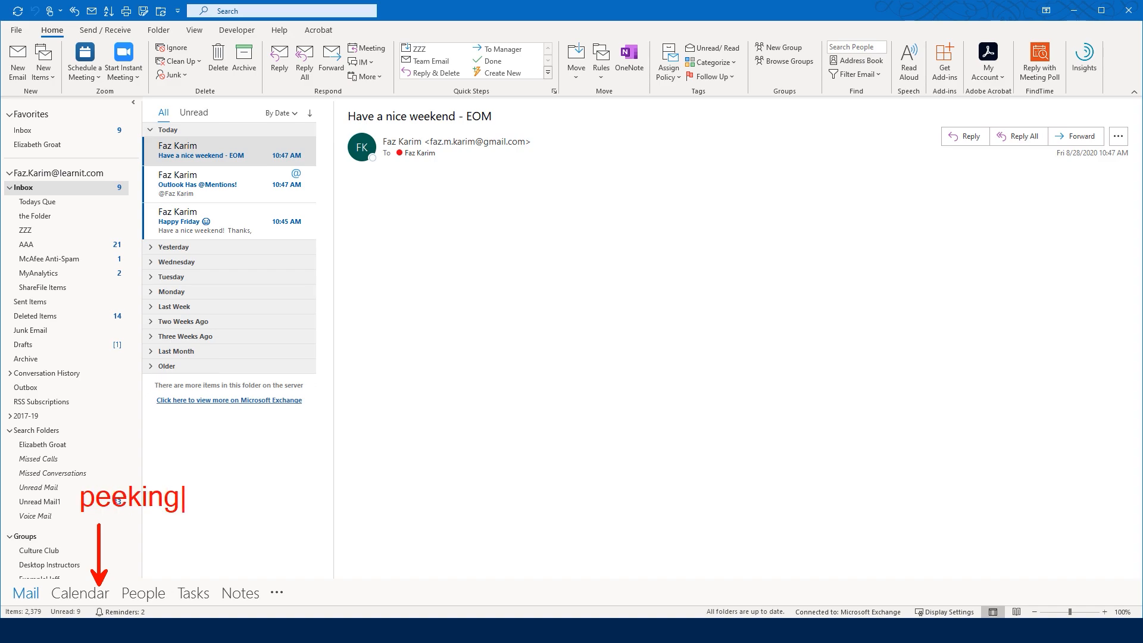
pyautogui.press('Escape')
pyautogui.moveTo(64, 520); pyautogui.dragTo(208, 521)
pyautogui.press('Escape')
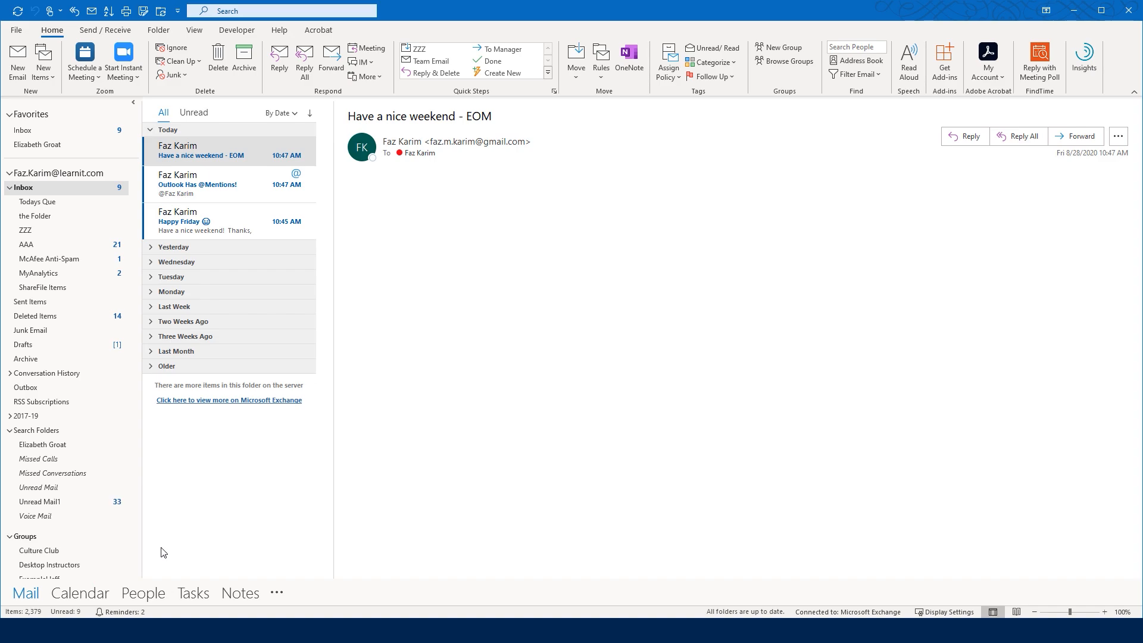
# Step: Peek at the Calendar, People and Tasks previews from the navigation bar without leaving Mail
pyautogui.moveTo(91, 598)
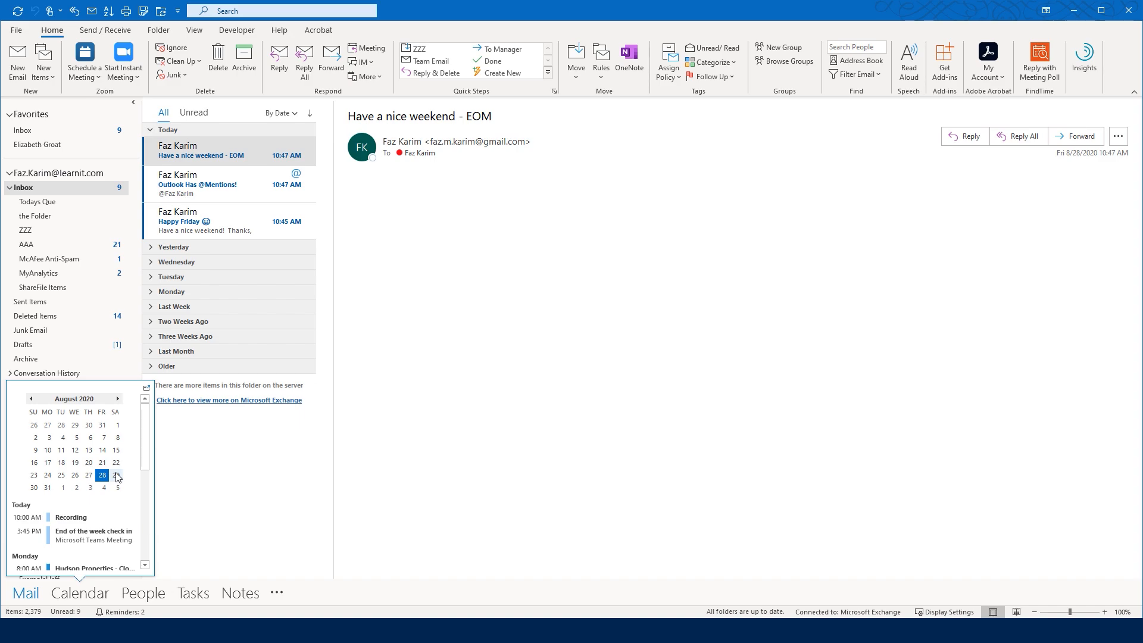
pyautogui.moveTo(149, 604)
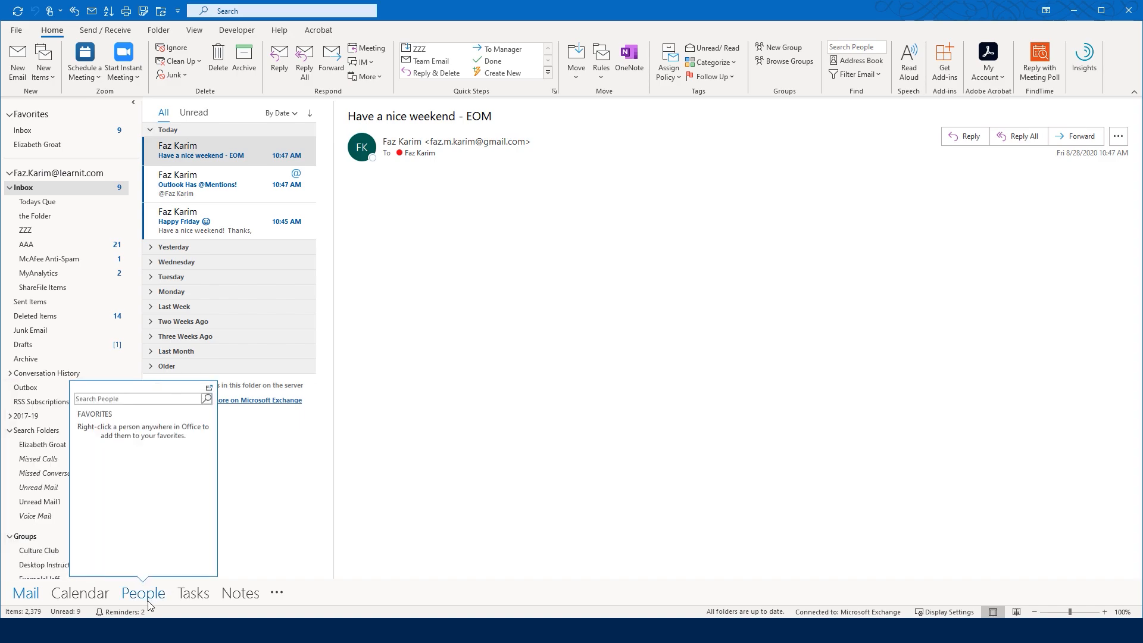
pyautogui.moveTo(201, 600)
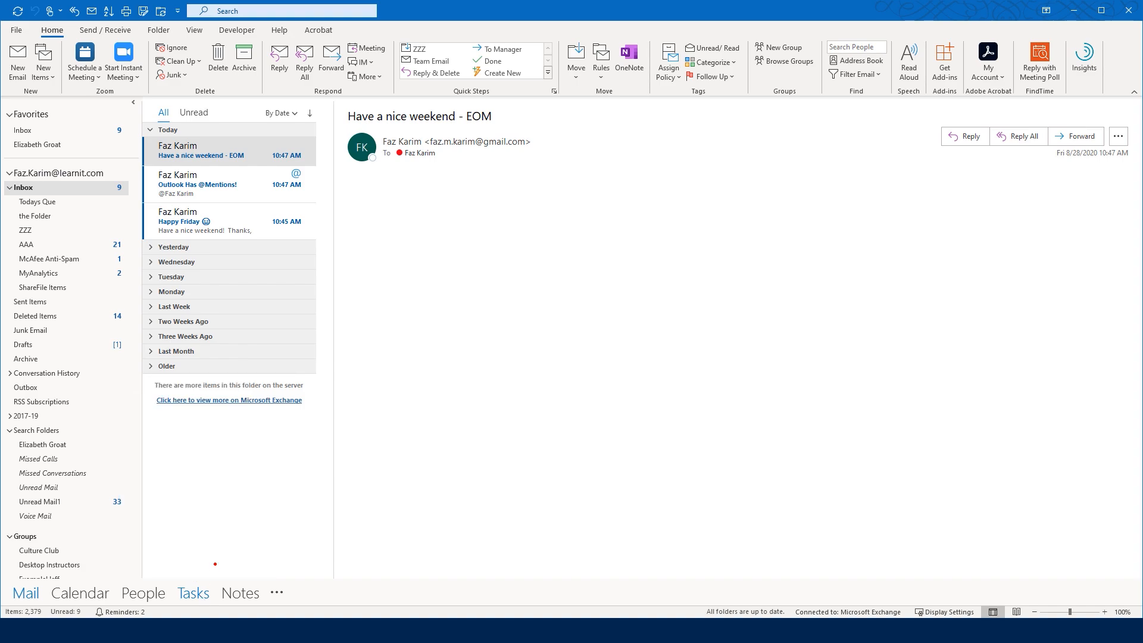
# Step: Box Mail through Tasks in red with an arrow, and add the on-screen note "CTRL + 1 = Mail"
pyautogui.moveTo(215, 564); pyautogui.dragTo(215, 616)
pyautogui.moveTo(5, 573)
pyautogui.mouseDown()
pyautogui.moveTo(47, 614)
pyautogui.moveTo(216, 614)
pyautogui.mouseUp()
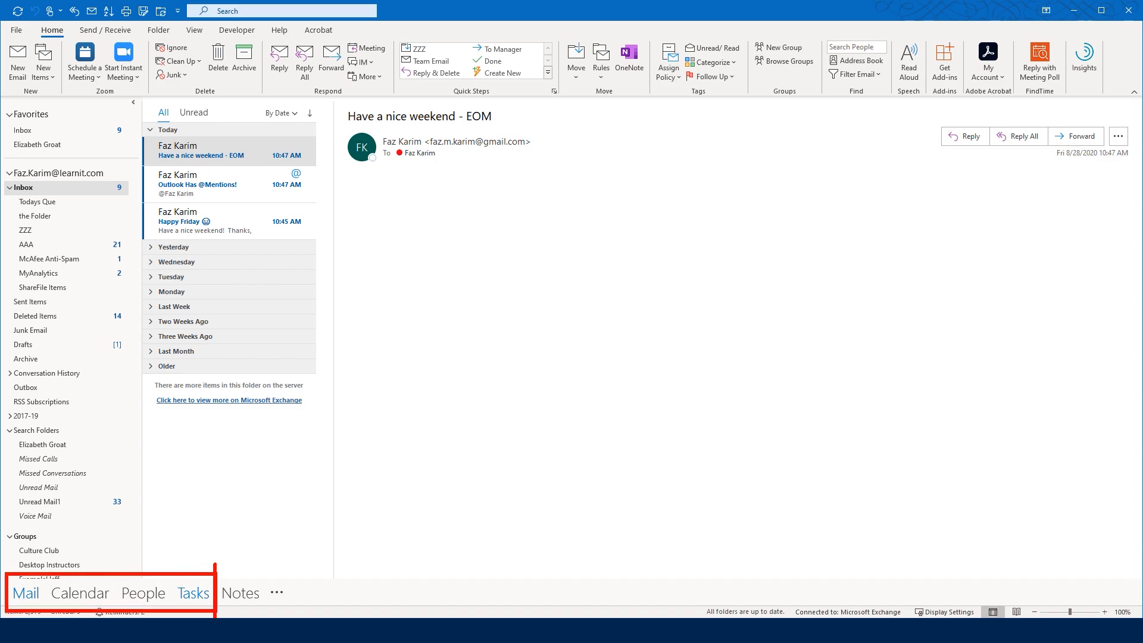
pyautogui.moveTo(135, 571); pyautogui.dragTo(202, 500)
pyautogui.write('t')
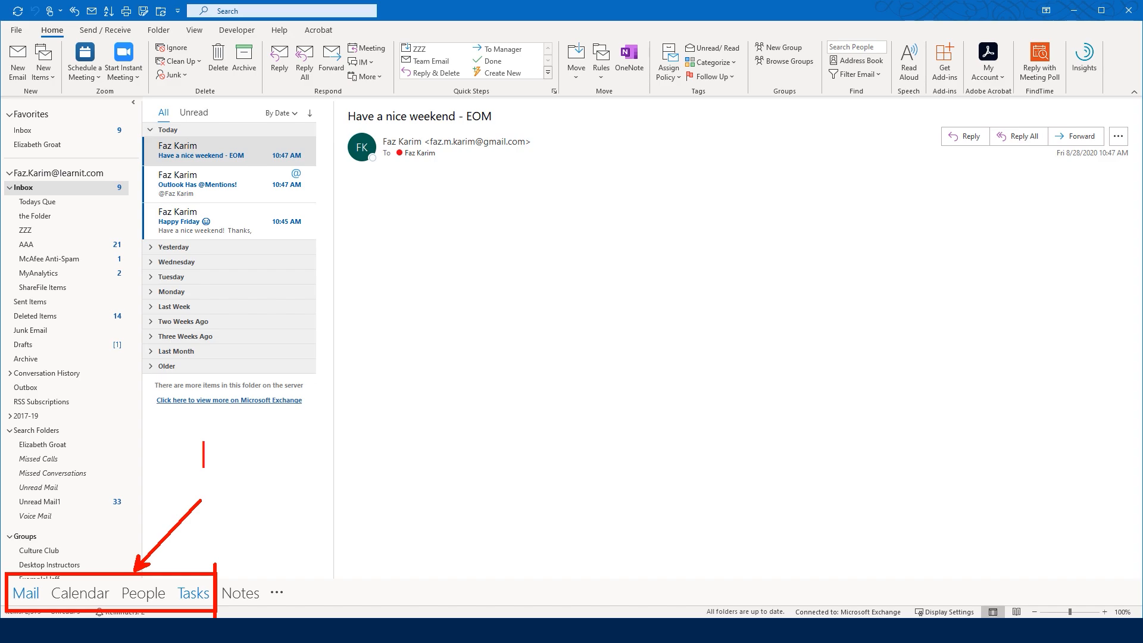
pyautogui.write('CTRL ')
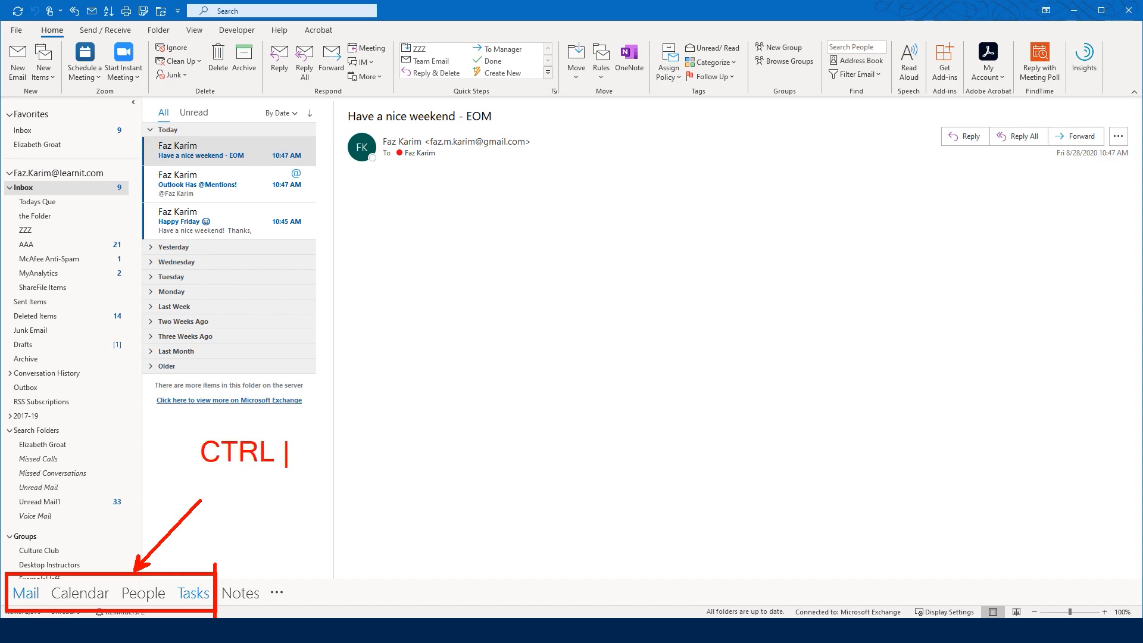
pyautogui.write('+ 1 = Mail')
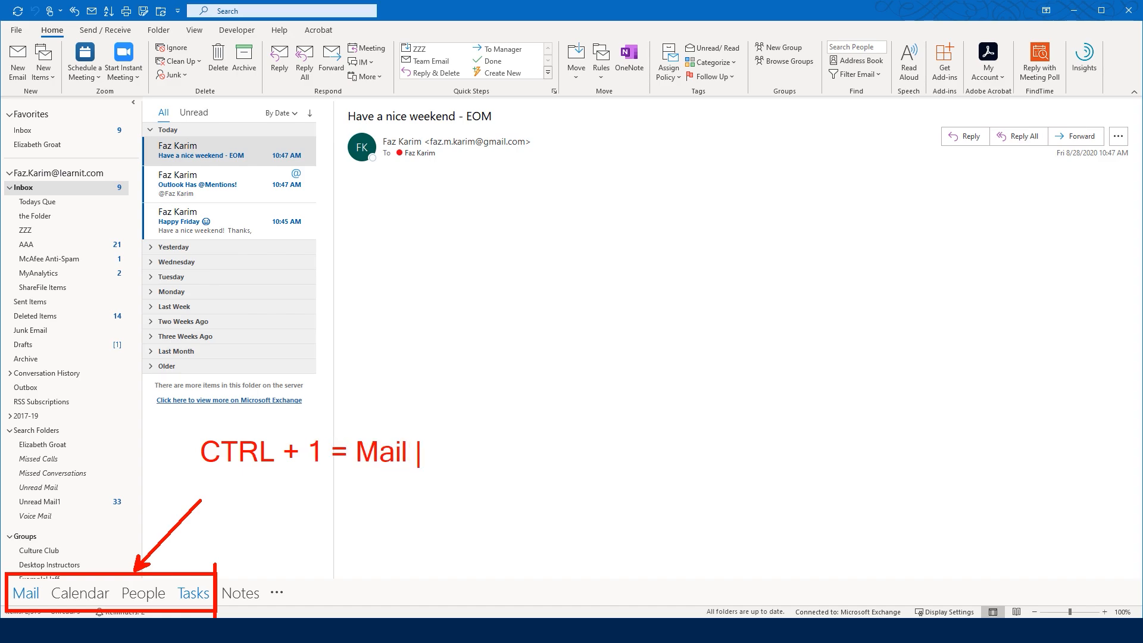
# Step: Add the on-screen note lines "CTRL + 2 = Cal", "CTRL + 3 = People" and "CTRL + 4 = Task"
pyautogui.press('Return')
pyautogui.write('CTRL + ')
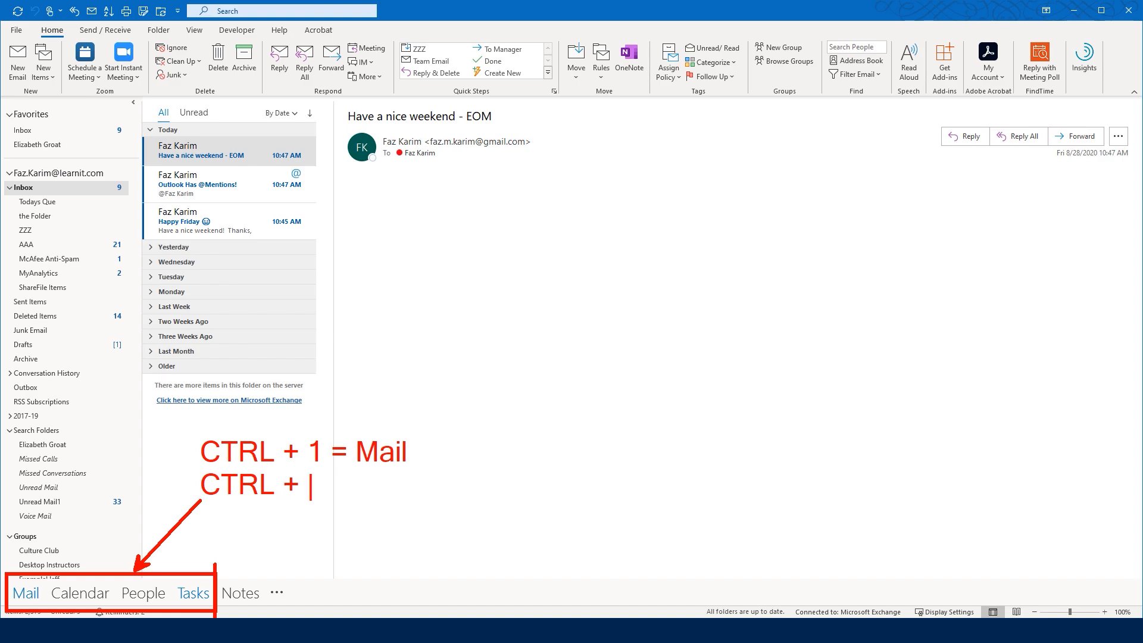
pyautogui.write('2 = Cal')
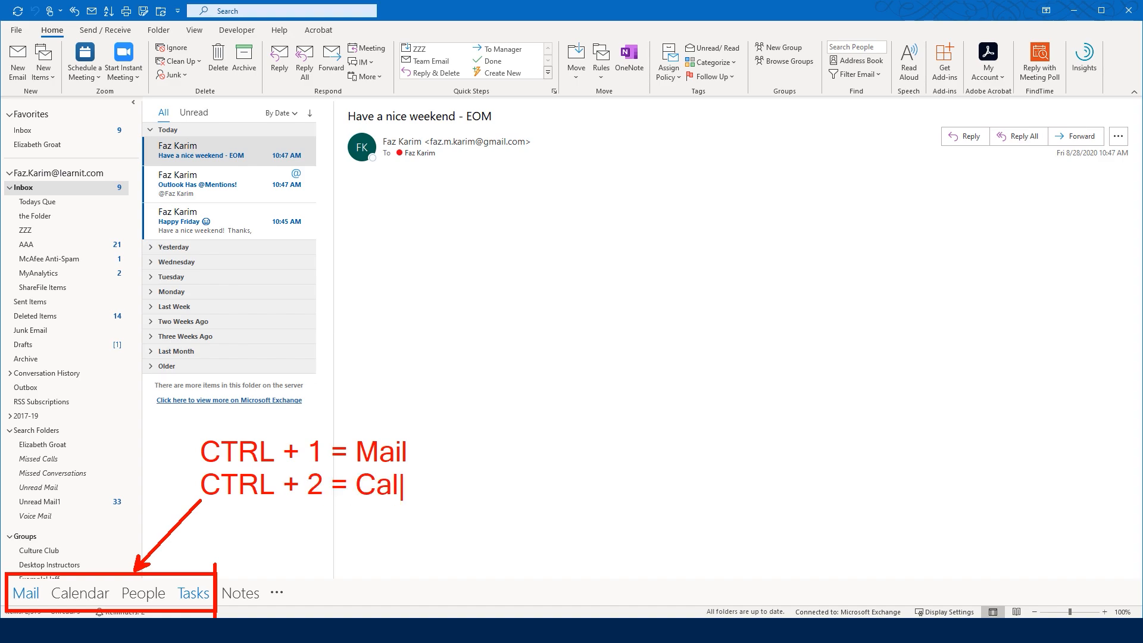
pyautogui.press('Return')
pyautogui.write('CTRL + 3')
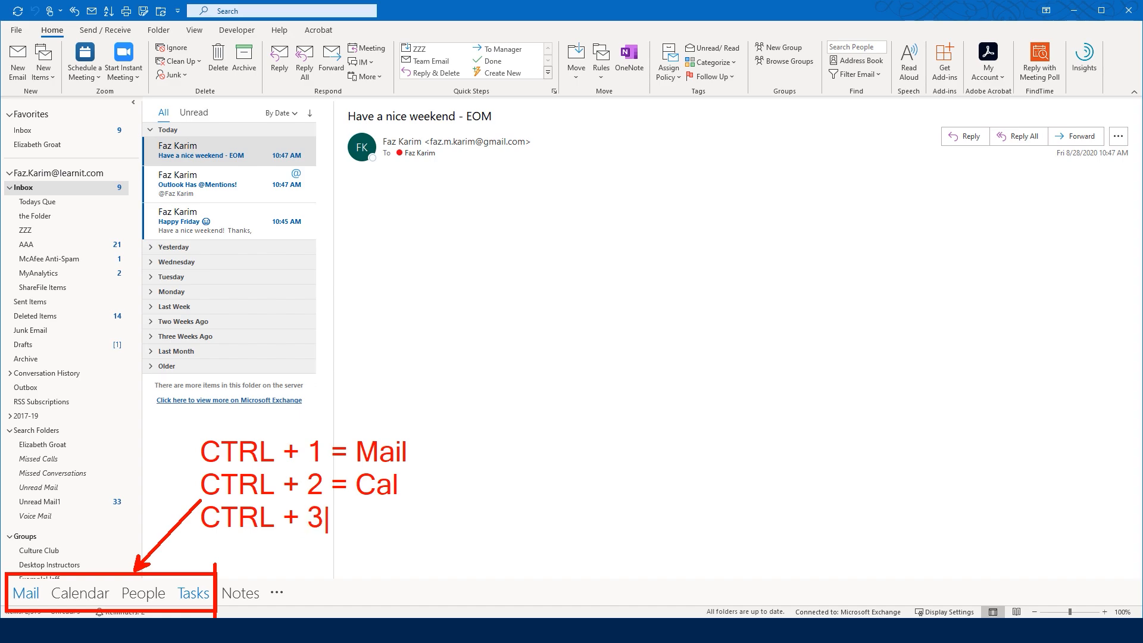
pyautogui.write(' = People')
pyautogui.press('Return')
pyautogui.write('CTRL + 4 ')
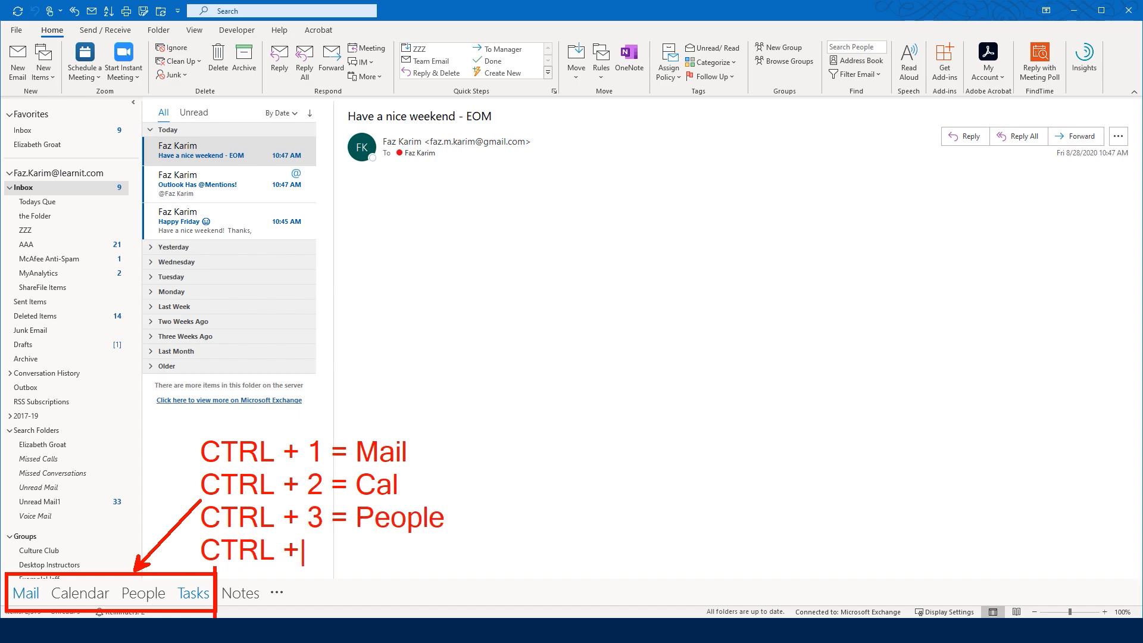
pyautogui.write('= Task')
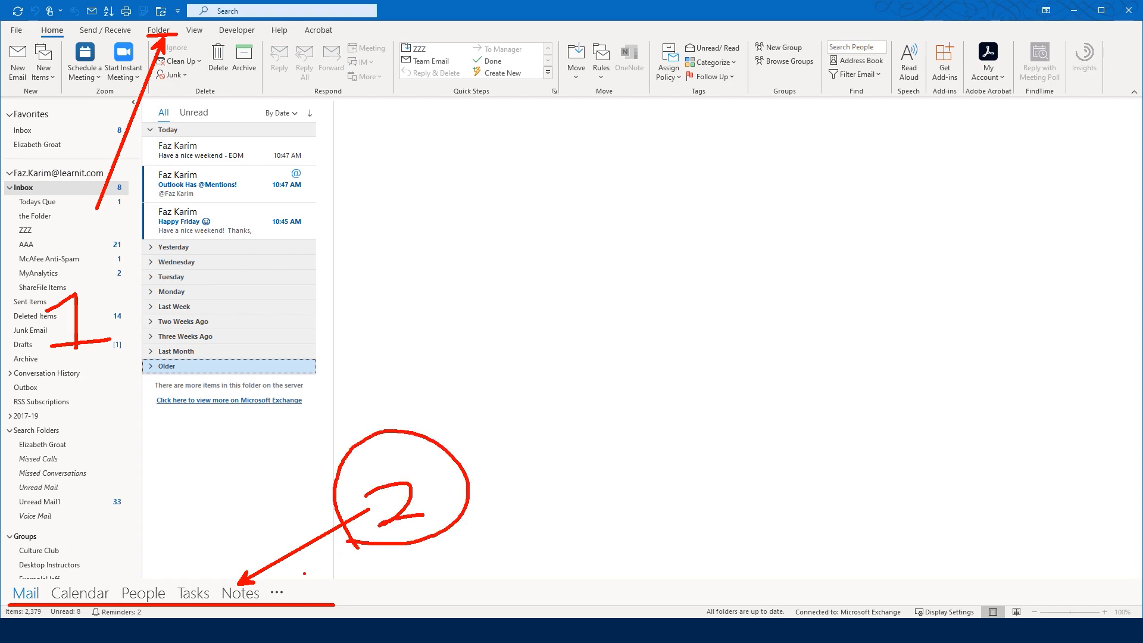
# Step: Clear the red annotations on the folder and navigation panes, and outline the message list with a red box
pyautogui.moveTo(259, 503); pyautogui.dragTo(269, 580)
pyautogui.press('Escape')
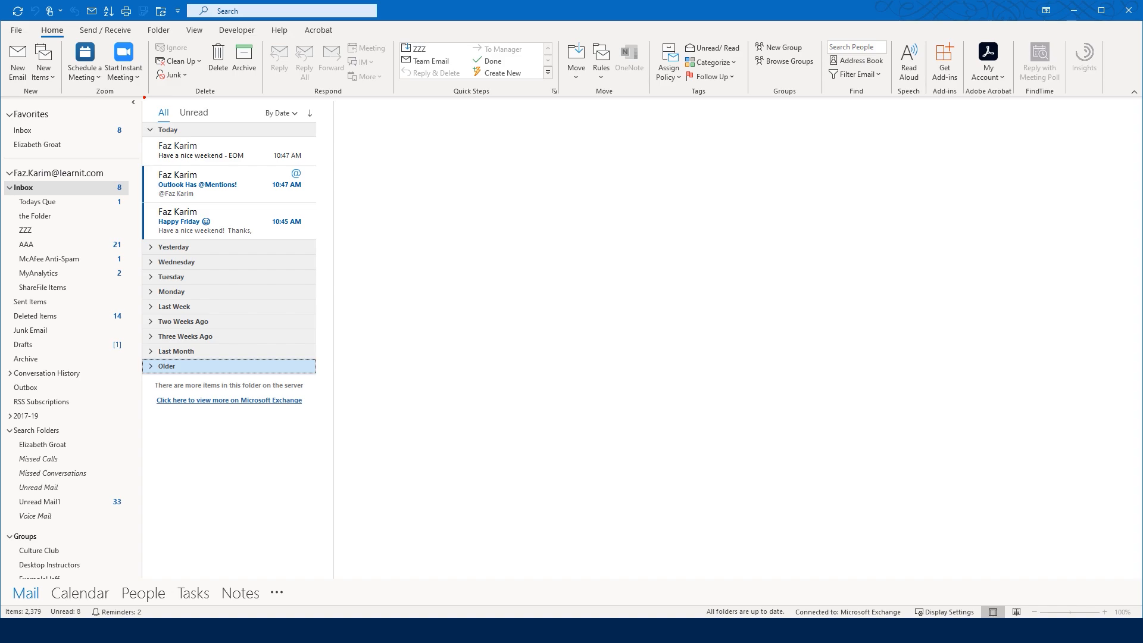
pyautogui.moveTo(139, 97)
pyautogui.mouseDown()
pyautogui.moveTo(255, 571)
pyautogui.moveTo(334, 578)
pyautogui.mouseUp()
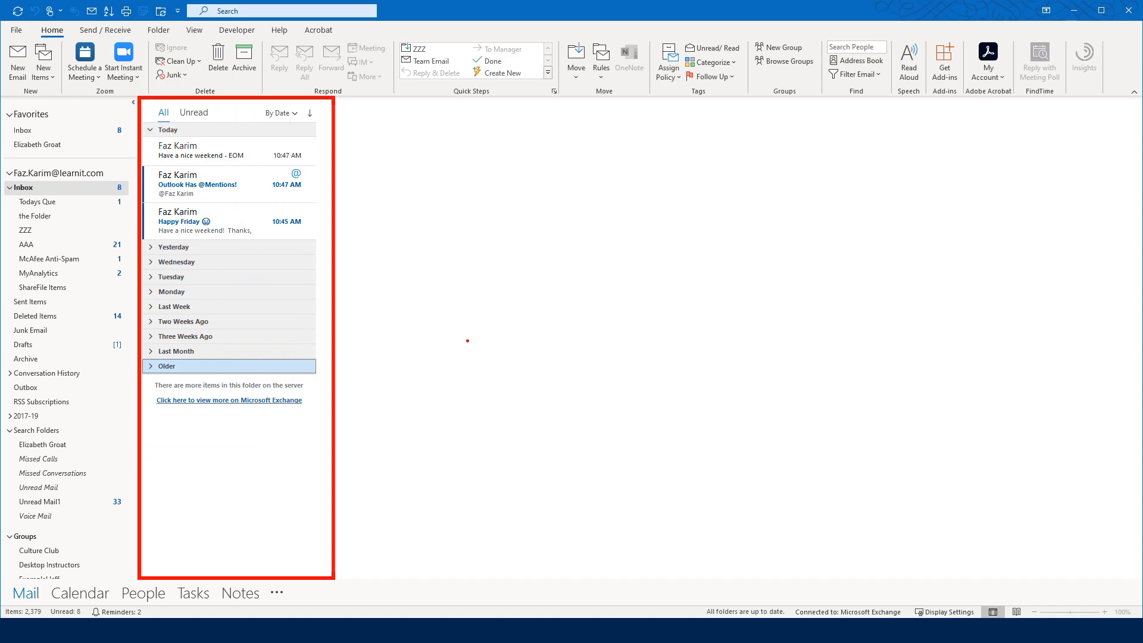
# Step: Point a red arrow at the message list, label it "inbox", and look through the list's filter and arrange-by options
pyautogui.moveTo(335, 195); pyautogui.dragTo(427, 196)
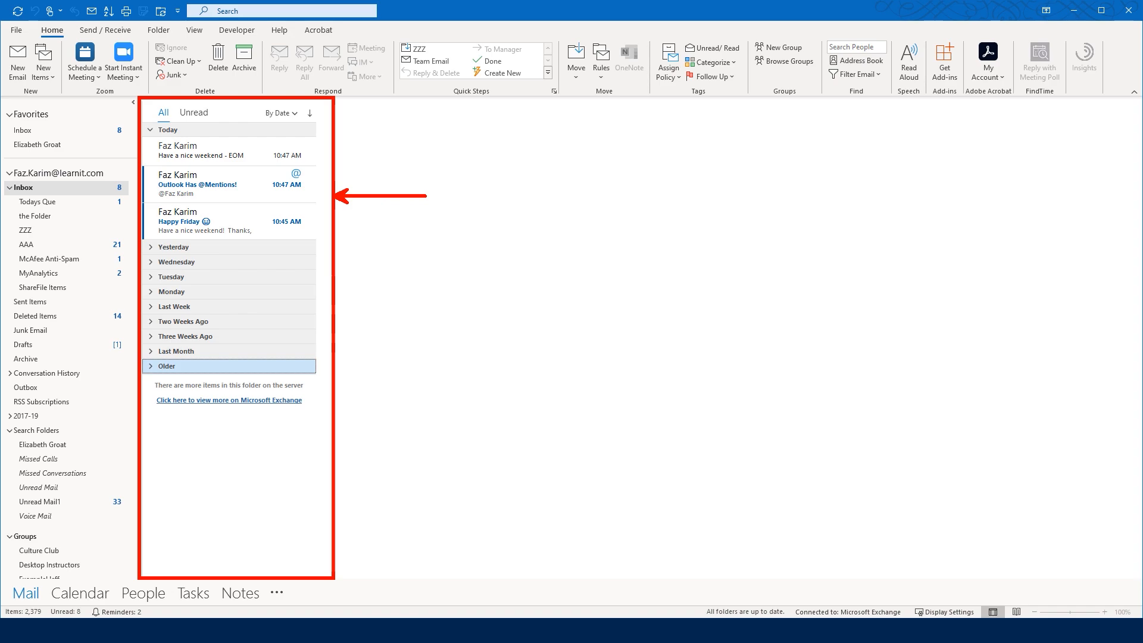
pyautogui.write('tinbox')
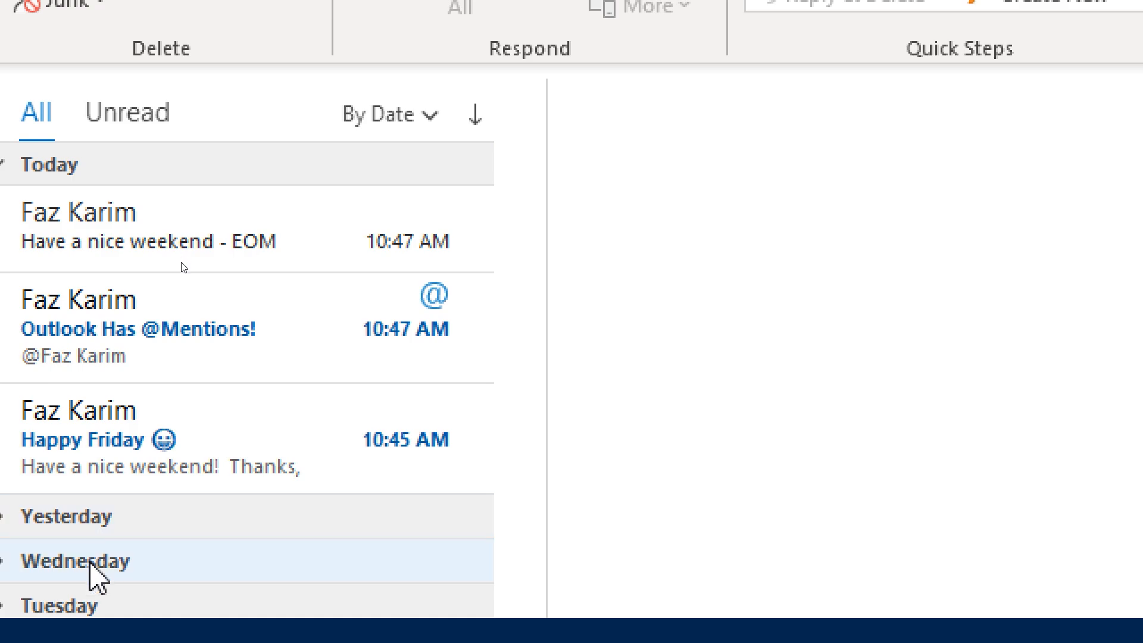
pyautogui.click(408, 115)
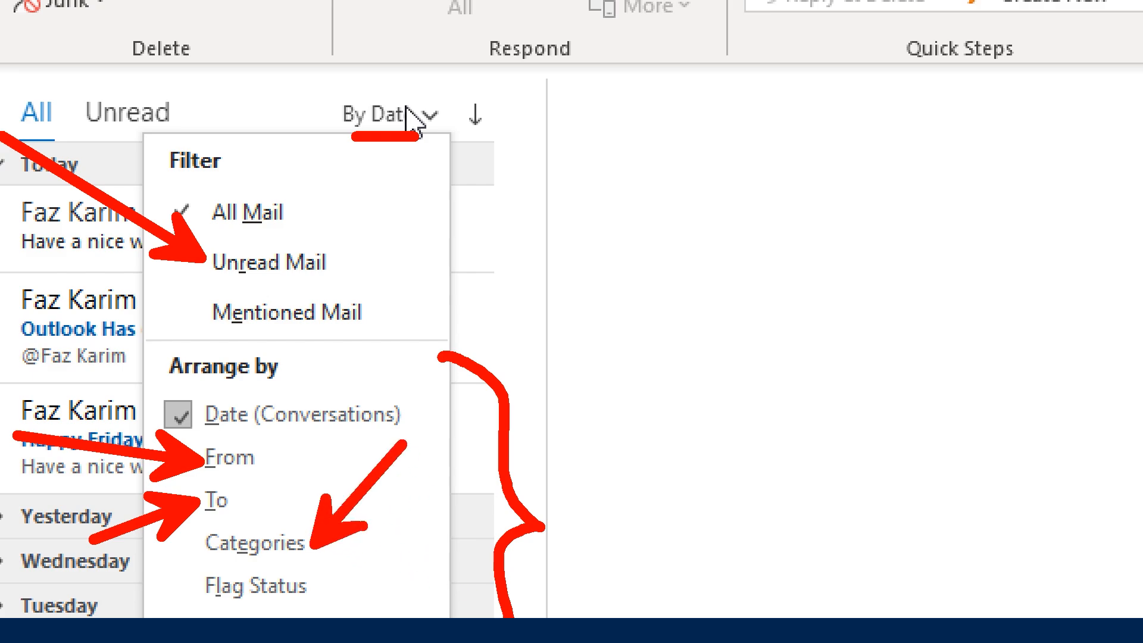
pyautogui.press('Escape')
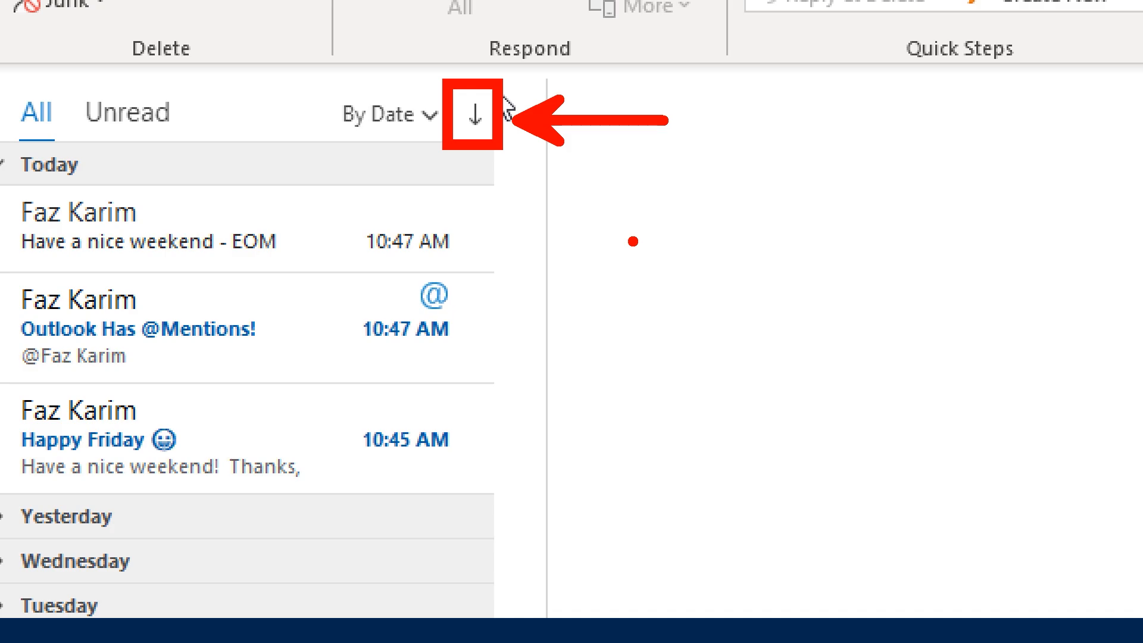
# Step: Sort the message list oldest first and collapse every date group from Older through Yesterday
pyautogui.click(475, 119)
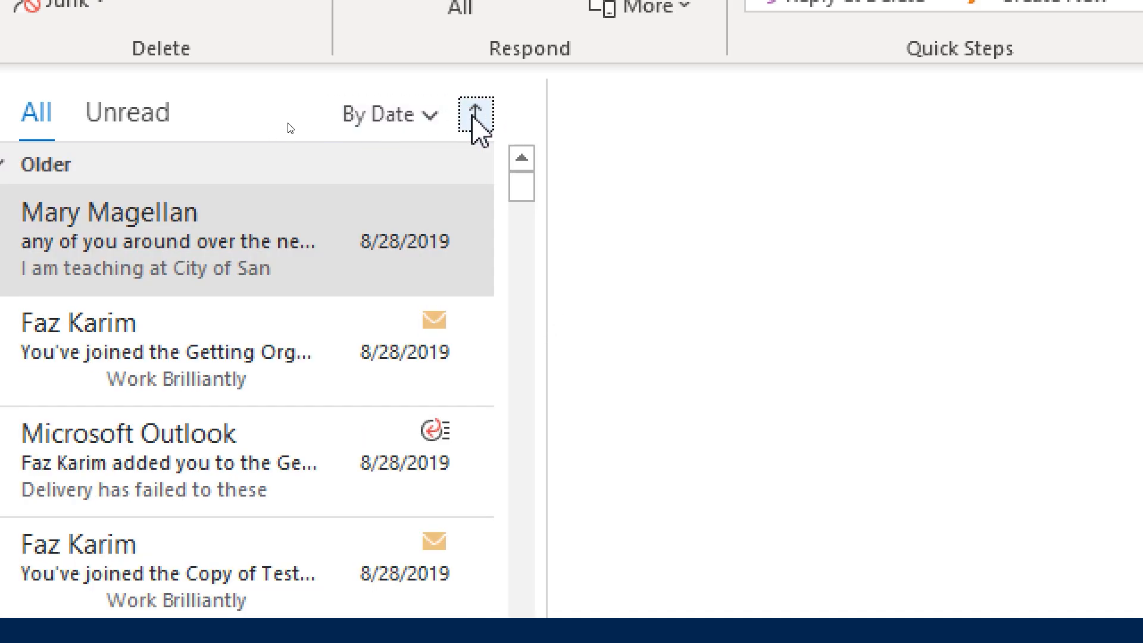
pyautogui.click(3, 164)
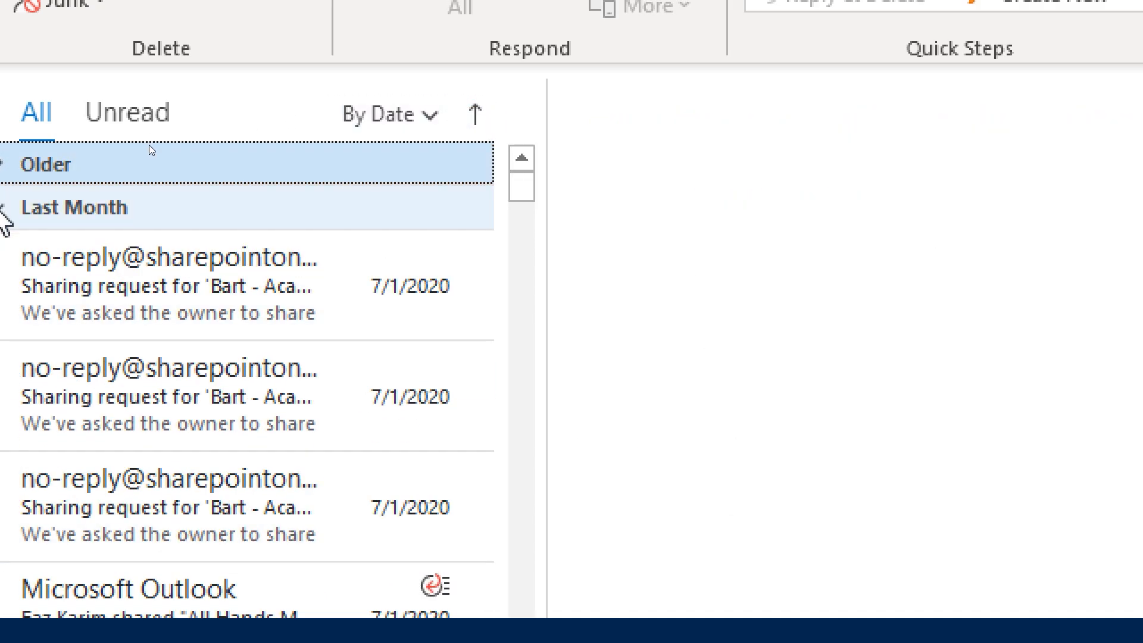
pyautogui.click(3, 208)
pyautogui.click(3, 252)
pyautogui.click(3, 297)
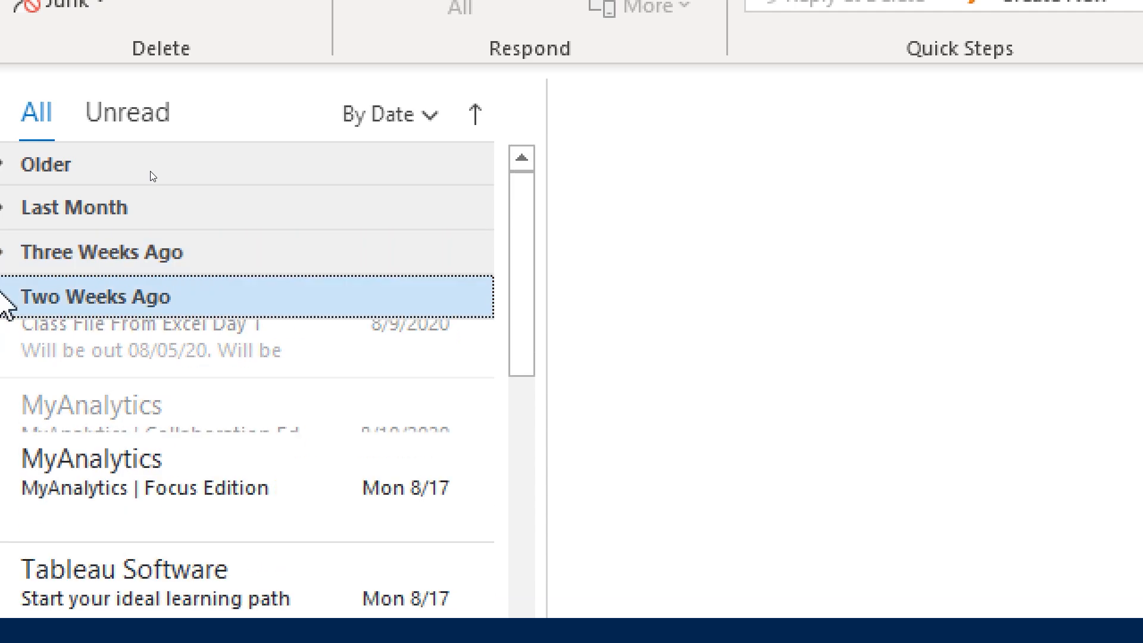
pyautogui.click(3, 341)
pyautogui.click(3, 385)
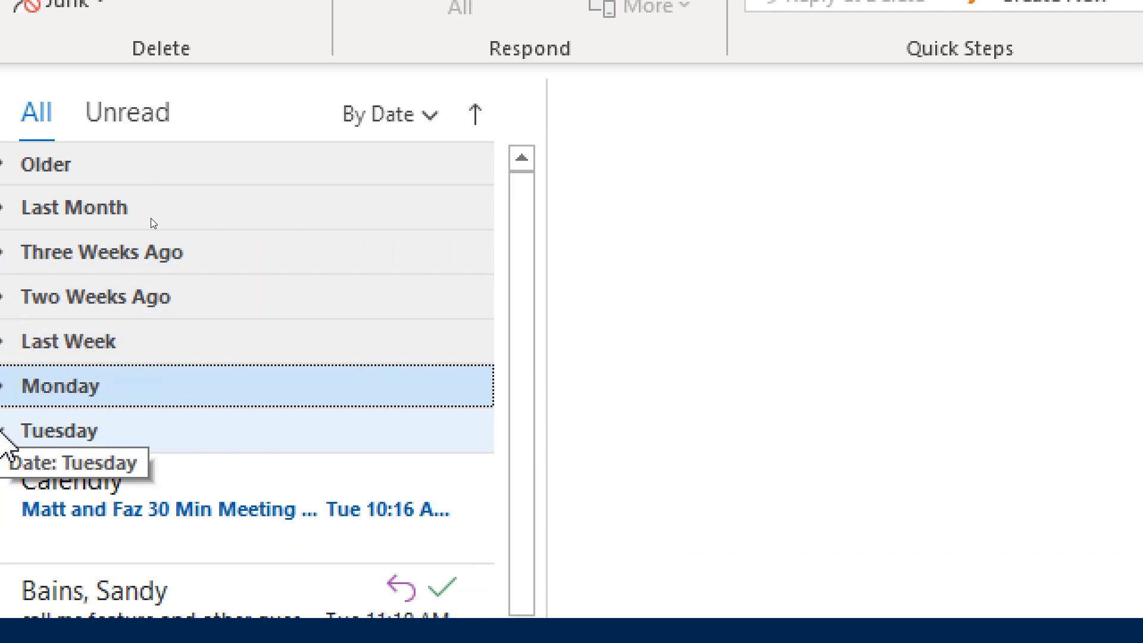
pyautogui.click(3, 431)
pyautogui.click(3, 475)
pyautogui.click(3, 520)
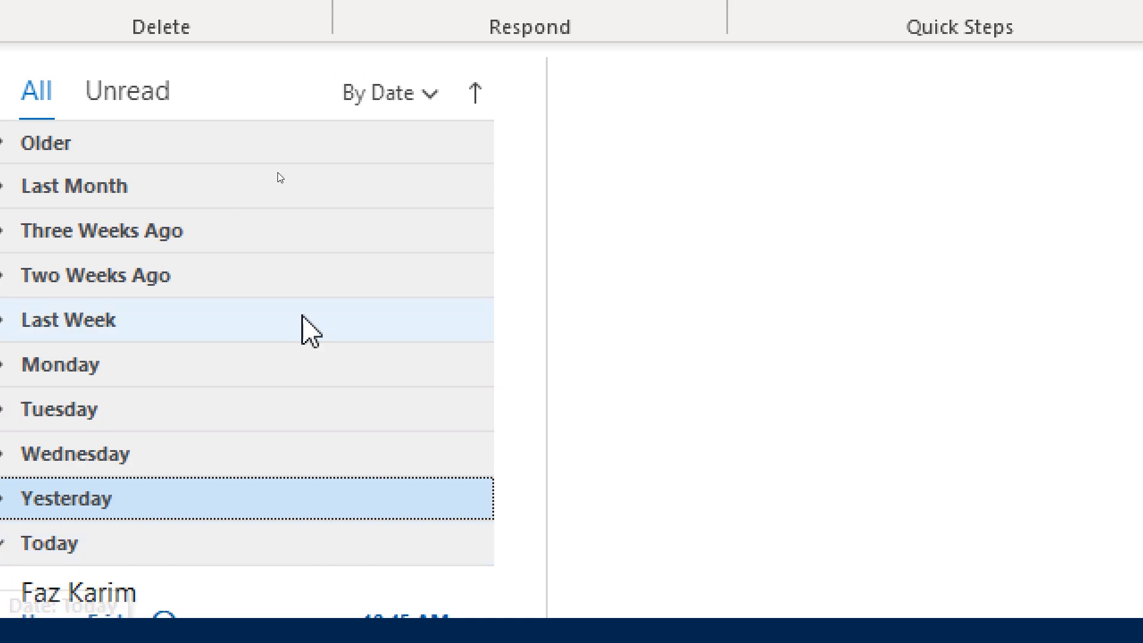
# Step: Sort the message list newest first and collapse every date group from Yesterday through Older, leaving Today expanded
pyautogui.click(475, 94)
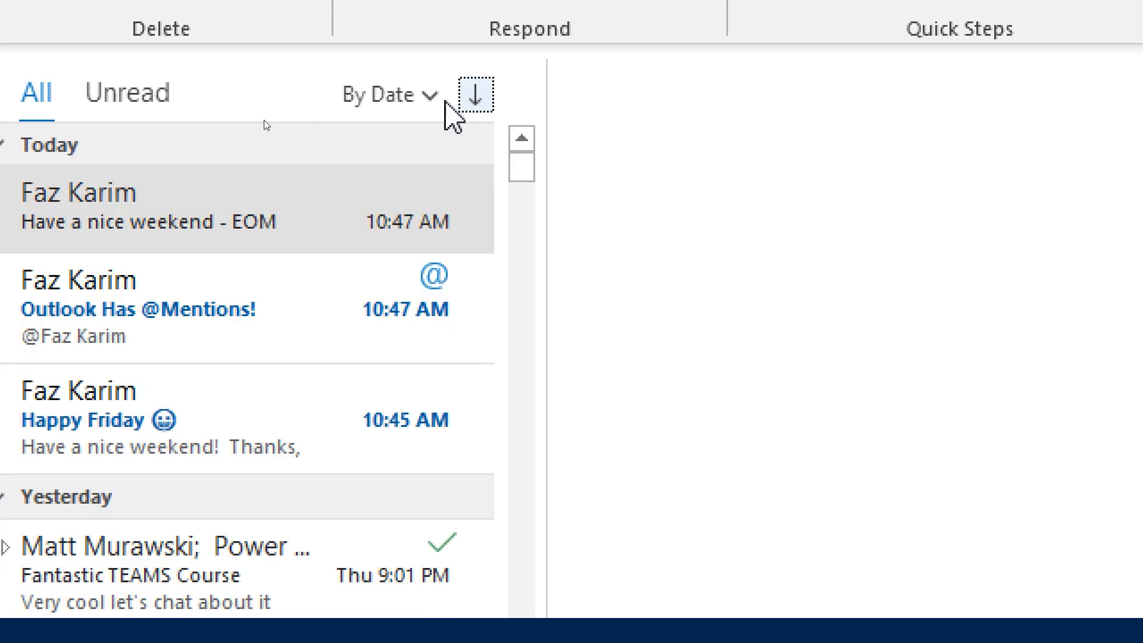
pyautogui.click(1, 509)
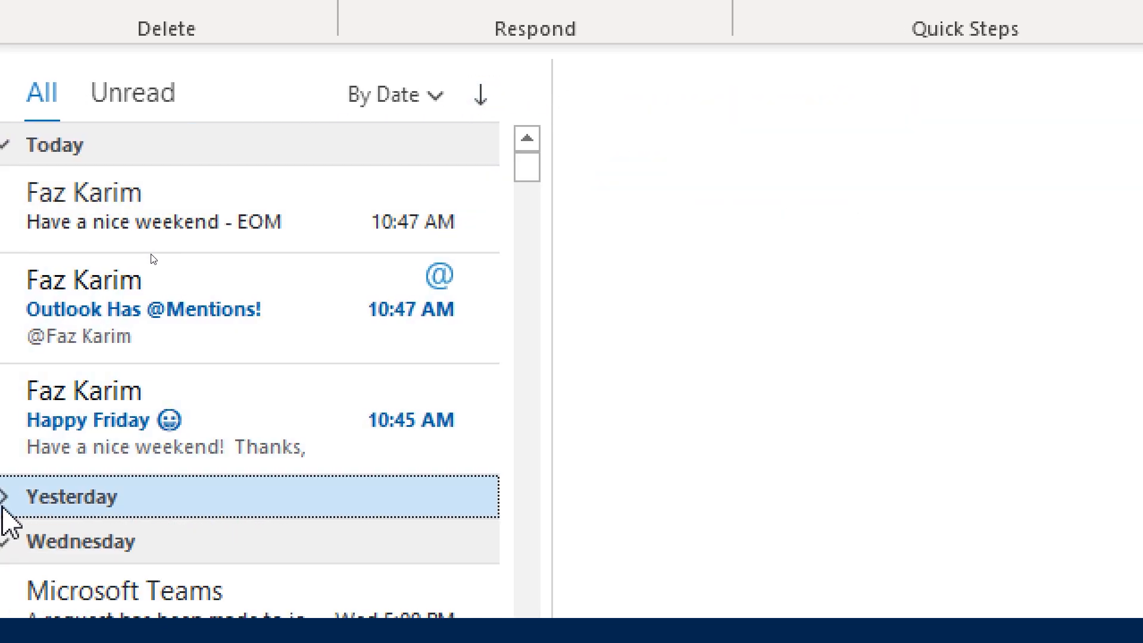
pyautogui.click(3, 542)
pyautogui.click(3, 572)
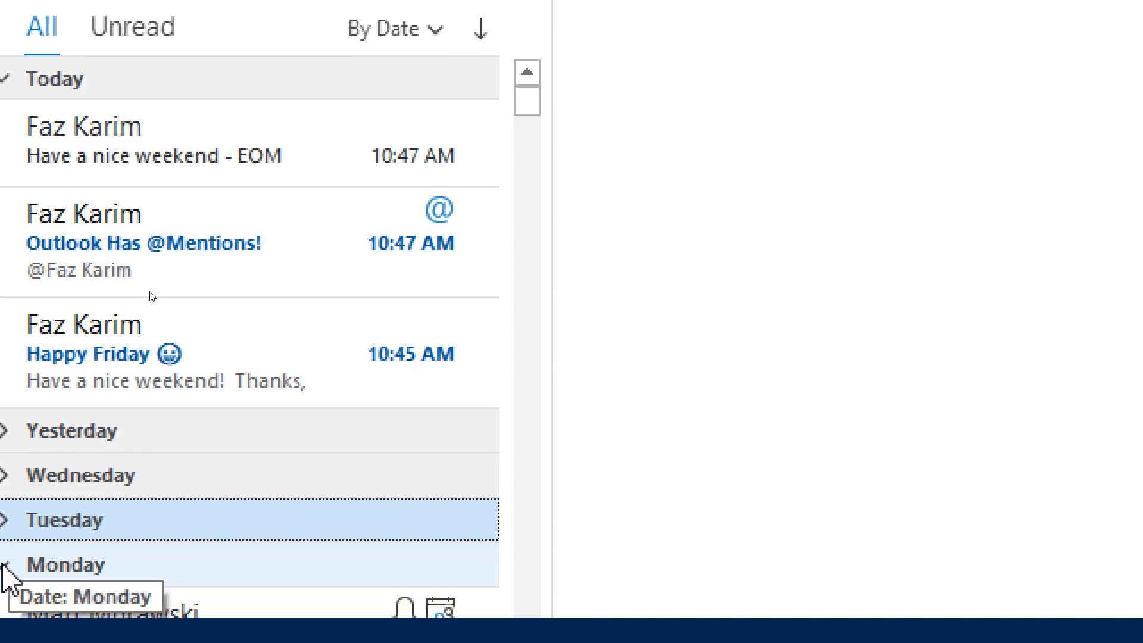
pyautogui.click(4, 615)
pyautogui.click(6, 566)
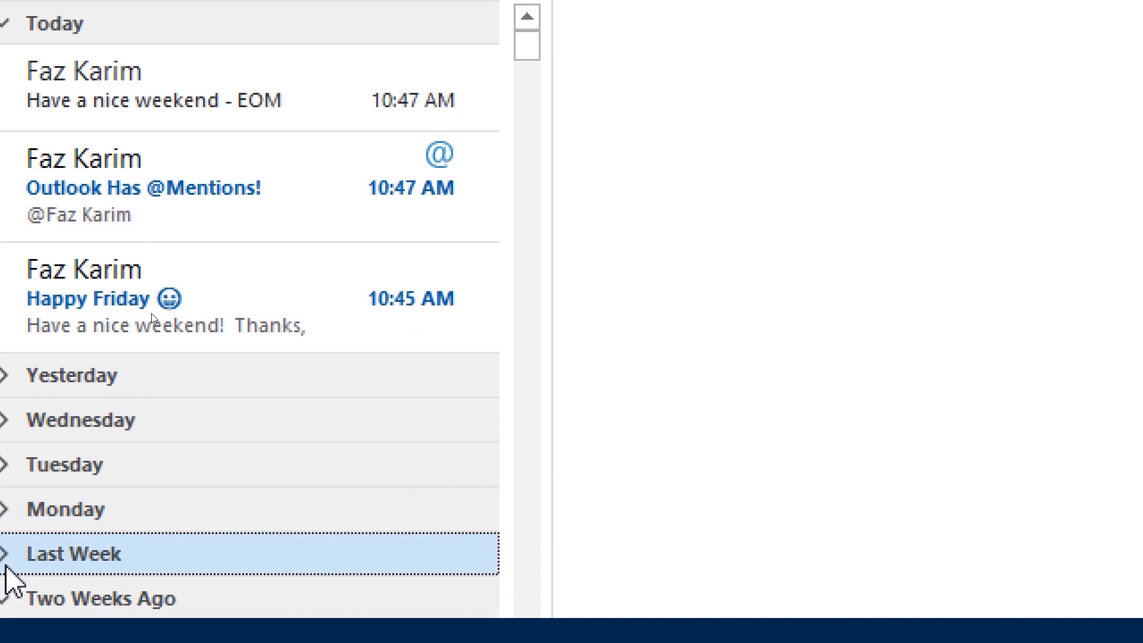
pyautogui.click(5, 595)
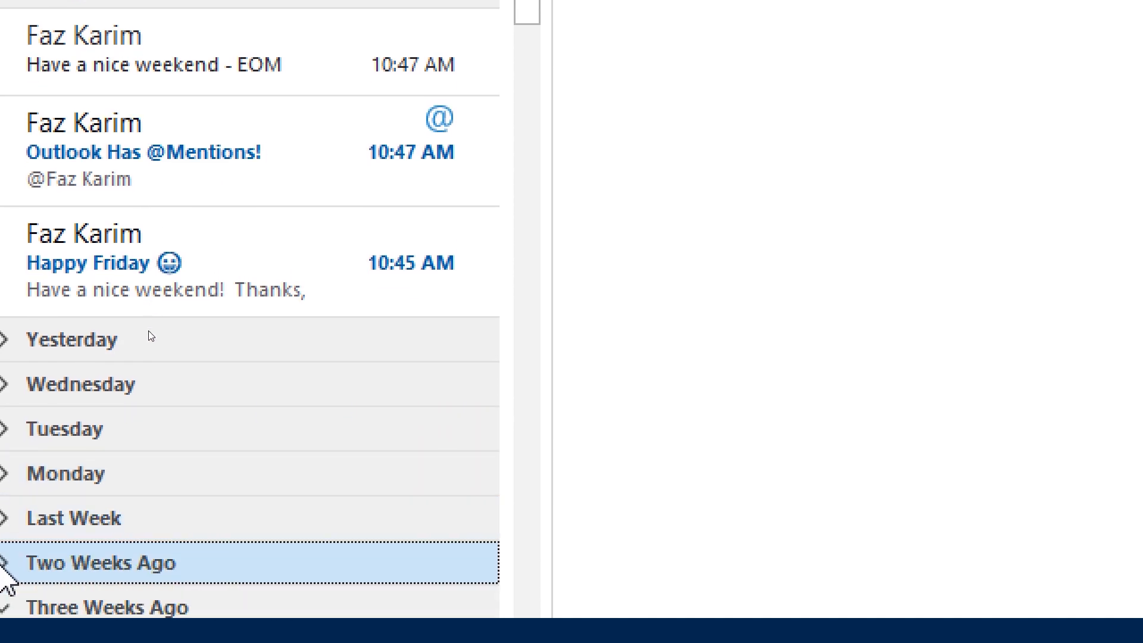
pyautogui.click(5, 580)
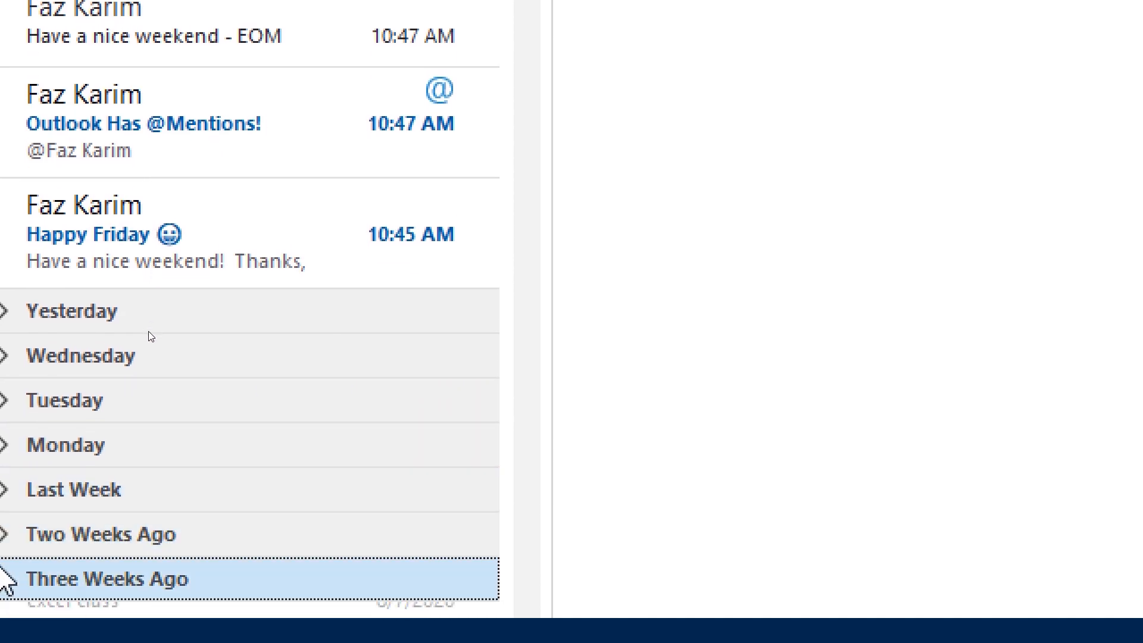
pyautogui.click(3, 571)
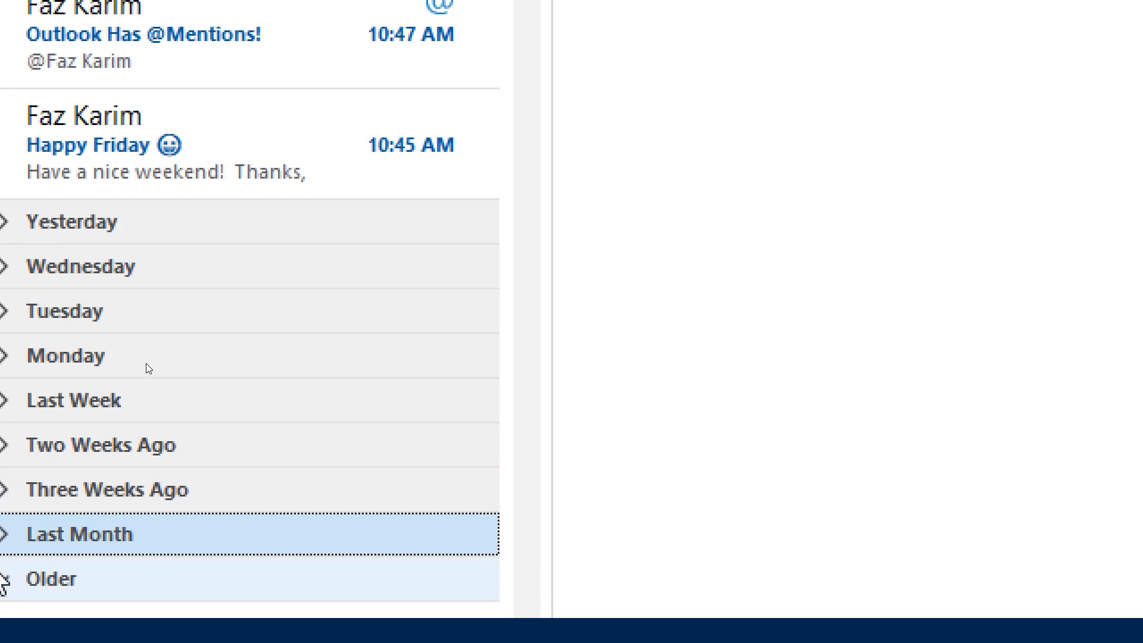
pyautogui.click(5, 614)
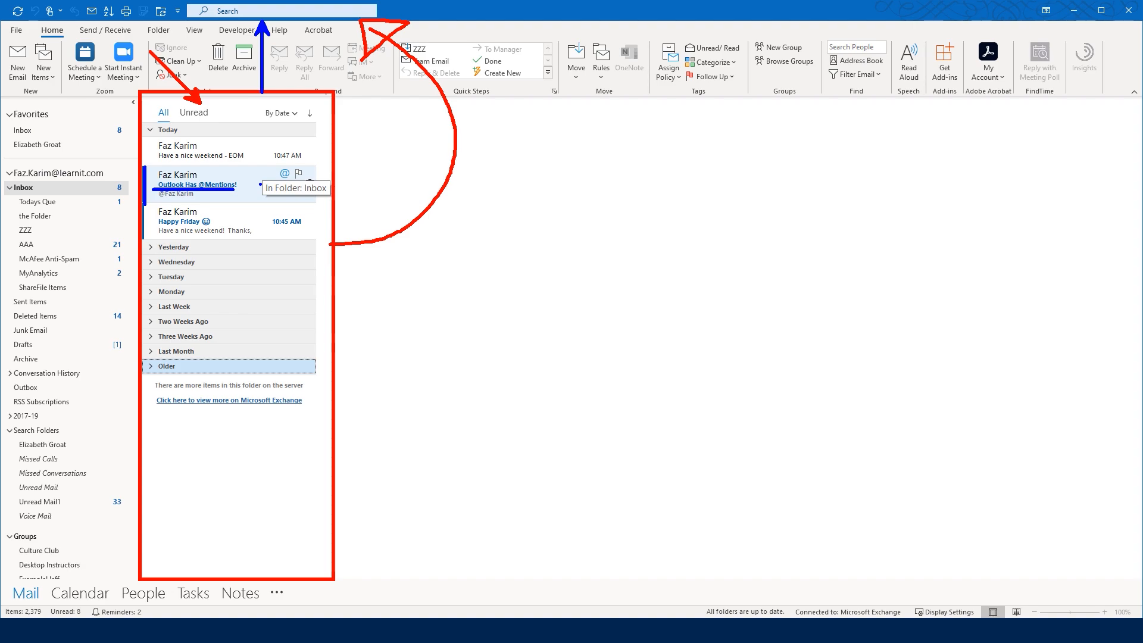
# Step: Clear the on-screen annotations and enter "have a nice weekend" as the search text
pyautogui.press('Escape')
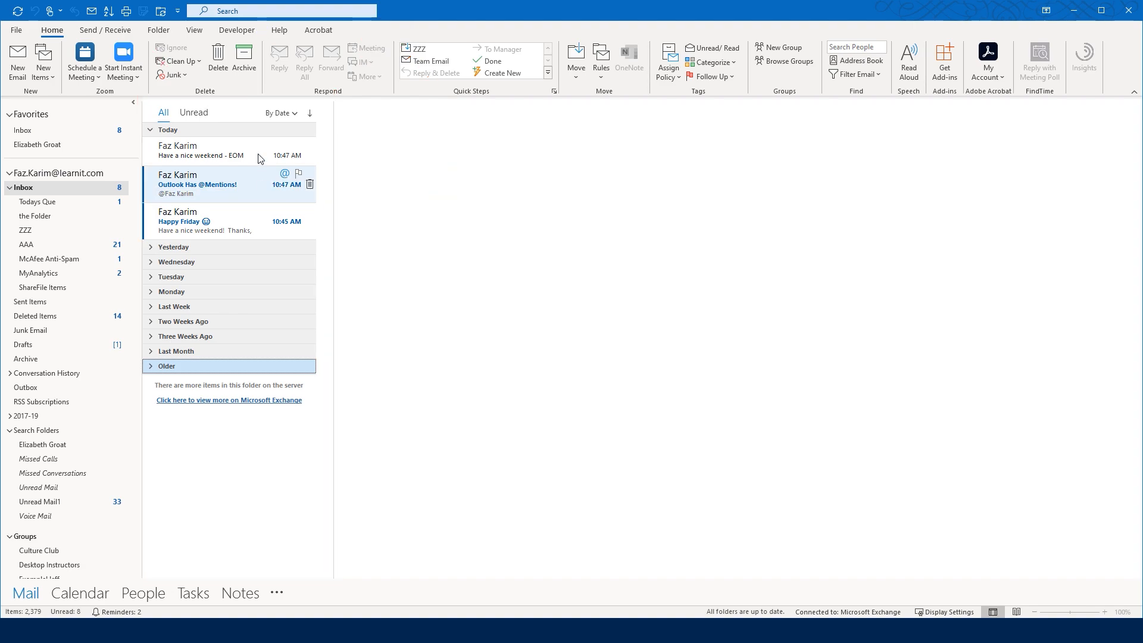
pyautogui.click(231, 11)
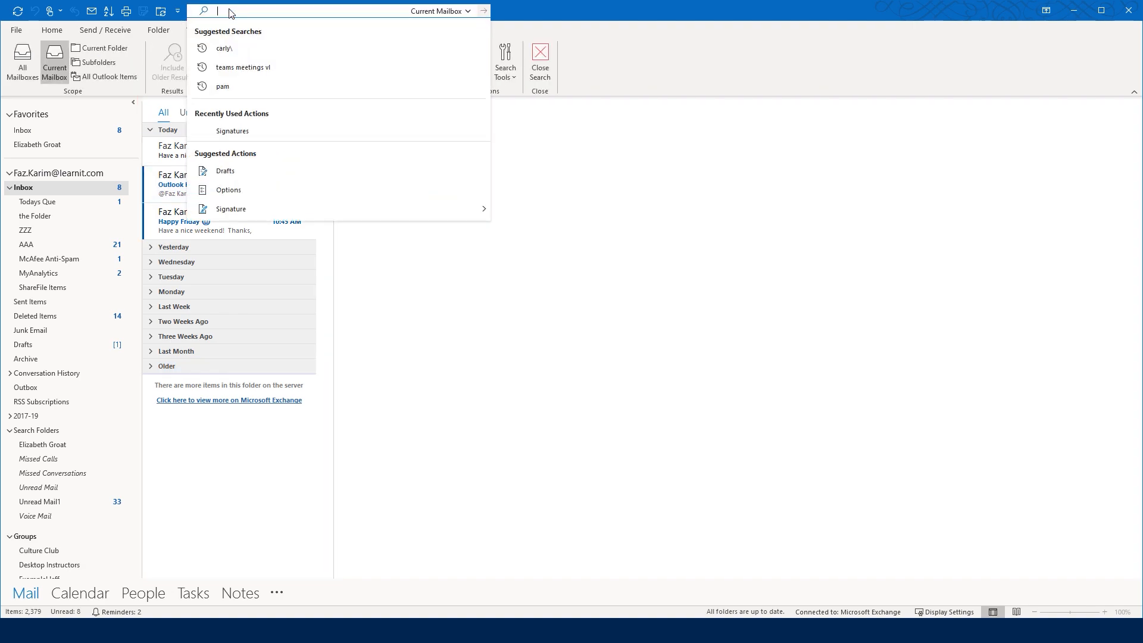
pyautogui.write('have a nice')
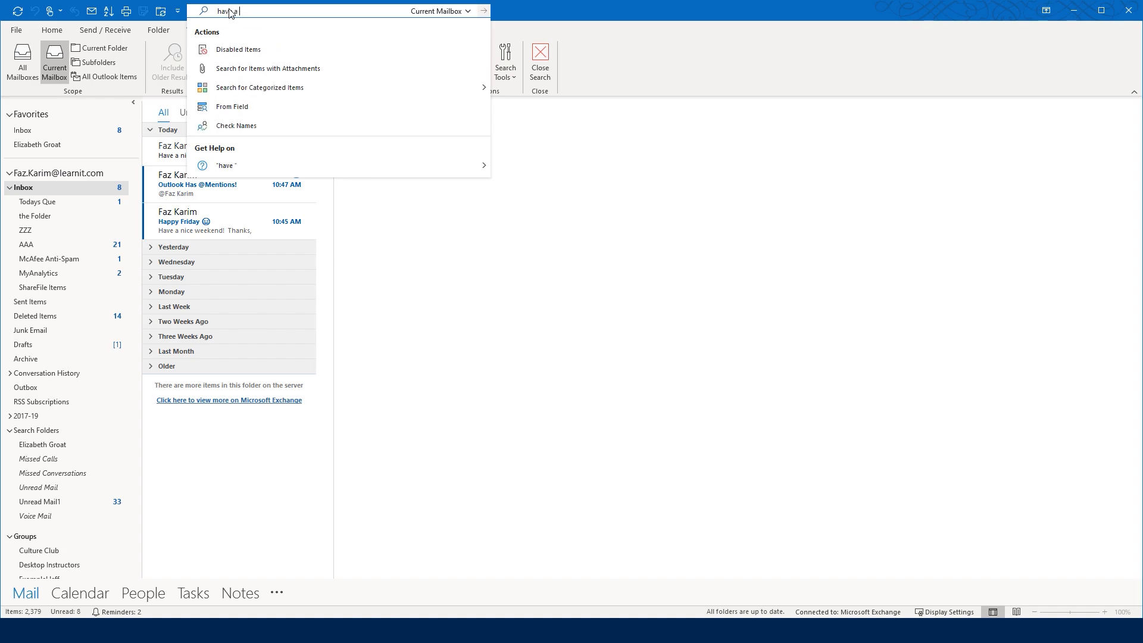
pyautogui.write(' weekend')
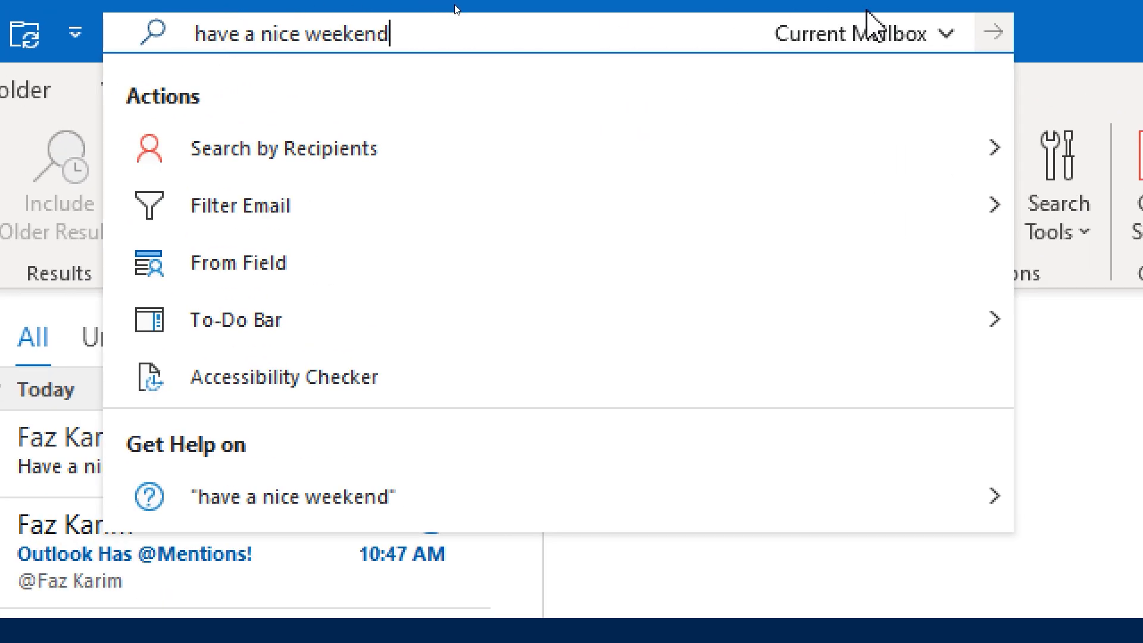
# Step: Review the advanced search scopes and fields, keep Current Mailbox as the scope, and run the search
pyautogui.click(947, 34)
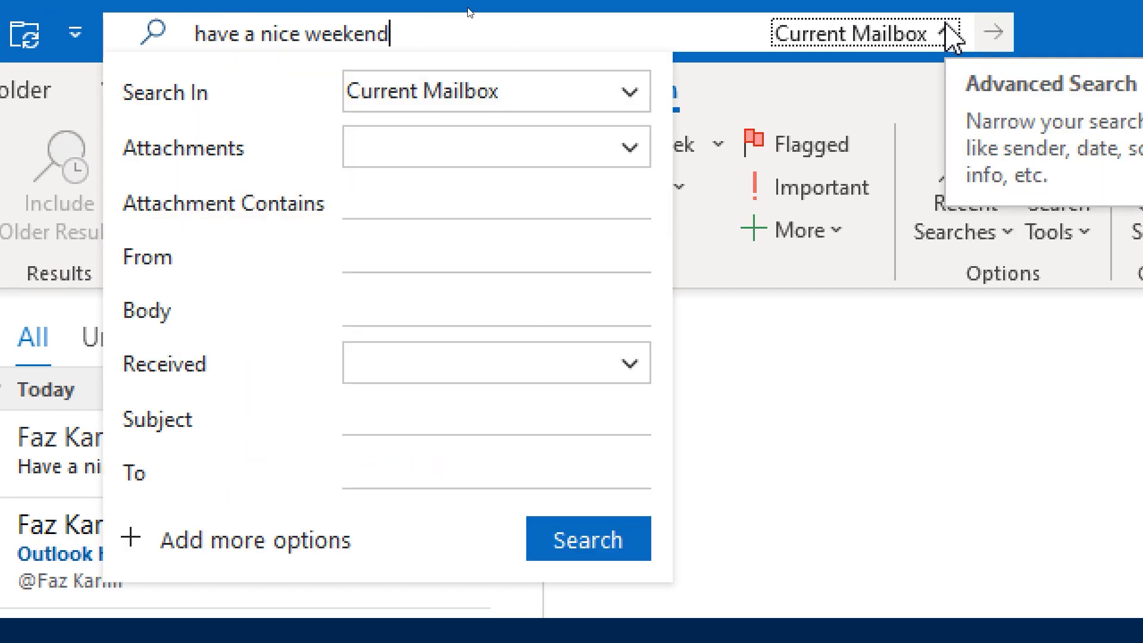
pyautogui.click(629, 94)
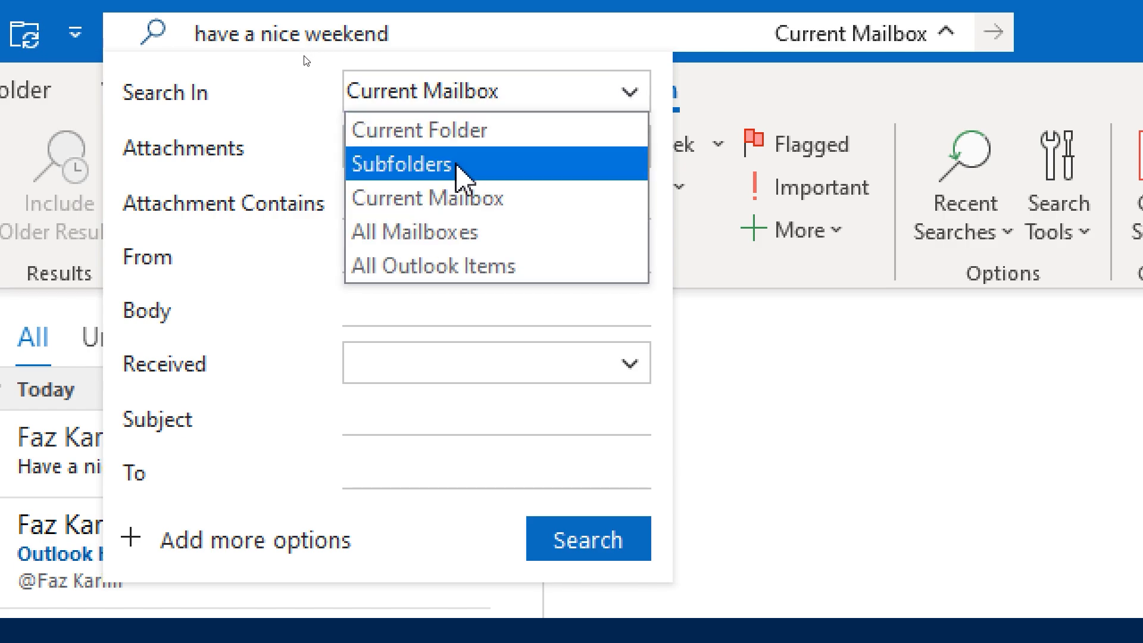
pyautogui.click(262, 271)
pyautogui.click(388, 192)
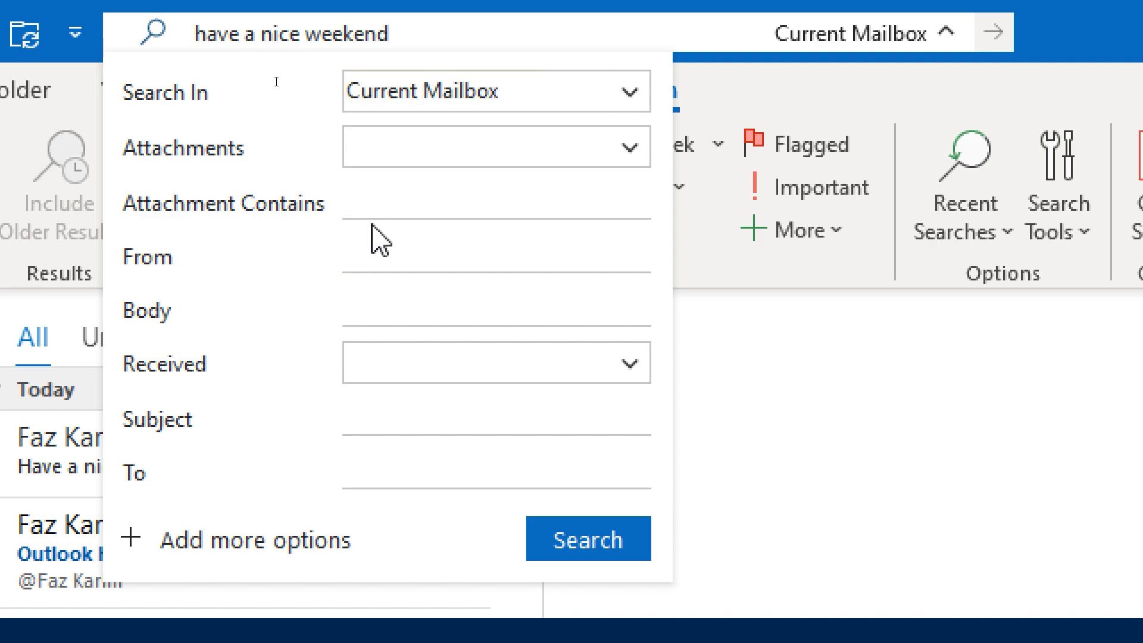
pyautogui.click(370, 250)
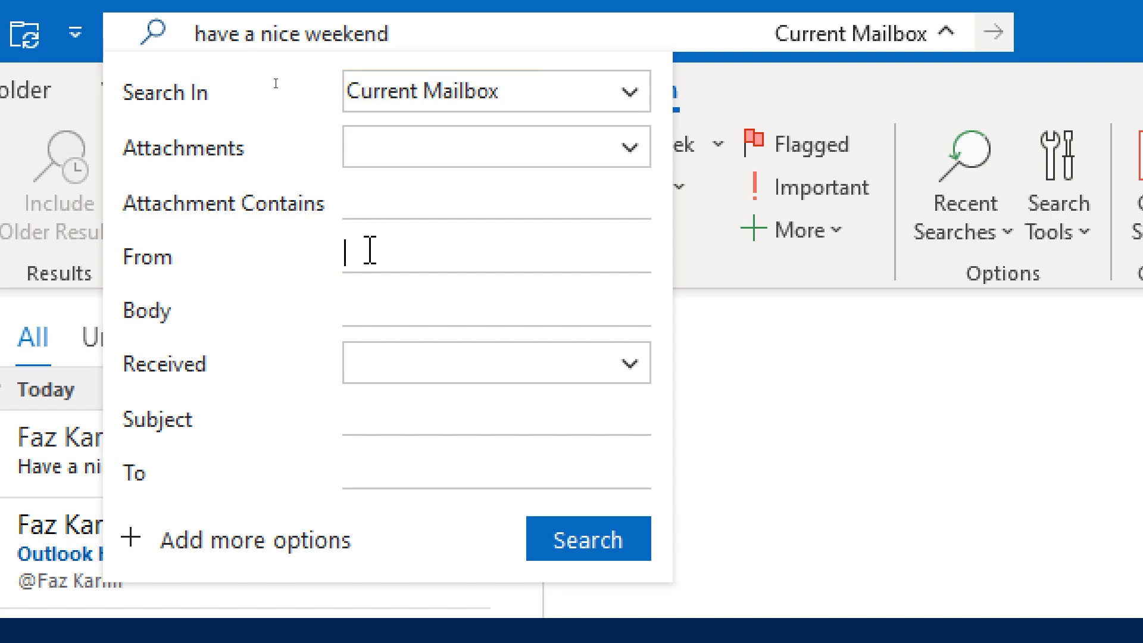
pyautogui.click(365, 303)
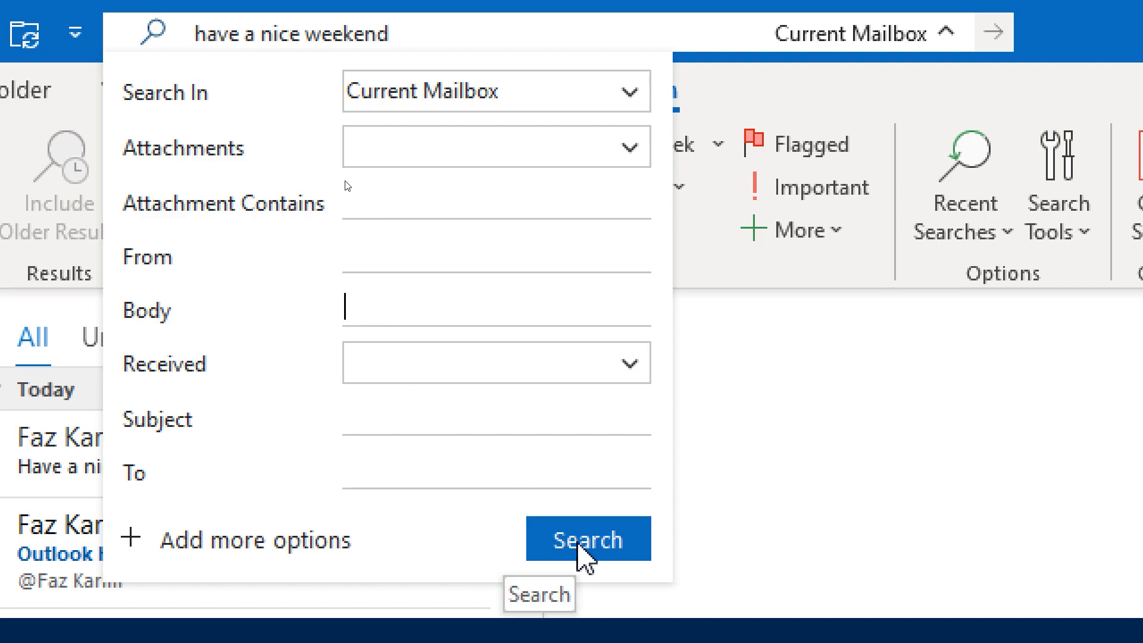
pyautogui.click(584, 557)
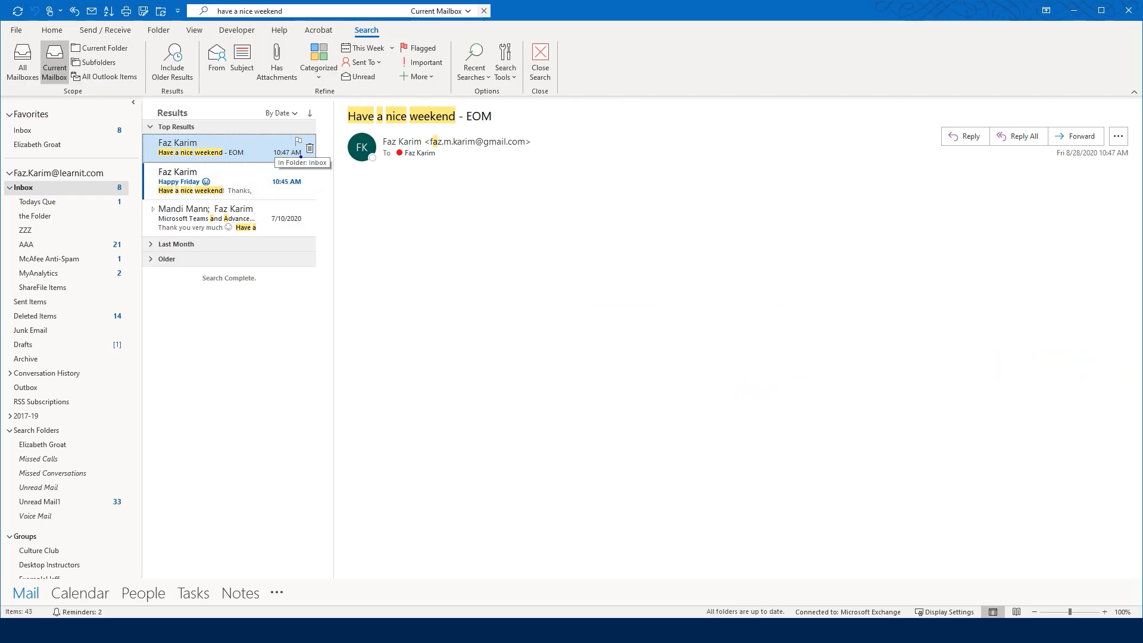
# Step: Draw a blue arrow from the first search result to the search text, and reactivate the search box without its suggestions
pyautogui.moveTo(343, 3)
pyautogui.mouseDown()
pyautogui.moveTo(329, 13)
pyautogui.moveTo(346, 2)
pyautogui.mouseUp()
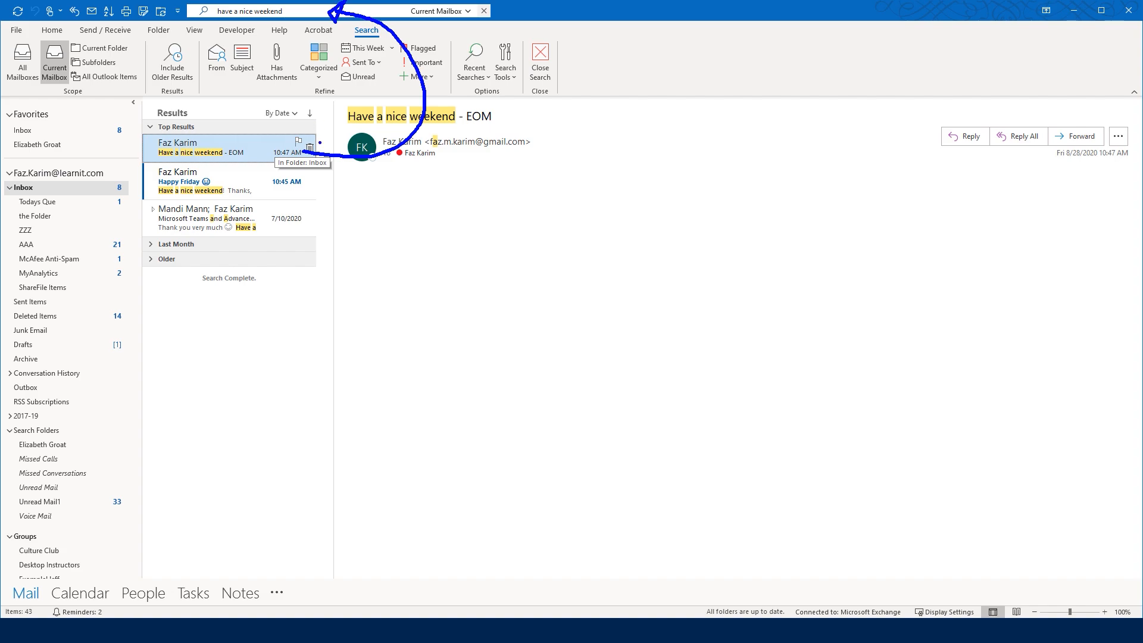
pyautogui.click(305, 12)
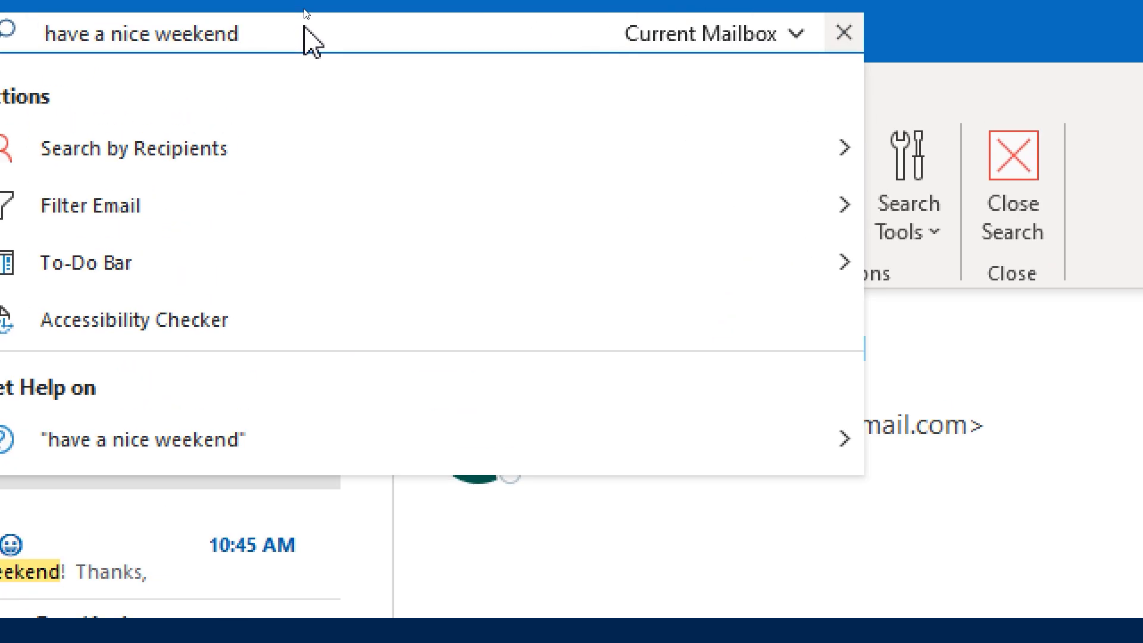
pyautogui.click(508, 12)
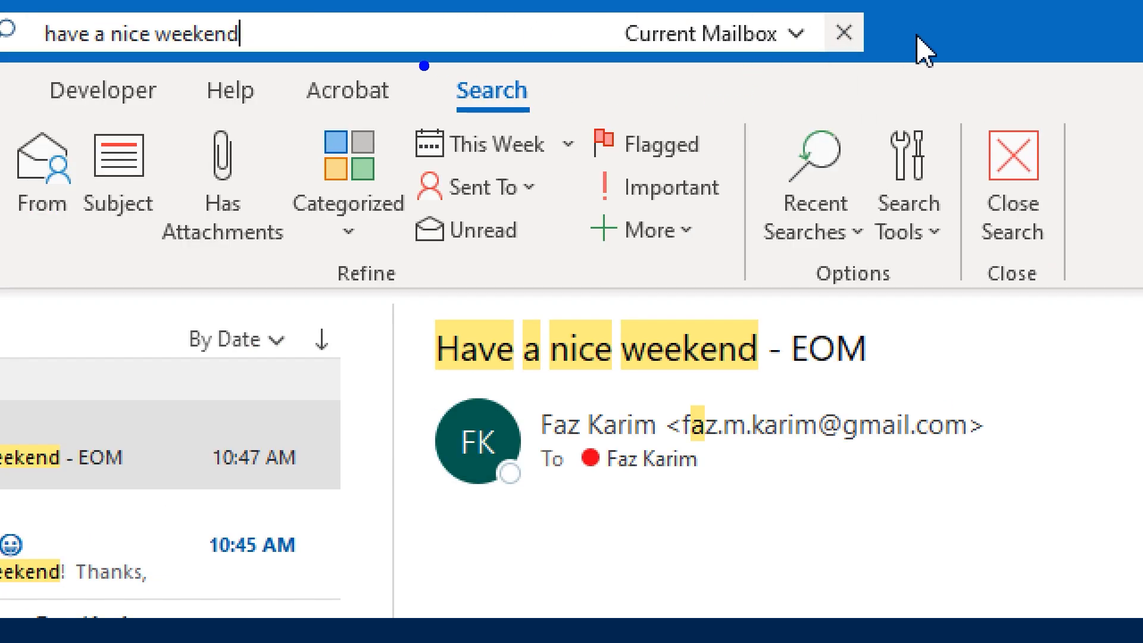
# Step: Box the Search tab name in blue, and add arrows pointing to it and to the search text
pyautogui.moveTo(422, 64)
pyautogui.mouseDown()
pyautogui.moveTo(563, 114)
pyautogui.moveTo(597, 159)
pyautogui.mouseUp()
pyautogui.moveTo(262, 53); pyautogui.dragTo(318, 95)
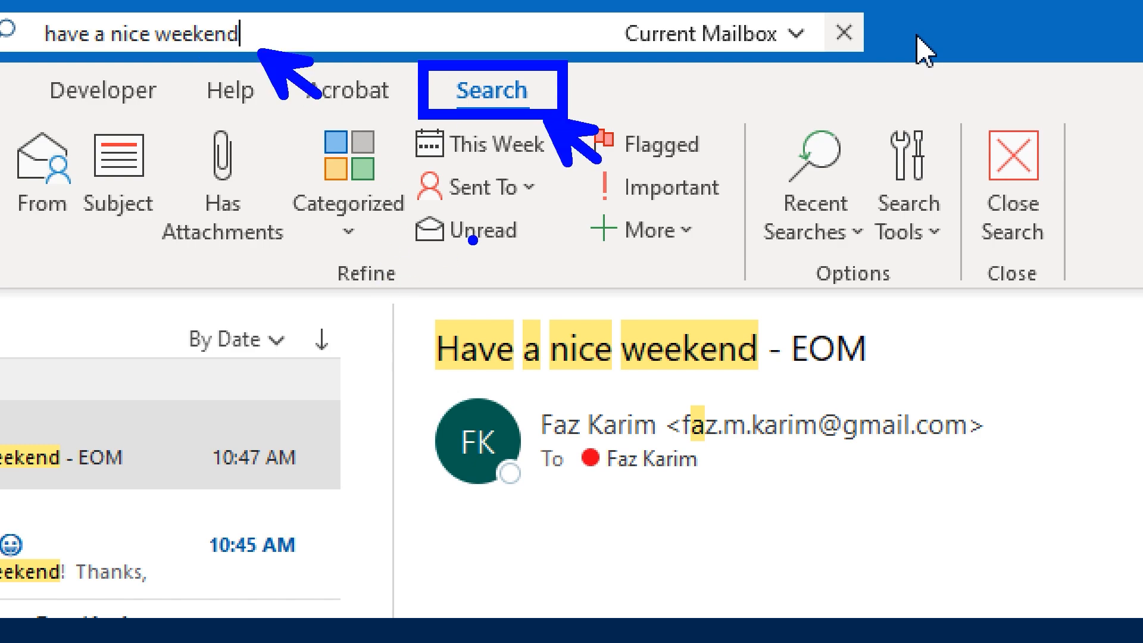
pyautogui.moveTo(417, 26)
pyautogui.mouseDown()
pyautogui.moveTo(471, 58)
pyautogui.moveTo(372, 9)
pyautogui.moveTo(352, 33)
pyautogui.moveTo(378, 47)
pyautogui.mouseUp()
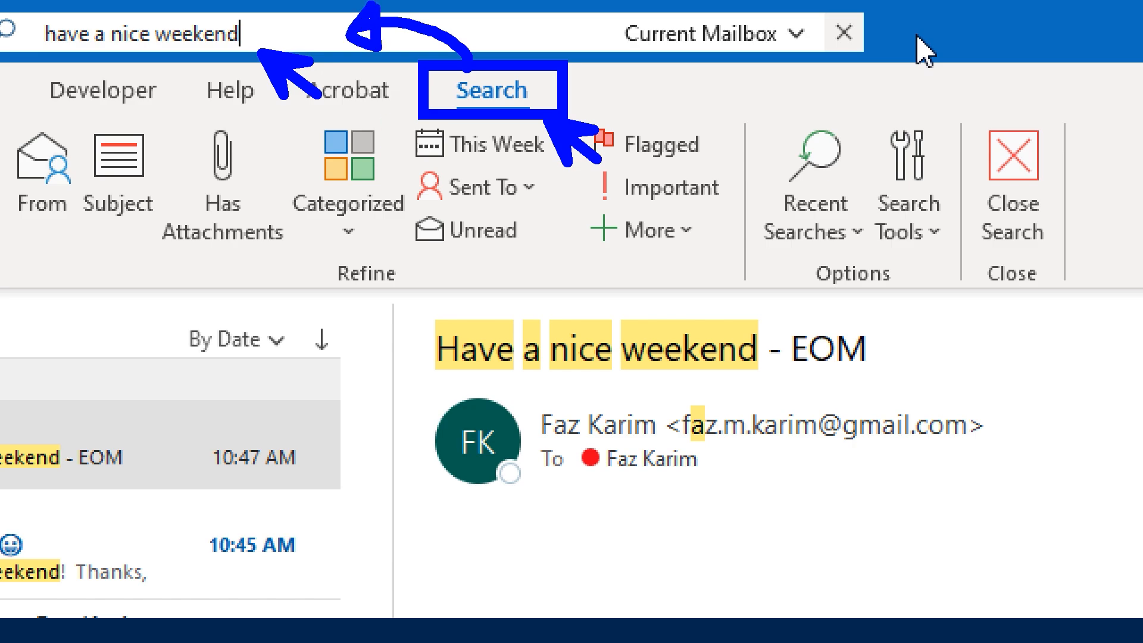
# Step: Underline the Refine group name in blue and point arrows at From, Subject and Has Attachments
pyautogui.moveTo(322, 291); pyautogui.dragTo(425, 292)
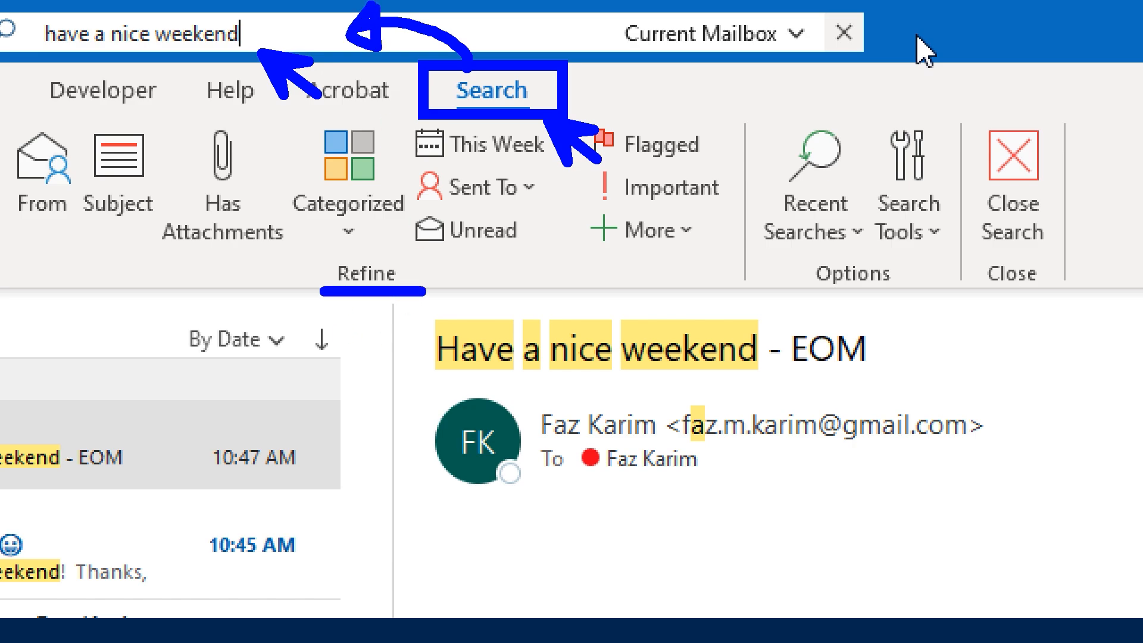
pyautogui.moveTo(90, 250)
pyautogui.mouseDown()
pyautogui.moveTo(50, 238)
pyautogui.moveTo(170, 381)
pyautogui.mouseUp()
pyautogui.moveTo(114, 225); pyautogui.dragTo(238, 395)
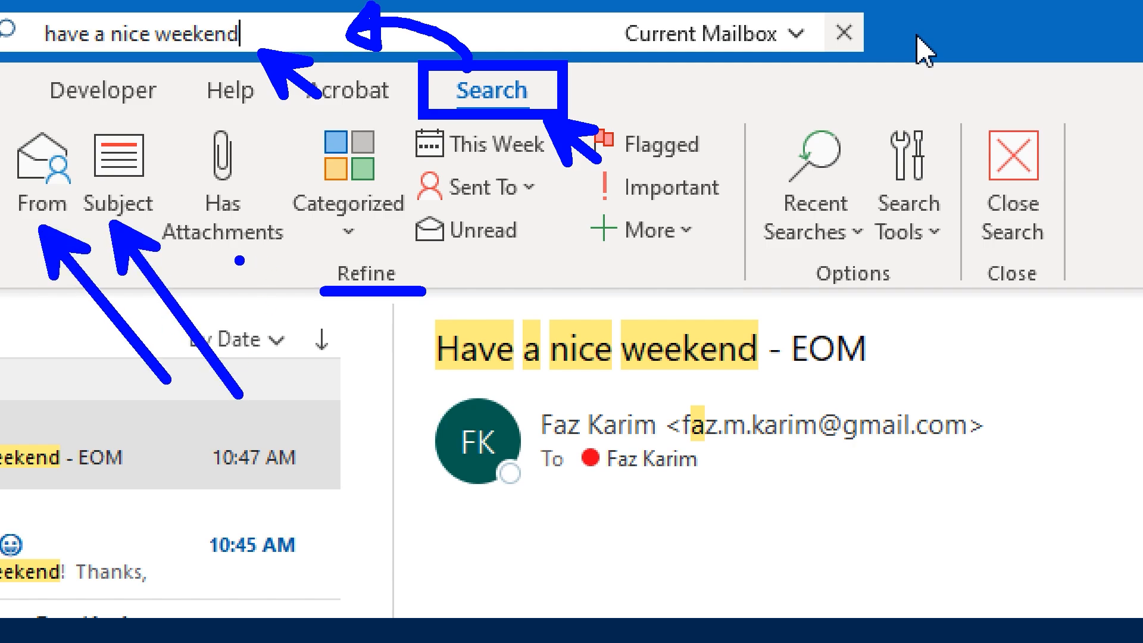
pyautogui.moveTo(237, 259); pyautogui.dragTo(338, 406)
pyautogui.moveTo(238, 257); pyautogui.dragTo(278, 277)
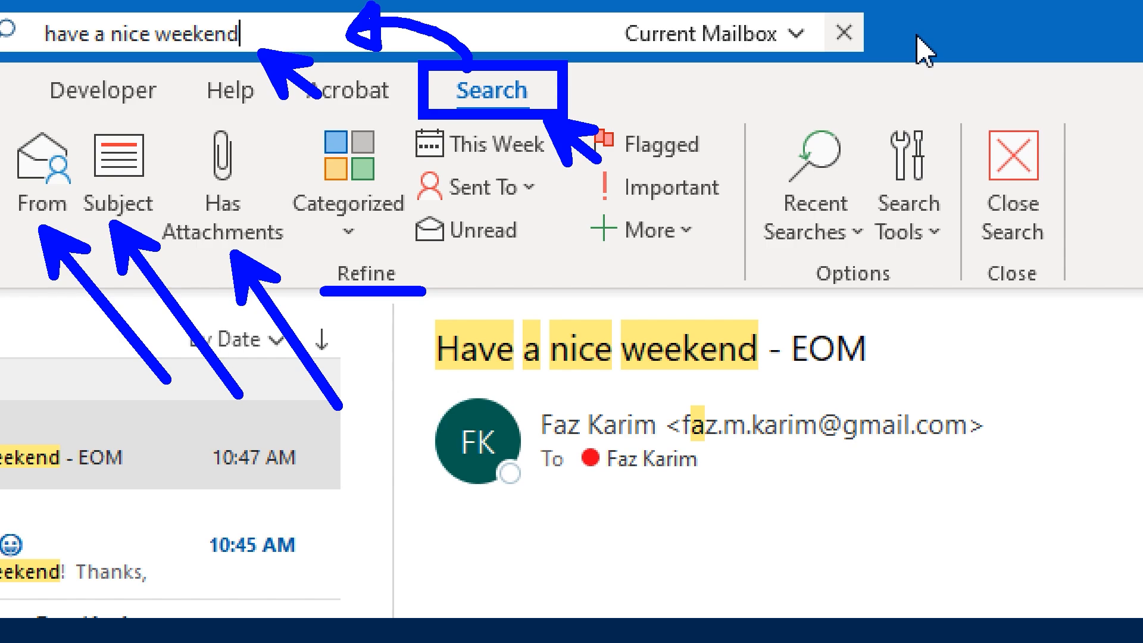
# Step: Clear the annotations, then refine the "have a nice weekend" search by attachments and set the hasattachments criterion to no
pyautogui.press('Escape')
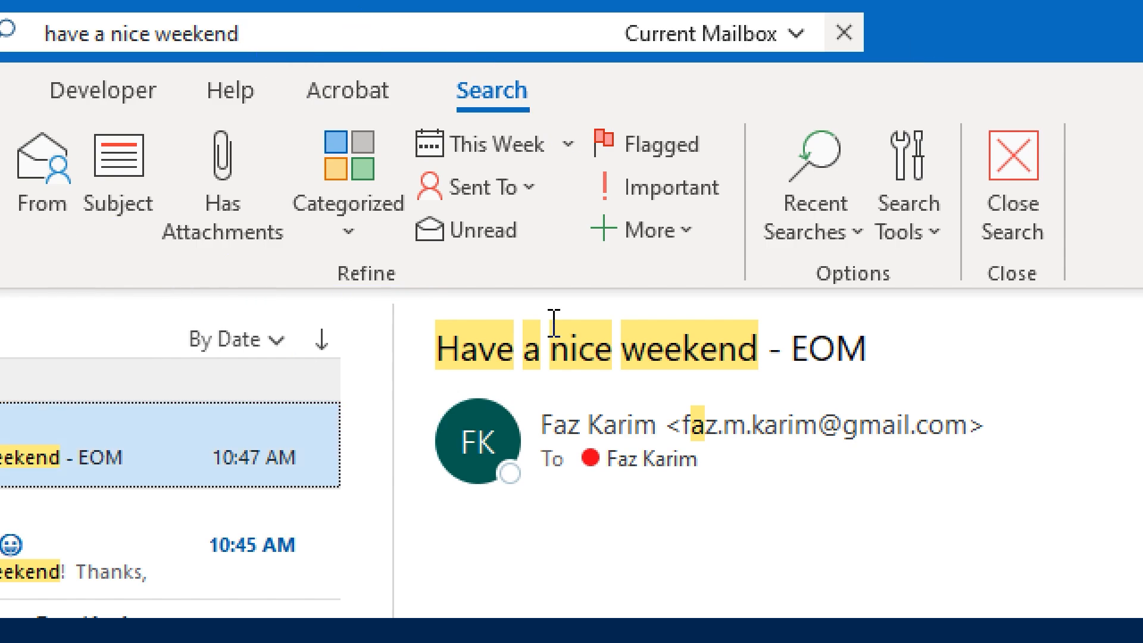
pyautogui.click(280, 211)
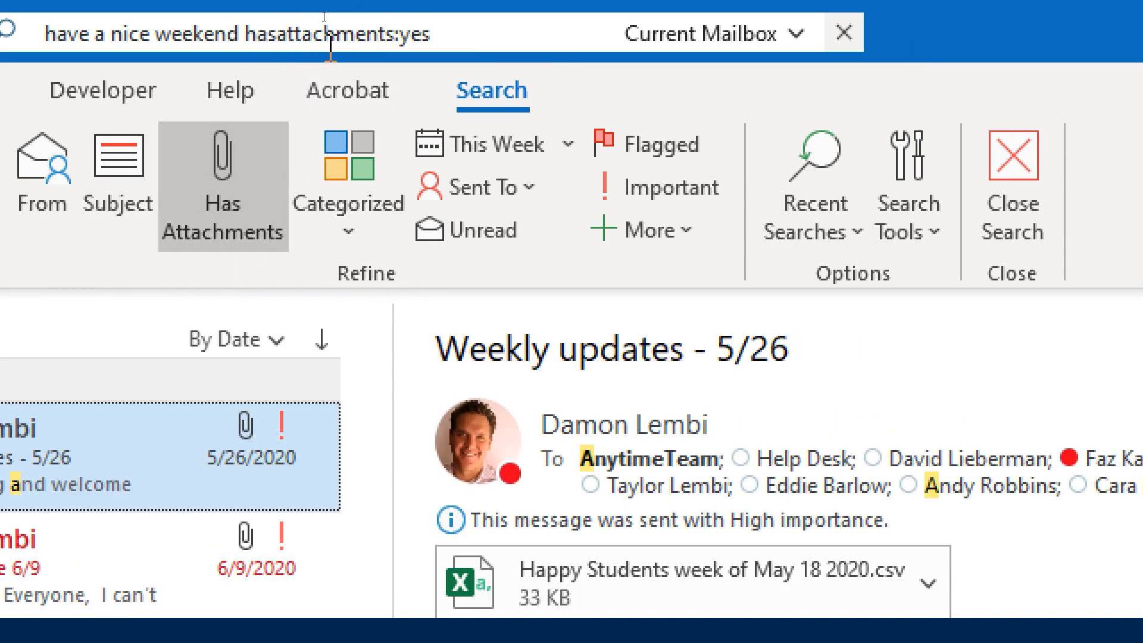
pyautogui.moveTo(433, 45); pyautogui.dragTo(388, 37)
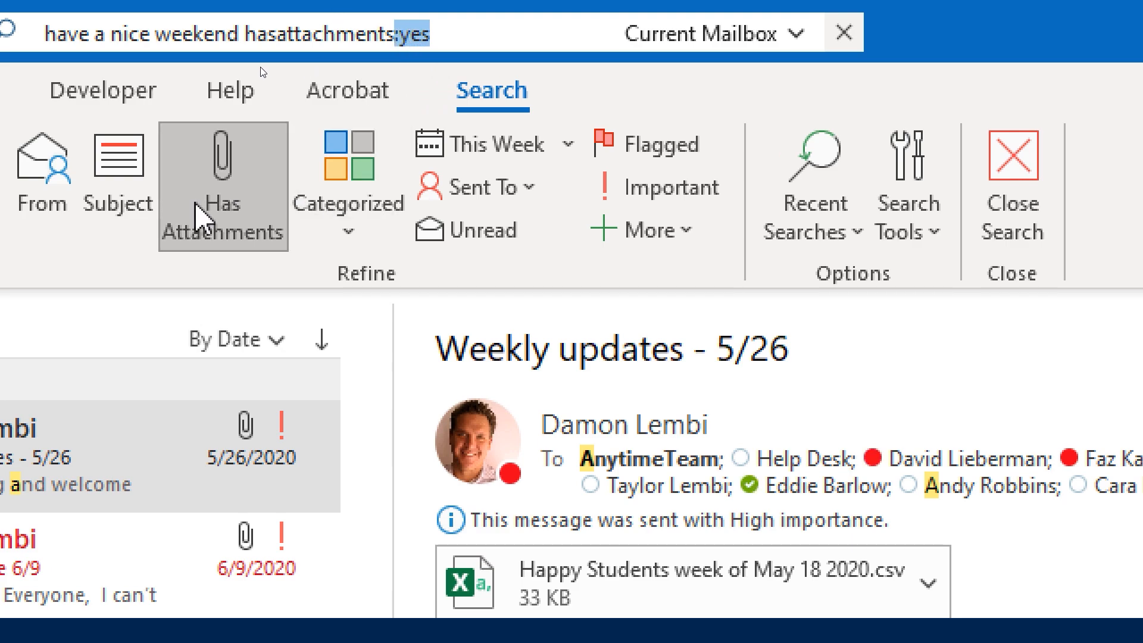
pyautogui.press('BackSpace')
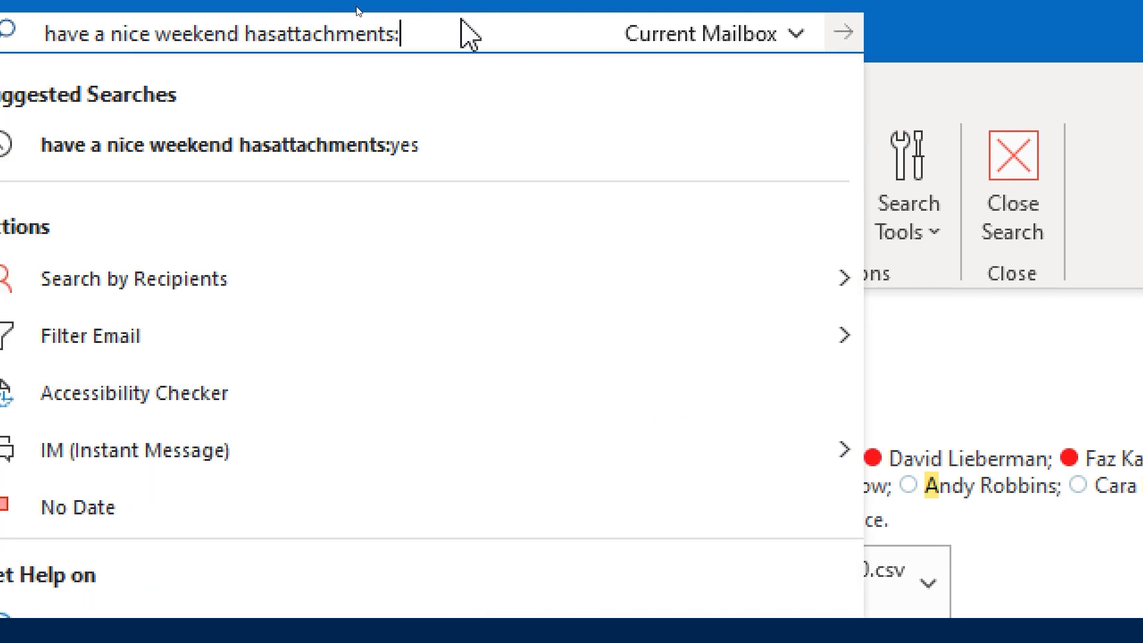
pyautogui.write('no hasattachments:yes')
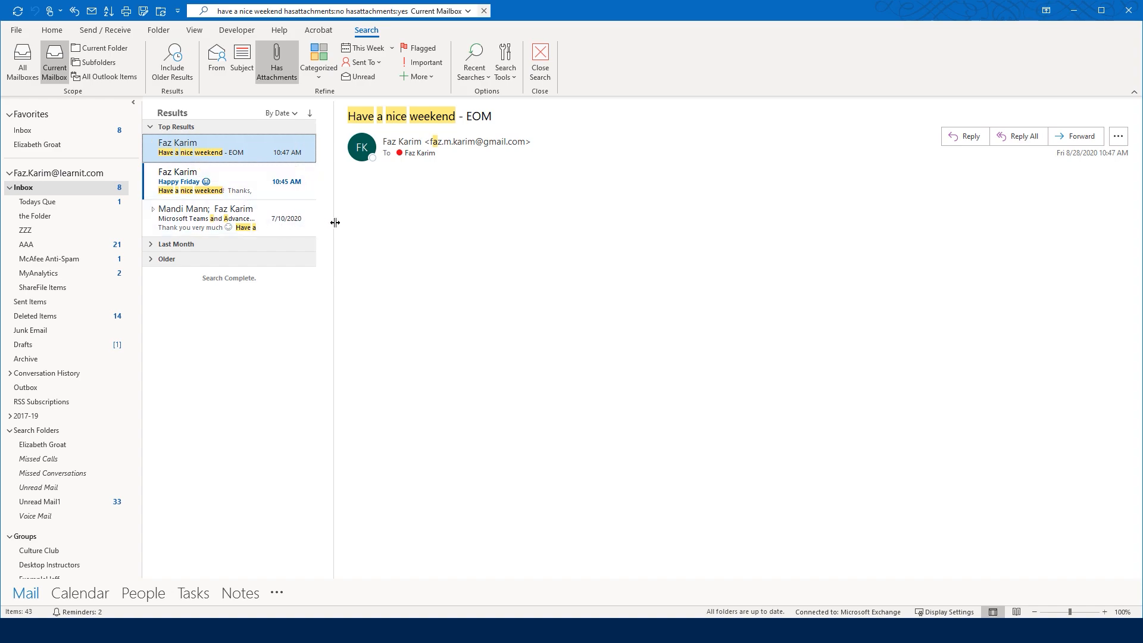
# Step: Widen the message list and view the filter, arrangement and sort options of the search results
pyautogui.moveTo(335, 222); pyautogui.dragTo(431, 232)
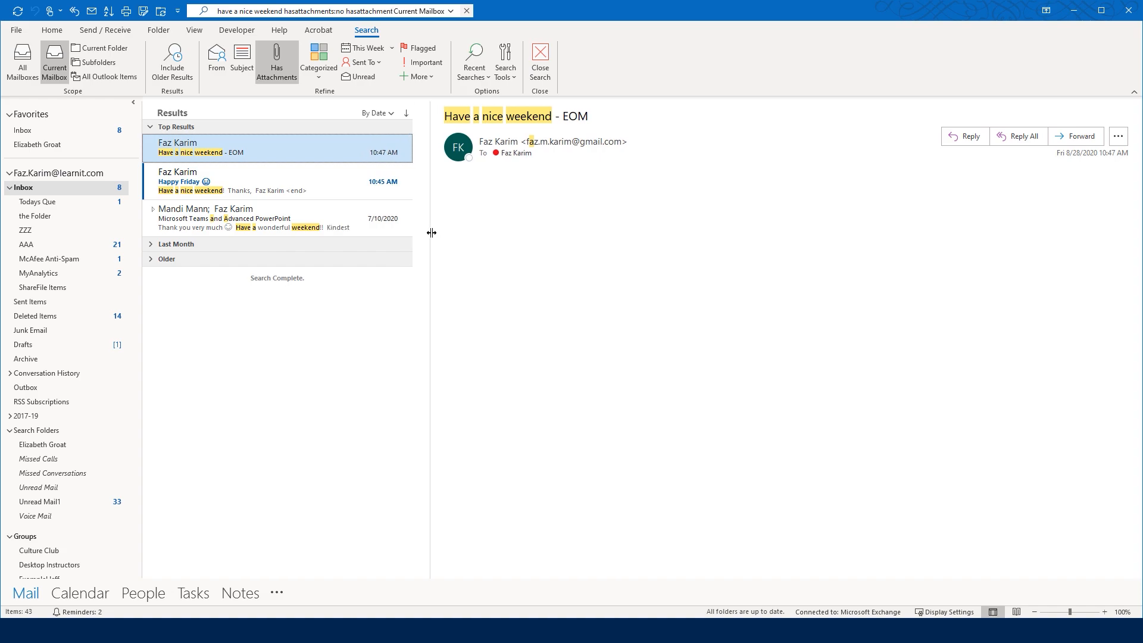
pyautogui.click(371, 113)
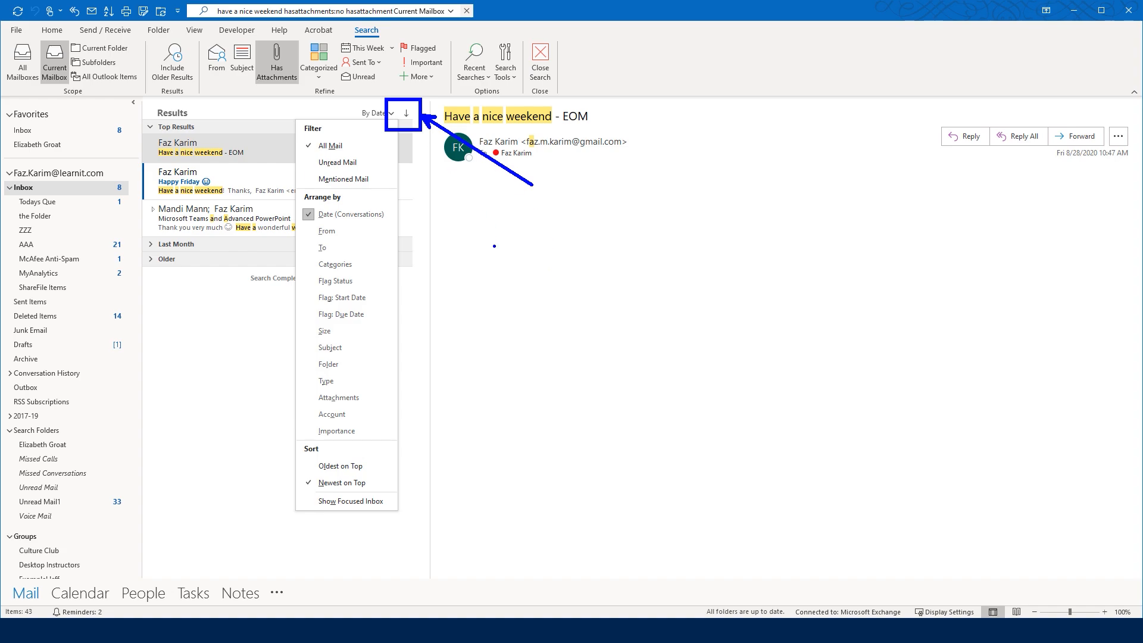
pyautogui.press('Escape')
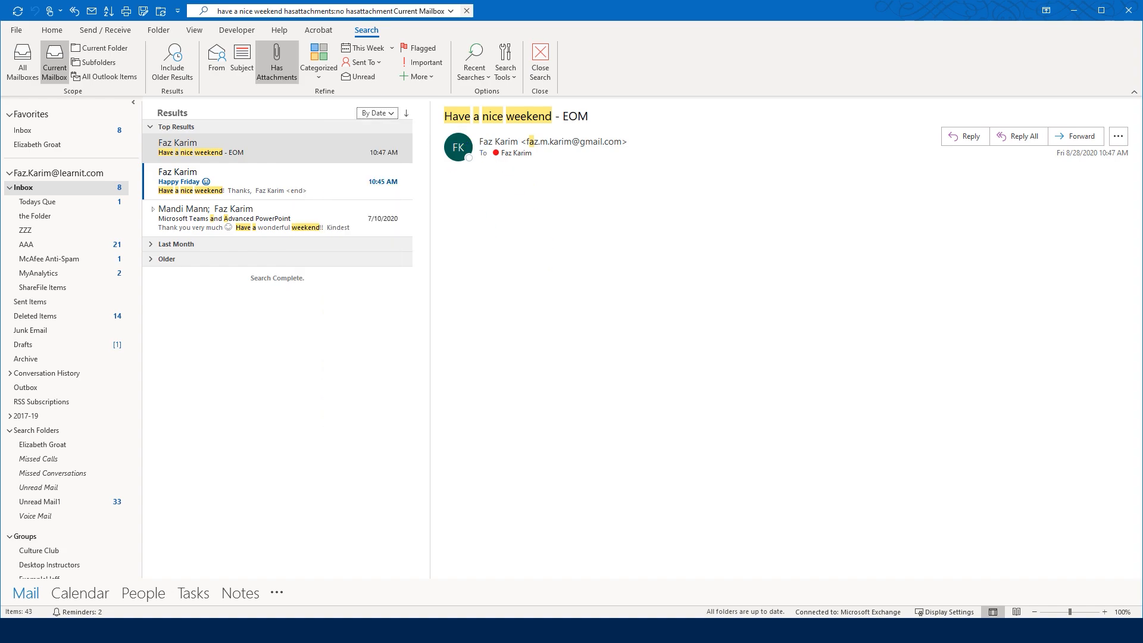
# Step: Draw and clear a blue arrow from the results to the search box, then box Search and mark Has Attachments, From and Subject with arrows
pyautogui.moveTo(405, 231)
pyautogui.mouseDown()
pyautogui.moveTo(521, 214)
pyautogui.moveTo(493, 92)
pyautogui.moveTo(427, 20)
pyautogui.moveTo(456, 16)
pyautogui.moveTo(415, 43)
pyautogui.mouseUp()
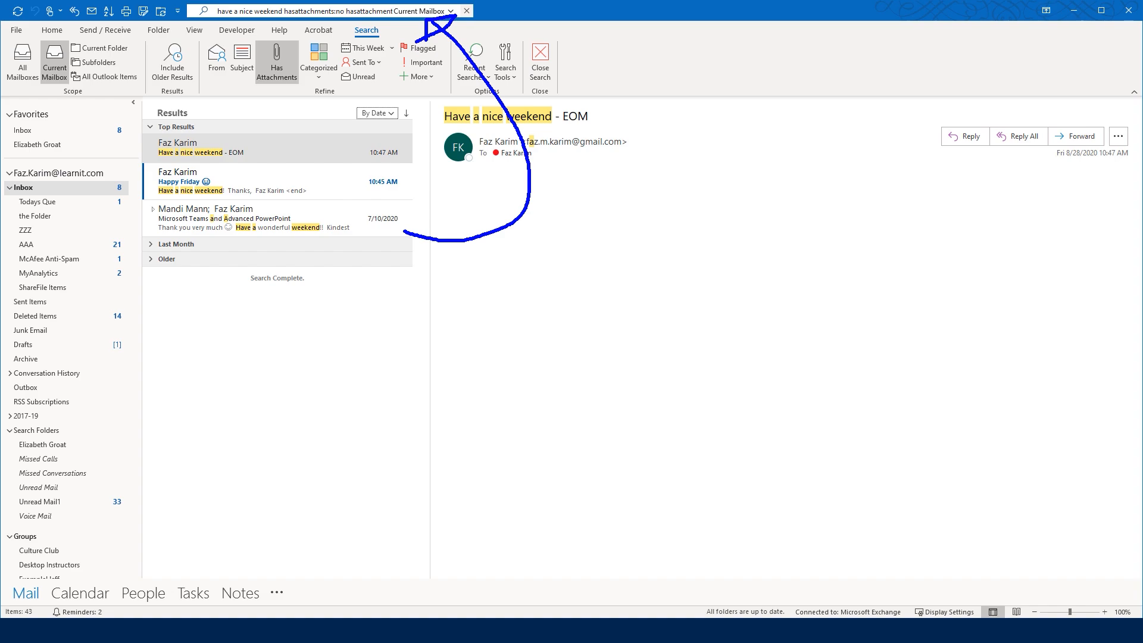
pyautogui.press('Escape')
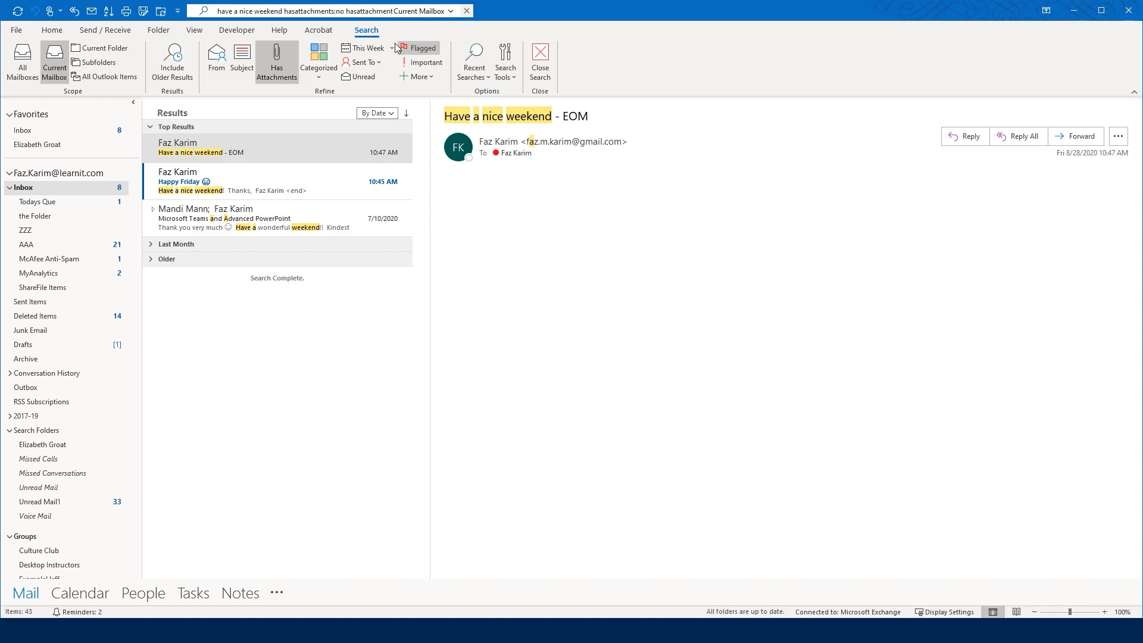
pyautogui.moveTo(341, 20)
pyautogui.mouseDown()
pyautogui.moveTo(395, 38)
pyautogui.moveTo(381, 43)
pyautogui.moveTo(387, 77)
pyautogui.mouseUp()
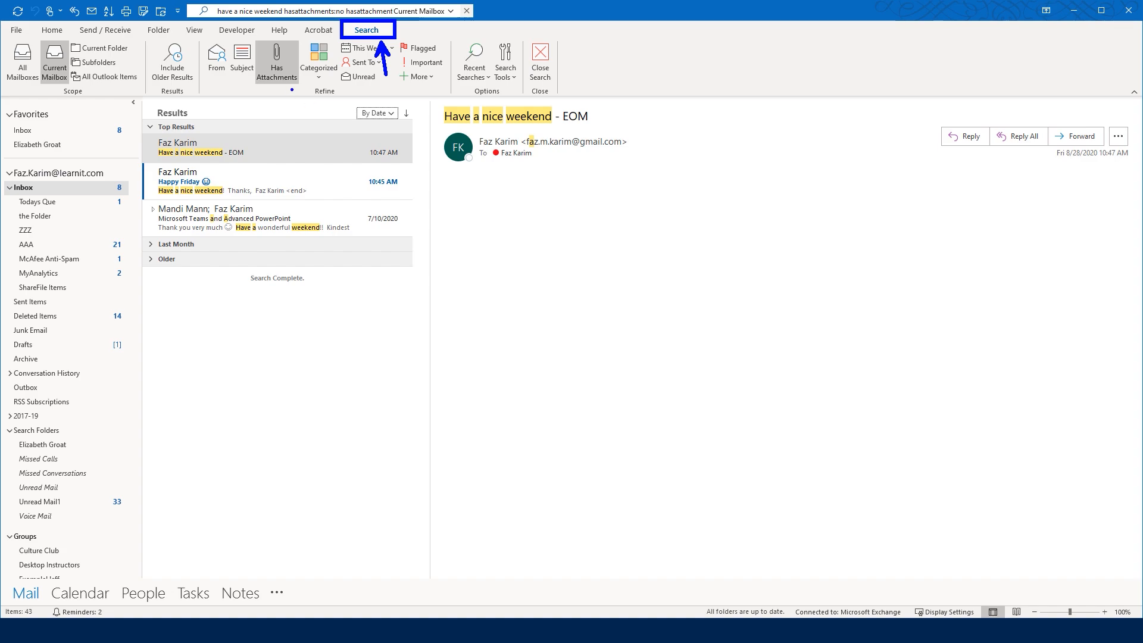
pyautogui.moveTo(321, 141); pyautogui.dragTo(292, 89)
pyautogui.moveTo(291, 89); pyautogui.dragTo(302, 97)
pyautogui.moveTo(216, 79); pyautogui.dragTo(244, 138)
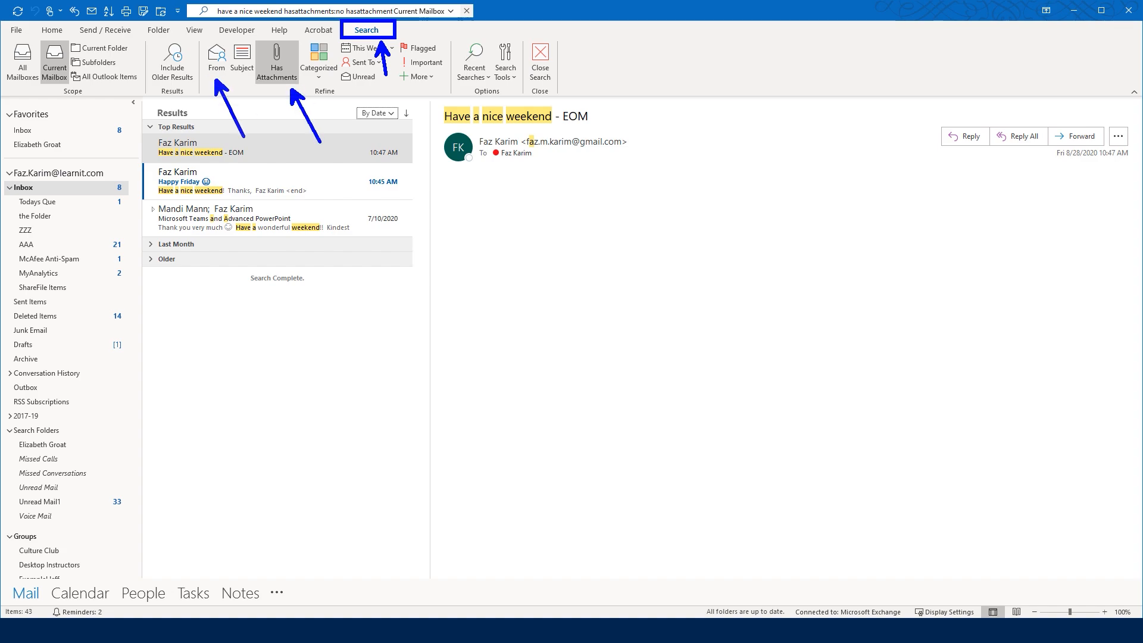
pyautogui.moveTo(238, 73); pyautogui.dragTo(285, 156)
pyautogui.press('Escape')
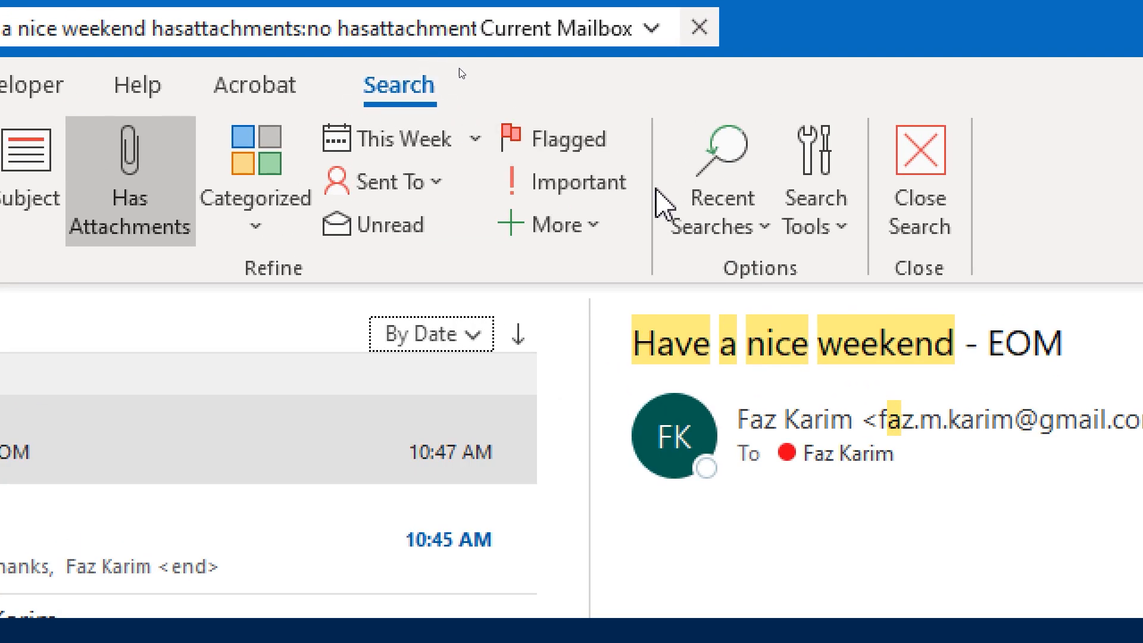
# Step: Review the list of recent searches and close it
pyautogui.click(765, 229)
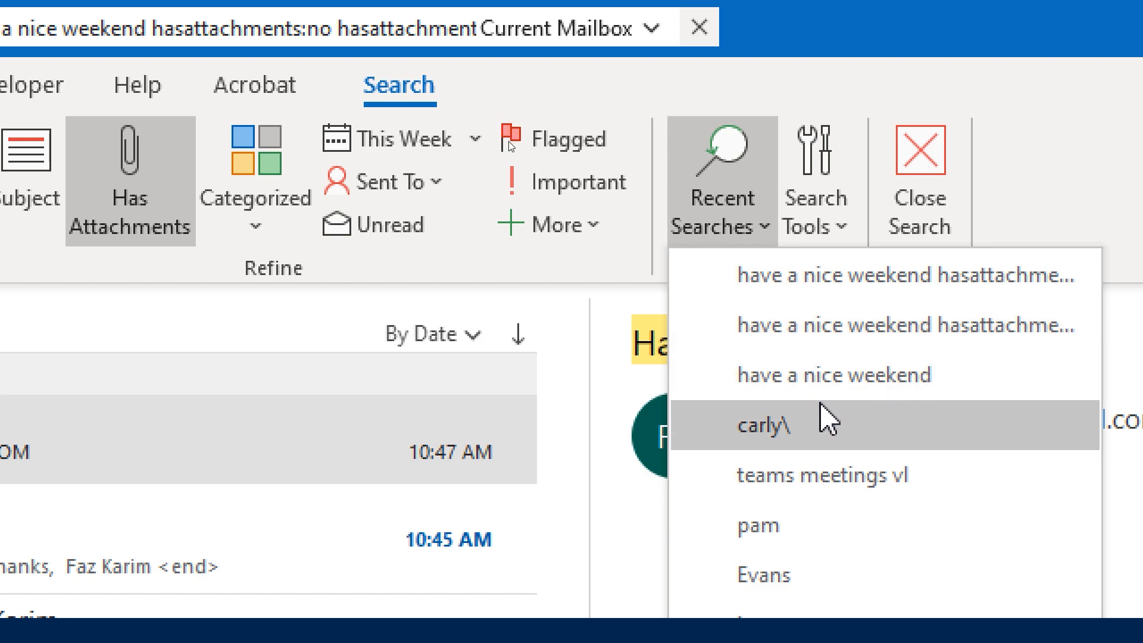
pyautogui.click(732, 229)
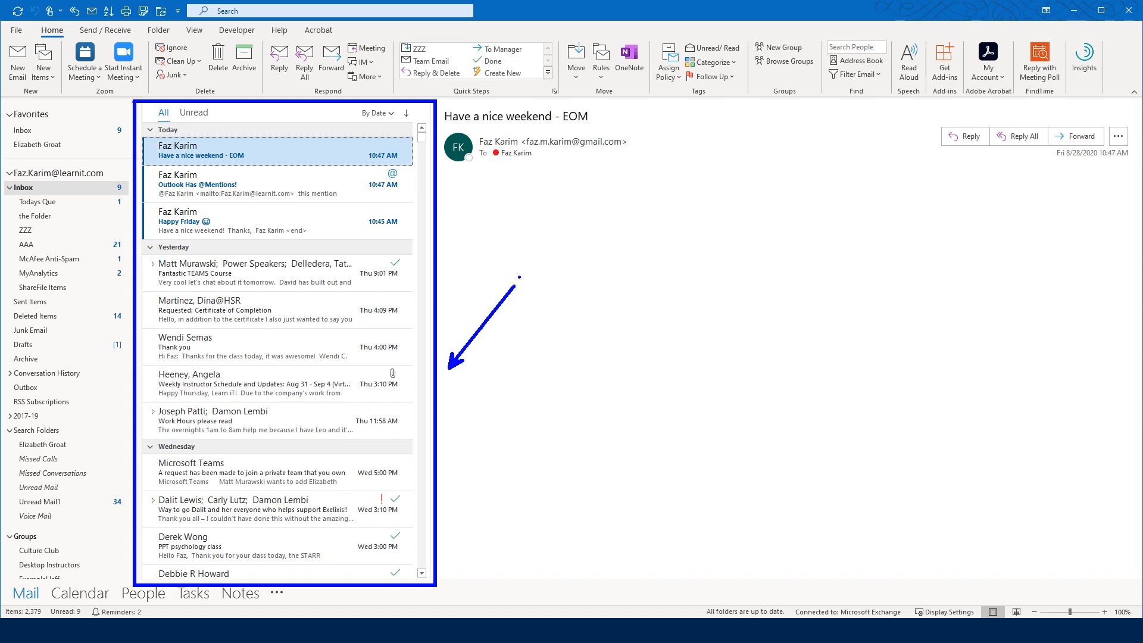
# Step: Add the blue text note "task" beside the message list and draw an arrow pointing at Tasks in the navigation bar
pyautogui.press('t')
pyautogui.write('task')
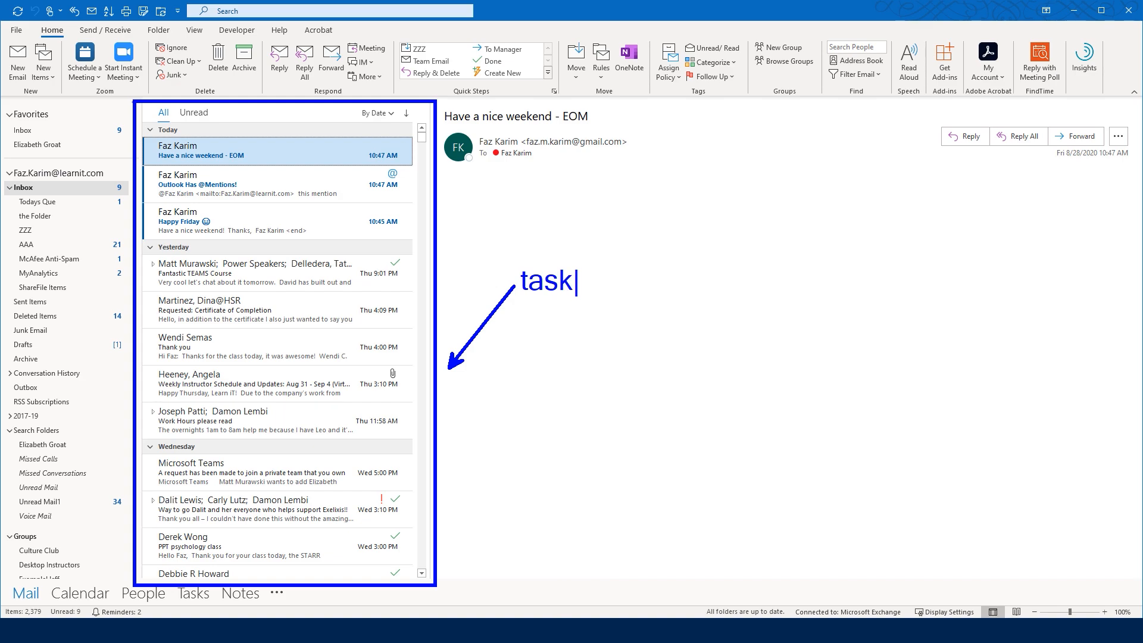
pyautogui.write('`')
pyautogui.press('Escape')
pyautogui.moveTo(193, 588); pyautogui.dragTo(257, 520)
# Step: Add the note "follow up flag" with an arrow pointing at it, underline both notes, and clear all annotations
pyautogui.press('t')
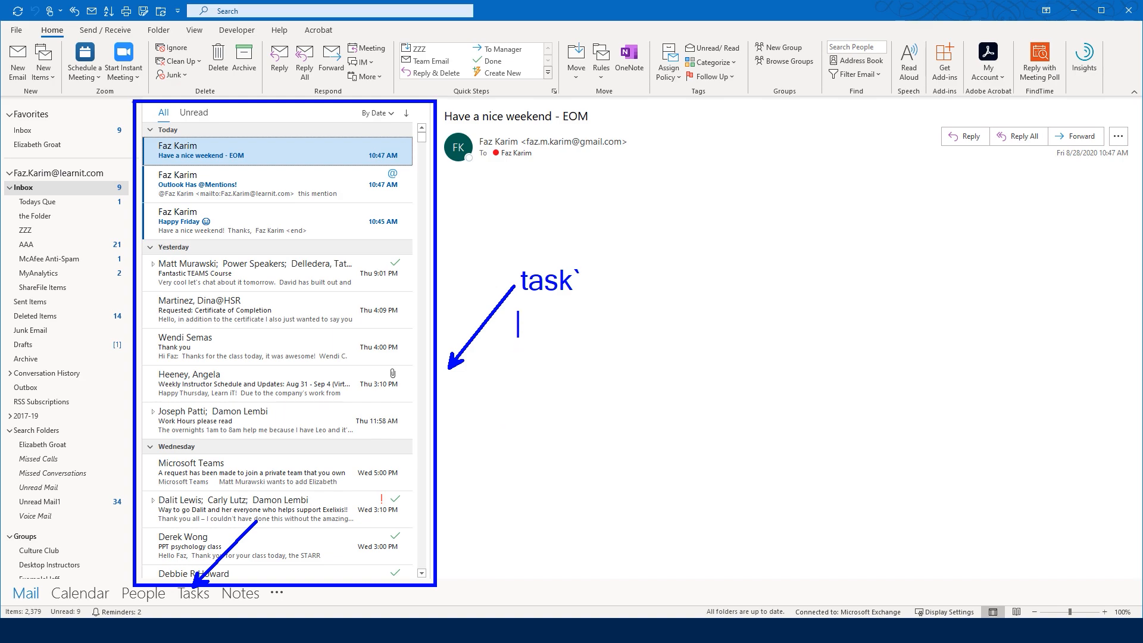
pyautogui.write('follow ')
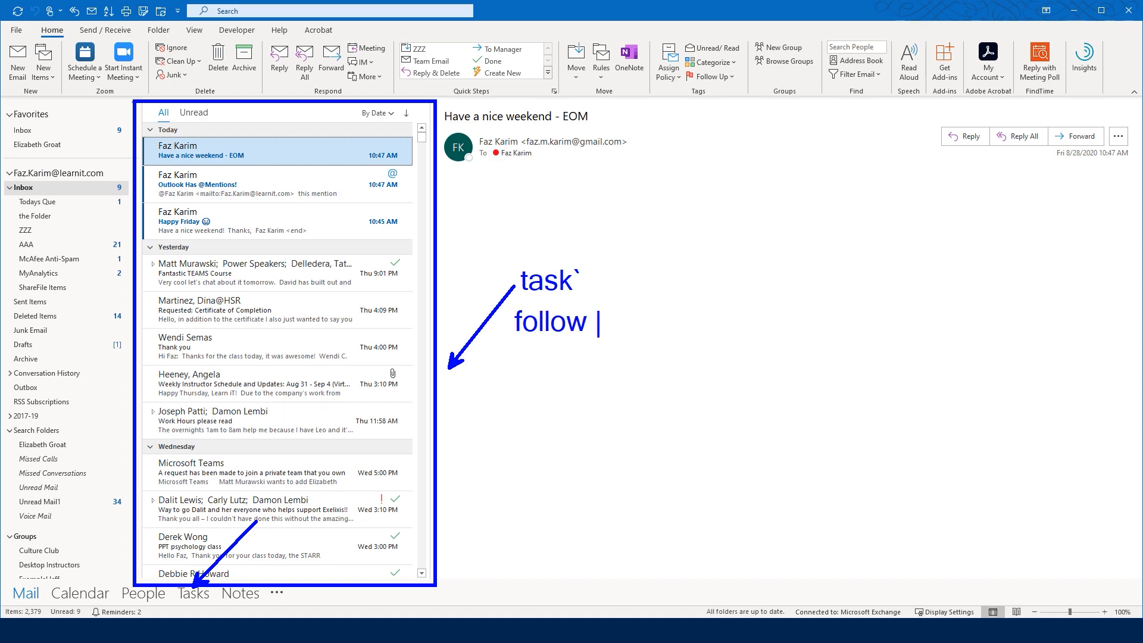
pyautogui.write('up flag')
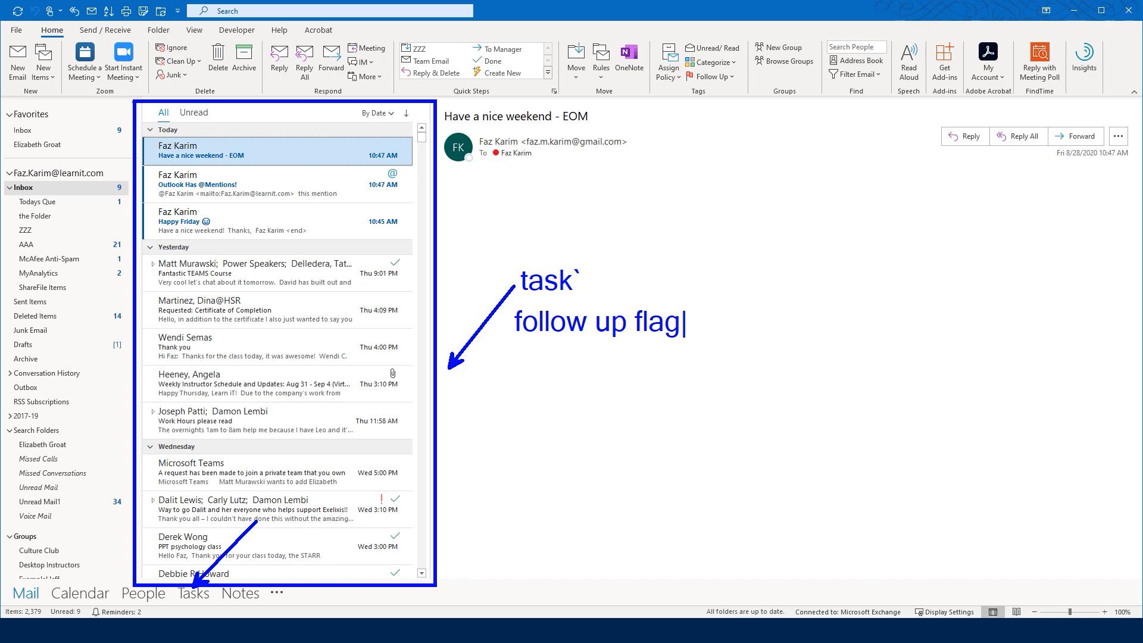
pyautogui.press('Escape')
pyautogui.moveTo(680, 305); pyautogui.dragTo(759, 240)
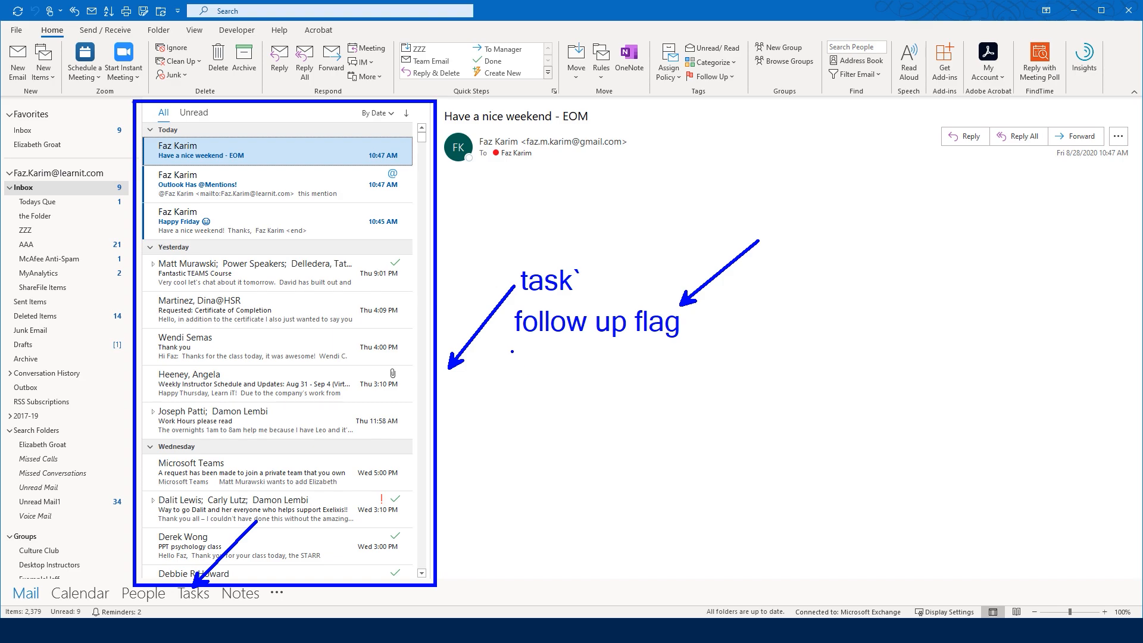
pyautogui.moveTo(511, 350); pyautogui.dragTo(706, 351)
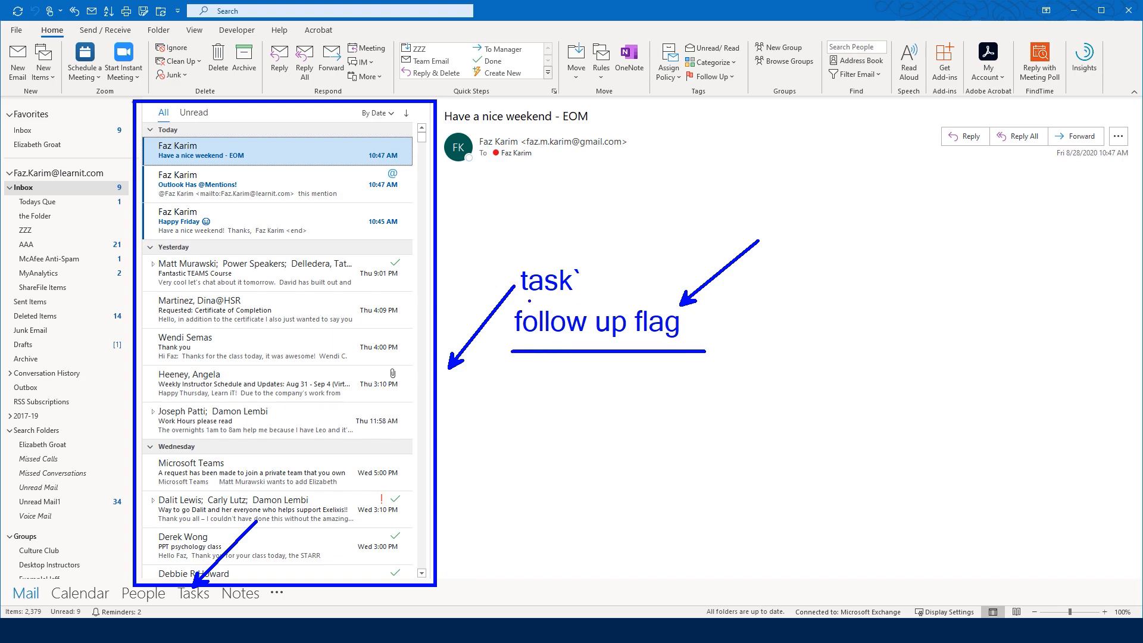
pyautogui.moveTo(528, 297); pyautogui.dragTo(580, 297)
pyautogui.press('Escape')
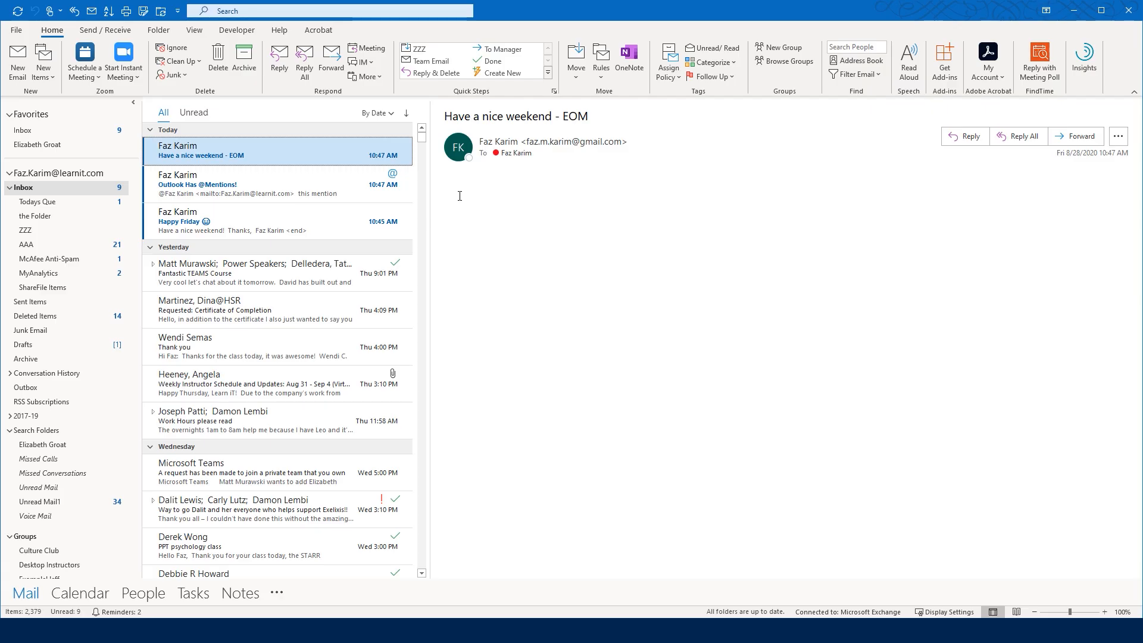
# Step: Draw blue arrows over the message list toward Tasks and clear them
pyautogui.moveTo(274, 420); pyautogui.dragTo(234, 519)
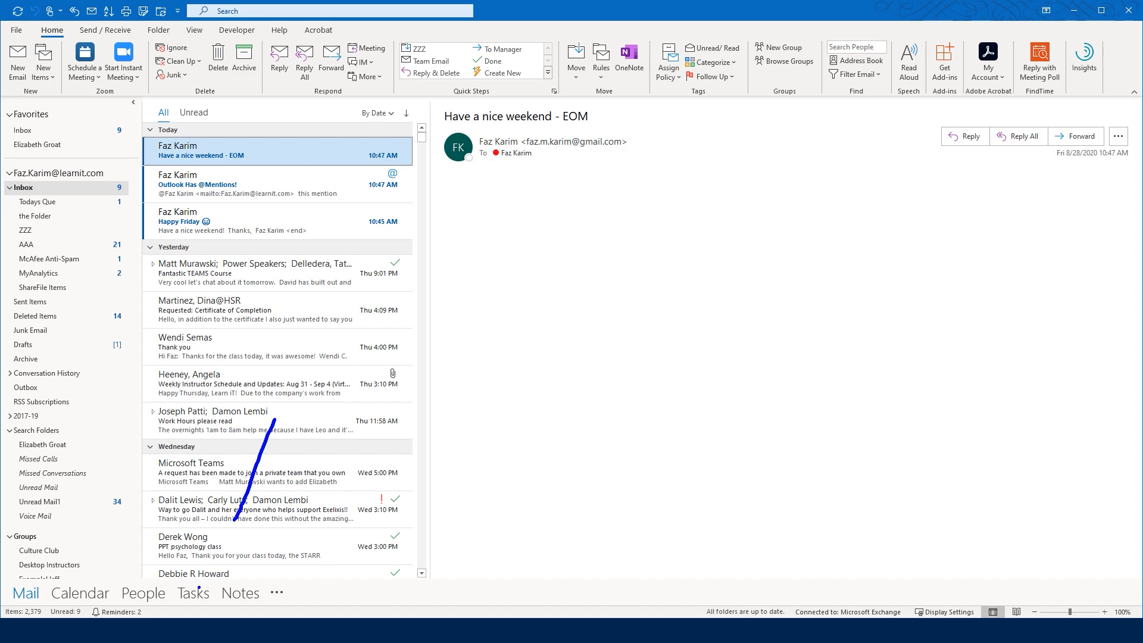
pyautogui.moveTo(220, 517)
pyautogui.mouseDown()
pyautogui.moveTo(266, 513)
pyautogui.moveTo(213, 503)
pyautogui.mouseUp()
pyautogui.moveTo(186, 540); pyautogui.dragTo(190, 573)
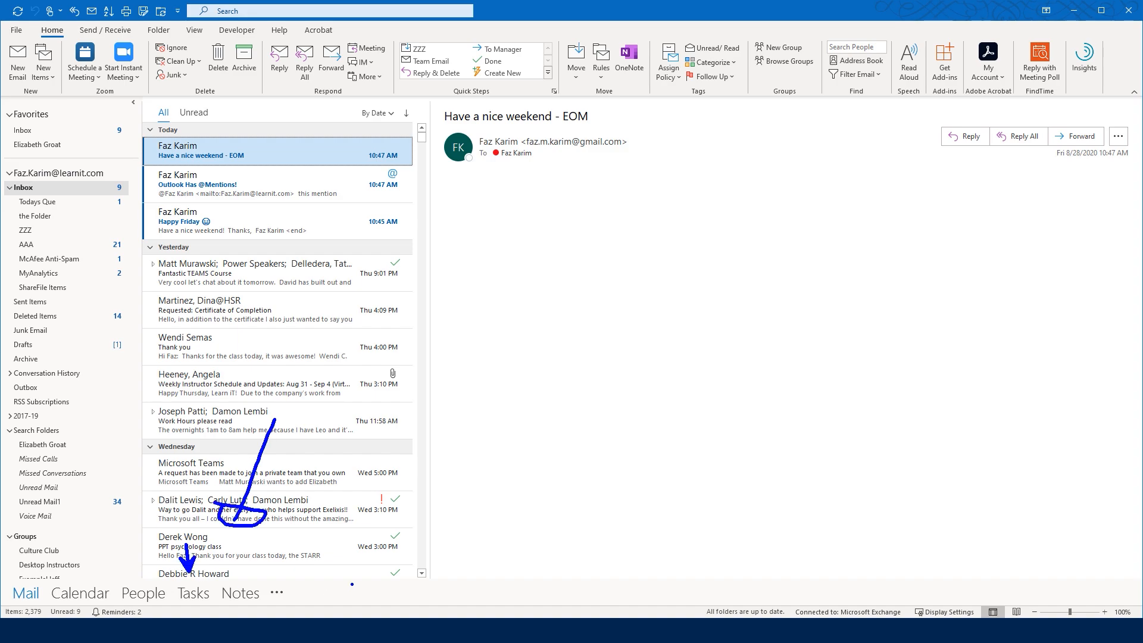
pyautogui.press('Escape')
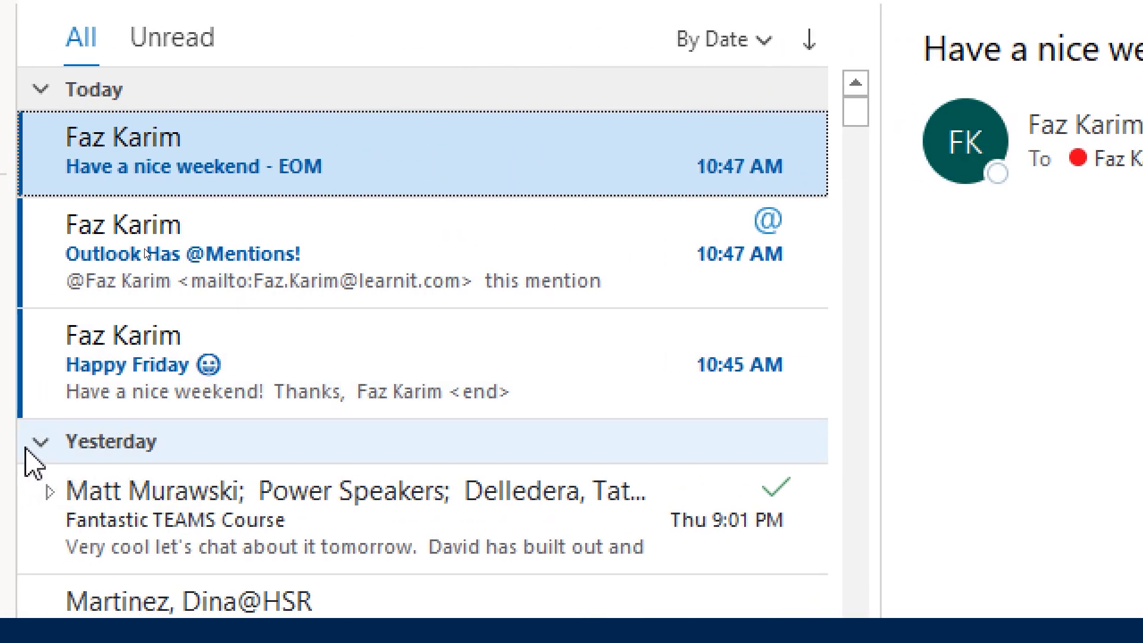
# Step: Collapse the Yesterday group and flag the "Have a nice weekend - EOM" message for follow-up
pyautogui.click(26, 446)
pyautogui.click(43, 443)
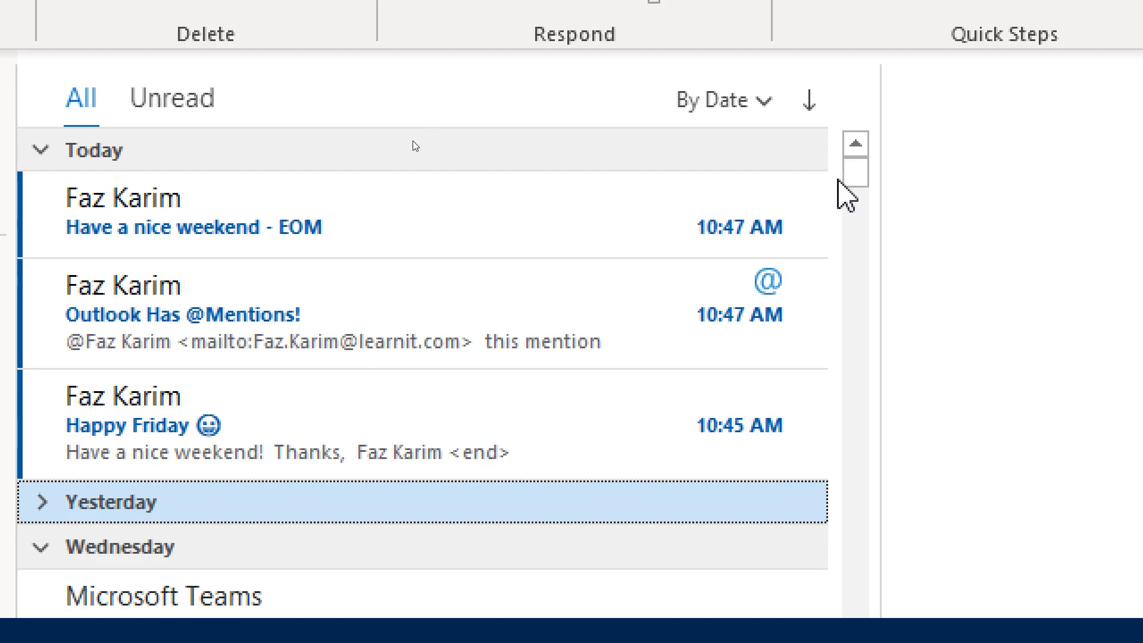
pyautogui.click(775, 196)
pyautogui.click(791, 206)
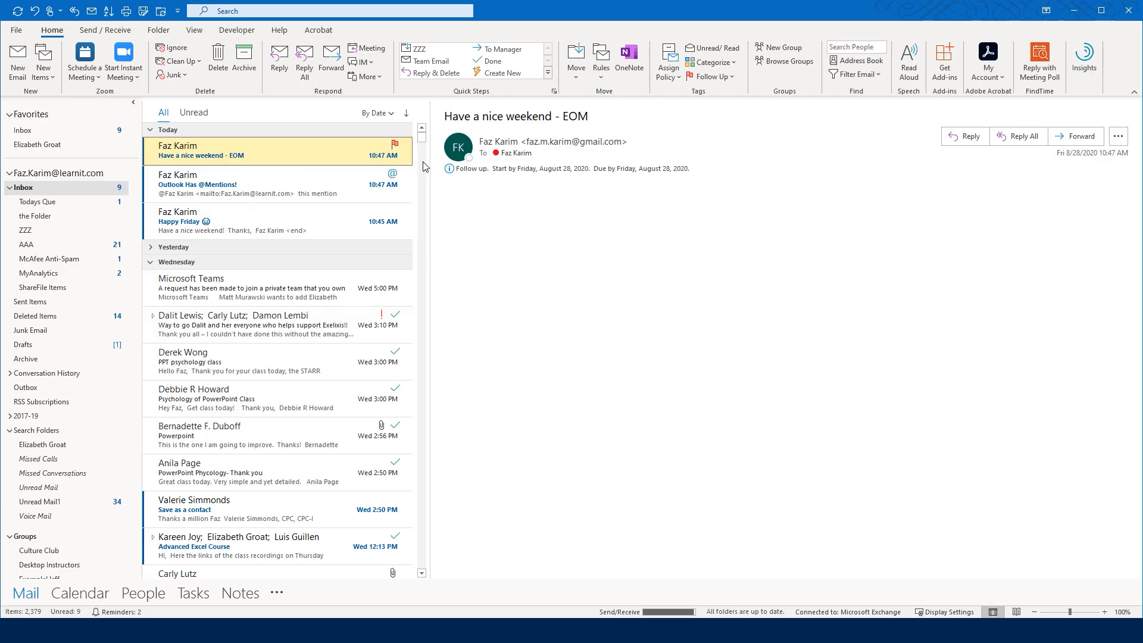
# Step: Peek at the task list and mark its "Have a nice weekend - EOM" entry with a blue arrow and underline, then clear the markings
pyautogui.moveTo(178, 590)
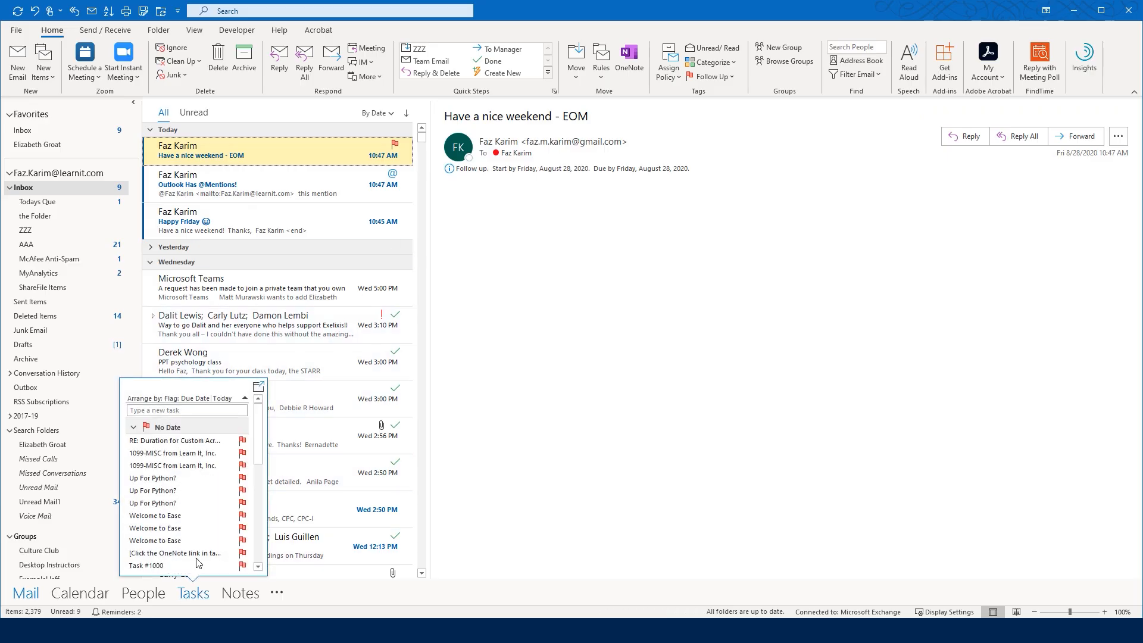
pyautogui.moveTo(262, 461); pyautogui.dragTo(258, 565)
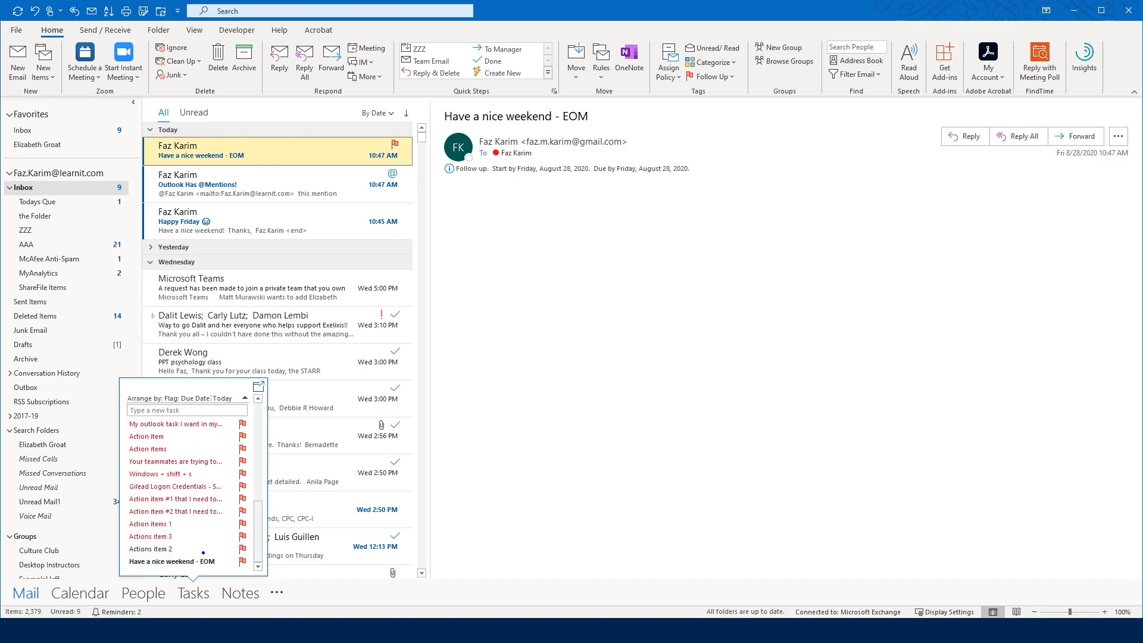
pyautogui.moveTo(203, 553); pyautogui.dragTo(266, 505)
pyautogui.moveTo(130, 562); pyautogui.dragTo(217, 563)
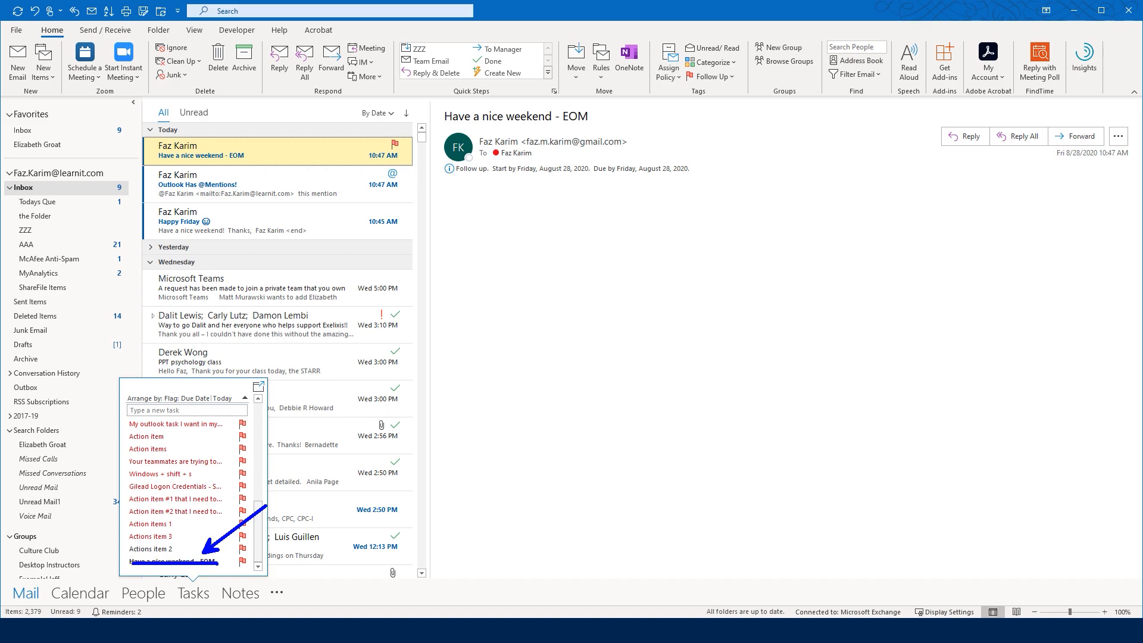
pyautogui.press('Escape')
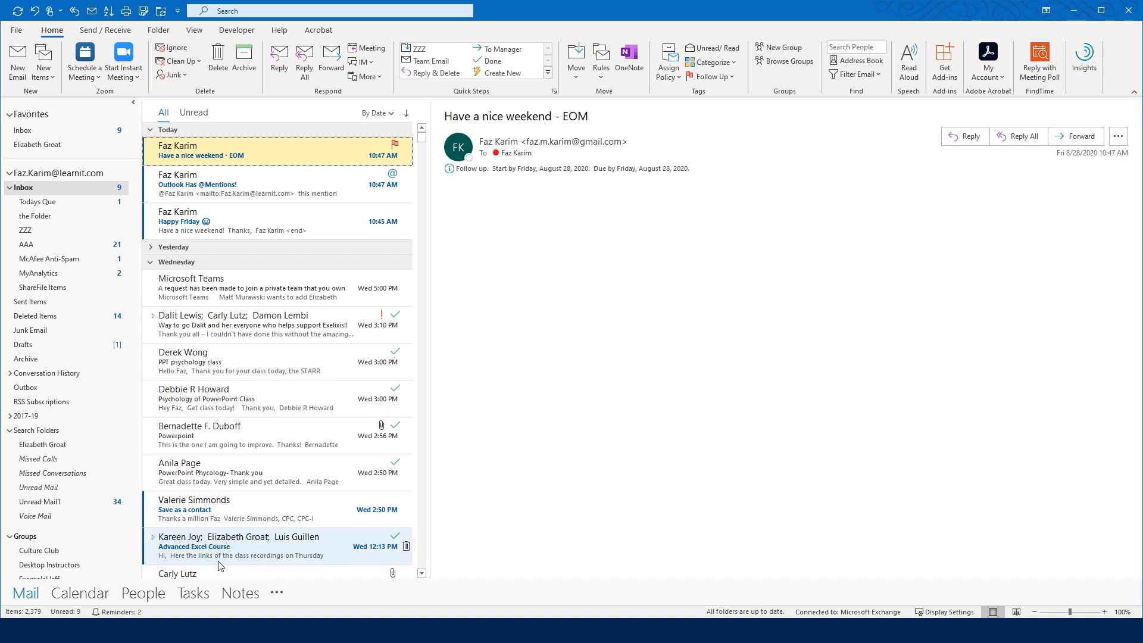
# Step: Mark the flagged "Have a nice weekend - EOM" message complete and collapse the date groups from Wednesday back through Two Weeks Ago
pyautogui.click(395, 147)
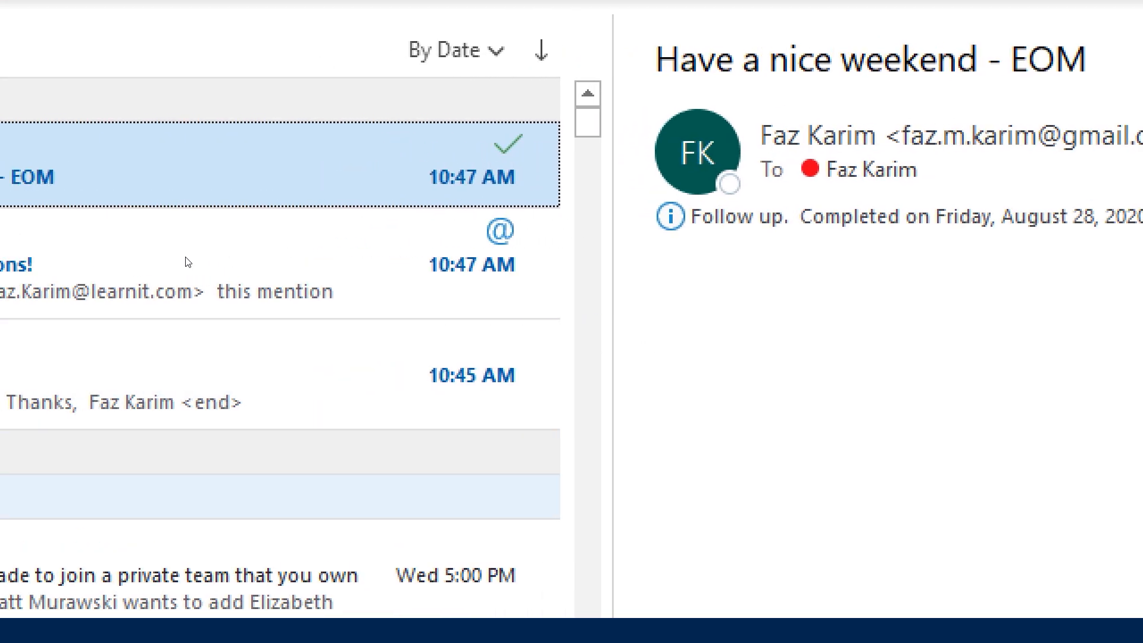
pyautogui.click(150, 260)
pyautogui.click(147, 282)
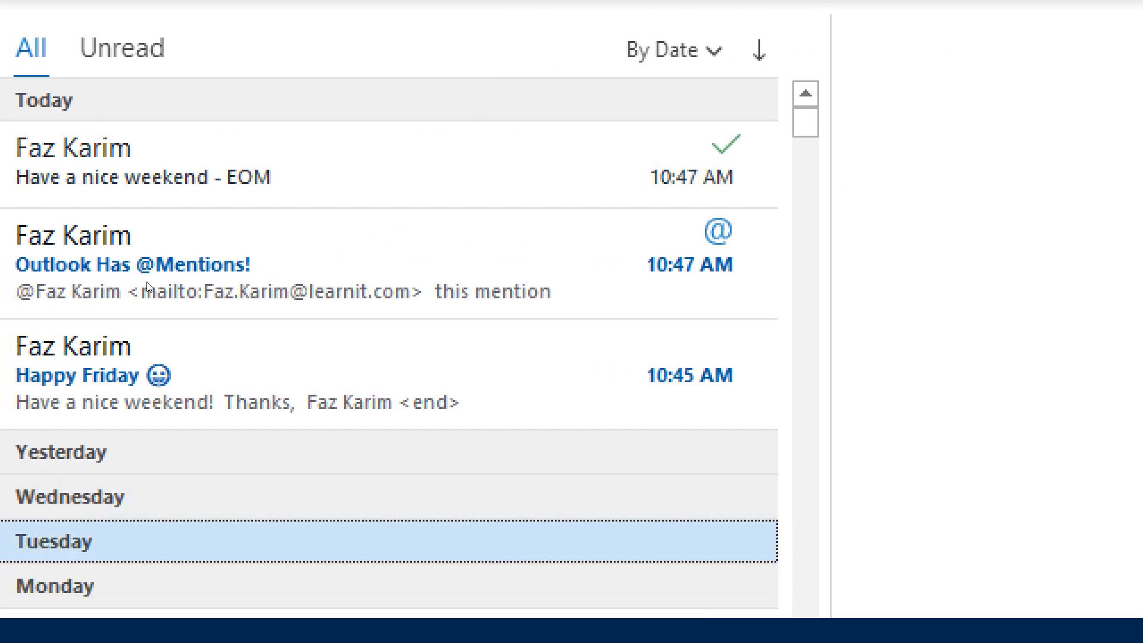
pyautogui.press('Down')
pyautogui.press('Left')
pyautogui.press('Down')
pyautogui.press('Left')
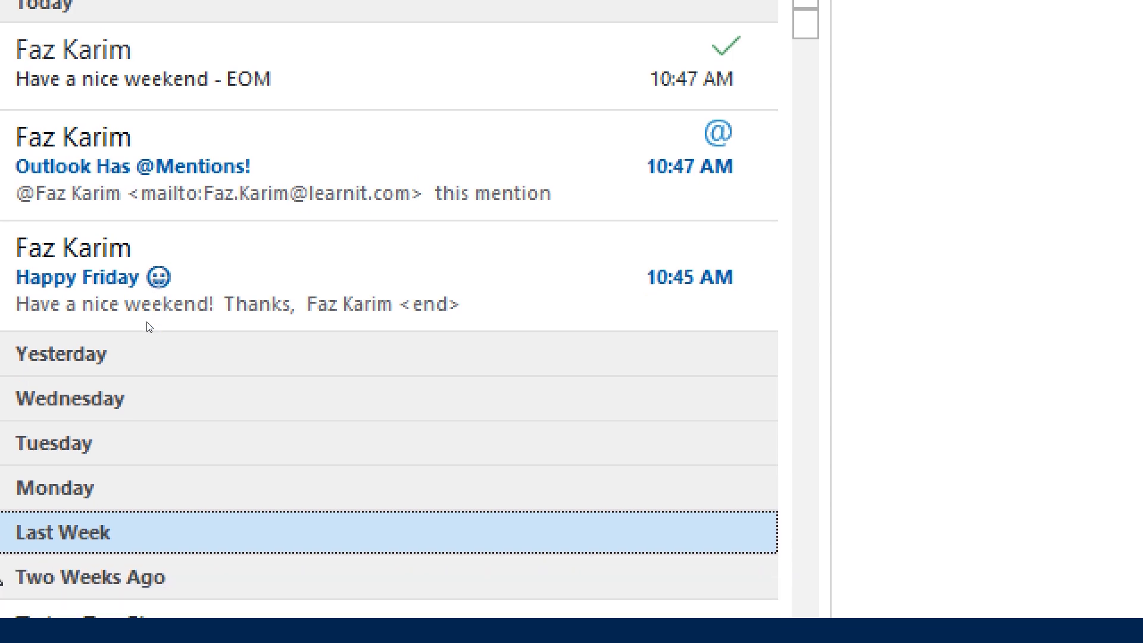
pyautogui.press('Down')
pyautogui.press('Left')
pyautogui.press('Down')
pyautogui.press('Left')
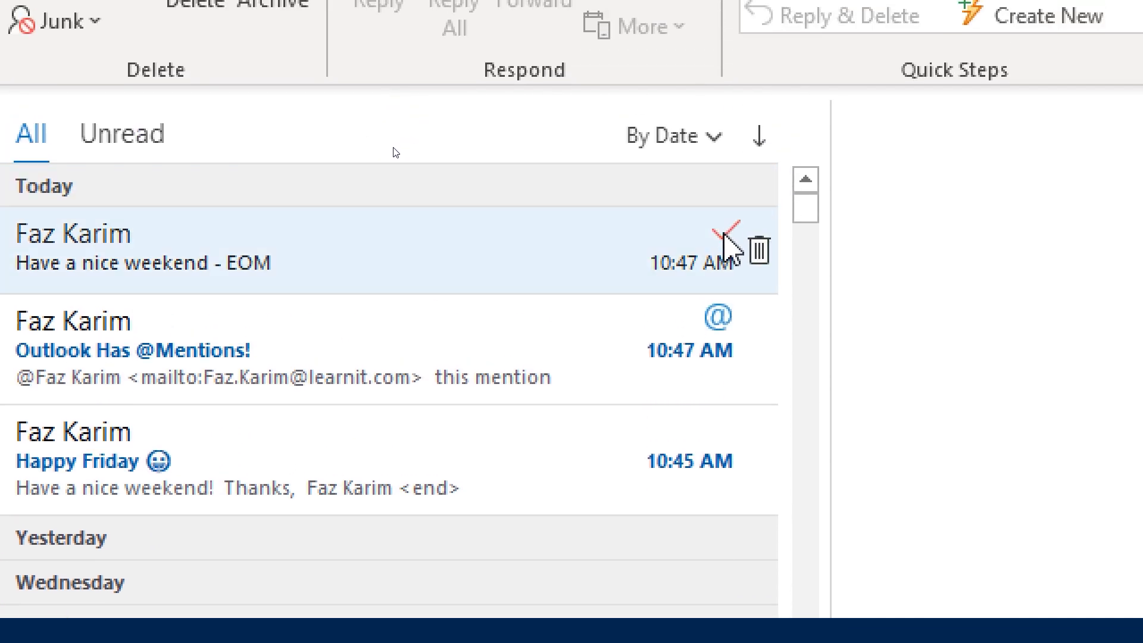
# Step: Flag the completed "Have a nice weekend - EOM" message for follow-up again and collapse the Last Month and Older groups
pyautogui.click(720, 120)
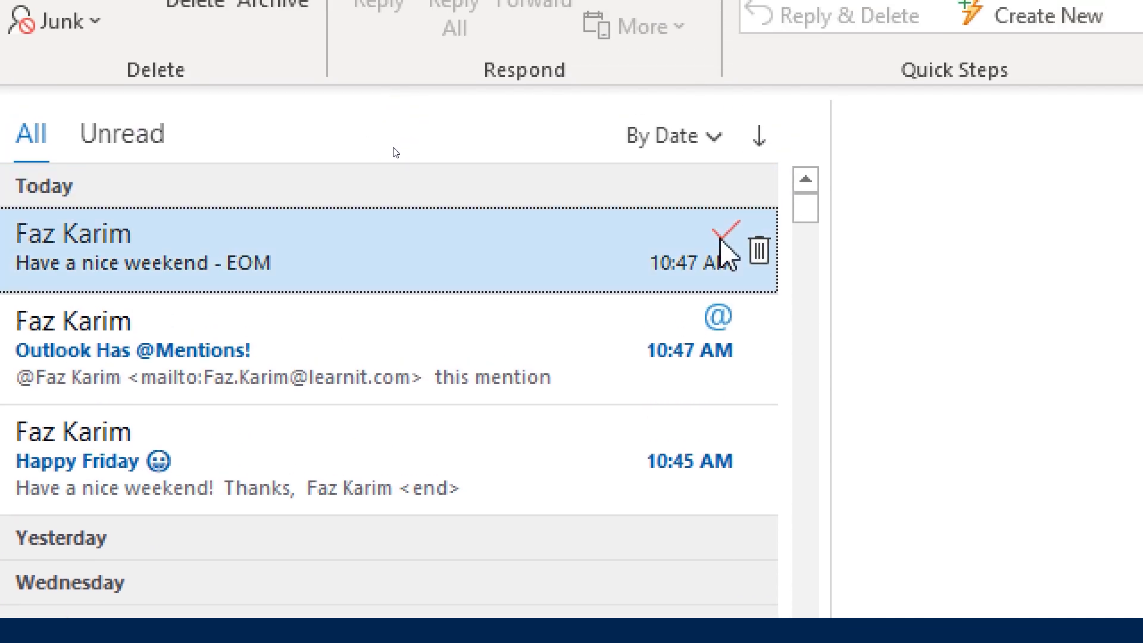
pyautogui.click(725, 232)
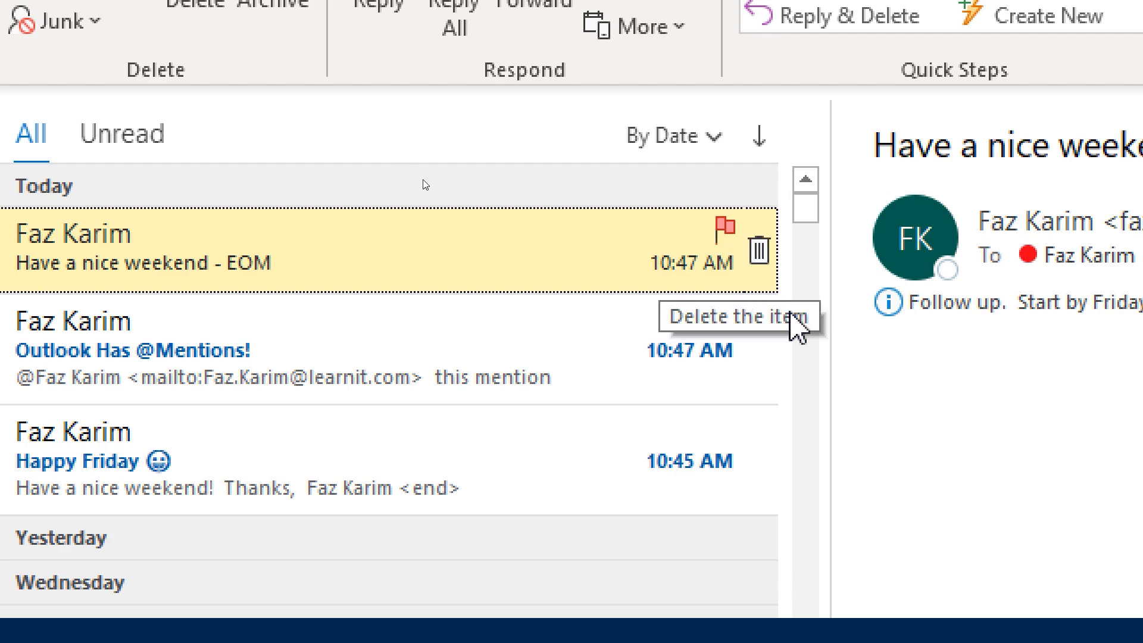
pyautogui.rightClick(728, 229)
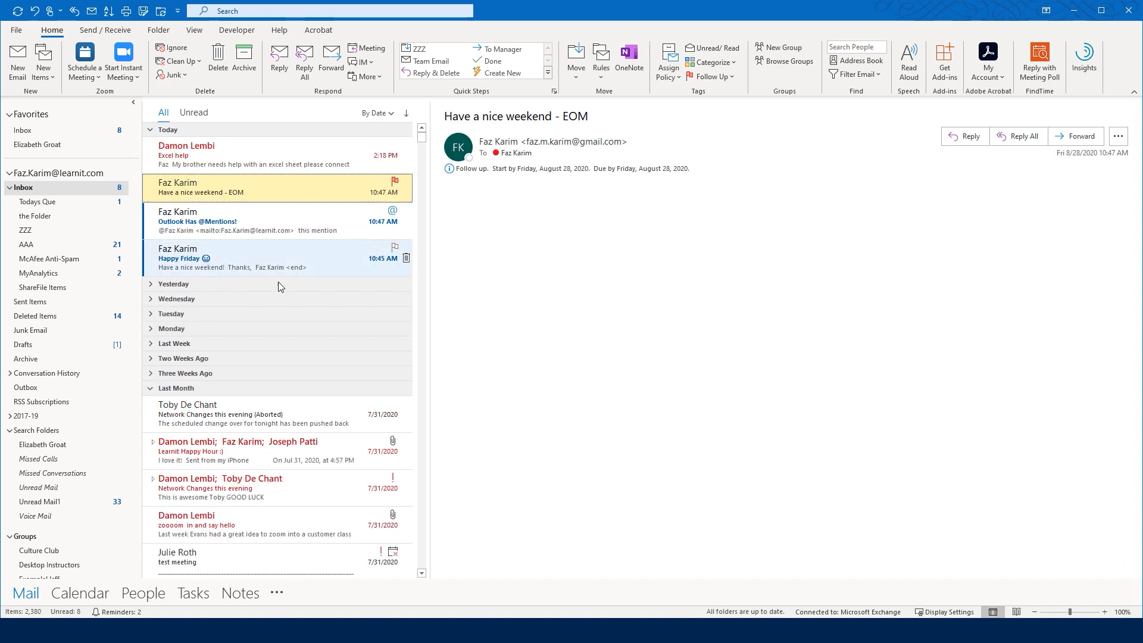
pyautogui.click(150, 388)
pyautogui.click(150, 405)
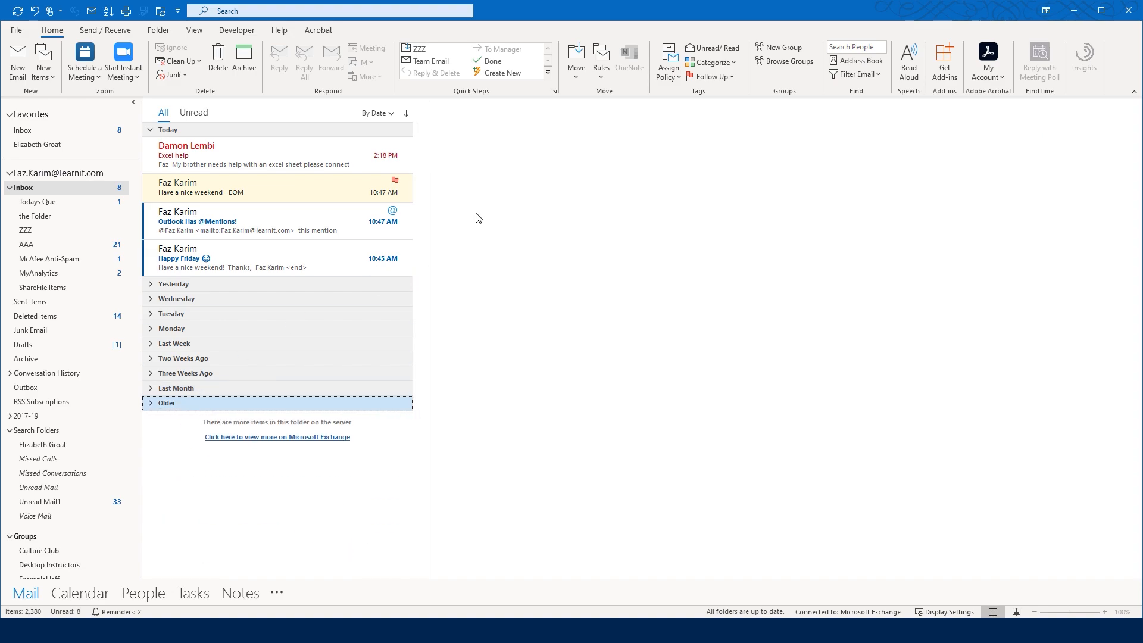
# Step: Create a separate task from the flagged "Have a nice weekend - EOM" message, then save and close it
pyautogui.moveTo(348, 171)
pyautogui.mouseDown()
pyautogui.moveTo(208, 354)
pyautogui.moveTo(137, 536)
pyautogui.moveTo(177, 587)
pyautogui.moveTo(169, 561)
pyautogui.mouseUp()
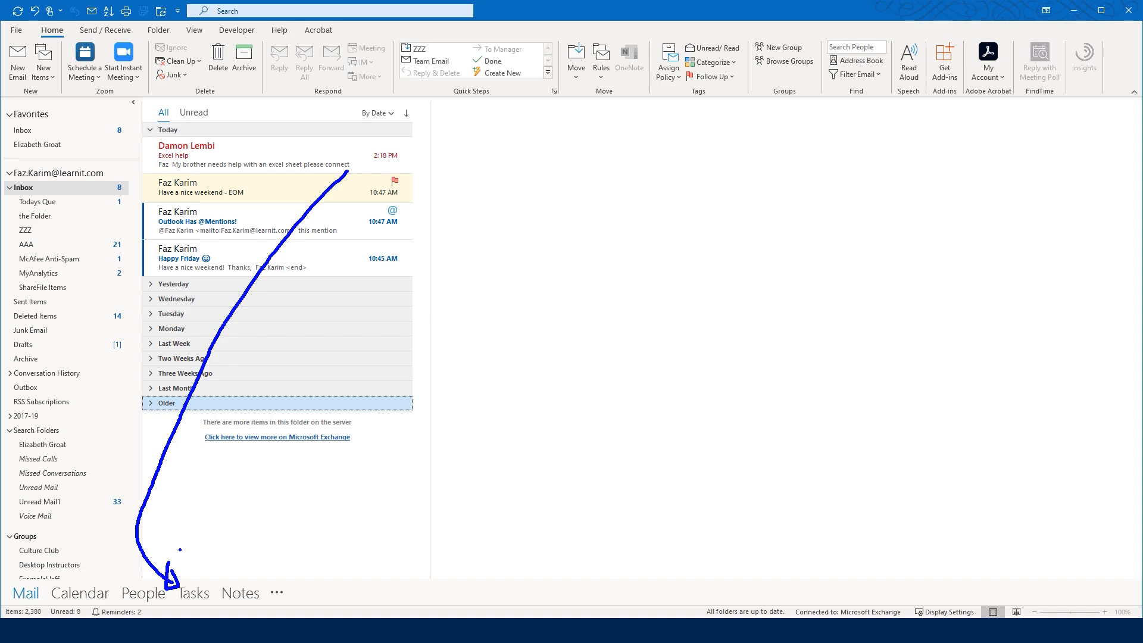
pyautogui.press('Escape')
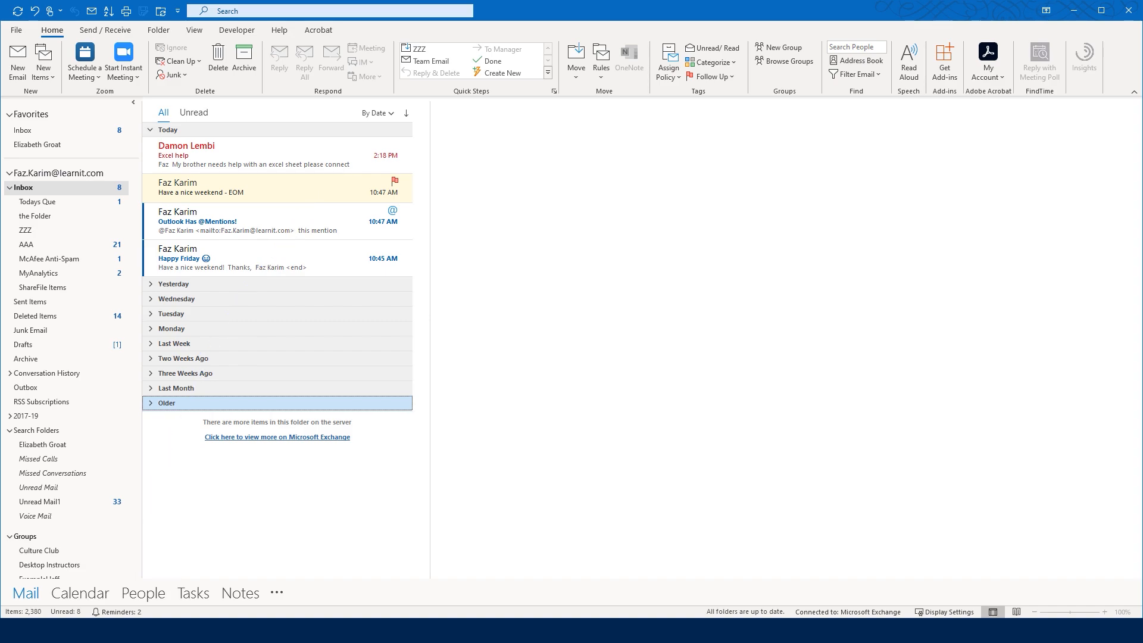
pyautogui.click(302, 191)
pyautogui.moveTo(153, 296); pyautogui.dragTo(191, 602)
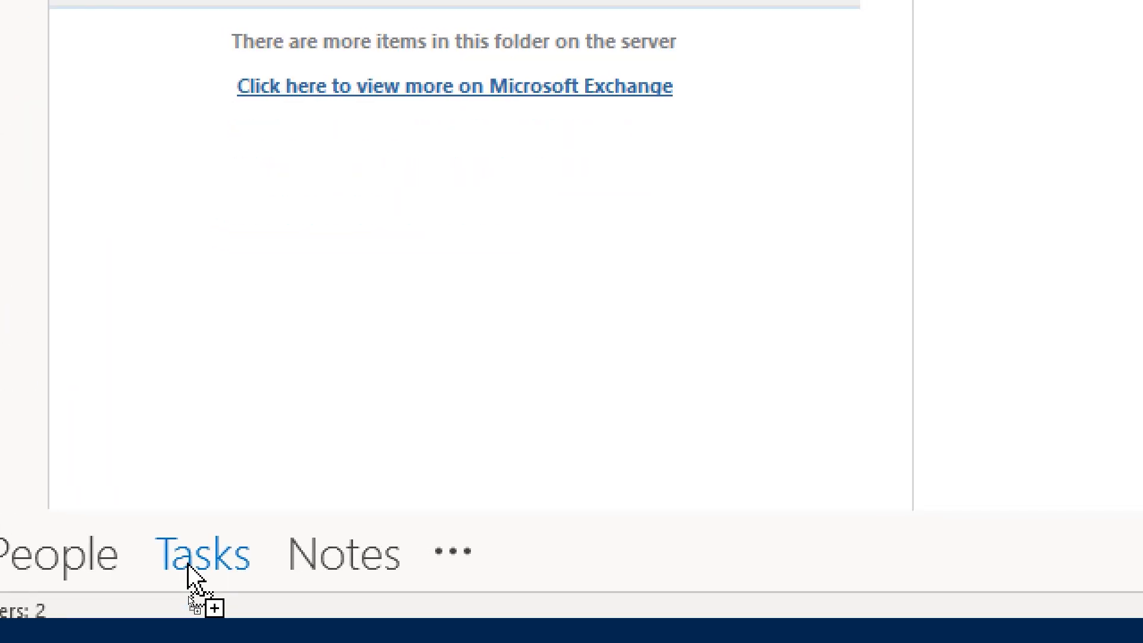
pyautogui.moveTo(188, 566); pyautogui.dragTo(215, 540)
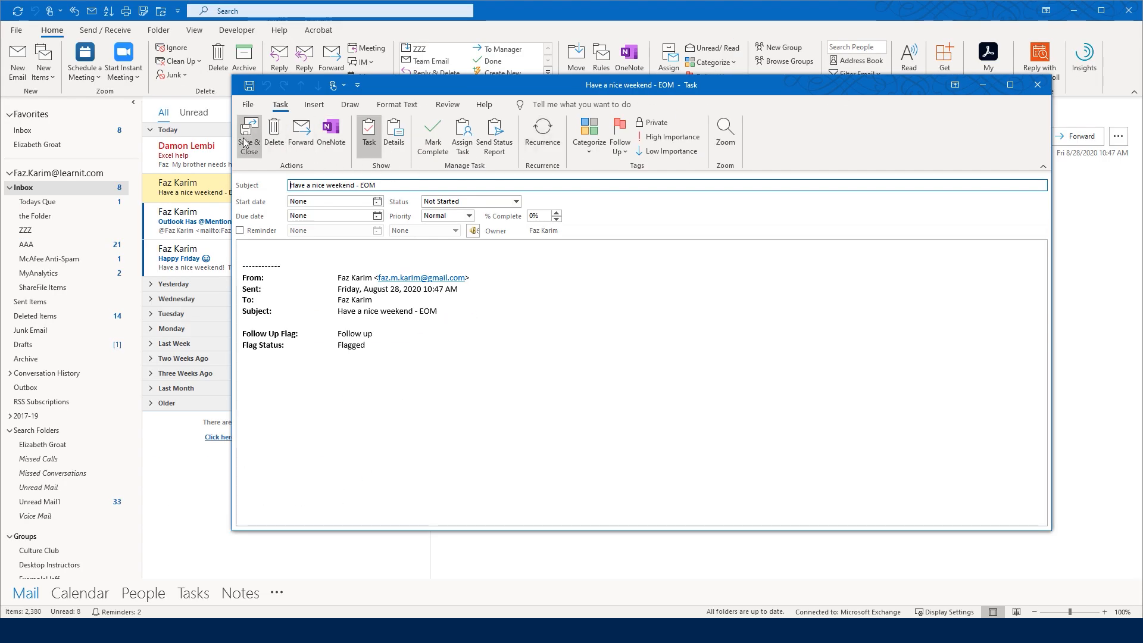
pyautogui.click(244, 141)
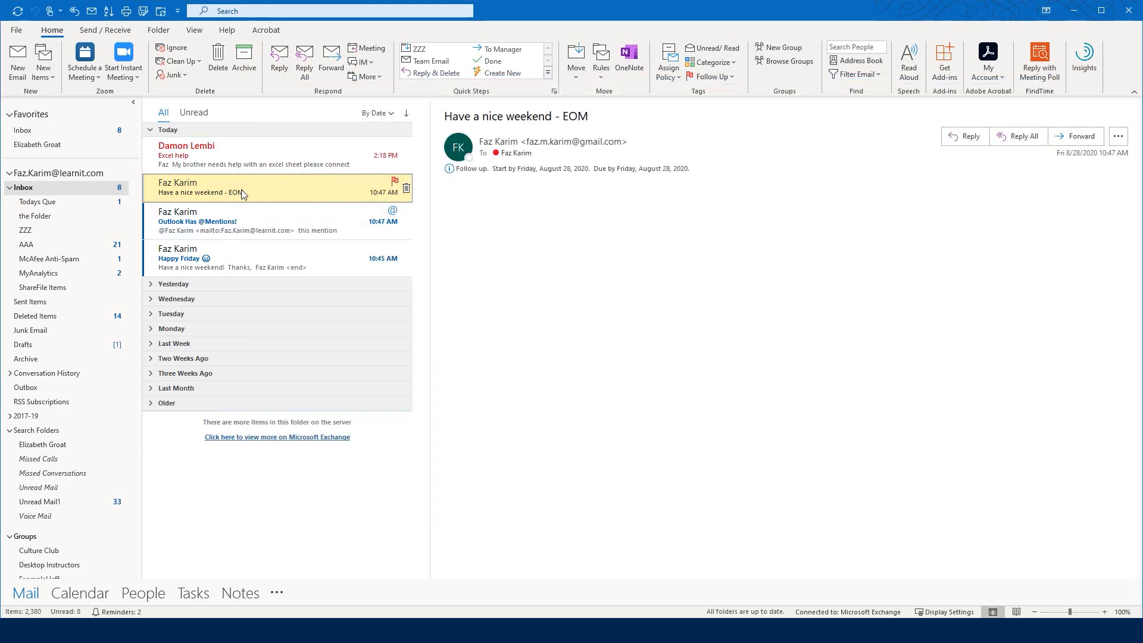
# Step: Peek at the task list to check the "Have a nice weekend - EOM" entries
pyautogui.moveTo(242, 194); pyautogui.dragTo(269, 186)
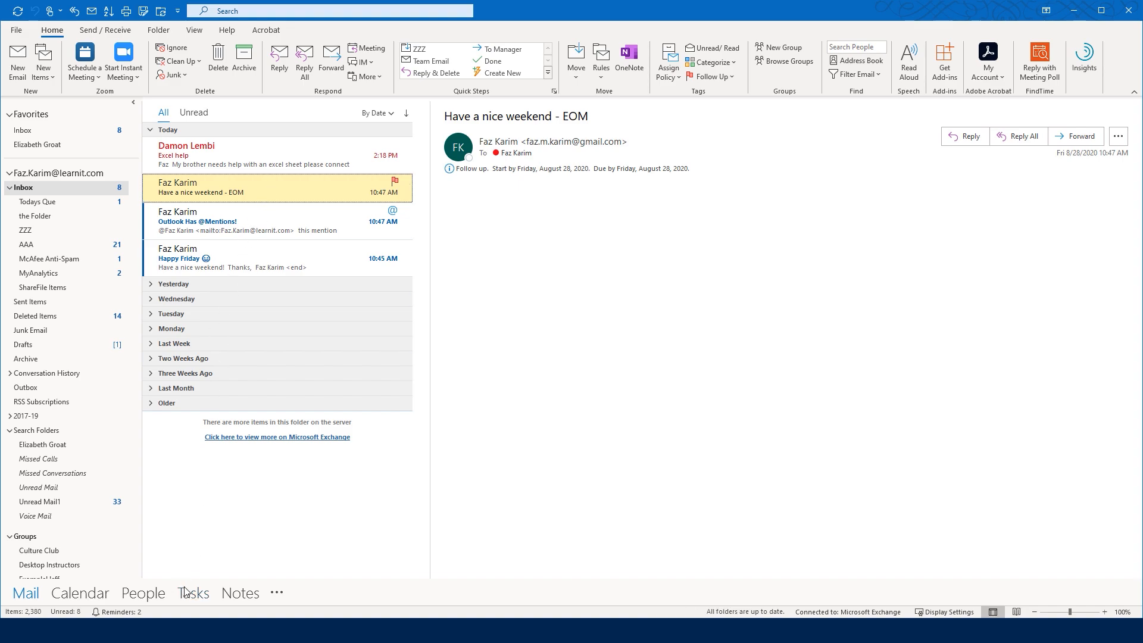
pyautogui.moveTo(185, 597)
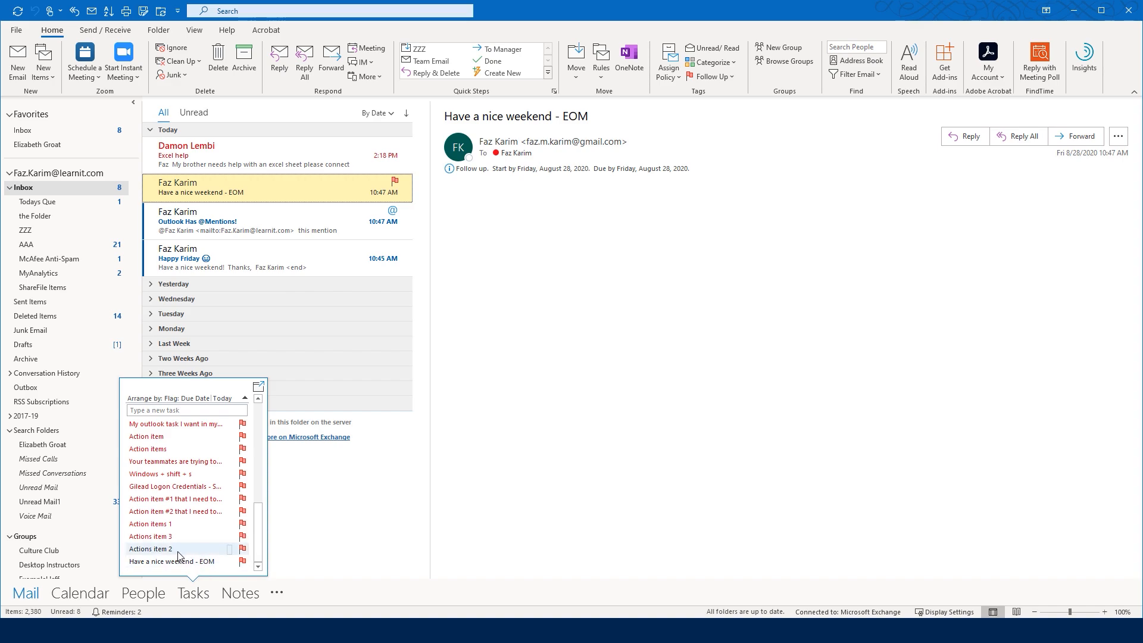
pyautogui.moveTo(178, 554)
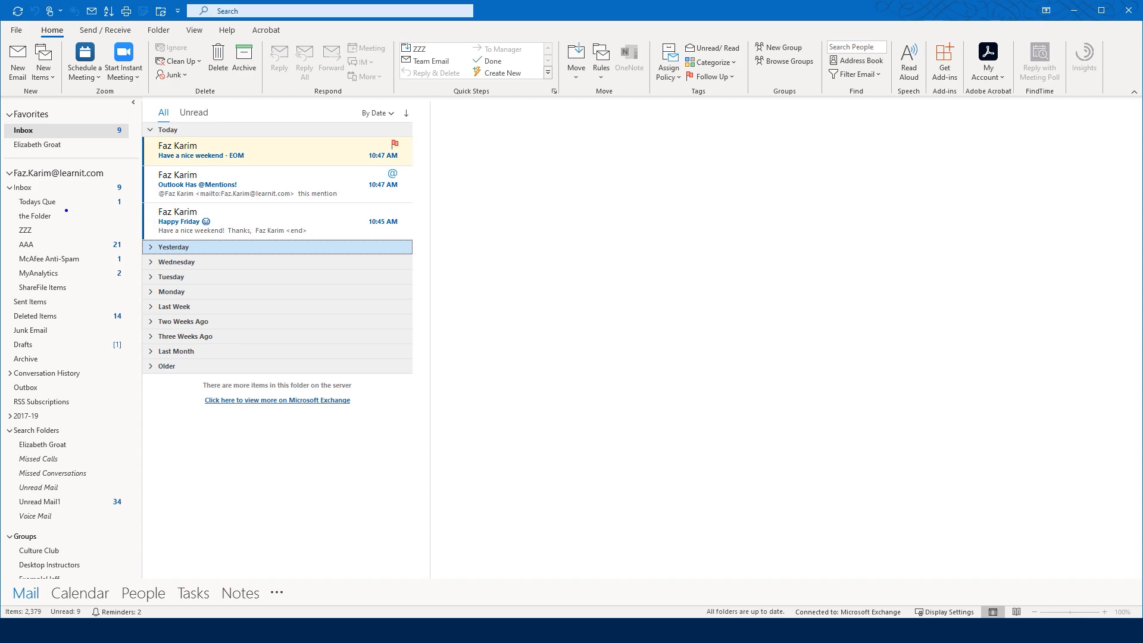
# Step: Annotate the folder pane with 1, navigation options with a boxed arrow and 2, the message list with 3, and underline Folder
pyautogui.moveTo(56, 212)
pyautogui.mouseDown()
pyautogui.moveTo(66, 204)
pyautogui.moveTo(79, 231)
pyautogui.moveTo(95, 228)
pyautogui.mouseUp()
pyautogui.moveTo(154, 36); pyautogui.dragTo(178, 33)
pyautogui.moveTo(255, 561); pyautogui.dragTo(260, 587)
pyautogui.moveTo(260, 586)
pyautogui.mouseDown()
pyautogui.moveTo(266, 569)
pyautogui.moveTo(273, 598)
pyautogui.moveTo(293, 604)
pyautogui.mouseUp()
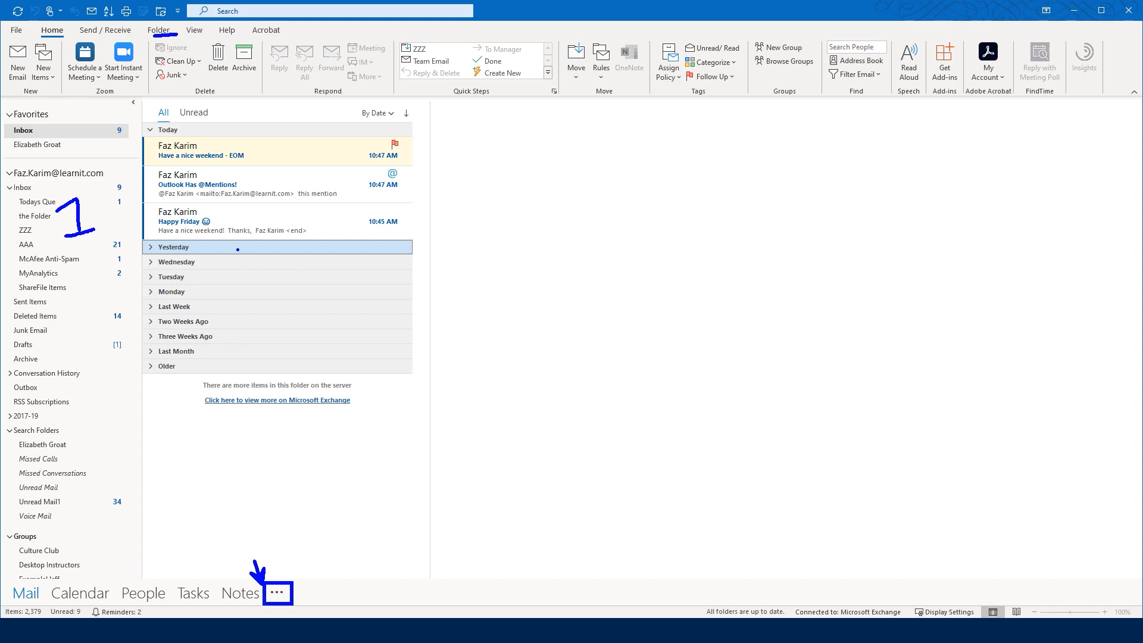
pyautogui.moveTo(237, 249)
pyautogui.mouseDown()
pyautogui.moveTo(265, 271)
pyautogui.moveTo(253, 296)
pyautogui.mouseUp()
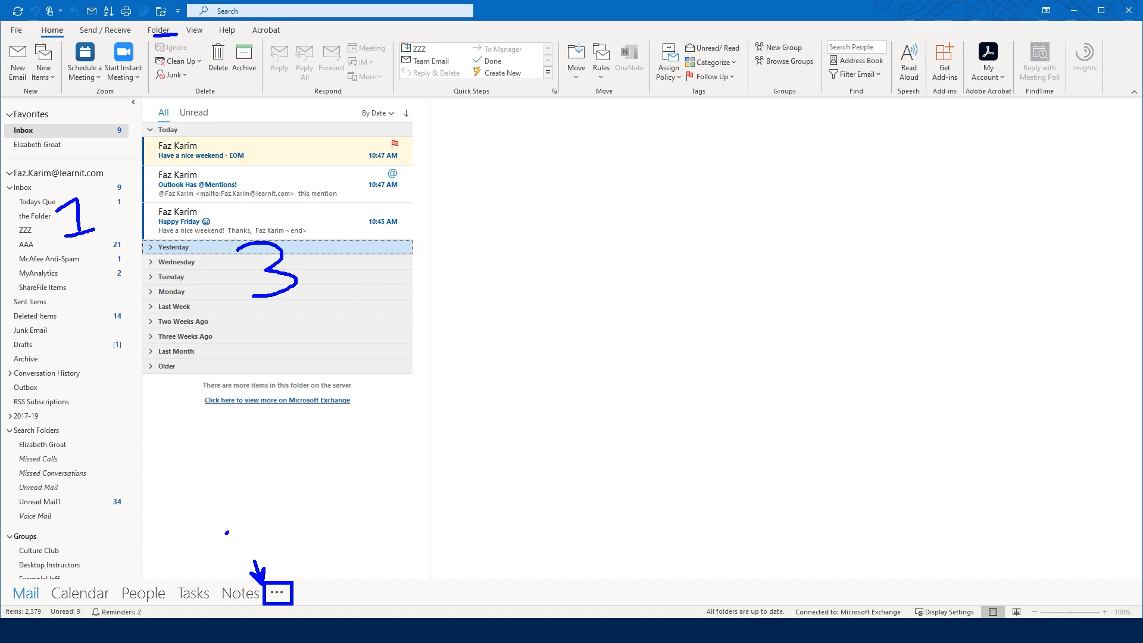
pyautogui.moveTo(226, 533); pyautogui.dragTo(257, 541)
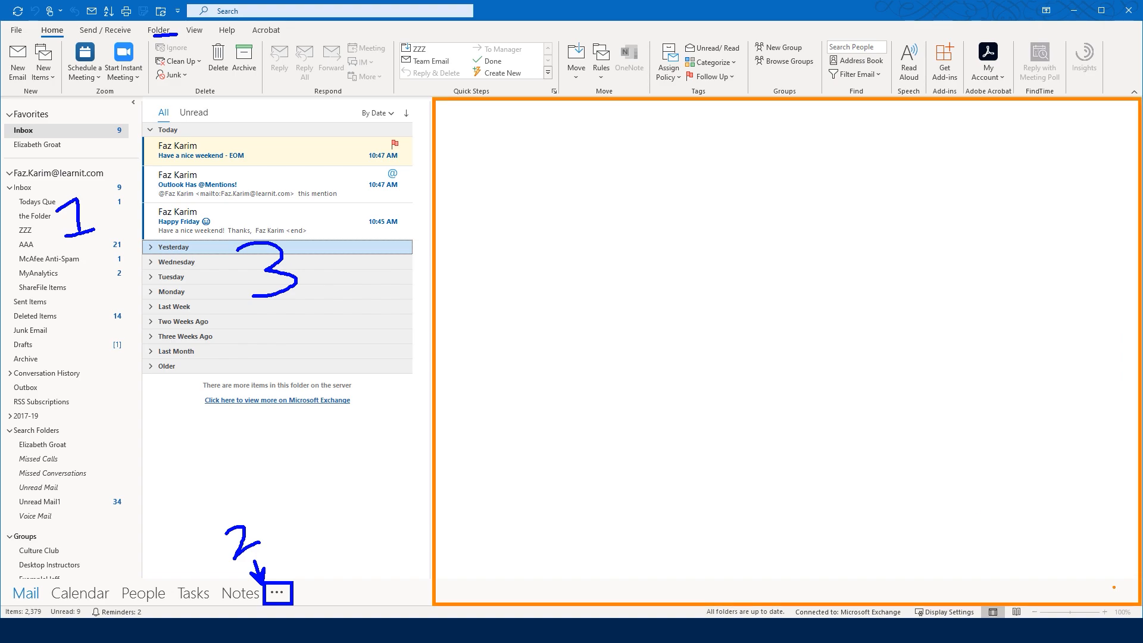
pyautogui.click(296, 185)
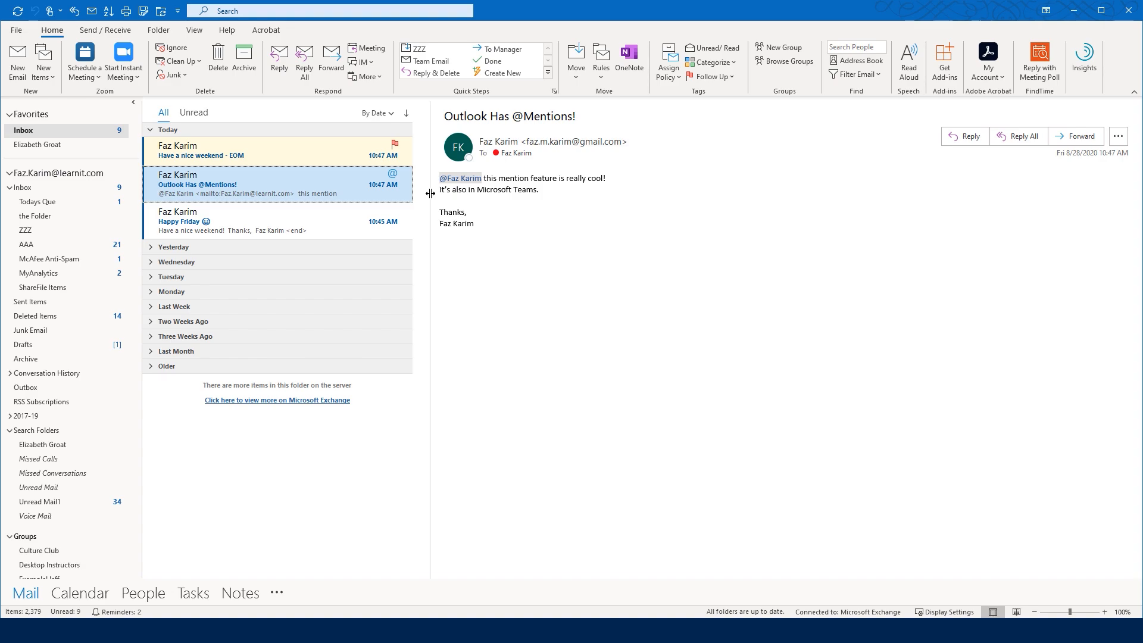
pyautogui.moveTo(429, 193); pyautogui.dragTo(497, 202)
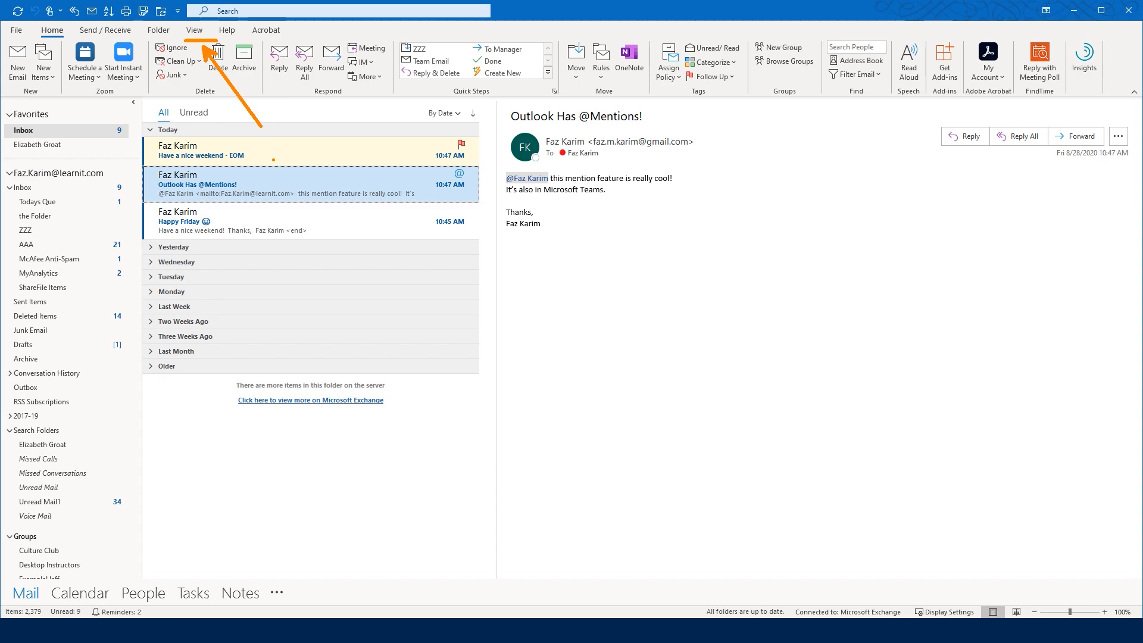
# Step: Review the reading pane position options and keep the pane set to Right
pyautogui.click(190, 31)
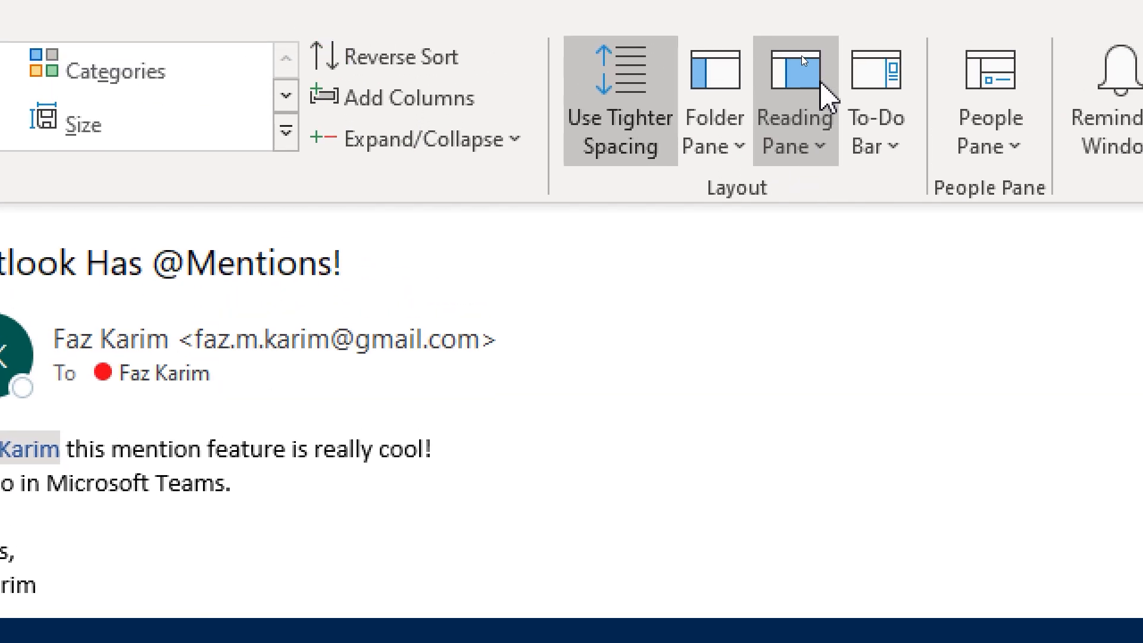
pyautogui.click(814, 149)
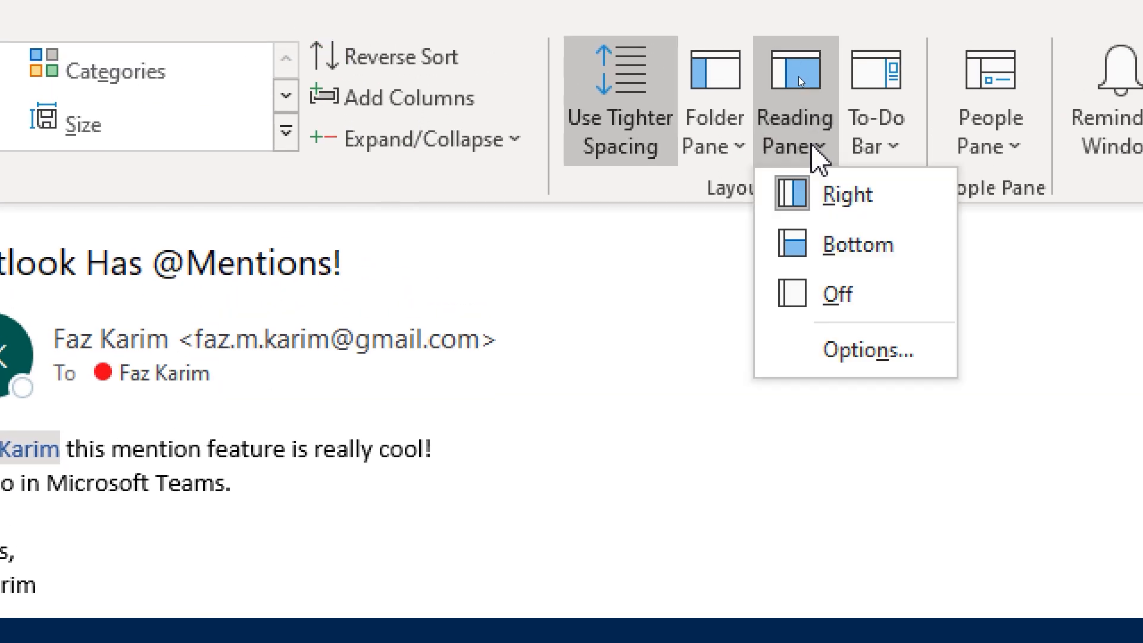
pyautogui.click(819, 210)
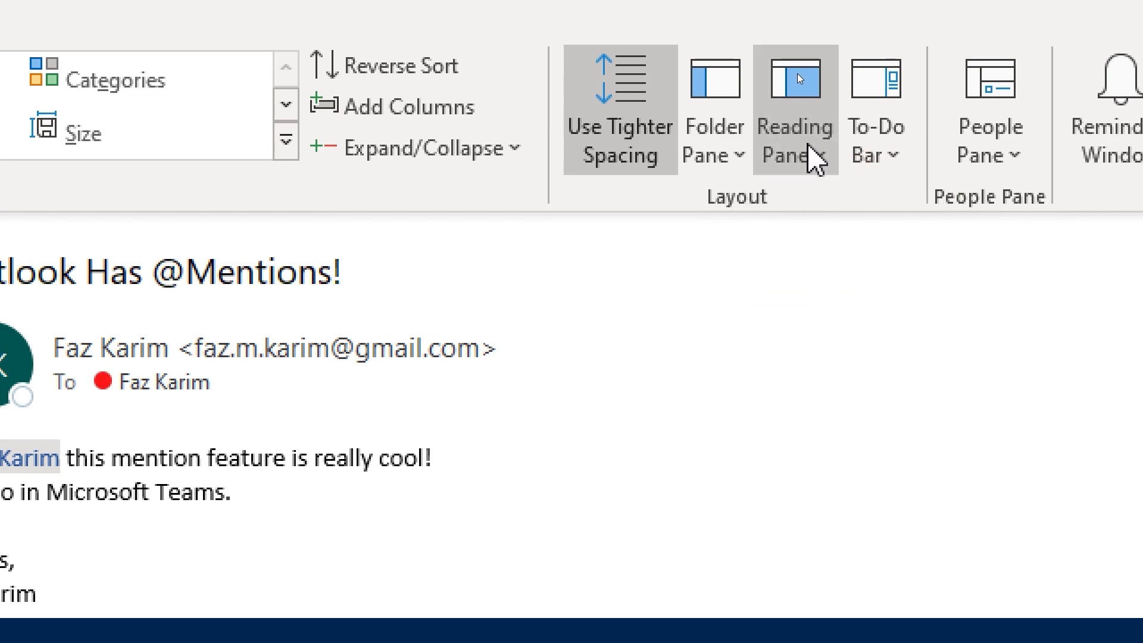
pyautogui.click(816, 158)
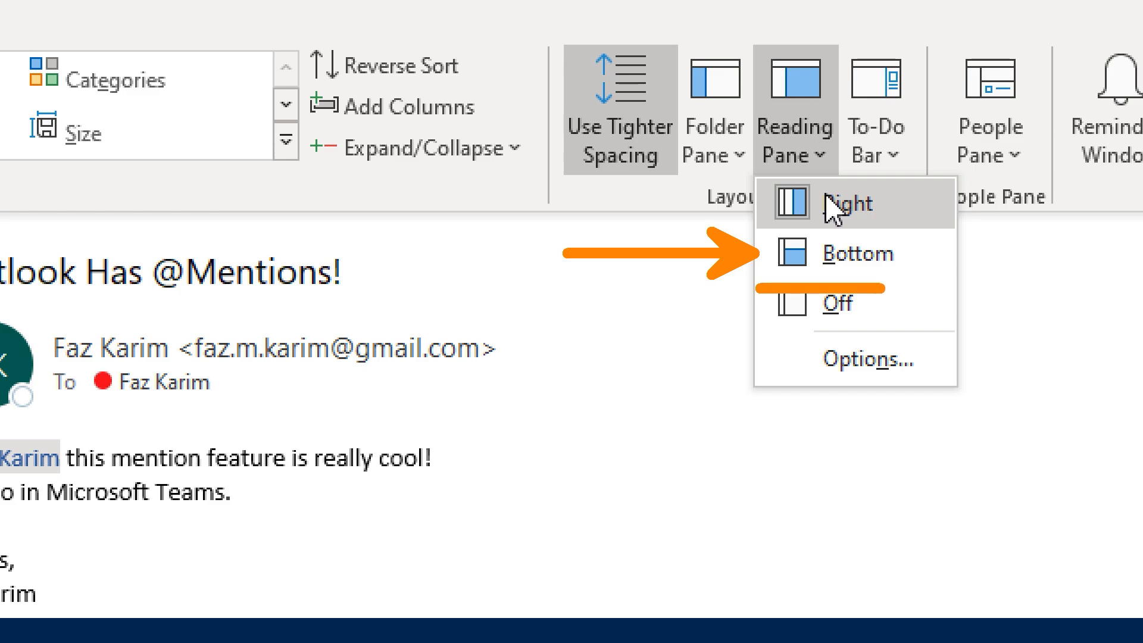
pyautogui.click(831, 208)
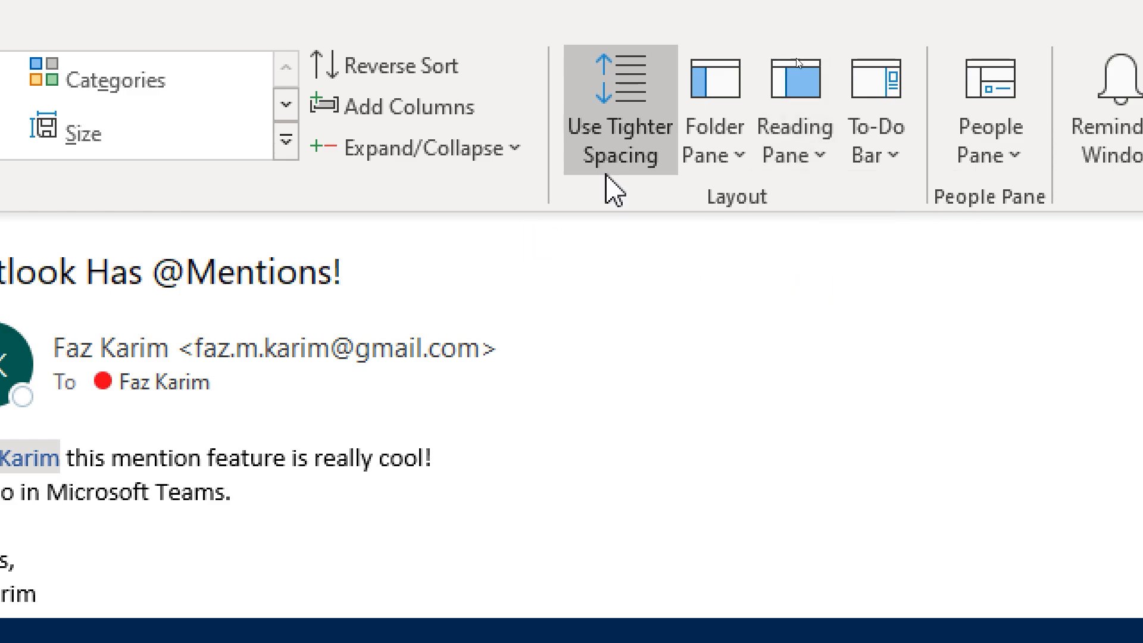
# Step: Set the reading pane position to Bottom and enlarge the message list above it
pyautogui.click(792, 156)
pyautogui.click(830, 269)
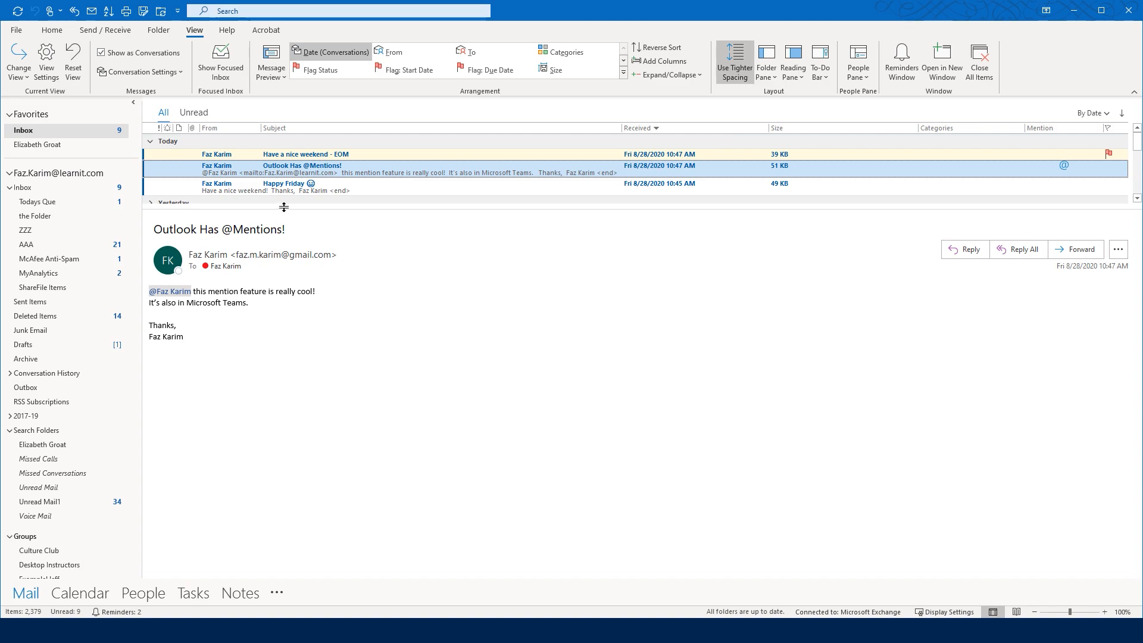
pyautogui.moveTo(286, 208); pyautogui.dragTo(291, 302)
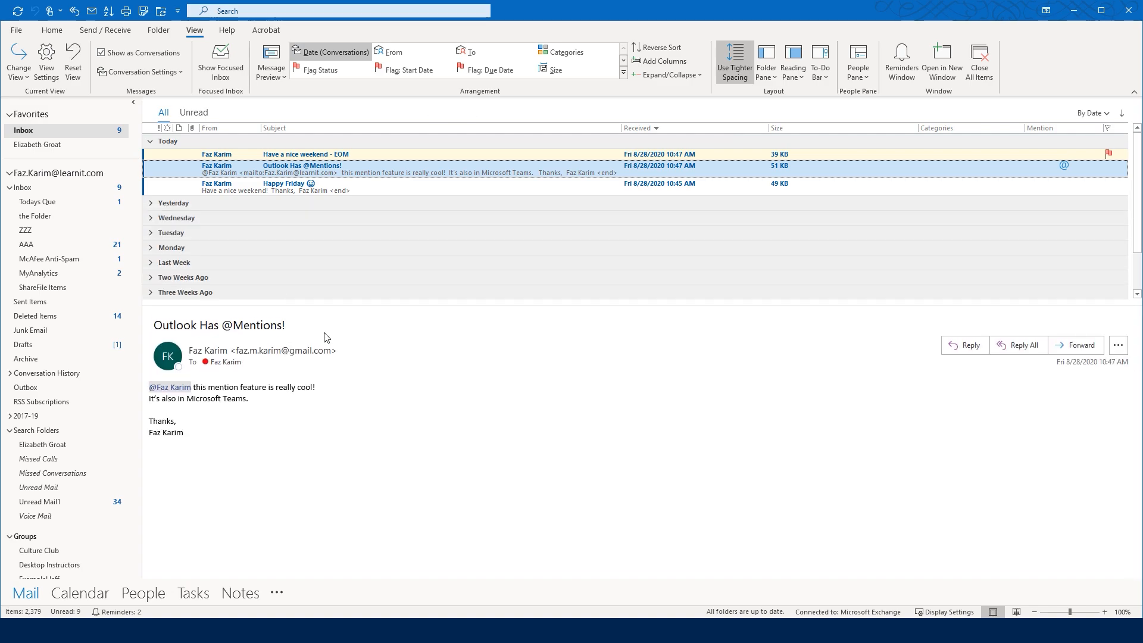
# Step: Set the reading pane position to Right and widen the message list until it shows columns
pyautogui.click(794, 72)
pyautogui.click(809, 94)
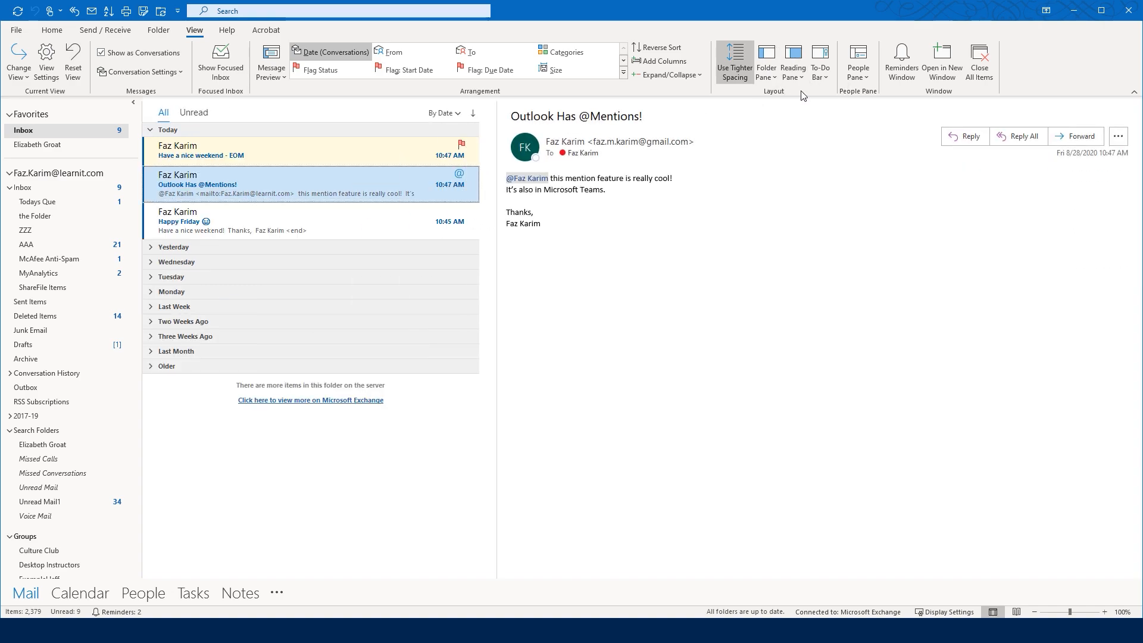
pyautogui.moveTo(494, 242); pyautogui.dragTo(649, 238)
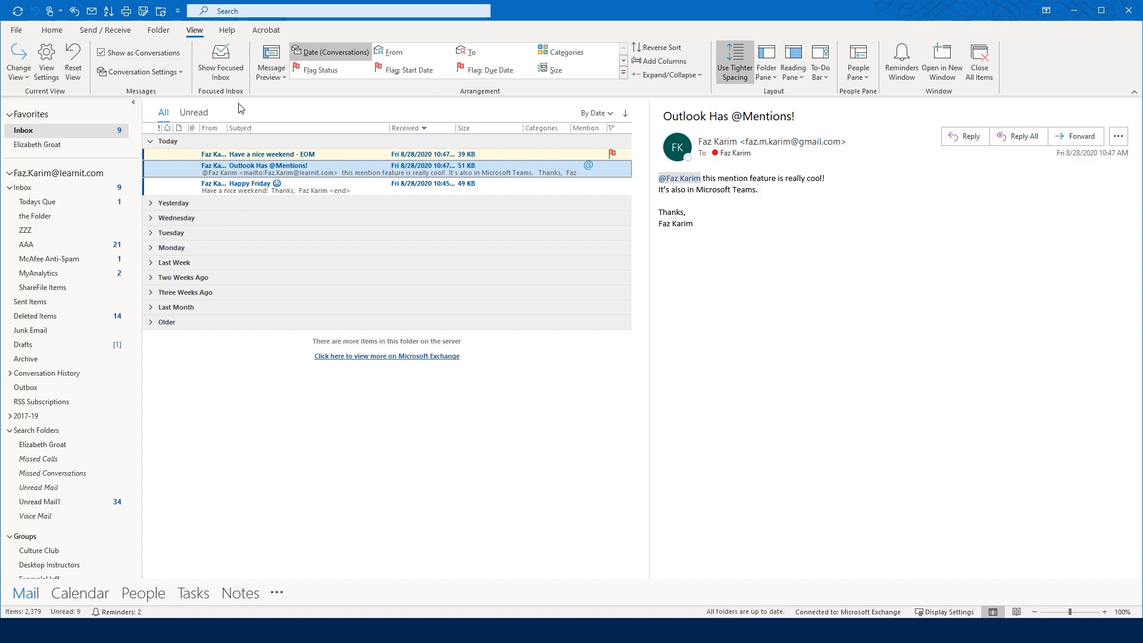
# Step: Add the Reply and Forward commands to the Quick Access Toolbar and check the options for Reply All
pyautogui.click(46, 32)
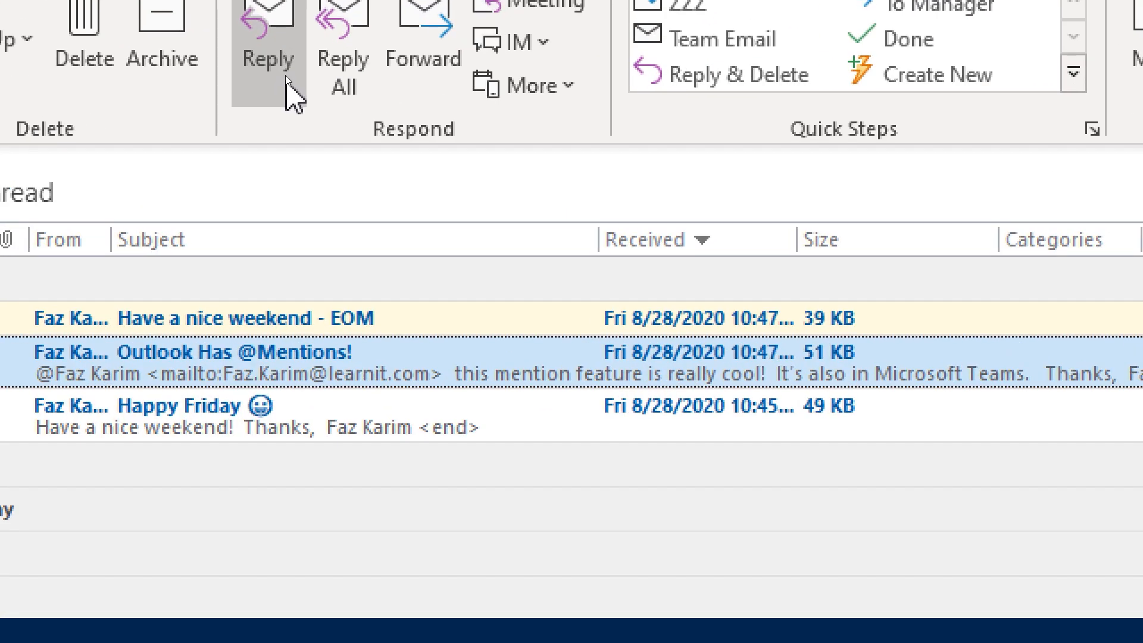
pyautogui.rightClick(286, 77)
pyautogui.click(348, 117)
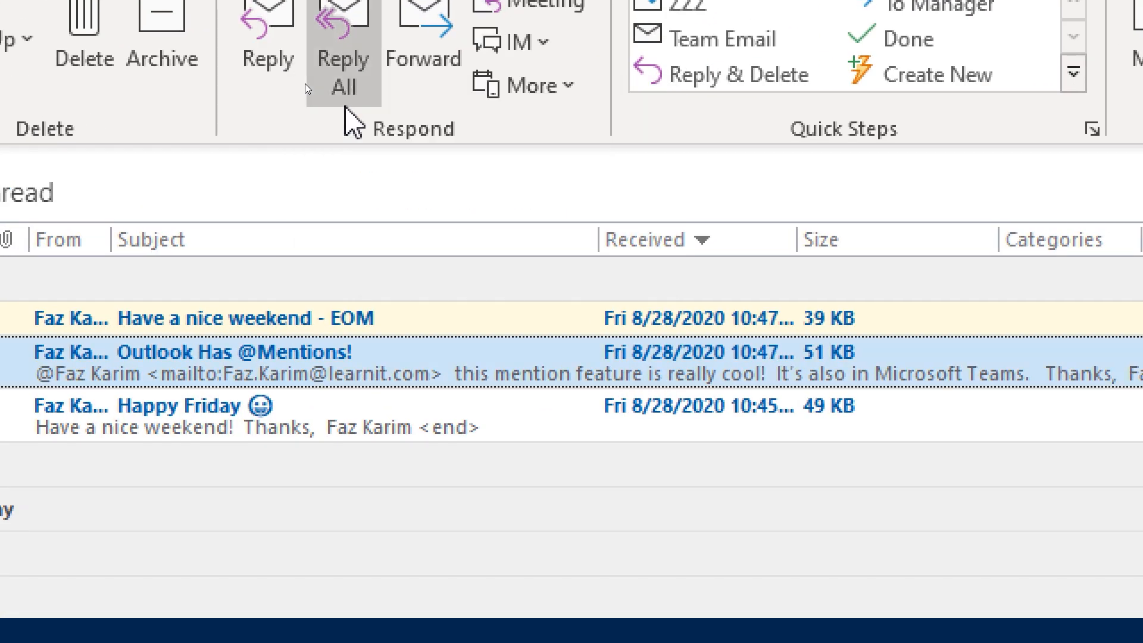
pyautogui.rightClick(333, 84)
pyautogui.press('Escape')
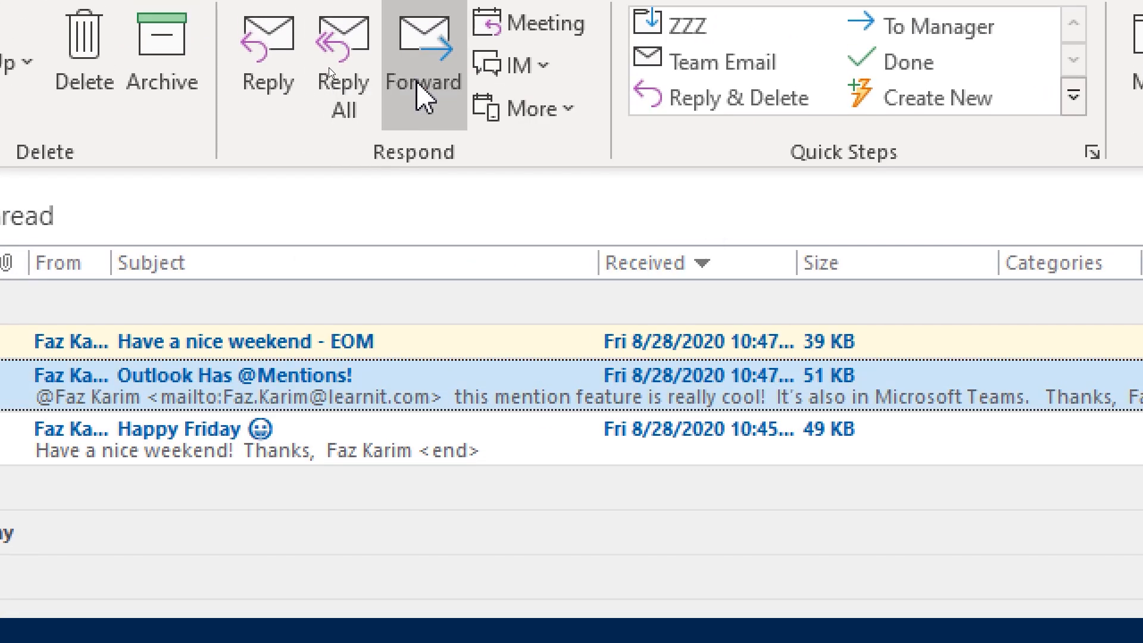
pyautogui.rightClick(422, 85)
pyautogui.click(508, 126)
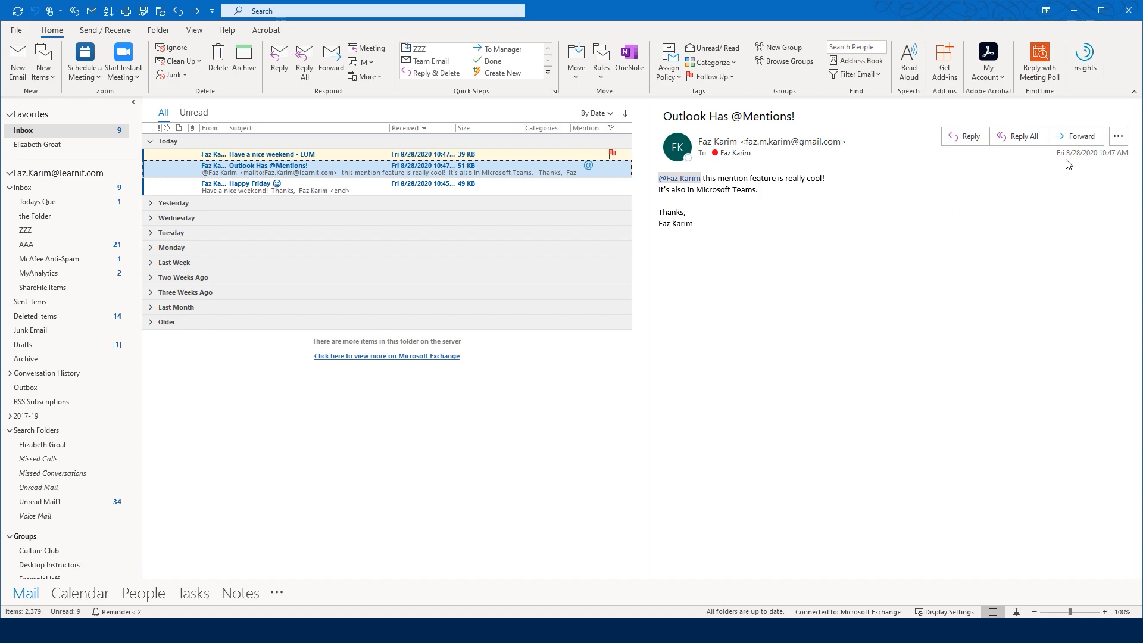
pyautogui.click(1119, 139)
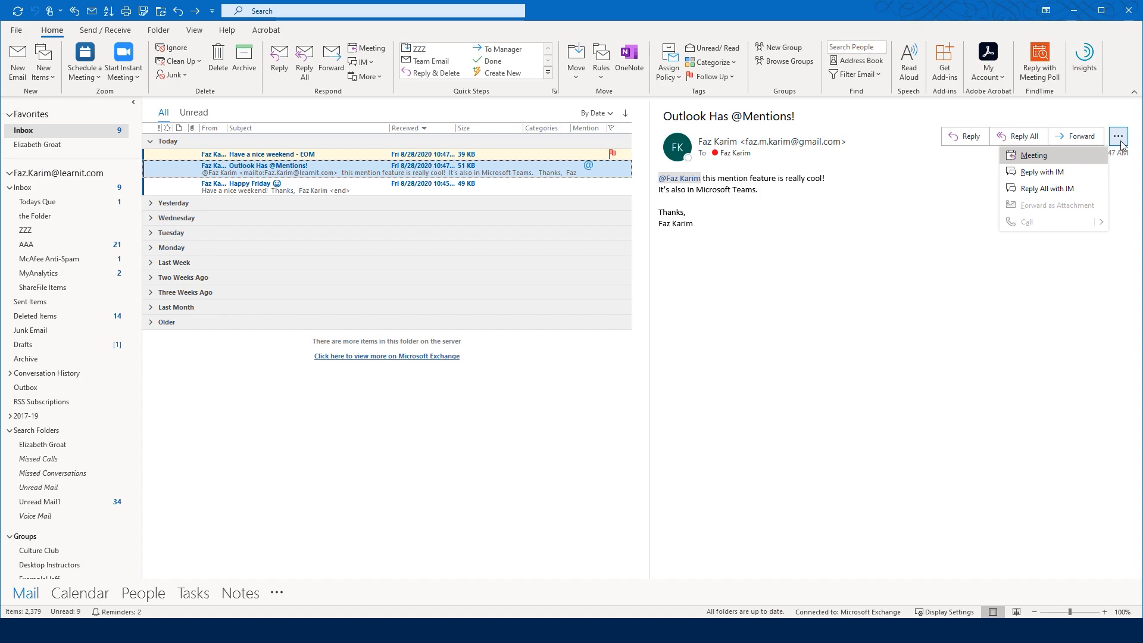
pyautogui.click(1120, 142)
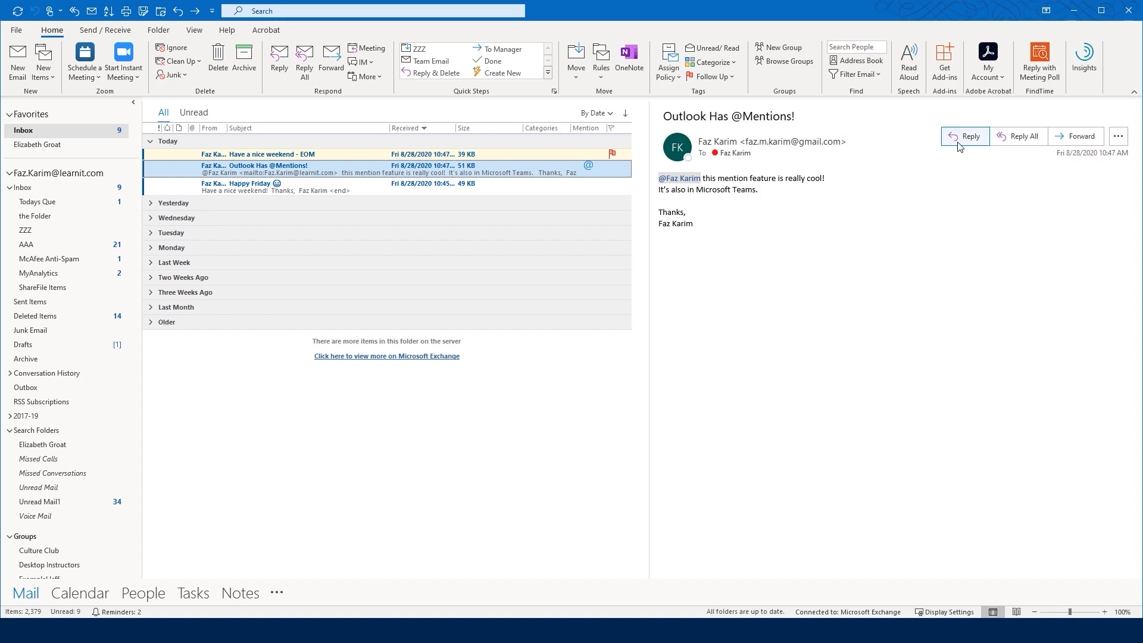
pyautogui.click(965, 136)
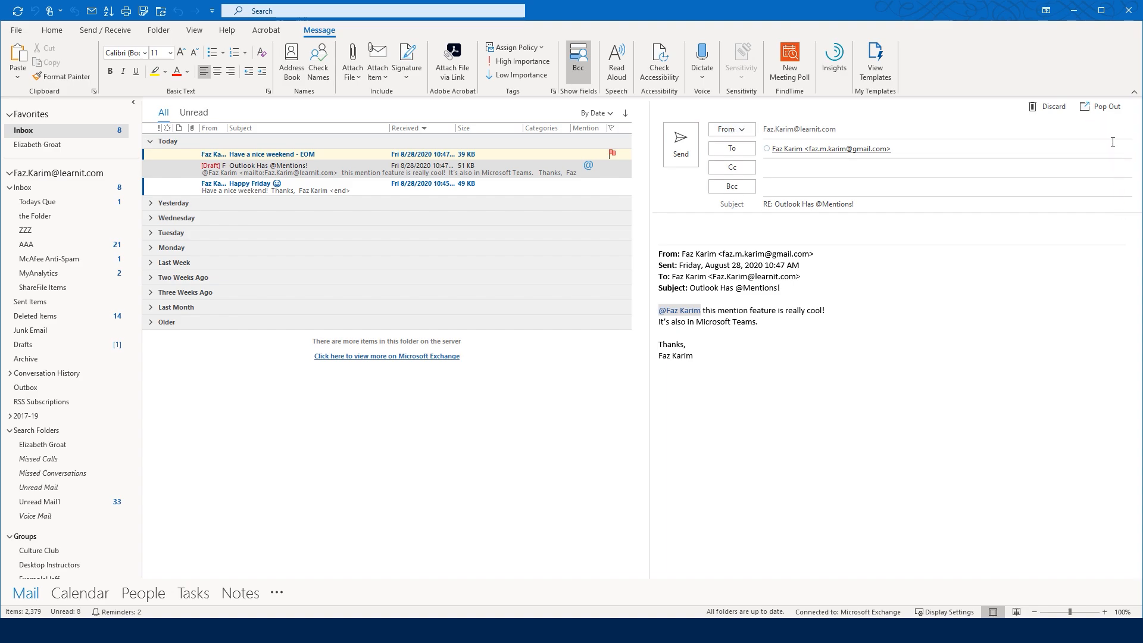
pyautogui.click(1101, 106)
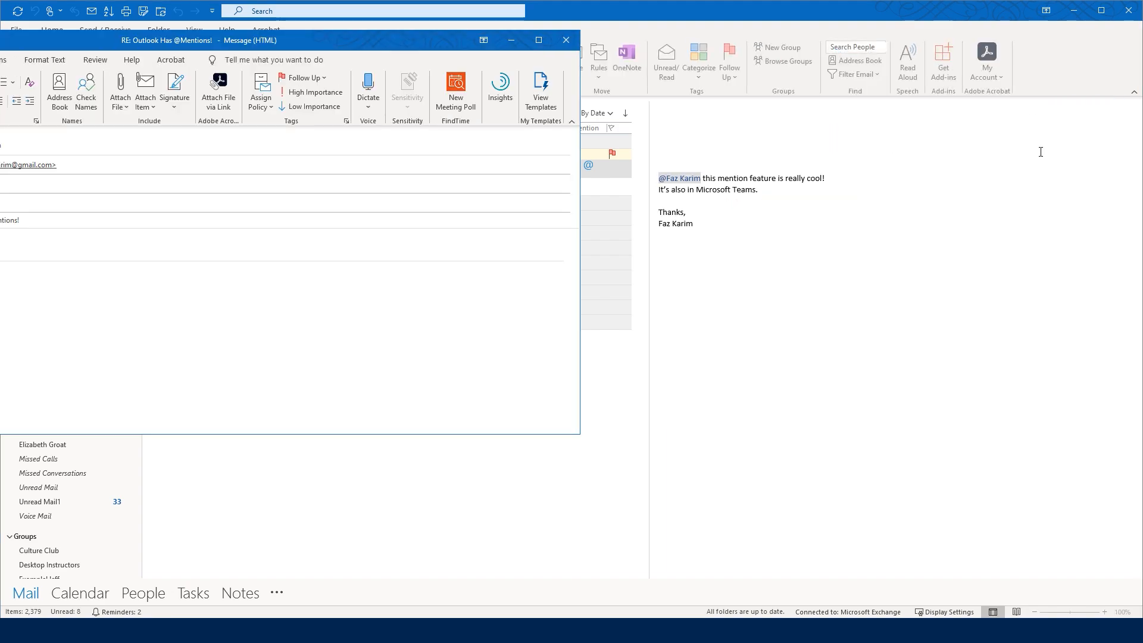
pyautogui.moveTo(329, 44); pyautogui.dragTo(716, 136)
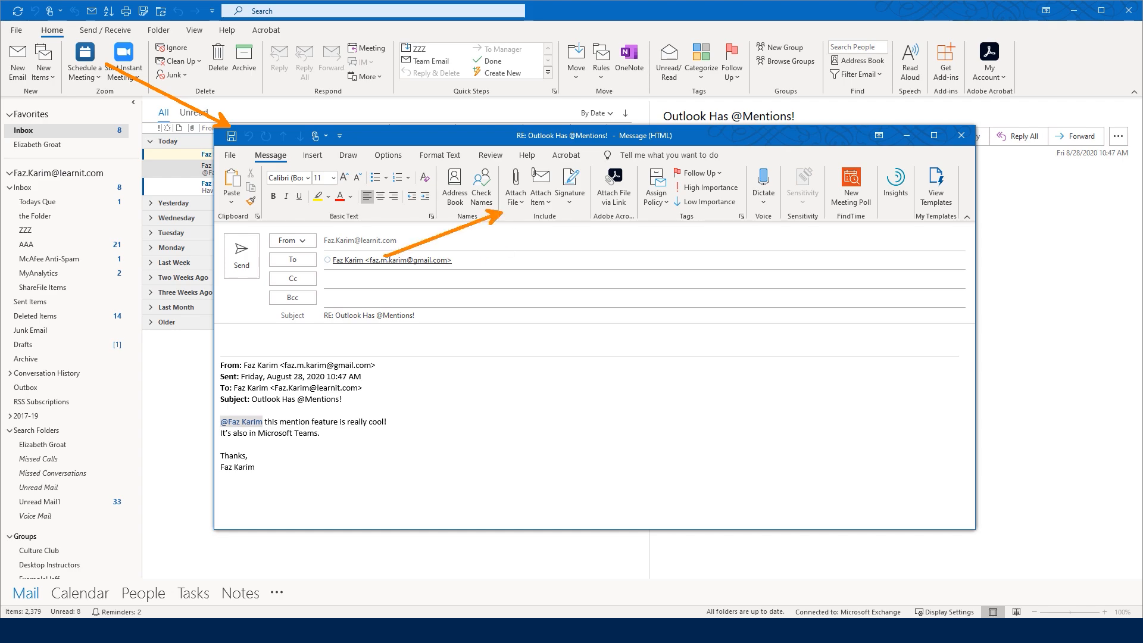
# Step: Check the recent files and the web locations offered for attaching a file to the reply
pyautogui.click(523, 203)
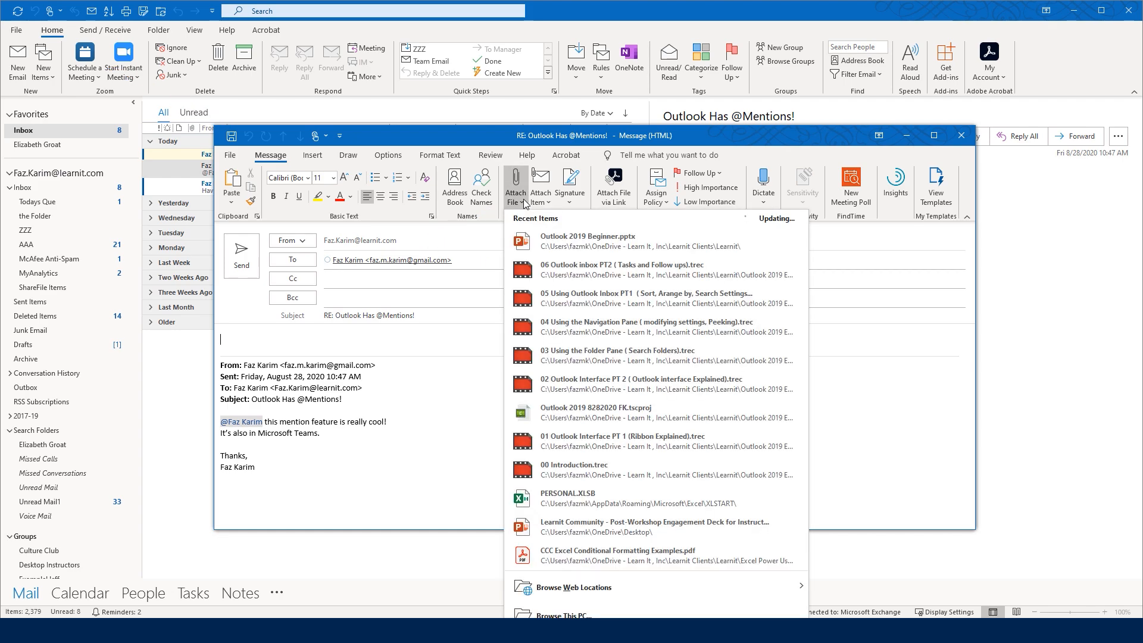
pyautogui.moveTo(603, 581)
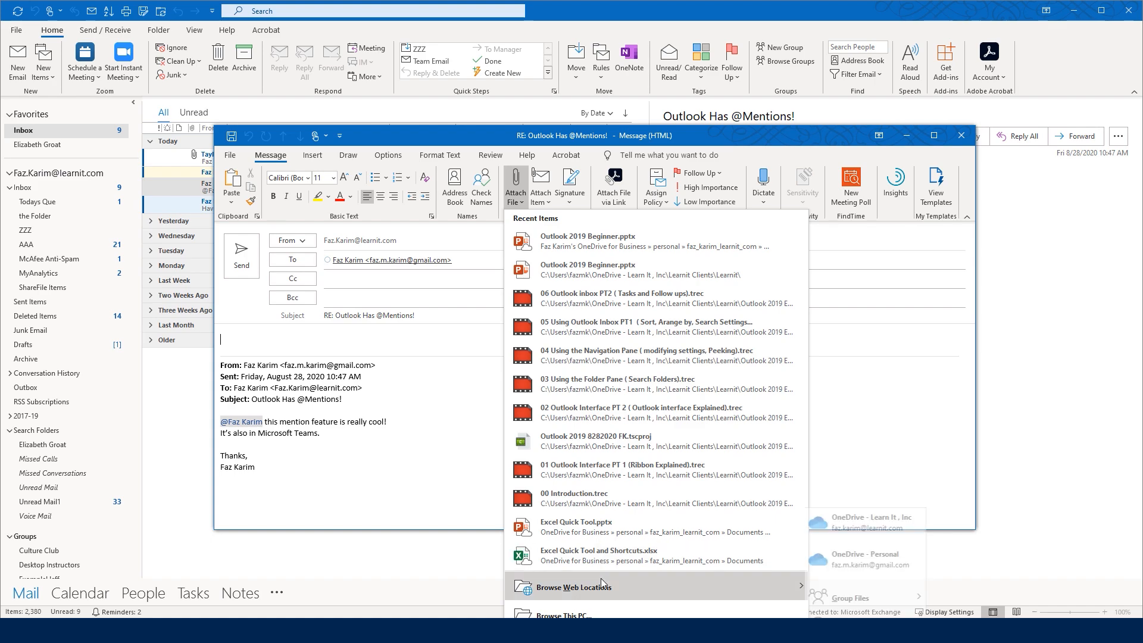
pyautogui.click(511, 207)
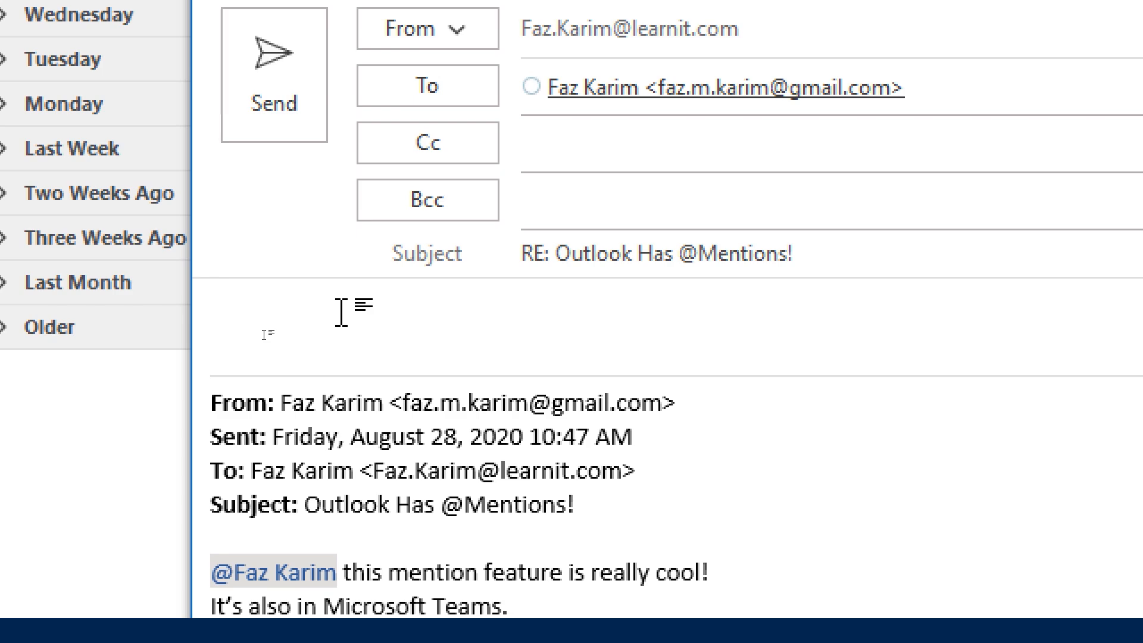
pyautogui.write('@')
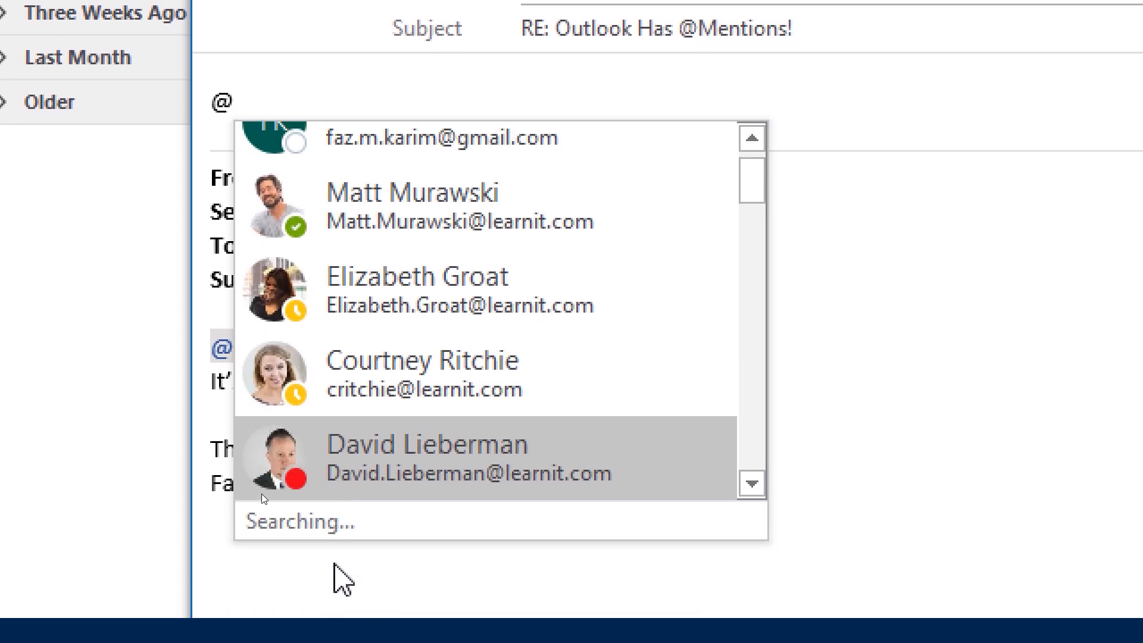
pyautogui.scroll(1, 322, 178)
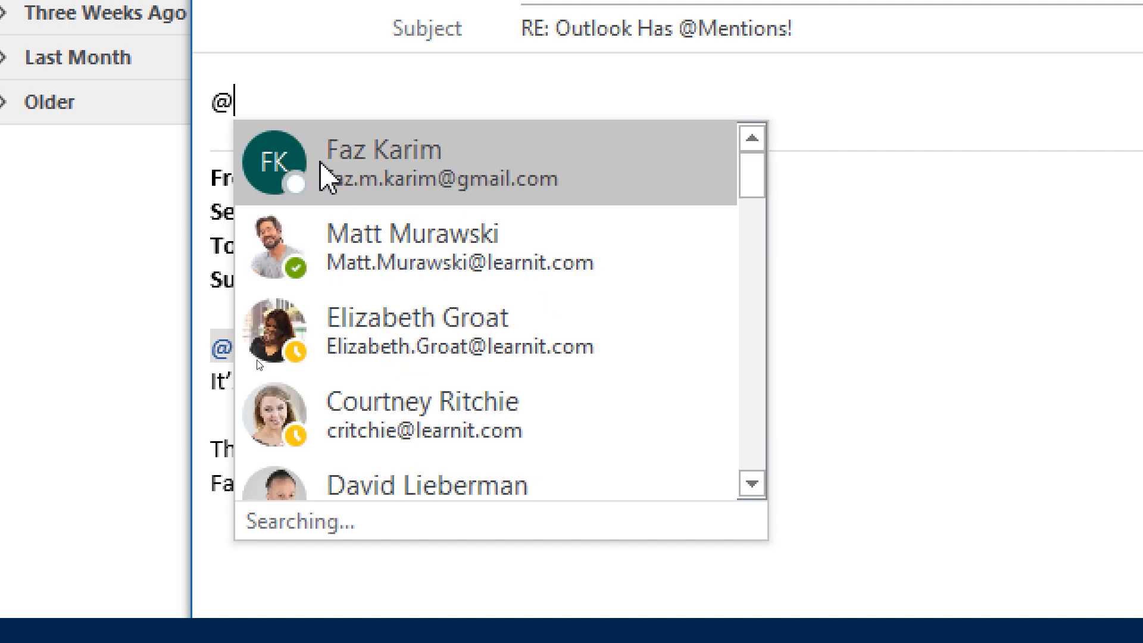
pyautogui.click(342, 321)
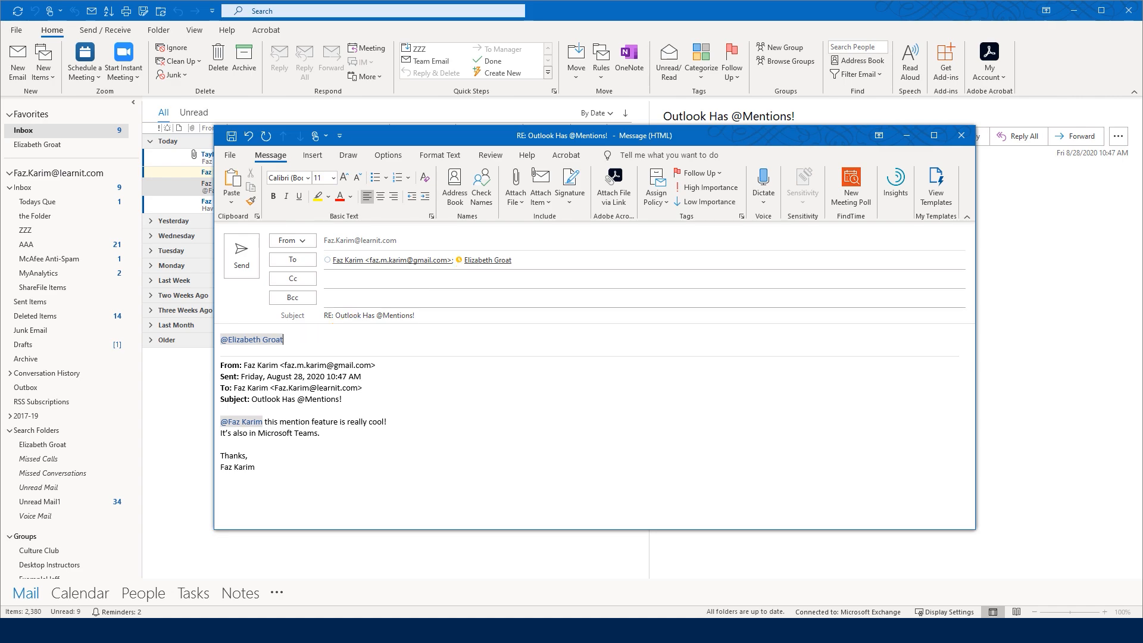
pyautogui.moveTo(291, 343); pyautogui.dragTo(219, 344)
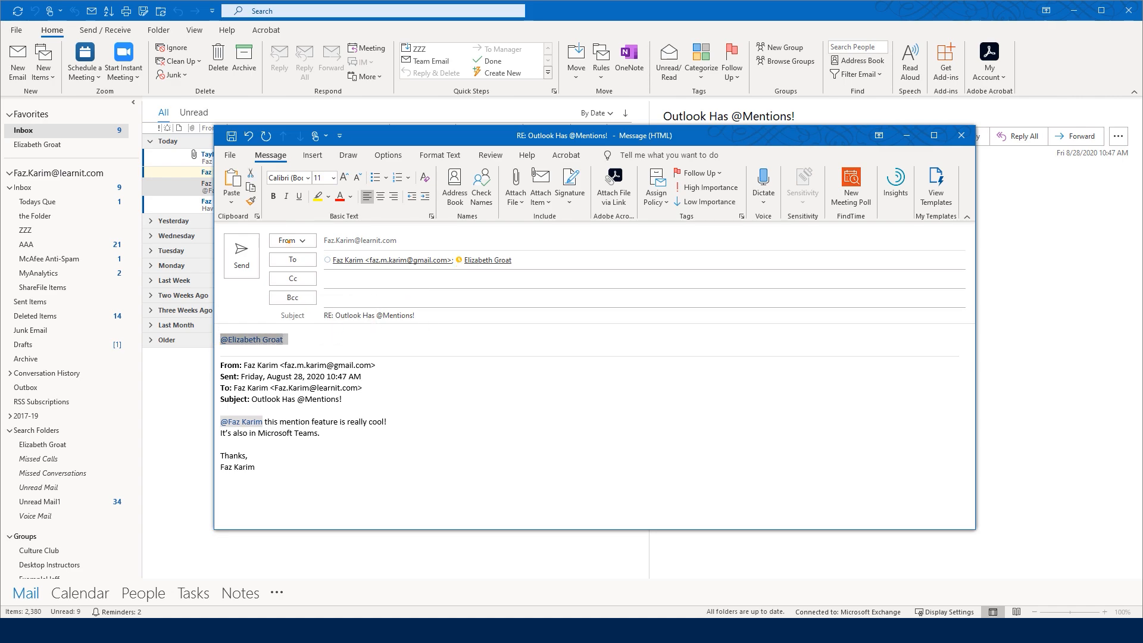
pyautogui.moveTo(265, 246); pyautogui.dragTo(418, 336)
pyautogui.moveTo(397, 239); pyautogui.dragTo(283, 288)
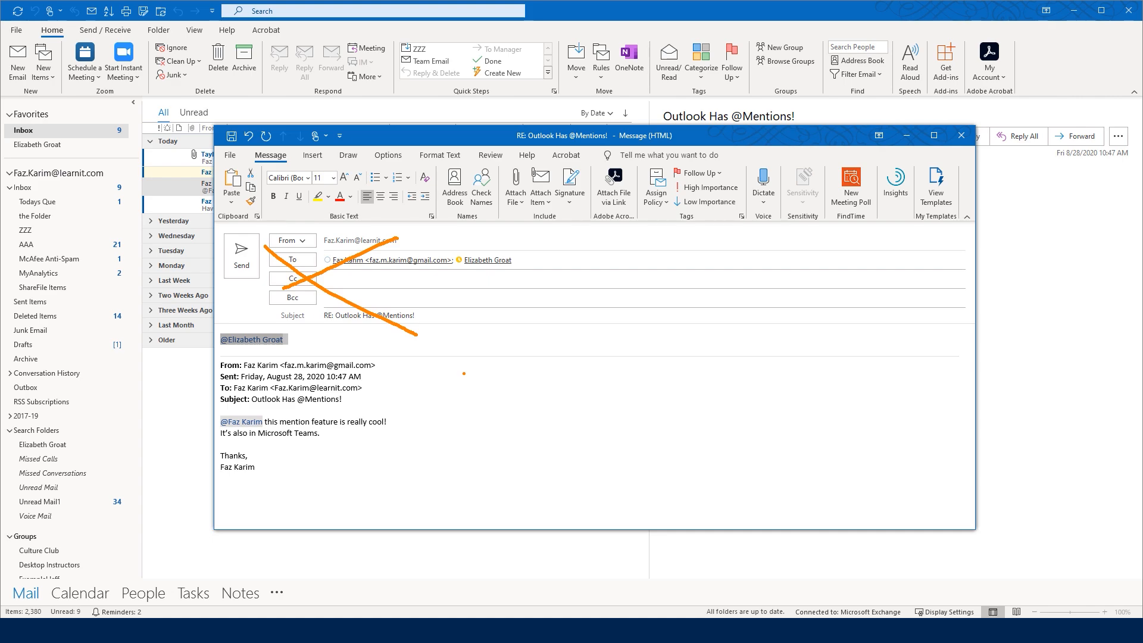
pyautogui.moveTo(321, 349)
pyautogui.mouseDown()
pyautogui.moveTo(337, 369)
pyautogui.moveTo(320, 407)
pyautogui.moveTo(335, 408)
pyautogui.mouseUp()
pyautogui.moveTo(218, 412); pyautogui.dragTo(189, 392)
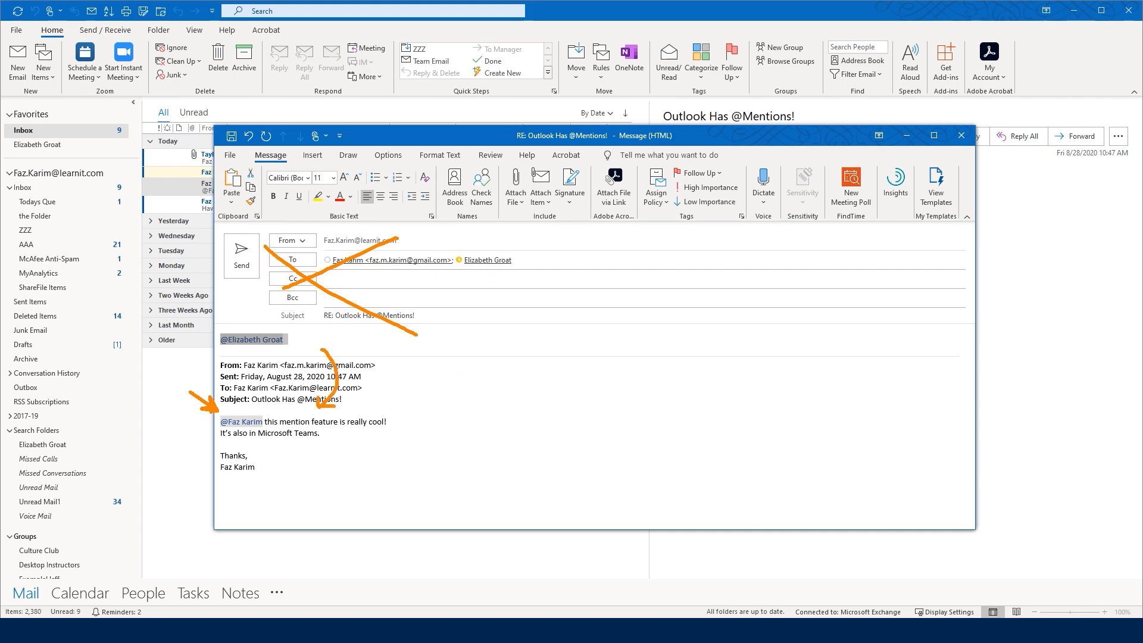
pyautogui.moveTo(229, 430); pyautogui.dragTo(265, 427)
pyautogui.press('Escape')
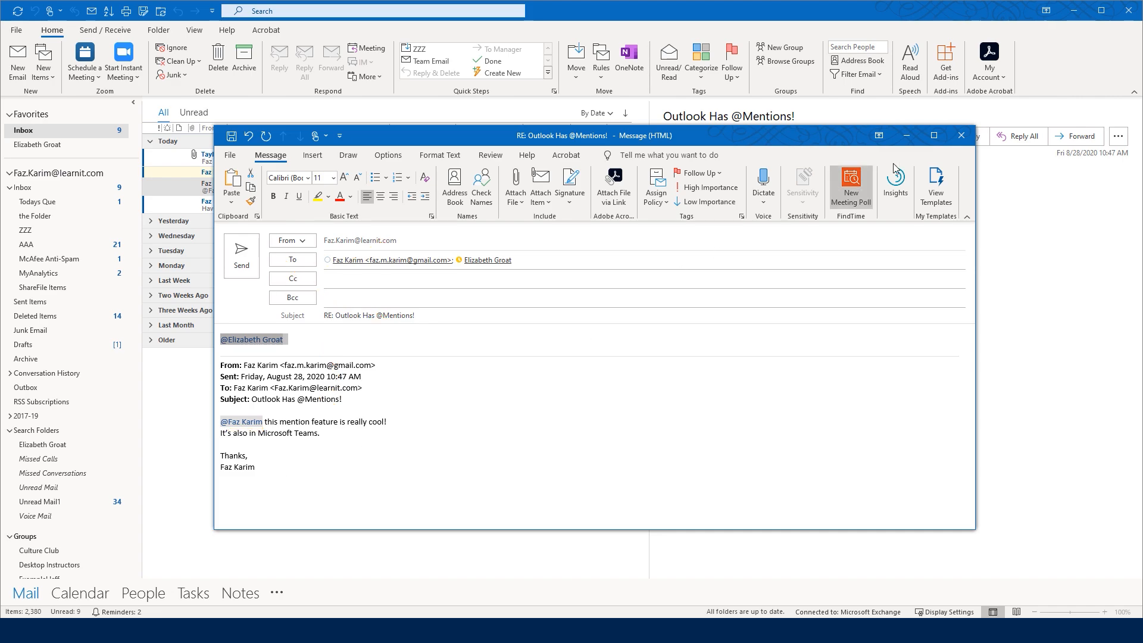
pyautogui.click(961, 135)
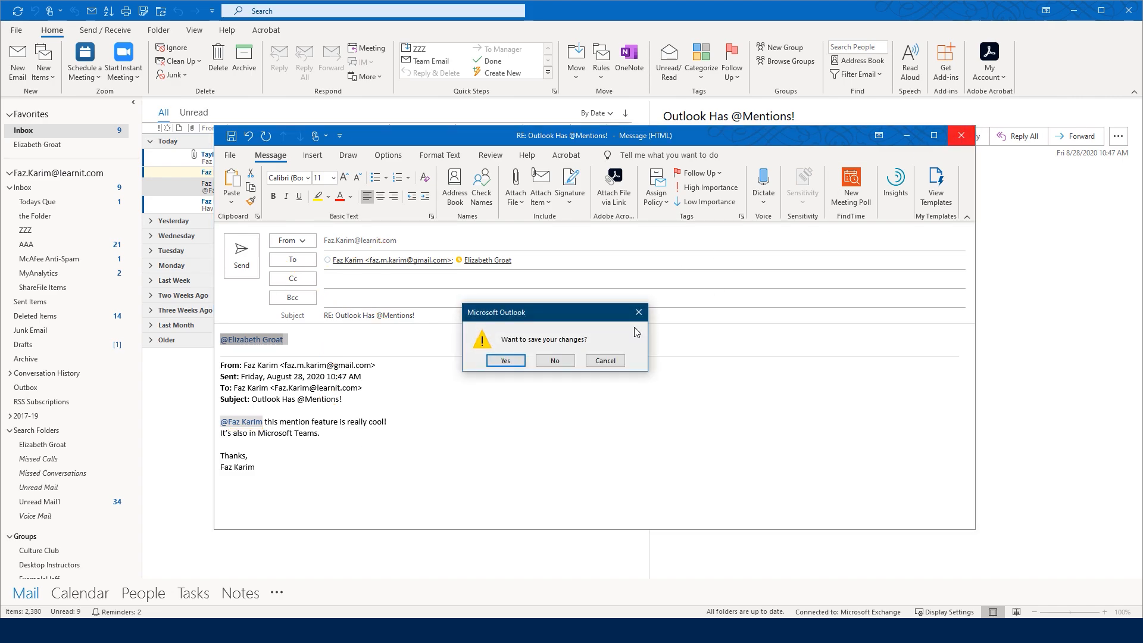
pyautogui.click(554, 361)
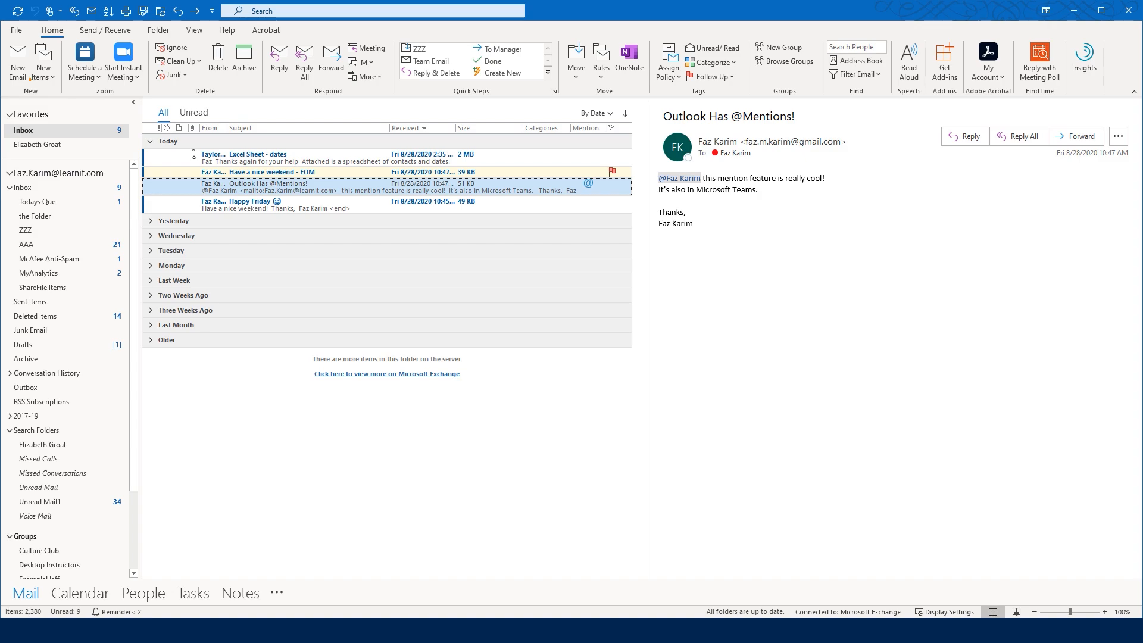
pyautogui.click(19, 65)
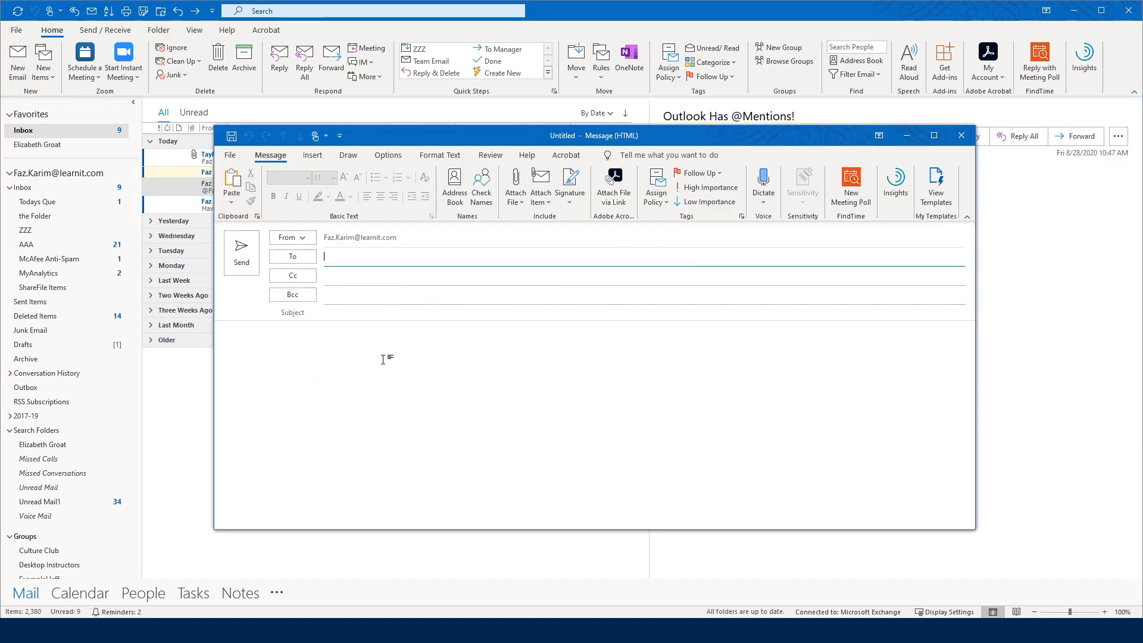
pyautogui.click(274, 351)
pyautogui.write('@')
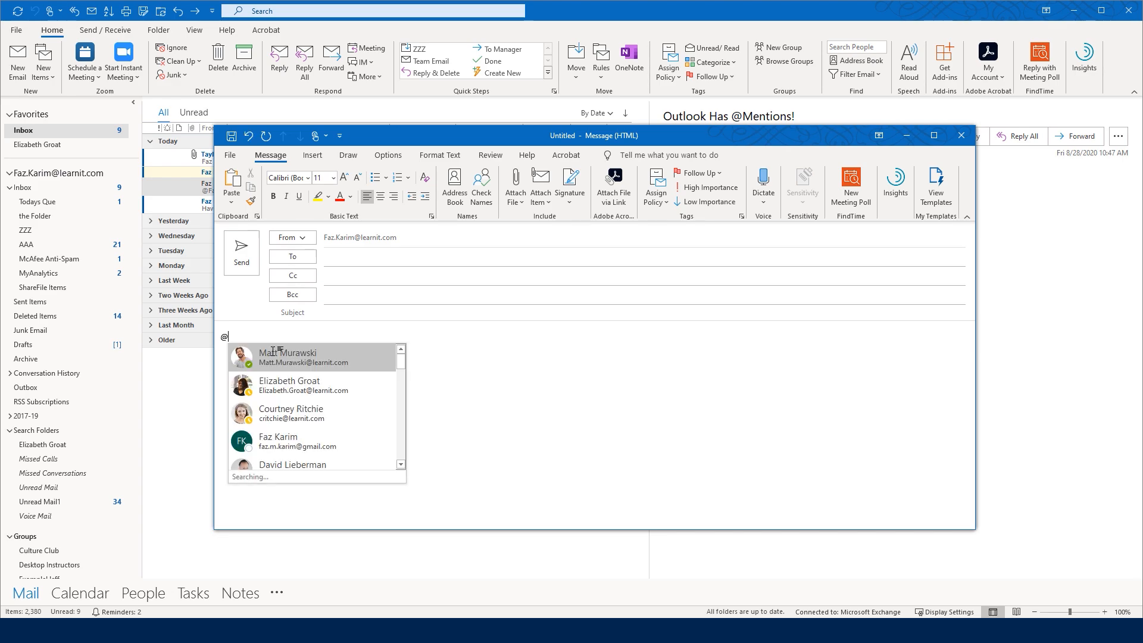
pyautogui.click(274, 352)
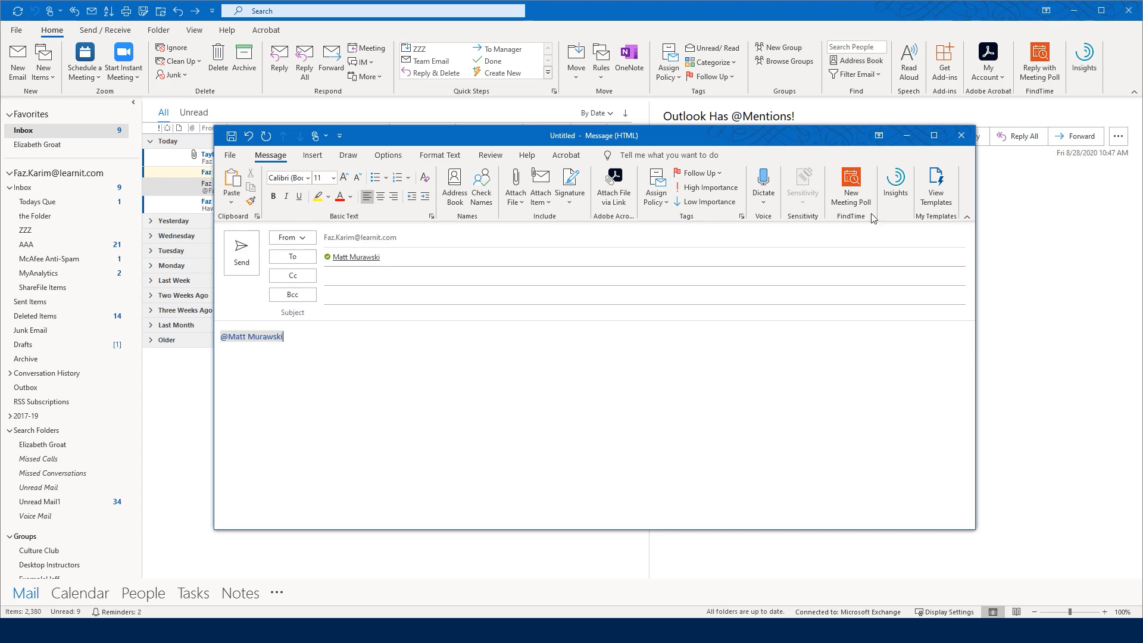
pyautogui.click(906, 135)
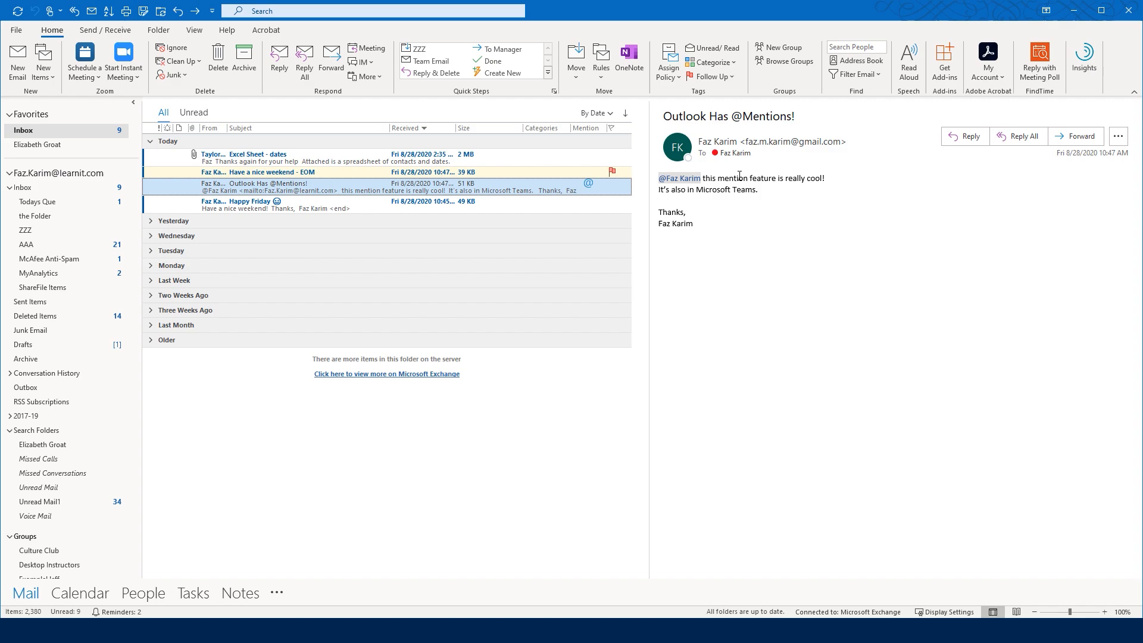
pyautogui.click(689, 185)
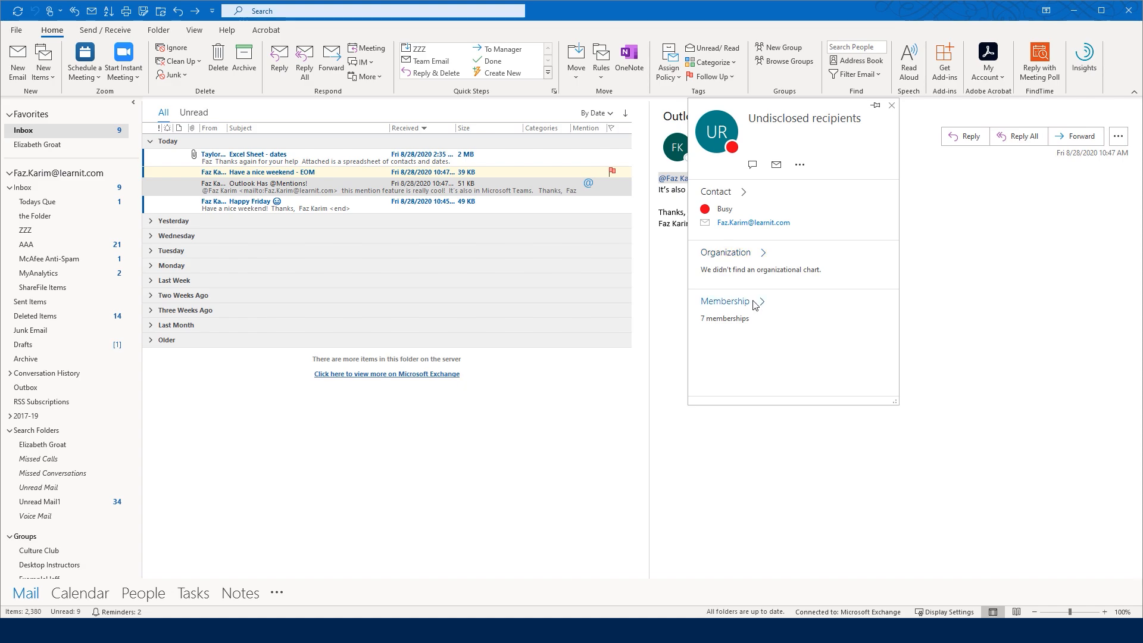
pyautogui.click(891, 106)
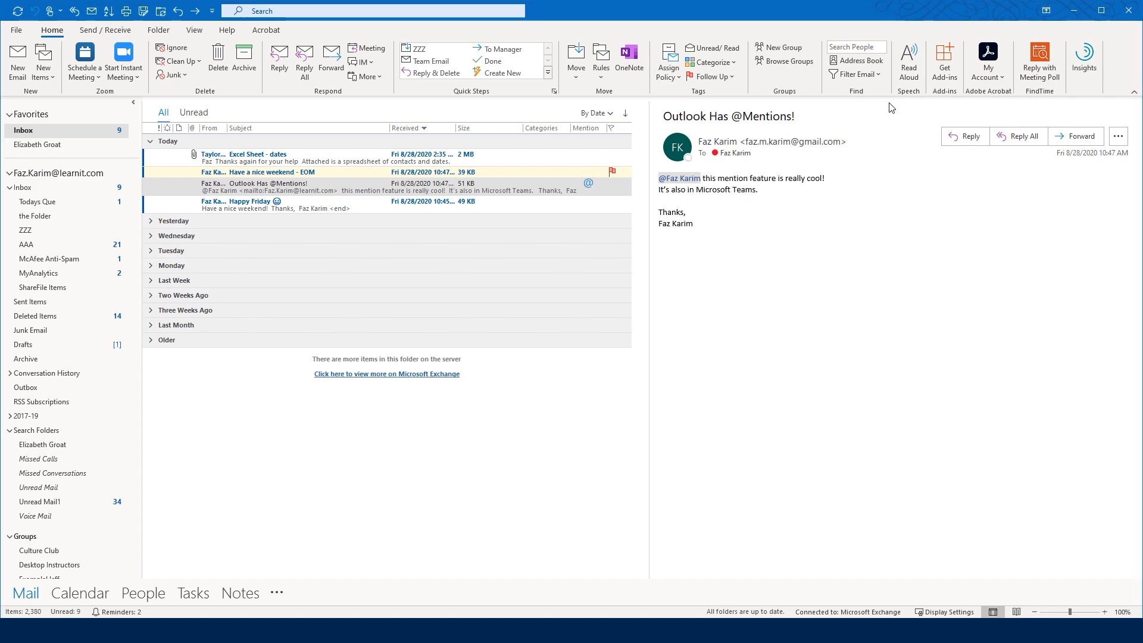
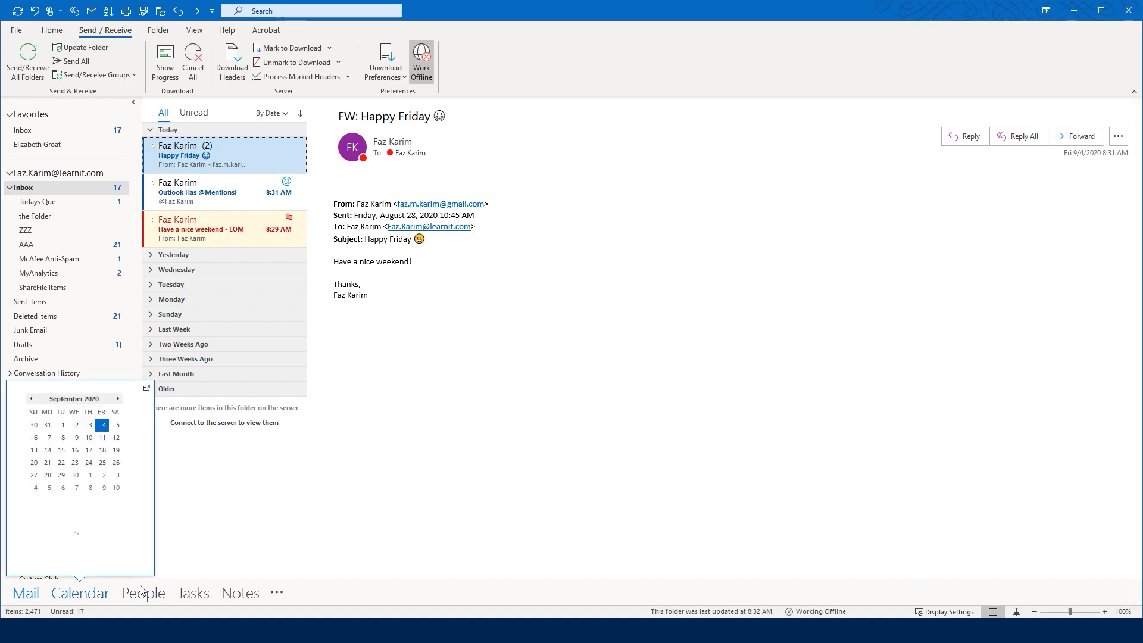
# Step: Dock the Calendar, People and Tasks peeks beside the reading pane and widen the docked area
pyautogui.moveTo(144, 596)
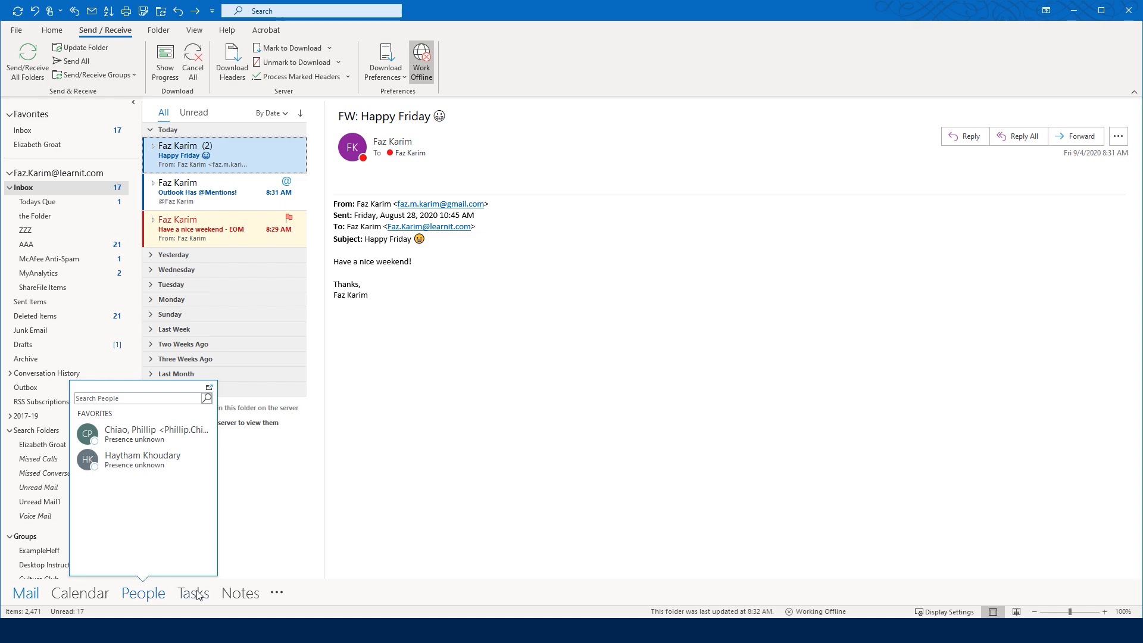
pyautogui.moveTo(203, 596)
pyautogui.moveTo(94, 602)
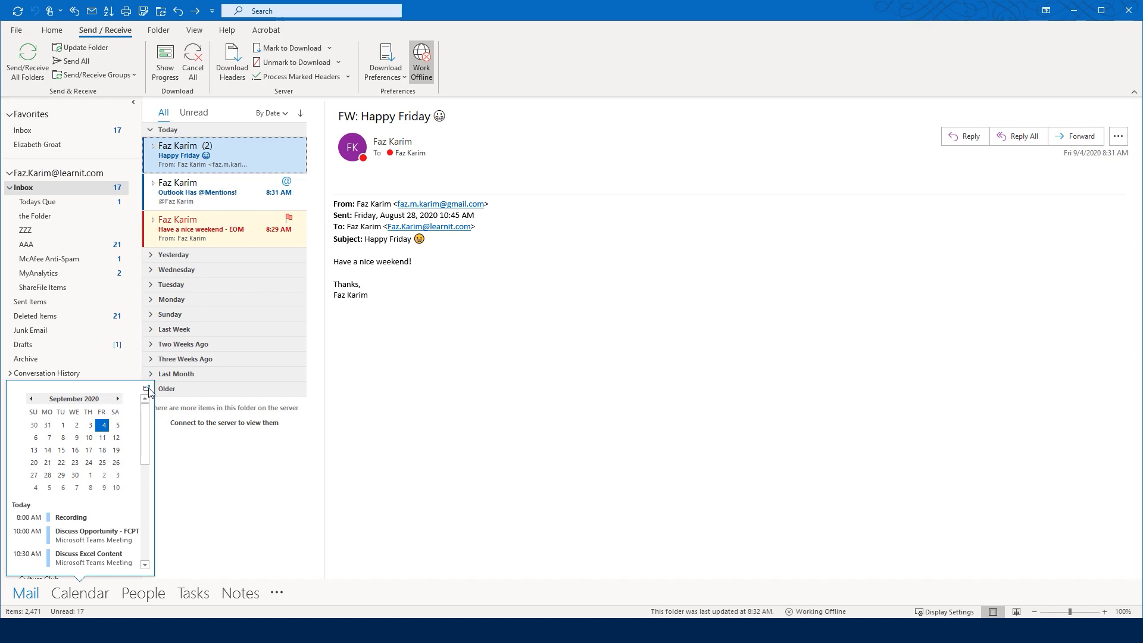
pyautogui.click(145, 388)
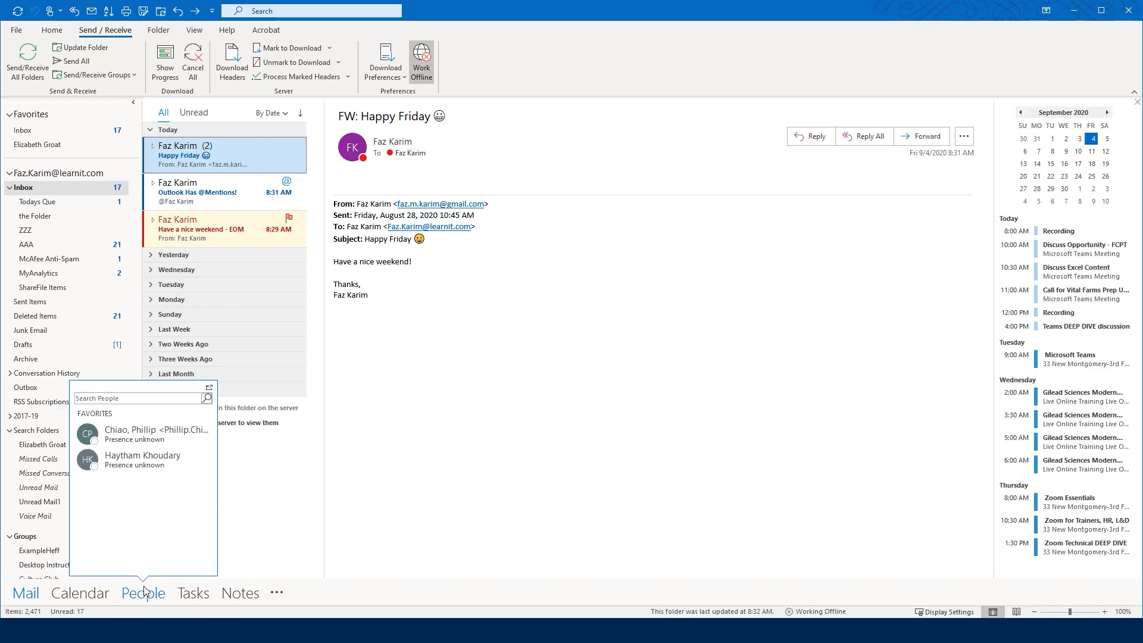
pyautogui.click(209, 388)
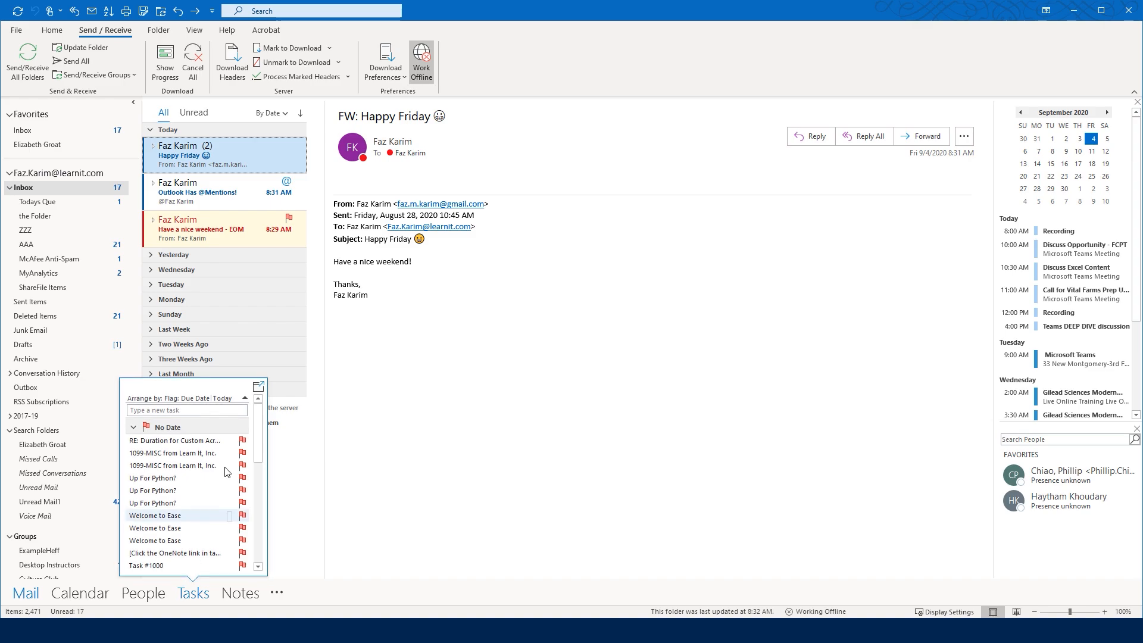
pyautogui.click(259, 387)
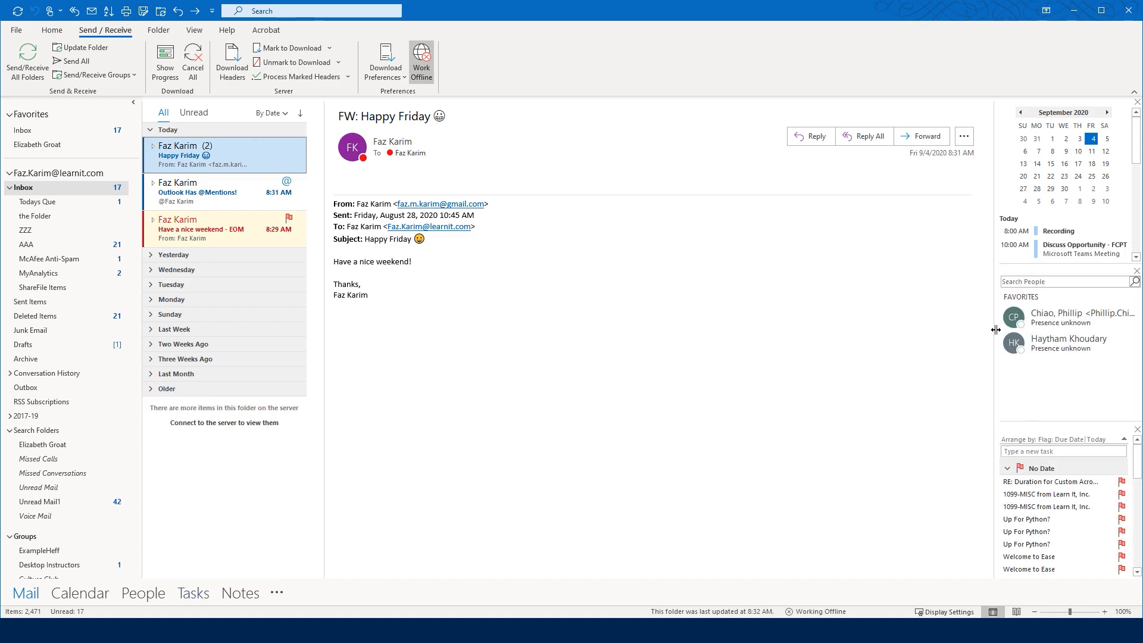
pyautogui.moveTo(994, 335); pyautogui.dragTo(944, 345)
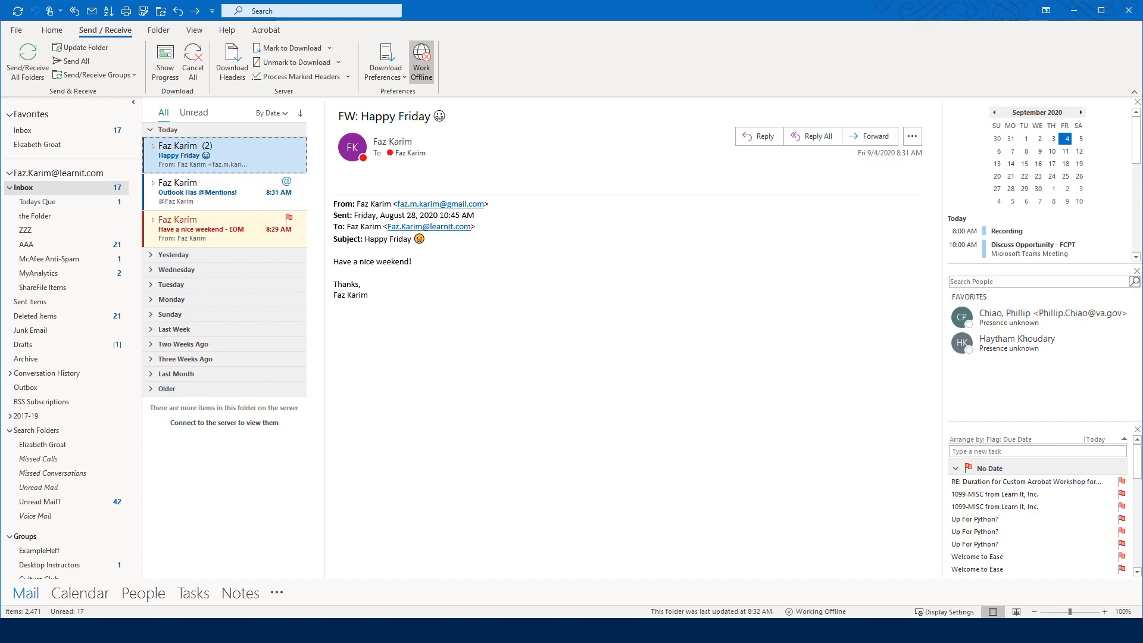
# Step: Close the docked Tasks, People and Calendar peeks one by one
pyautogui.click(1137, 429)
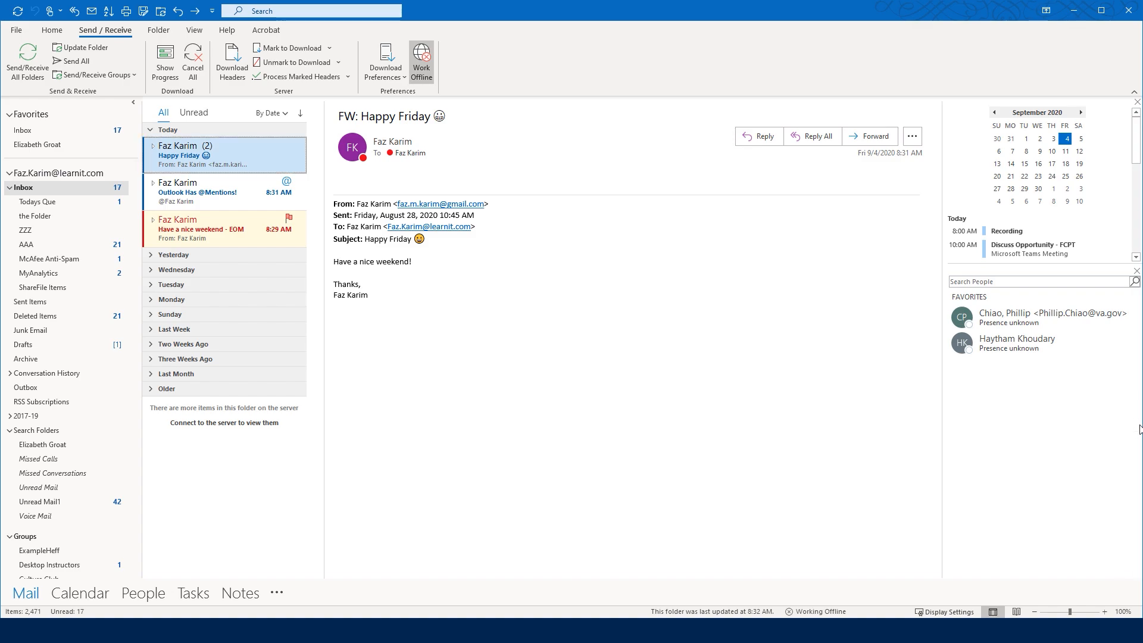
pyautogui.click(1137, 271)
pyautogui.click(1137, 102)
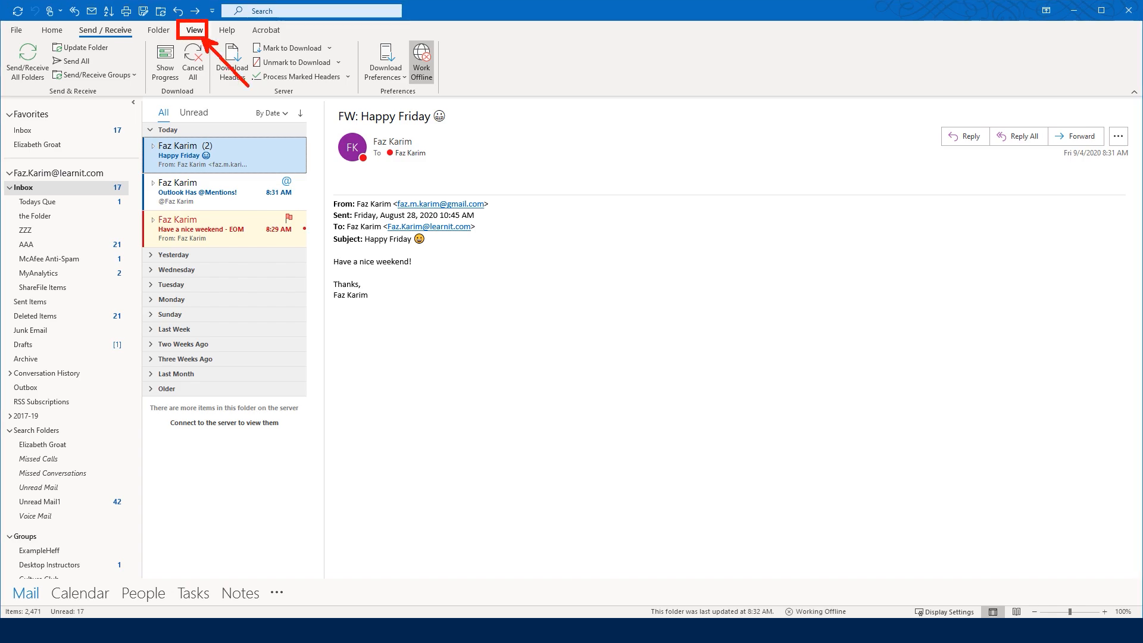
# Step: Show Calendar, People and Tasks in the To-Do Bar using the layout options
pyautogui.click(194, 31)
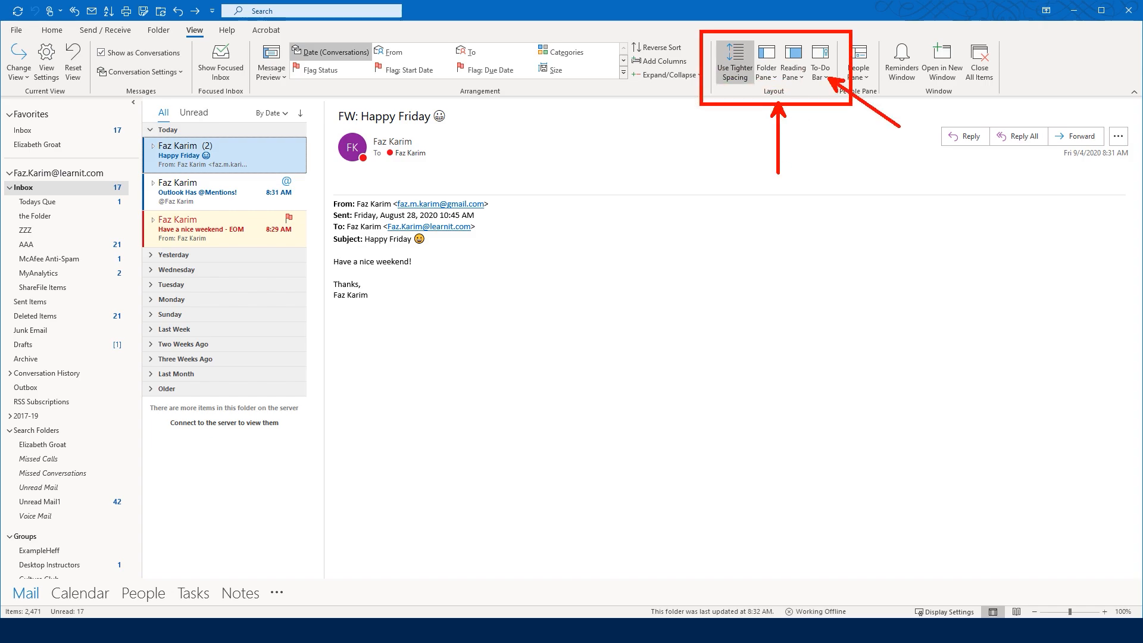
pyautogui.click(827, 80)
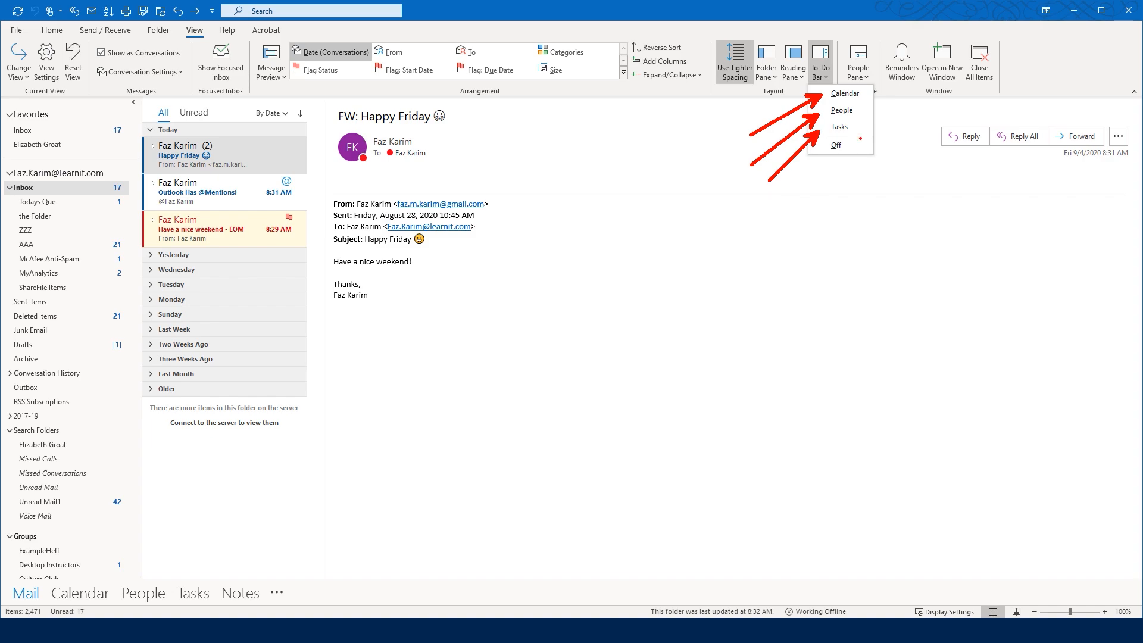
pyautogui.click(848, 172)
pyautogui.click(823, 74)
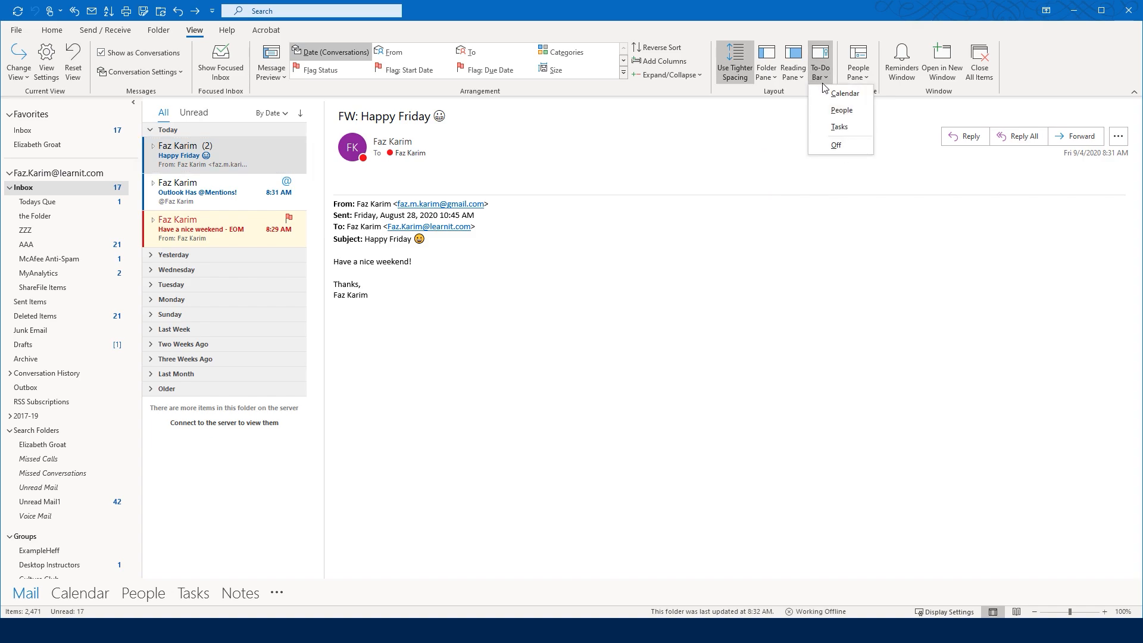
pyautogui.click(833, 100)
pyautogui.click(823, 74)
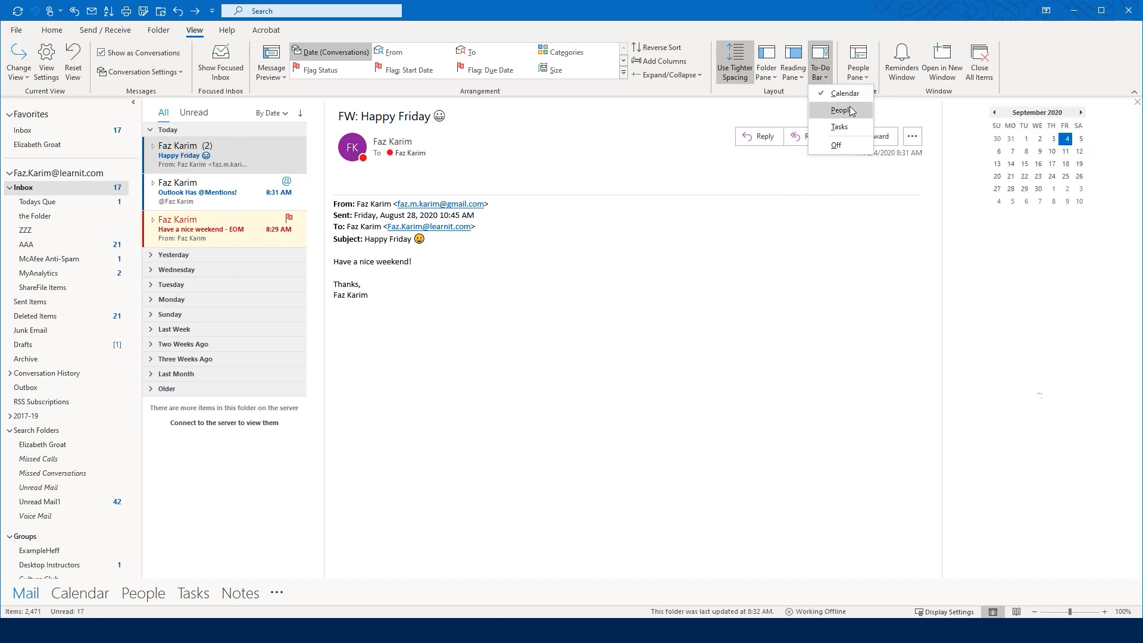
pyautogui.click(846, 109)
pyautogui.click(823, 74)
pyautogui.click(845, 126)
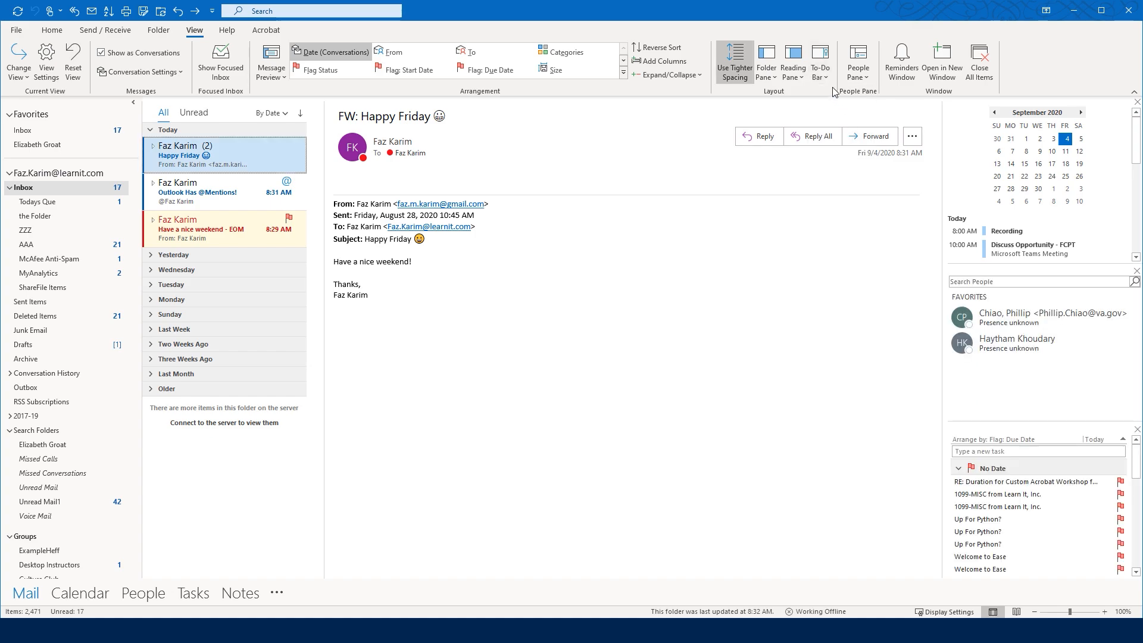
# Step: Turn the To-Do Bar off
pyautogui.click(822, 78)
pyautogui.click(836, 145)
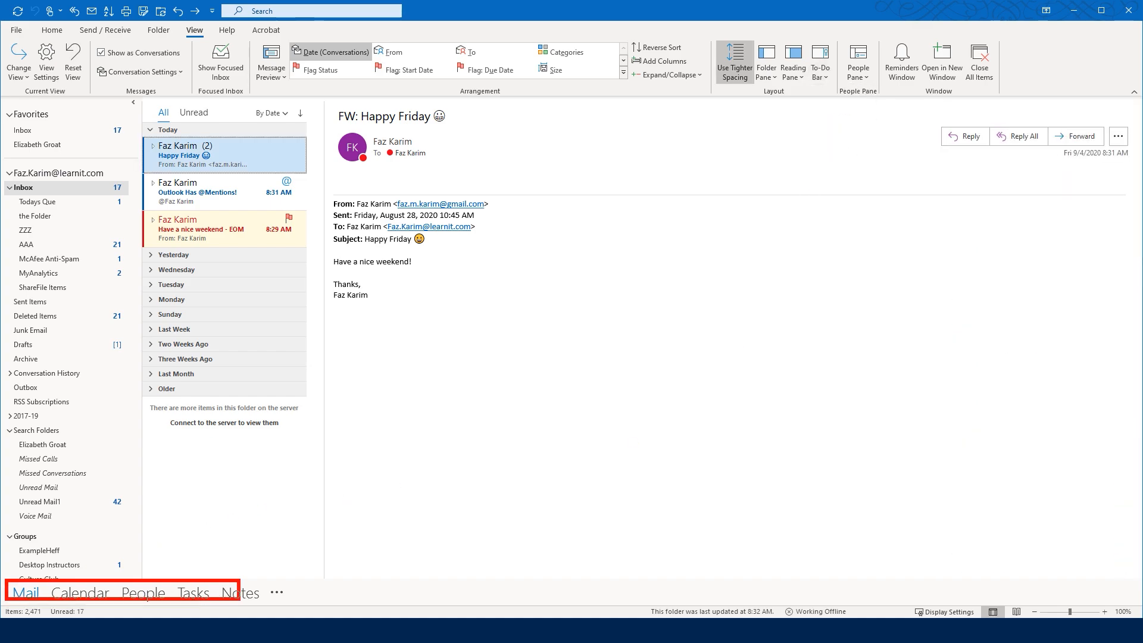
pyautogui.moveTo(206, 576)
pyautogui.mouseDown()
pyautogui.moveTo(261, 522)
pyautogui.moveTo(871, 310)
pyautogui.moveTo(857, 286)
pyautogui.moveTo(835, 391)
pyautogui.mouseUp()
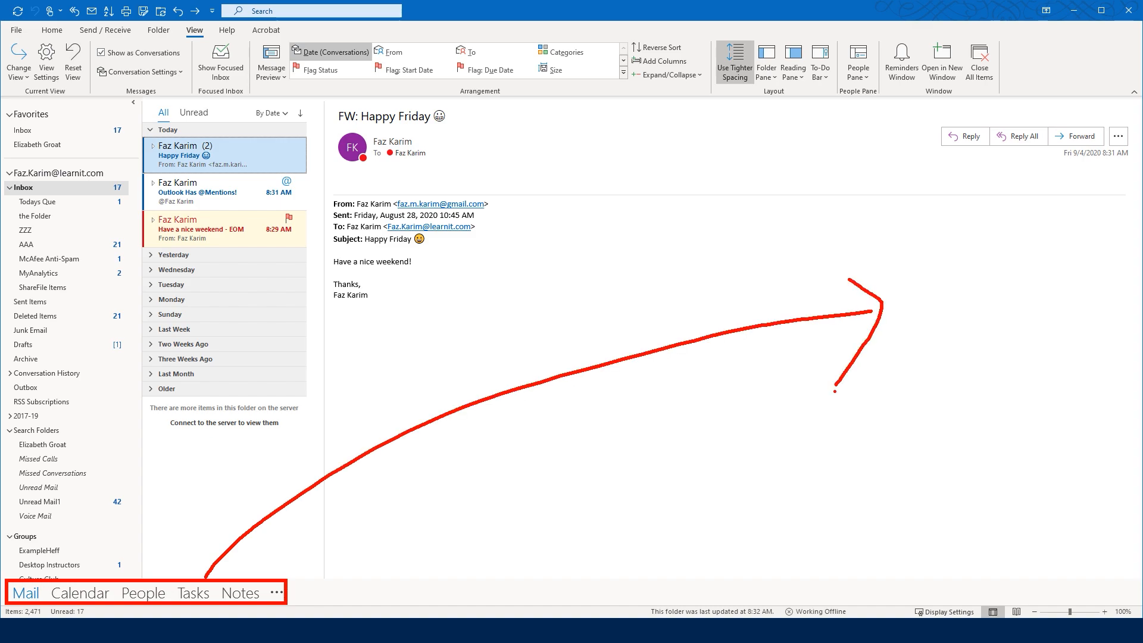
pyautogui.moveTo(207, 34); pyautogui.dragTo(239, 55)
pyautogui.moveTo(738, 101); pyautogui.dragTo(819, 103)
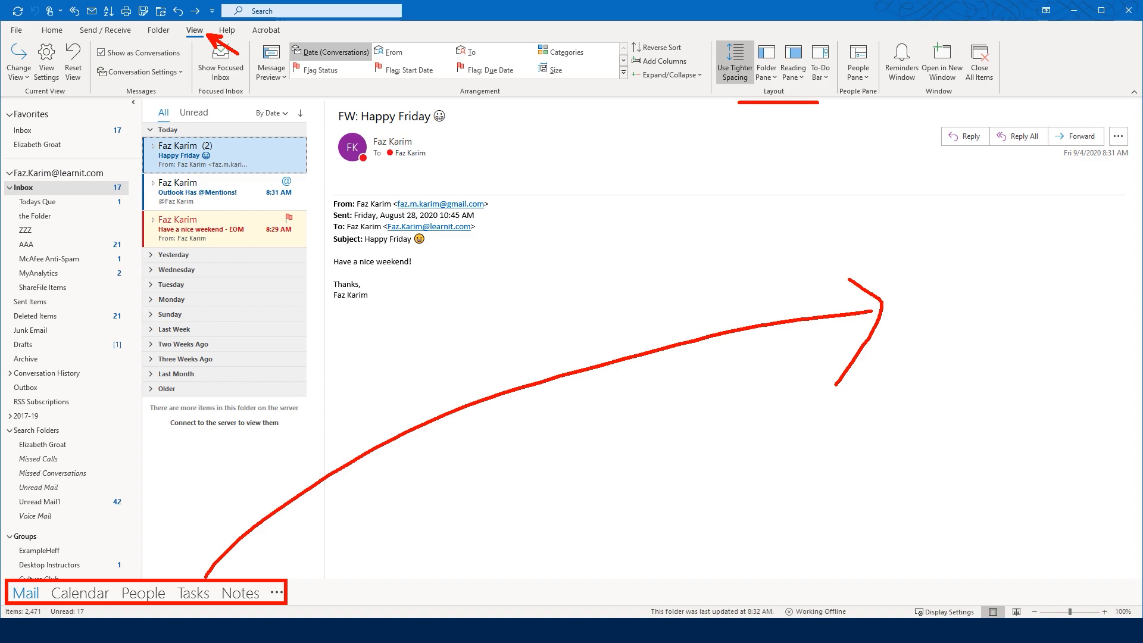
pyautogui.moveTo(804, 40)
pyautogui.mouseDown()
pyautogui.moveTo(803, 105)
pyautogui.moveTo(825, 98)
pyautogui.moveTo(834, 112)
pyautogui.mouseUp()
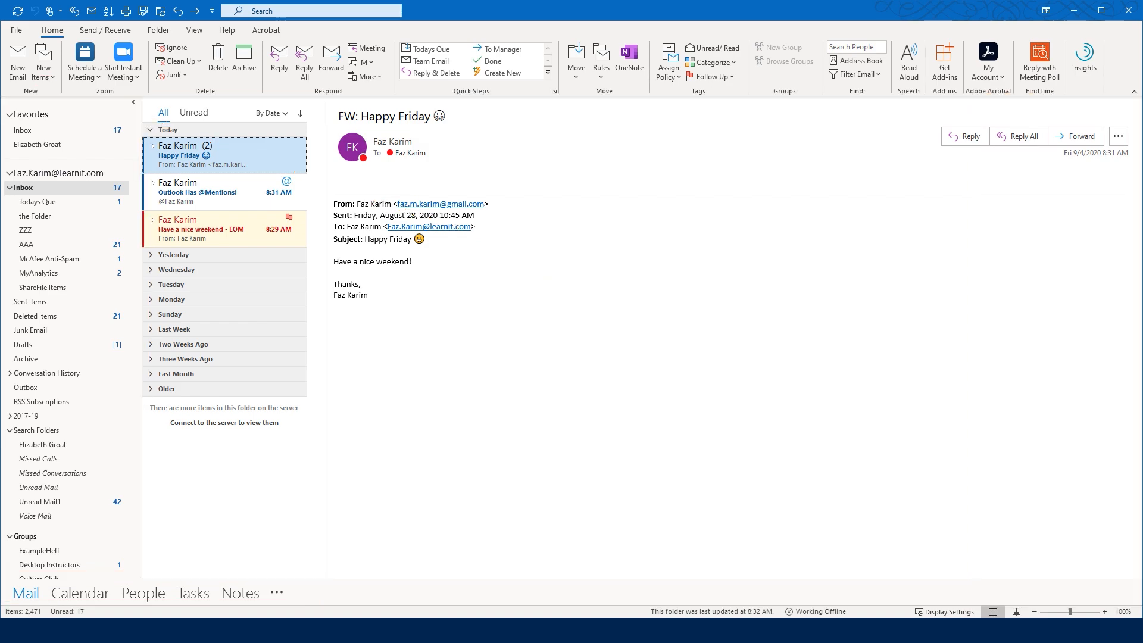
pyautogui.click(19, 66)
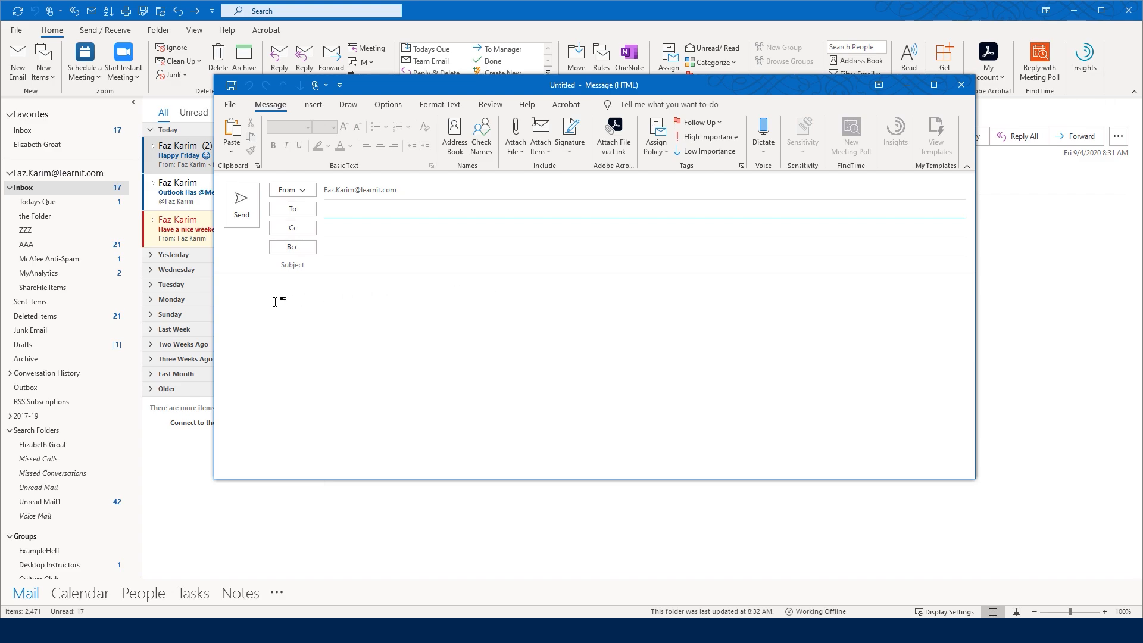
pyautogui.click(246, 304)
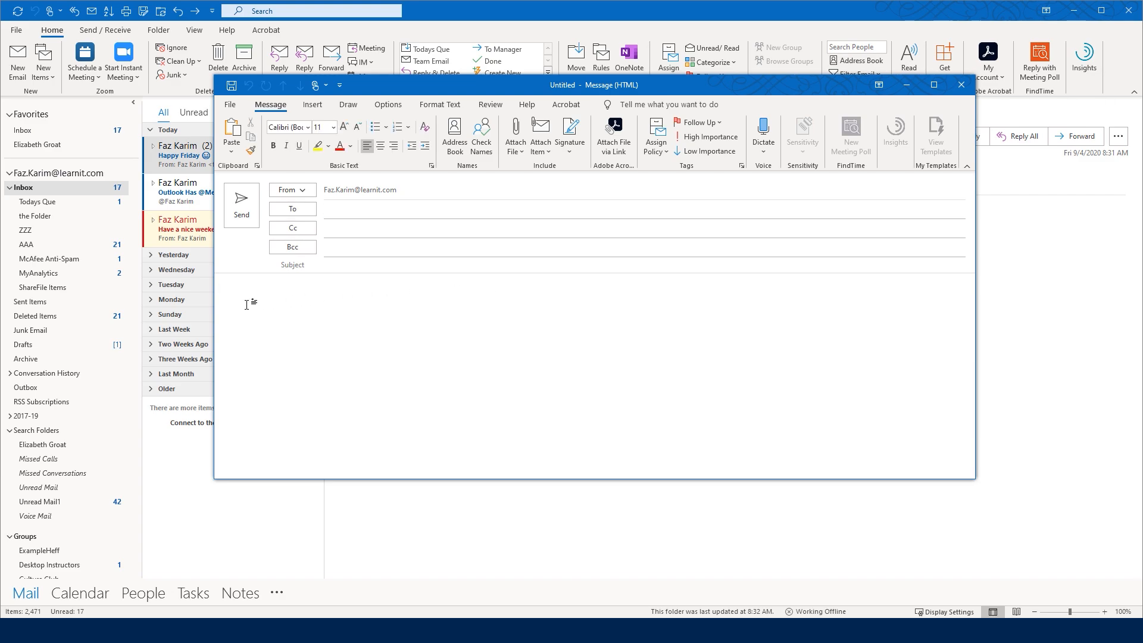
pyautogui.write('@')
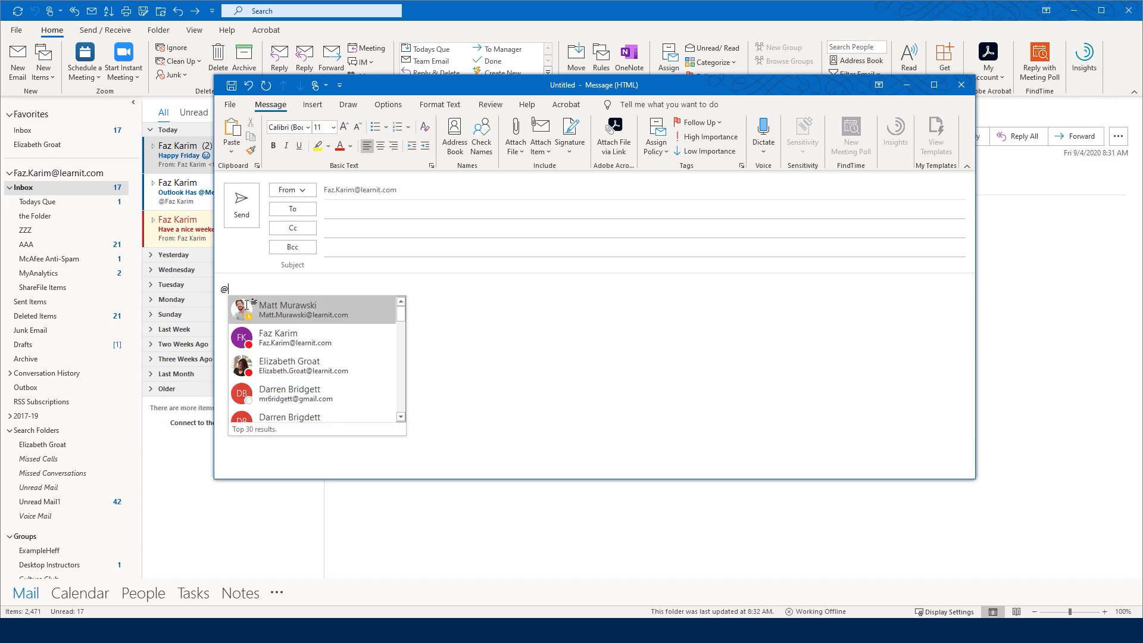
pyautogui.write('fa')
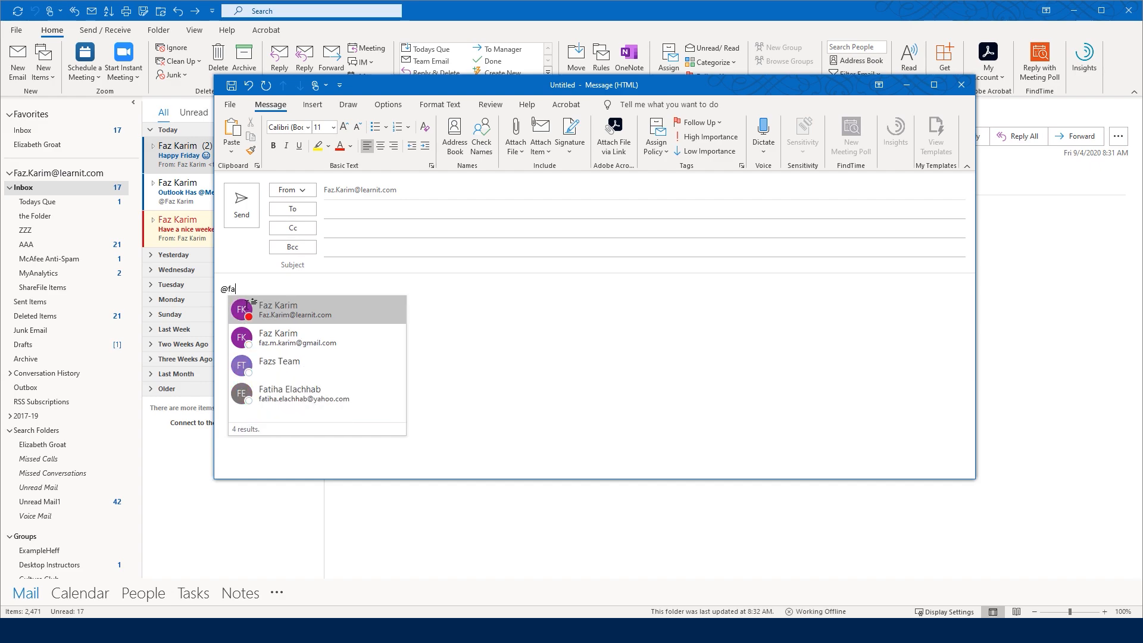
pyautogui.press('Return')
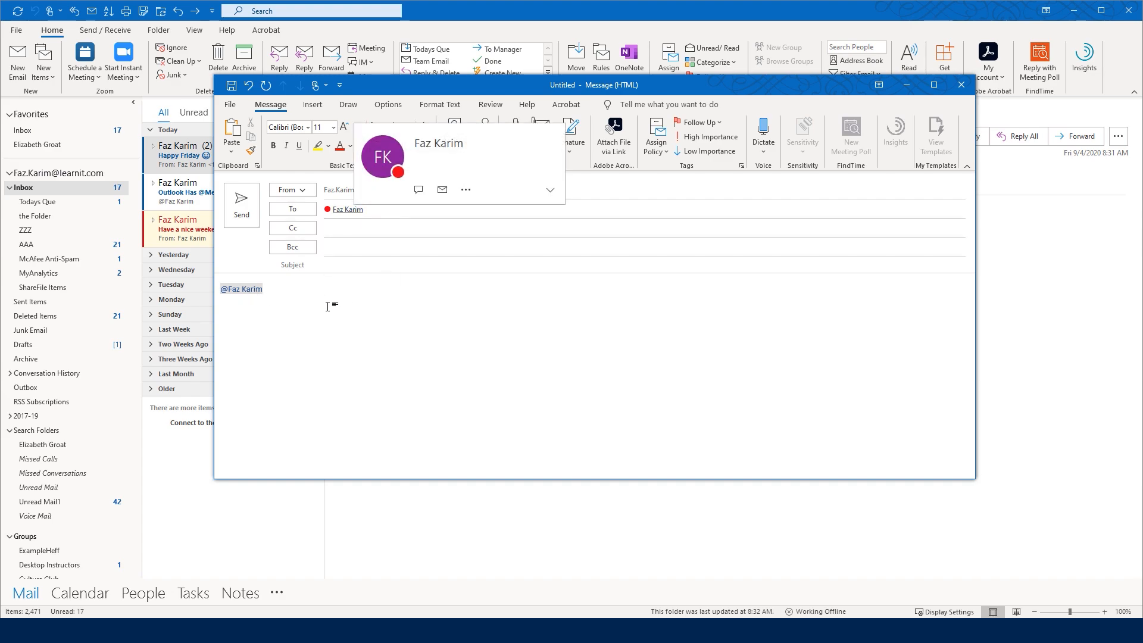
pyautogui.hotkey('ctrl', '2')
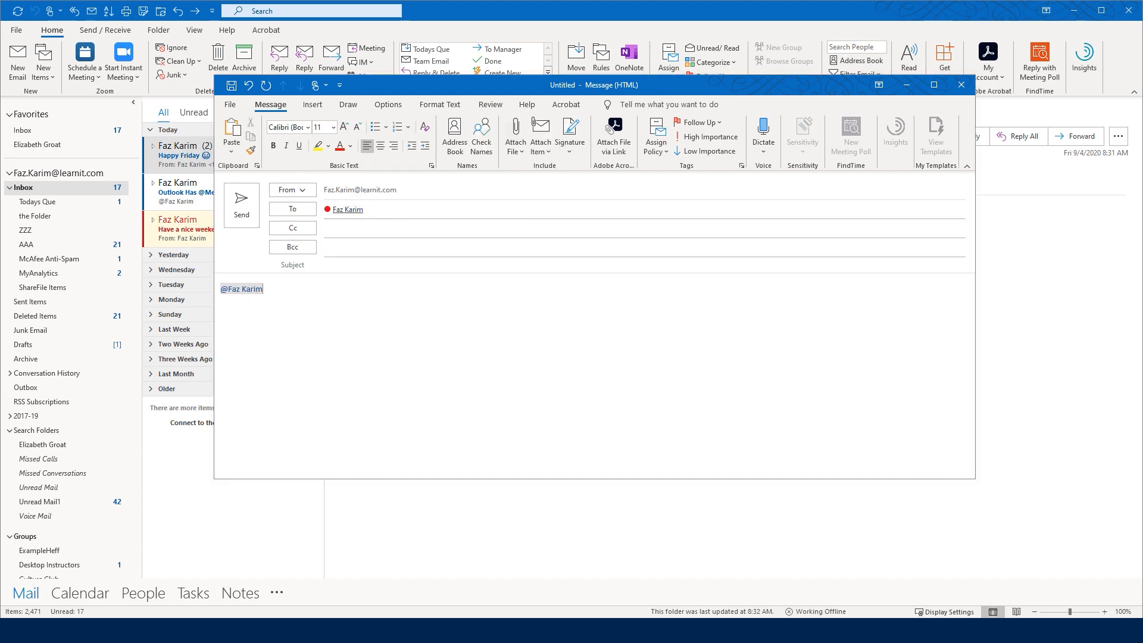
pyautogui.moveTo(268, 249); pyautogui.dragTo(190, 290)
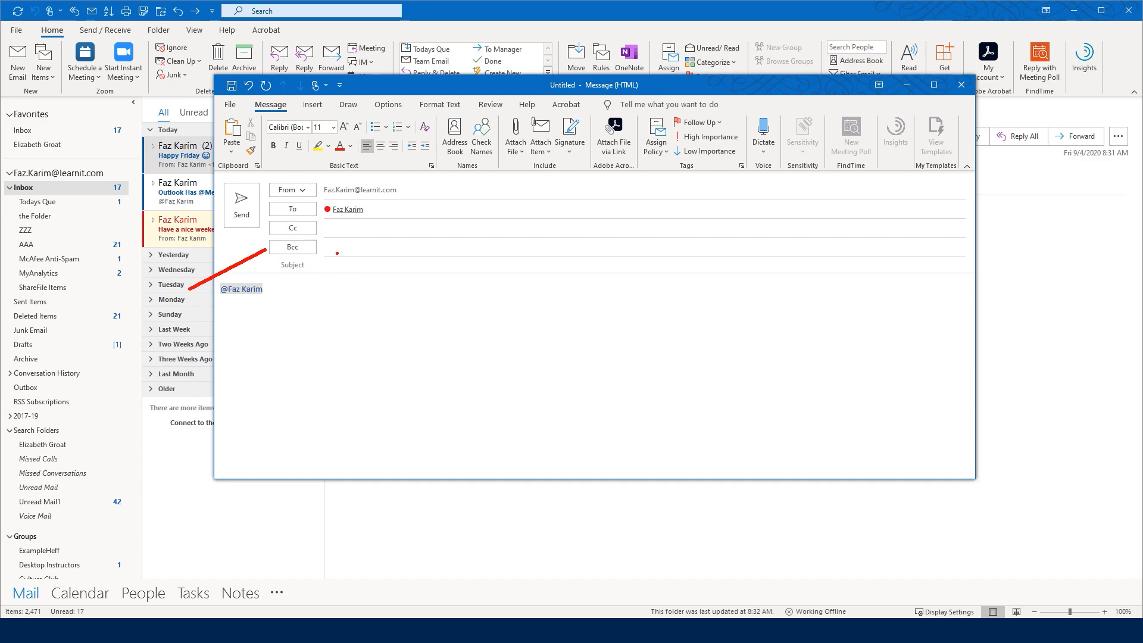
pyautogui.moveTo(332, 251); pyautogui.dragTo(384, 251)
pyautogui.moveTo(371, 90)
pyautogui.mouseDown()
pyautogui.moveTo(410, 118)
pyautogui.moveTo(437, 177)
pyautogui.mouseUp()
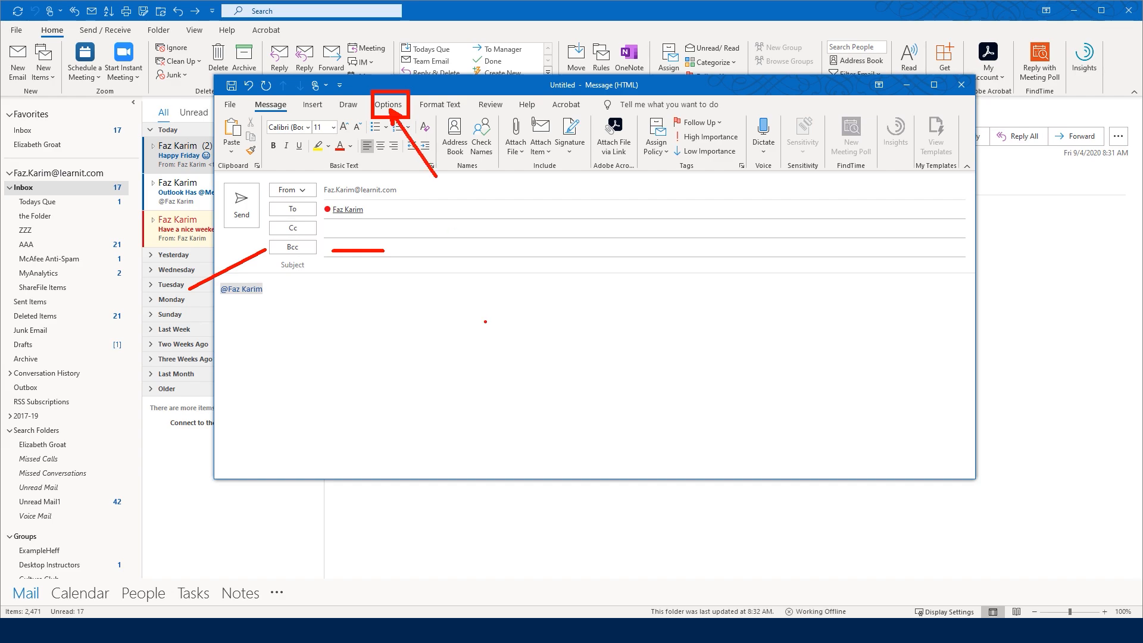
pyautogui.press('Escape')
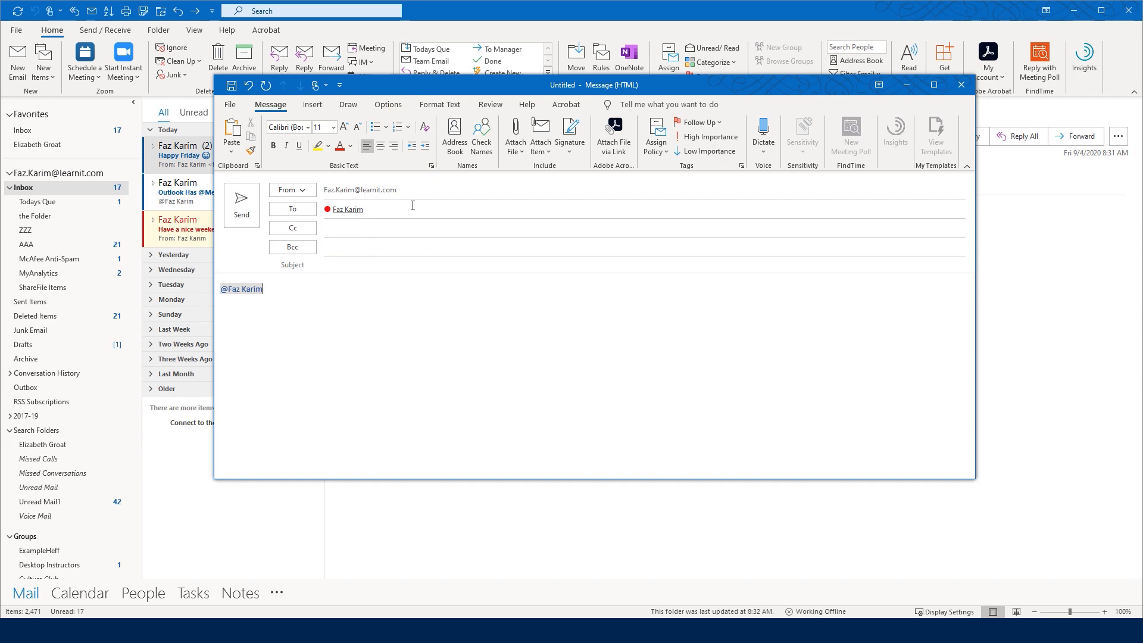
# Step: Hide the draft's Bcc field and show it again using the message options
pyautogui.click(374, 109)
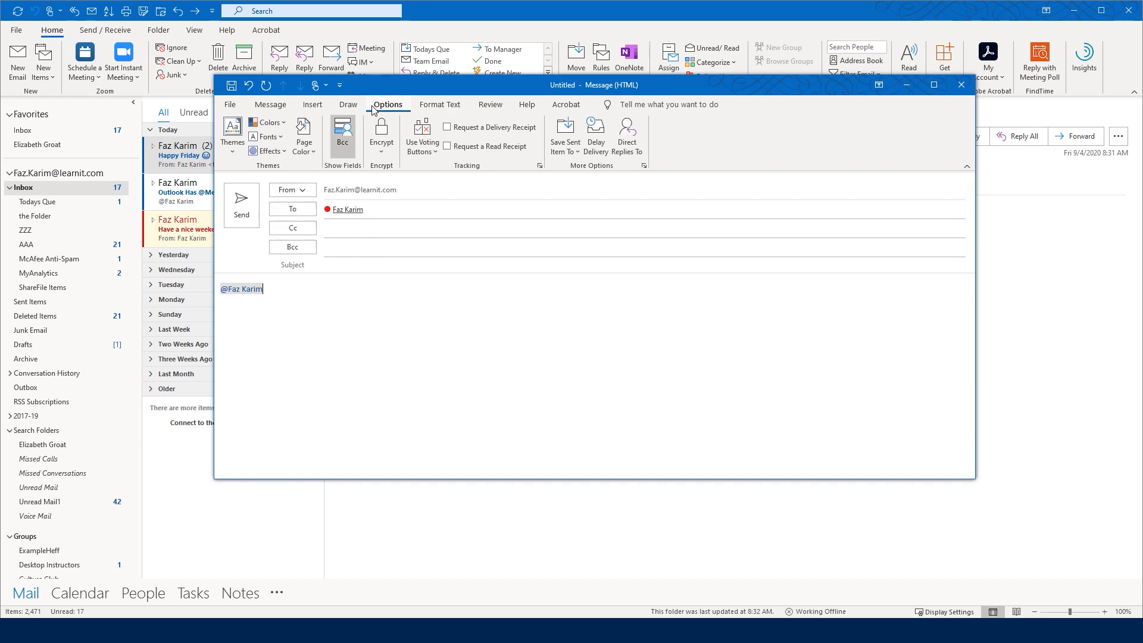
pyautogui.hotkey('ctrl', '2')
pyautogui.moveTo(364, 171); pyautogui.dragTo(422, 215)
pyautogui.moveTo(311, 105); pyautogui.dragTo(364, 169)
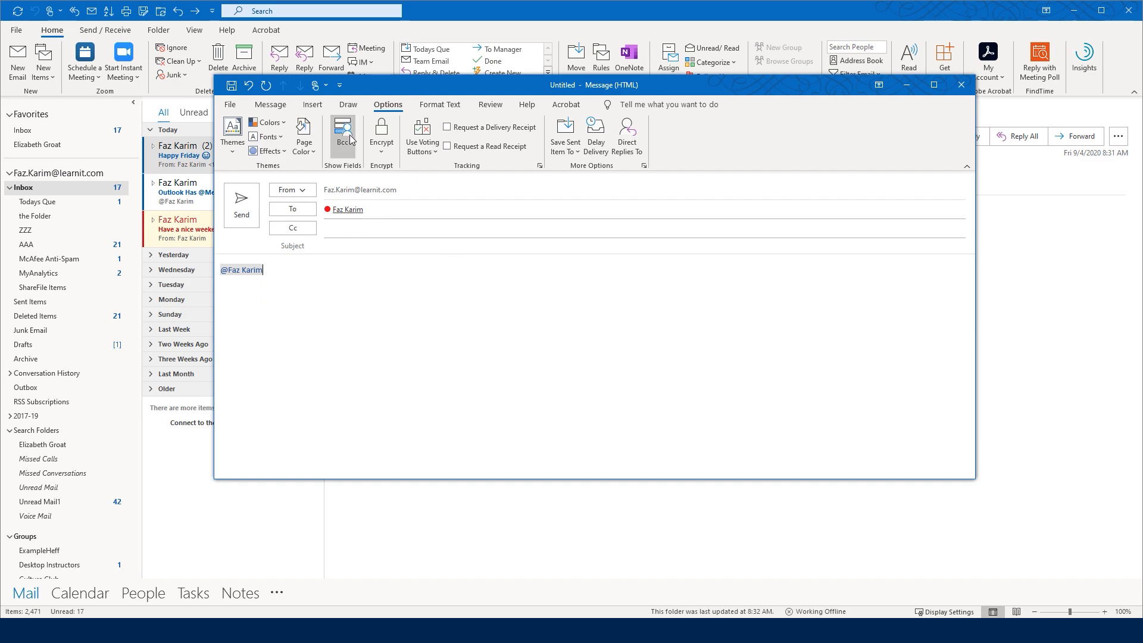
pyautogui.click(348, 132)
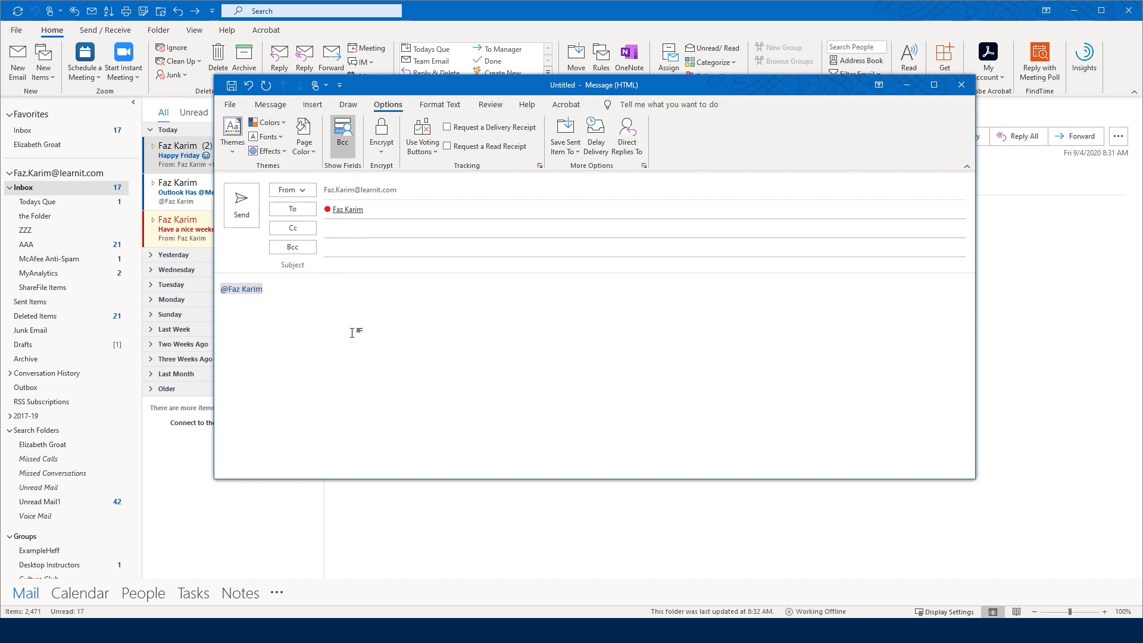
# Step: Enter "A subject for the email" as the draft's subject
pyautogui.click(329, 265)
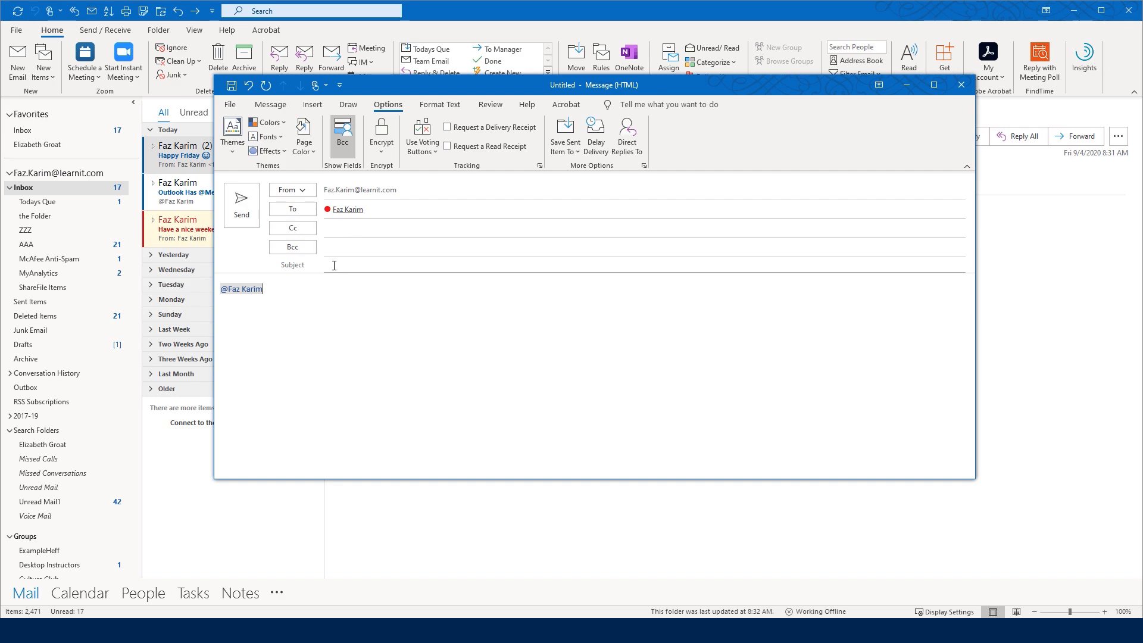
pyautogui.write('A subject ')
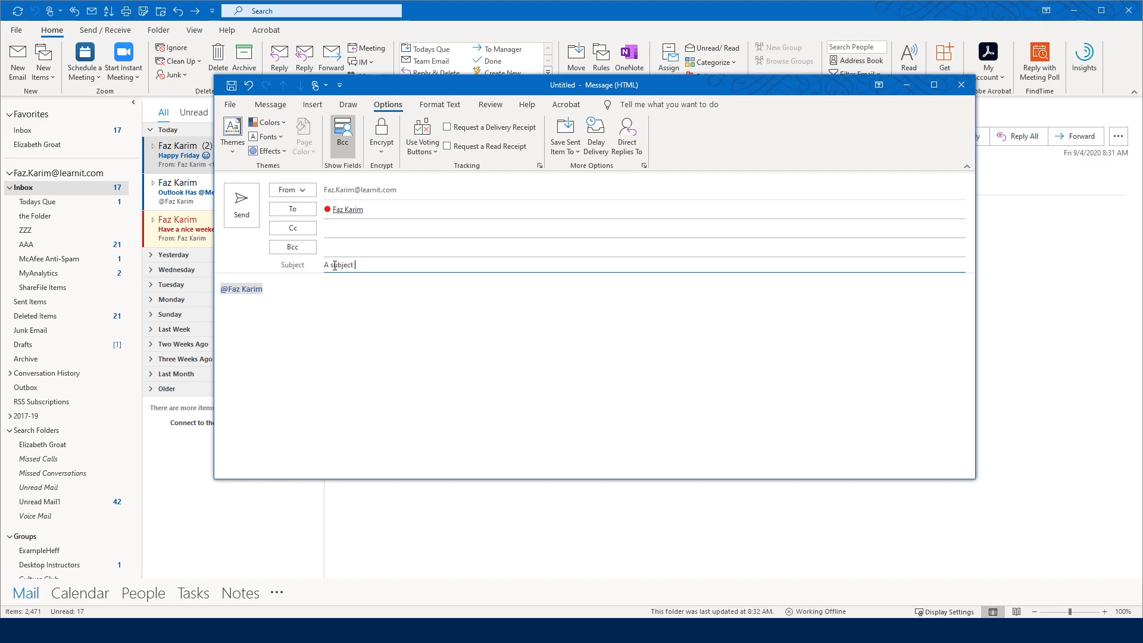
pyautogui.write('for the email')
pyautogui.click(233, 316)
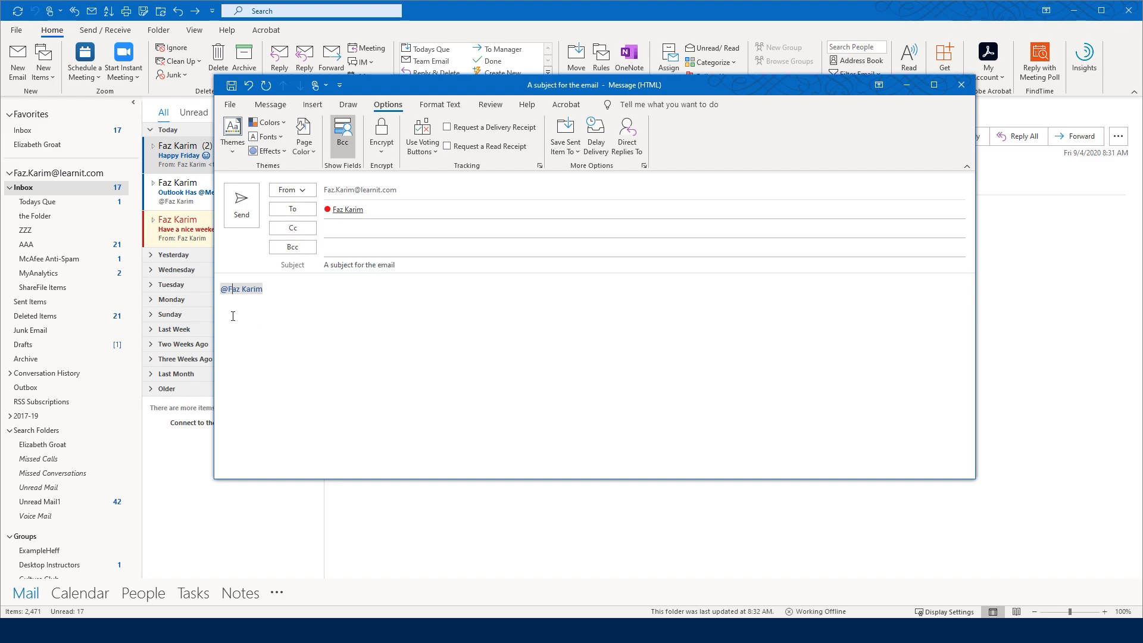
pyautogui.moveTo(263, 291); pyautogui.dragTo(221, 290)
pyautogui.press('Delete')
pyautogui.write('Hi,  Here are a fe')
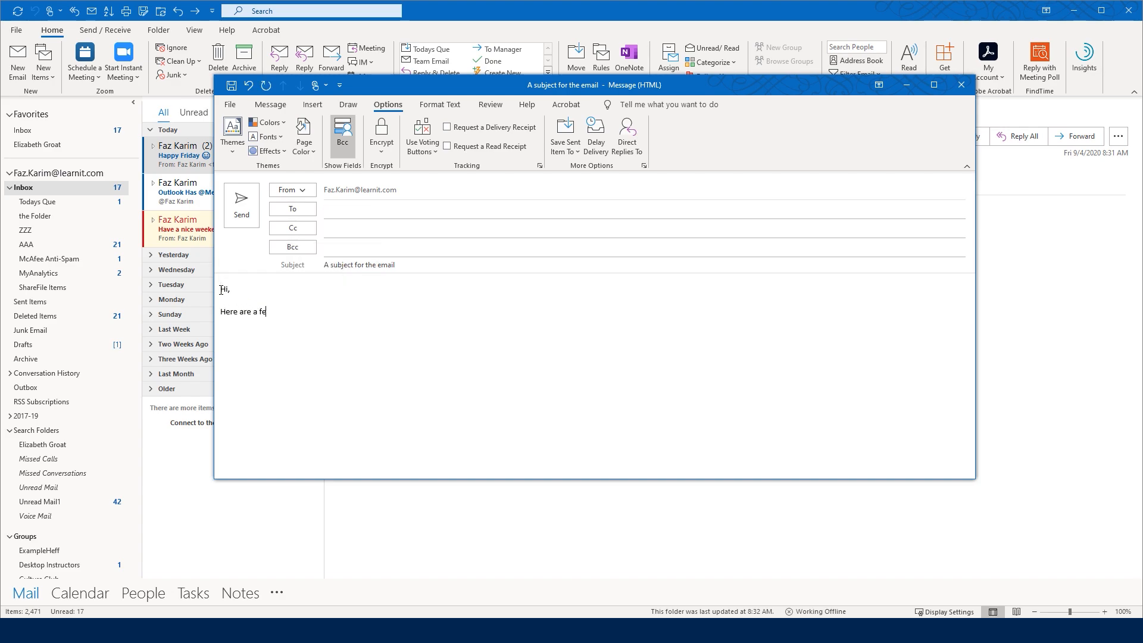
pyautogui.write('w shortcuts I use writing emails.')
# Step: Increase the font size of the sentence about writing shortcuts by three increments
pyautogui.moveTo(383, 312); pyautogui.dragTo(220, 315)
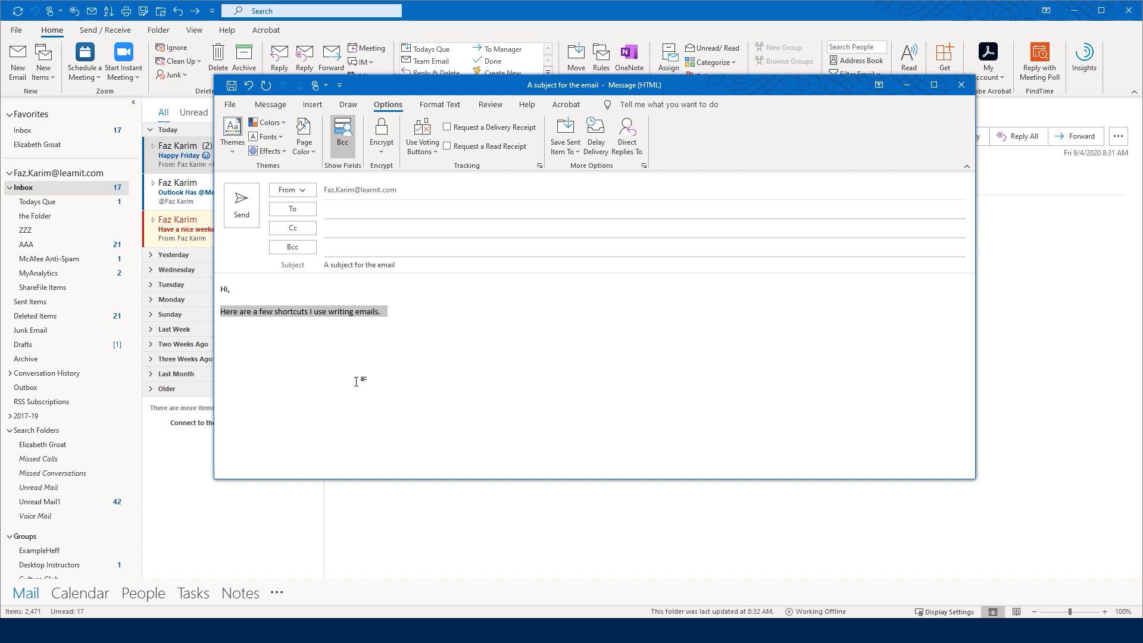
pyautogui.hotkey('ctrl', 'shift', '.')
pyautogui.hotkey('ctrl', 'shift', '.')
pyautogui.hotkey('ctrl', 'shift', '.')
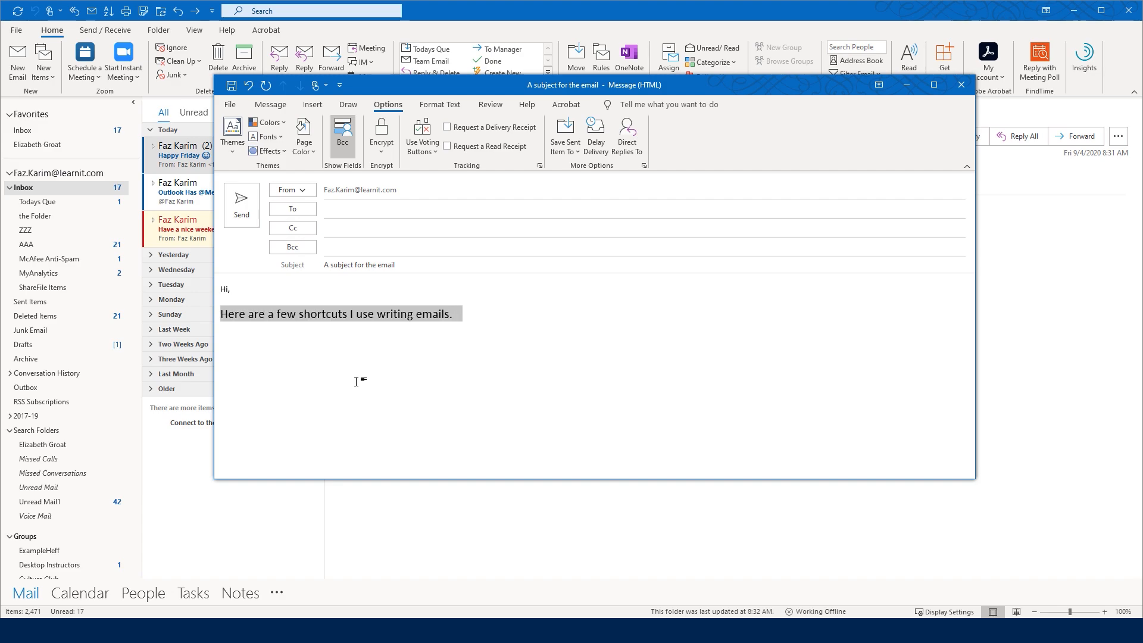
# Step: Append "(CTRL + SHIFT + > ) – increase the font size" to the sentence and add the line "CTRL + SHIFT + < = decrease it."
pyautogui.click(469, 317)
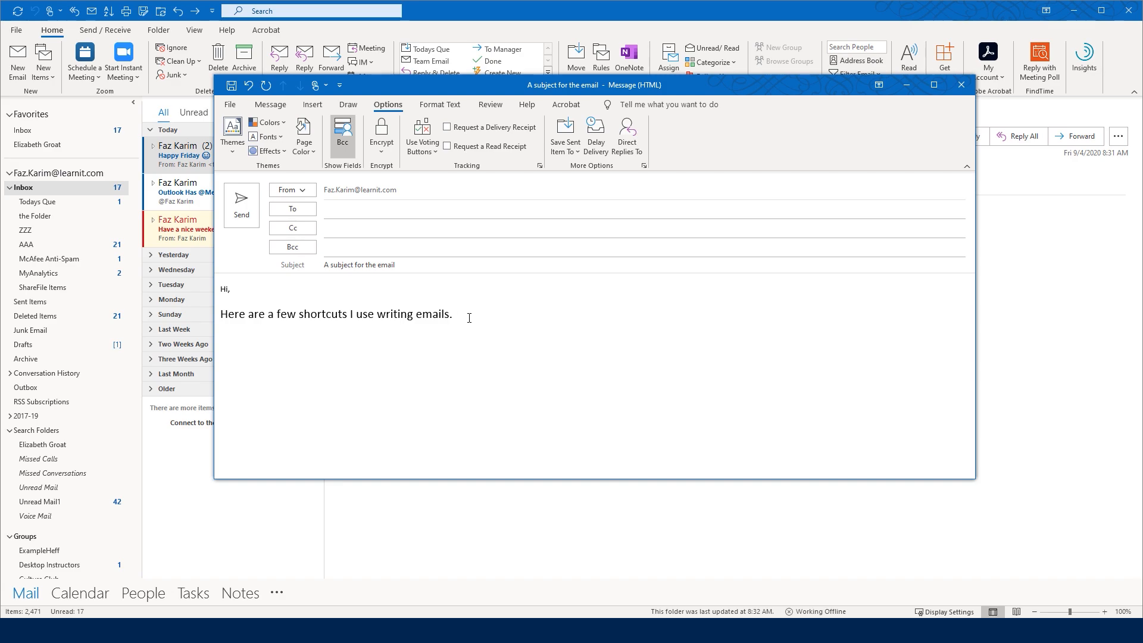
pyautogui.write('(CTRL + SHIFT + > ) - increase the font size')
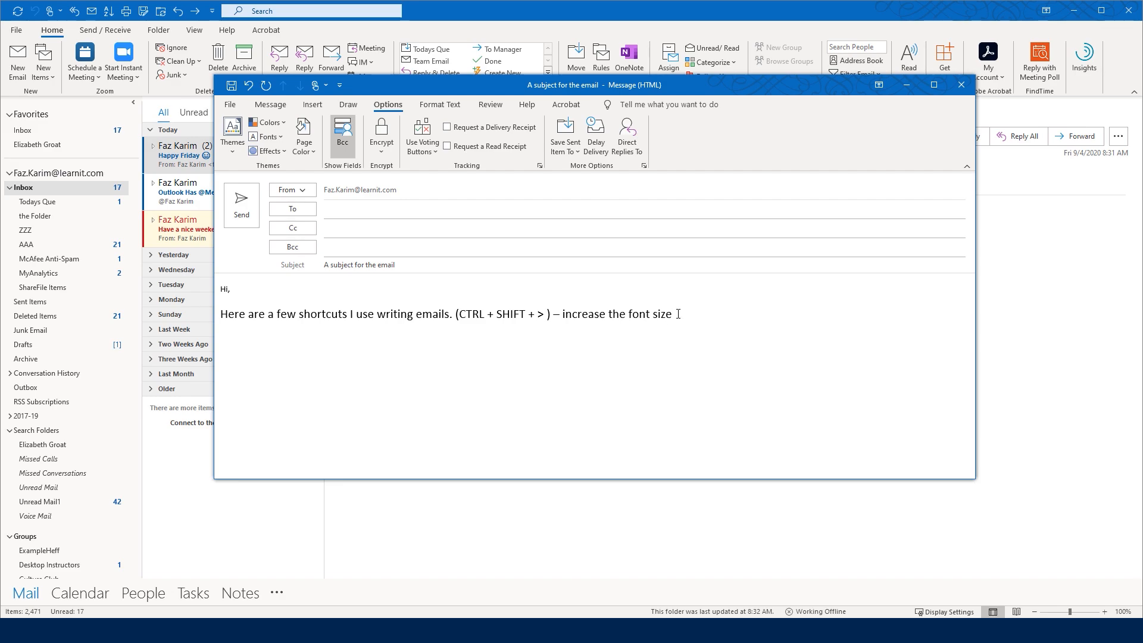
pyautogui.press('Return')
pyautogui.write('CTRL + SHIFT + < = decrease it.')
pyautogui.press('Return')
# Step: Add "Create a bulleted list. On a new line I will add a * then hit space. This will convert the * into a BULLET!"
pyautogui.write('Create a ')
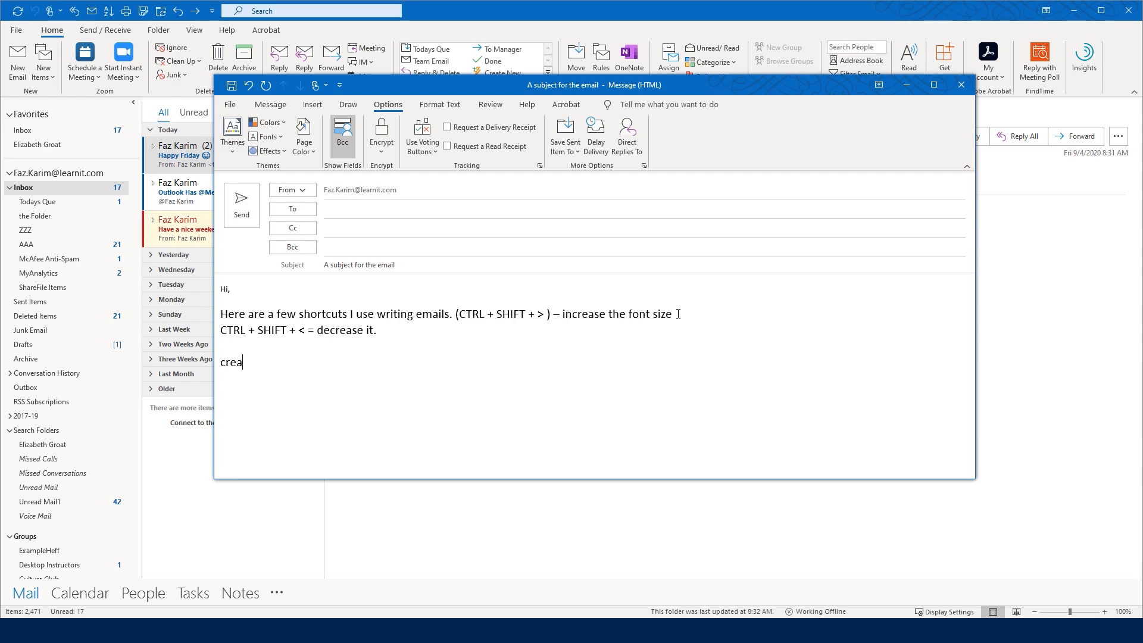
pyautogui.write('bulleted list.')
pyautogui.write('On a ne')
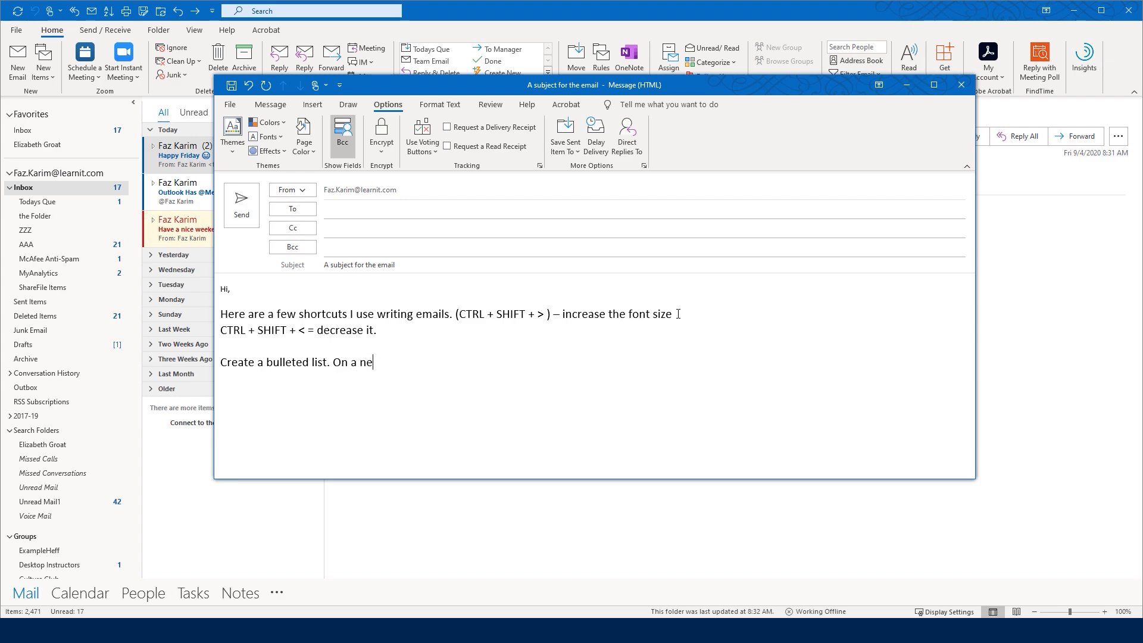
pyautogui.write('w line I will add a * then hit space. ')
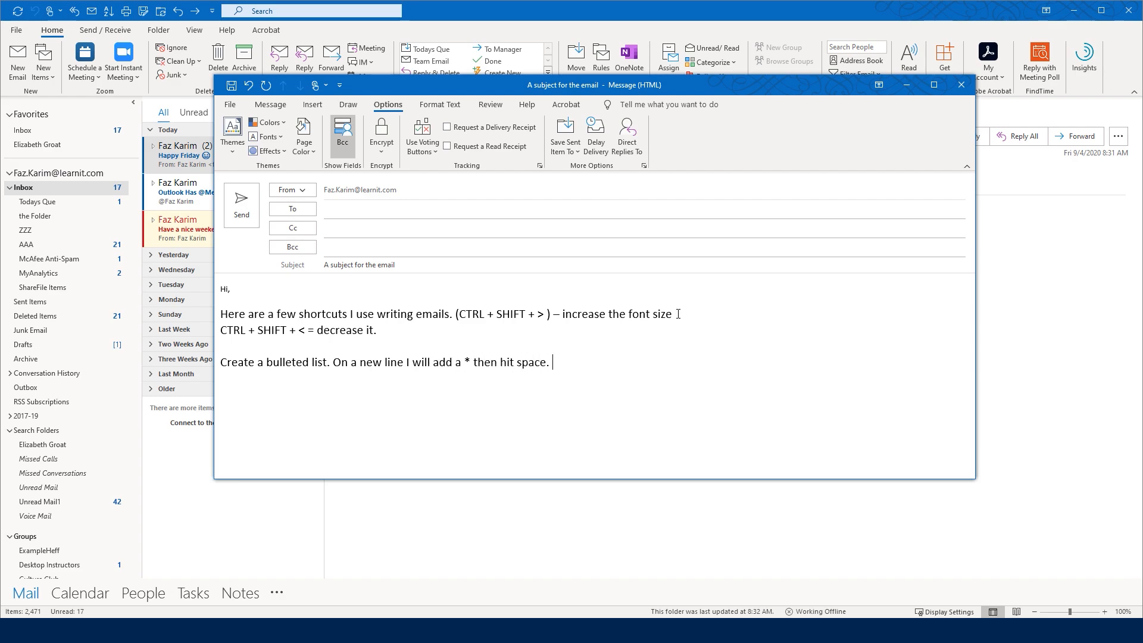
pyautogui.write('This will convert the * into a BU')
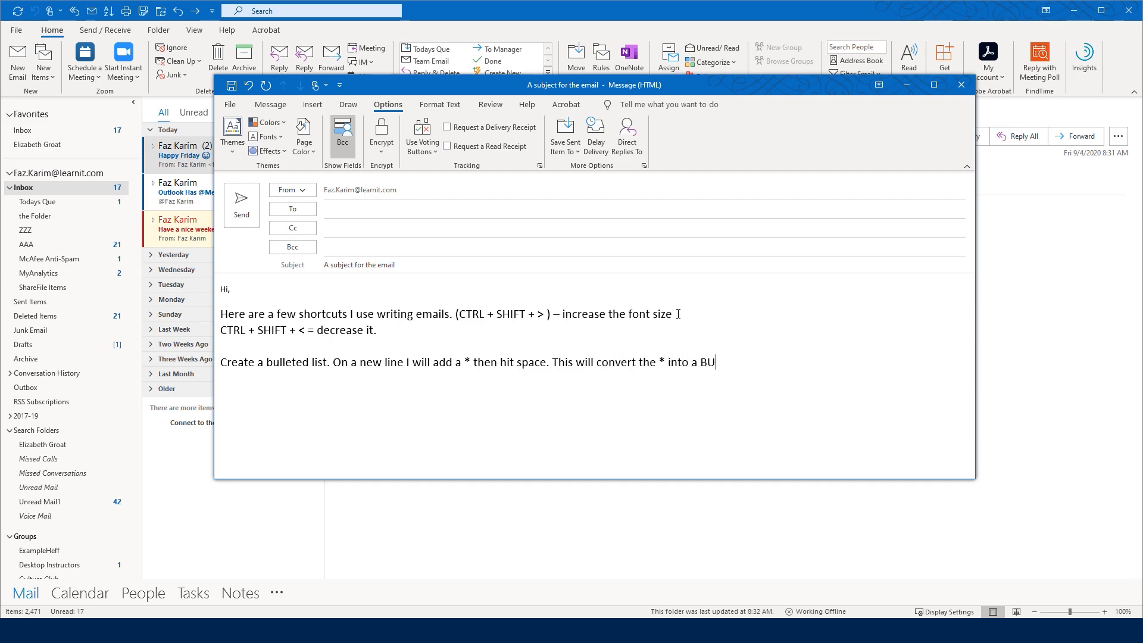
pyautogui.write('LLET!')
# Step: Add bullets "NOW I have a bullet!" and "Shift + tab = goes back indents." with the indented sub-bullet "Tab the bullet indents." between them
pyautogui.press('Return')
pyautogui.write('* NOW I have abullet!')
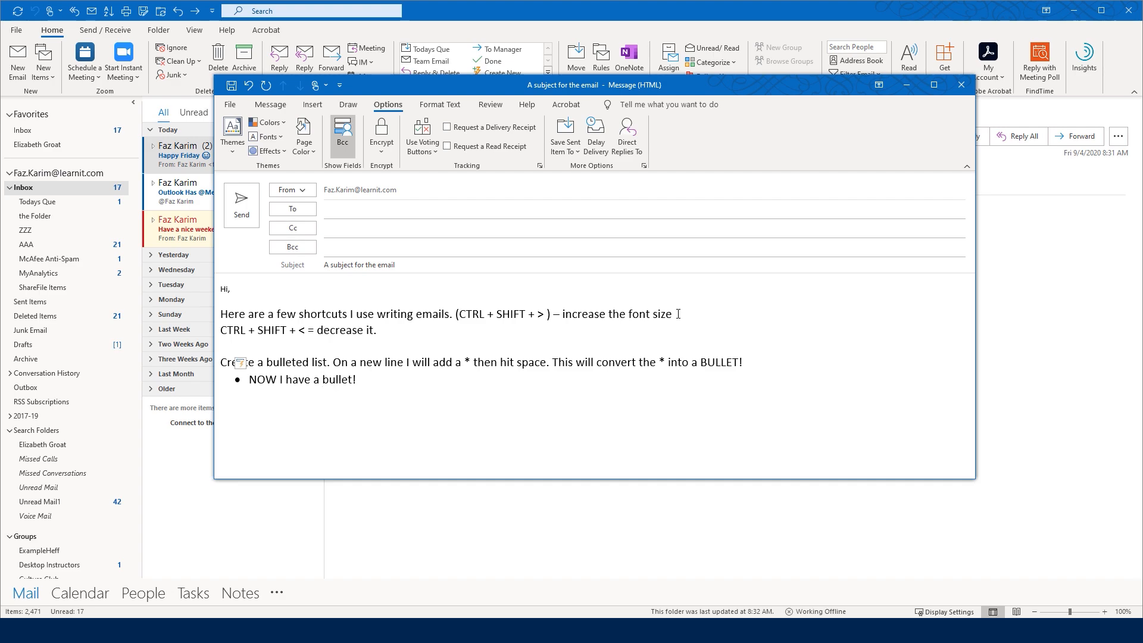
pyautogui.press('Return')
pyautogui.press('Tab')
pyautogui.write('Tab the bullet indents.')
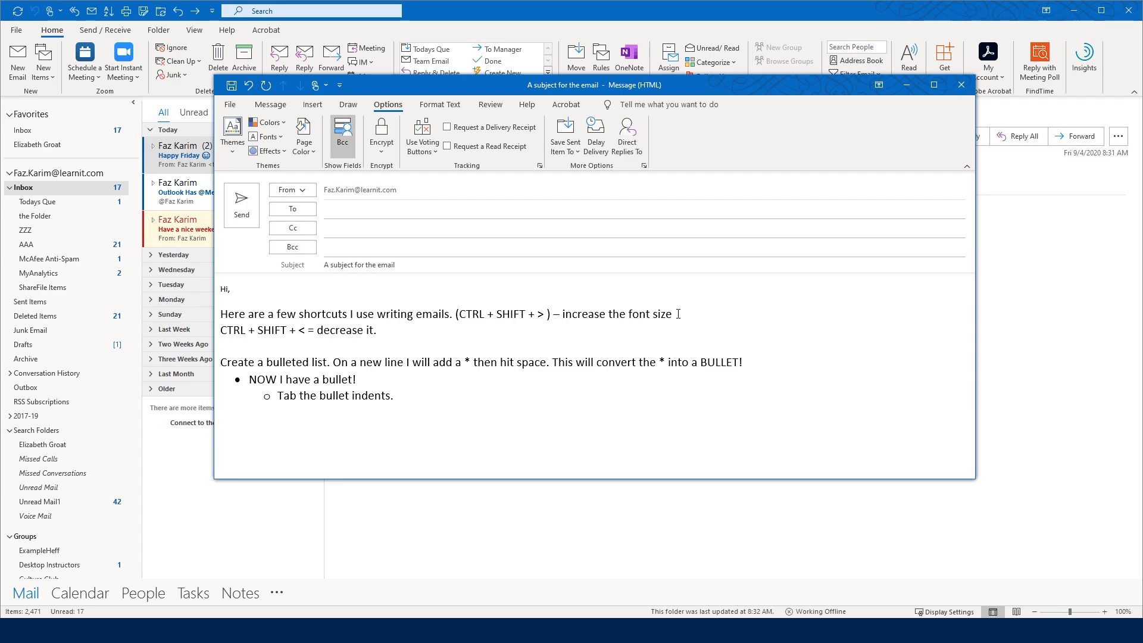
pyautogui.press('Return')
pyautogui.hotkey('shift', 'Tab')
pyautogui.write('Shift + tab = goes back indents.')
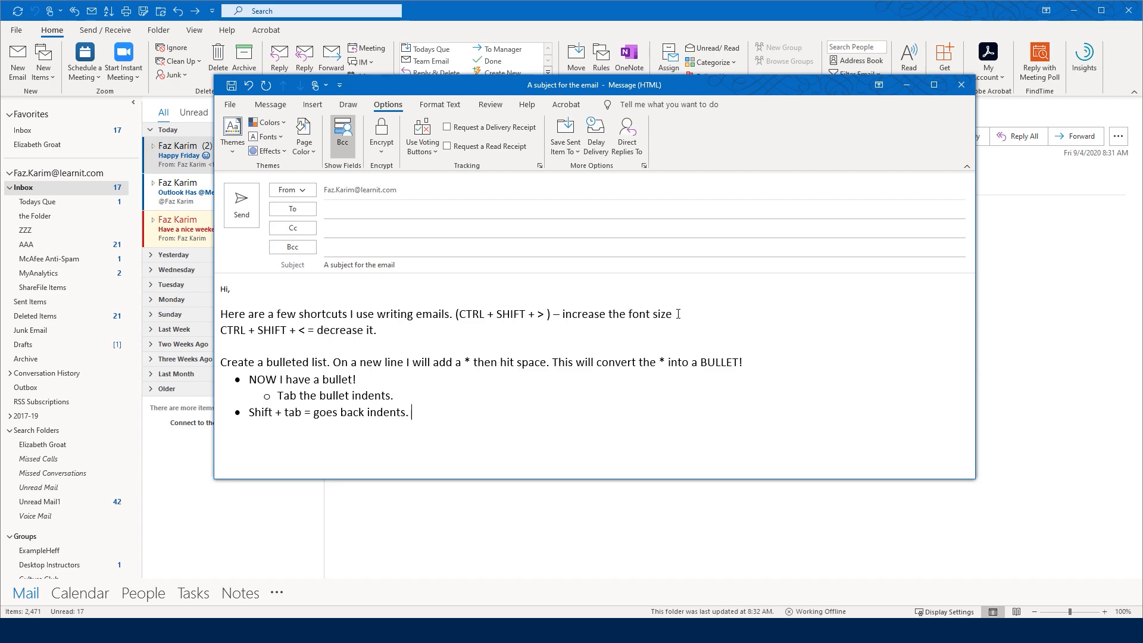
# Step: Below the bulleted list, add the lines "CTRL + B = bold,", "CTRL + U = underline" and "CTRL + I = italics"
pyautogui.press('Return')
pyautogui.press('Return')
pyautogui.write('CTRL + ')
pyautogui.write('B = bold')
pyautogui.write(', ')
pyautogui.write('CTRL + U ')
pyautogui.write('= ')
pyautogui.write('underlin')
pyautogui.write('e')
pyautogui.press('Return')
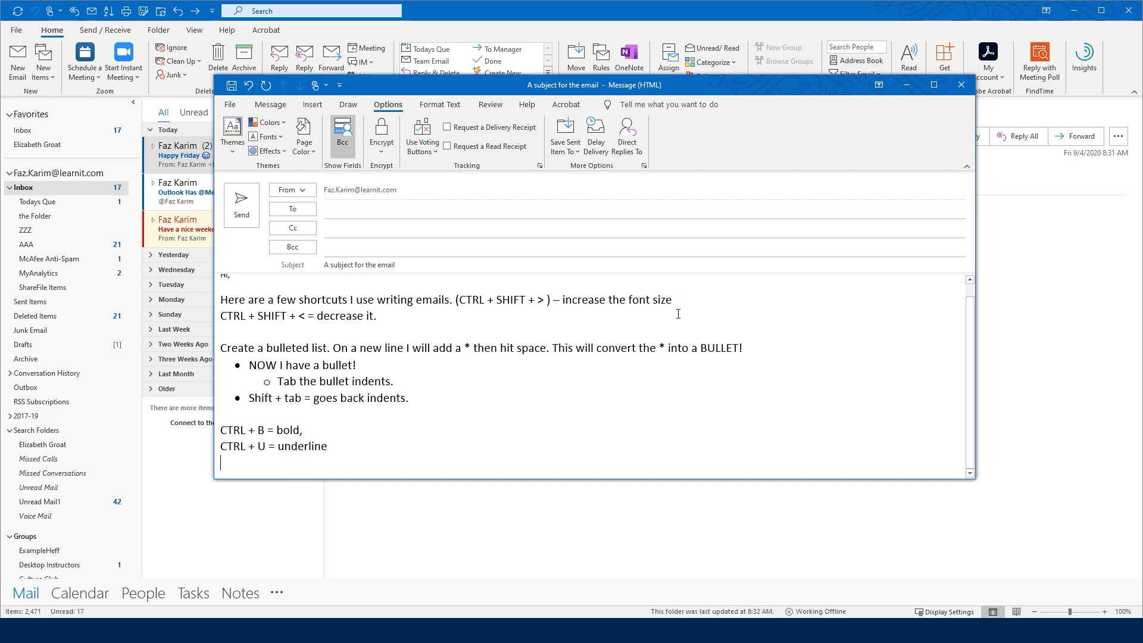
pyautogui.write('CTRL + I = italics')
# Step: Make the three lines about bold, underline and italics bold
pyautogui.moveTo(304, 430); pyautogui.dragTo(229, 434)
pyautogui.hotkey('ctrl', 'b')
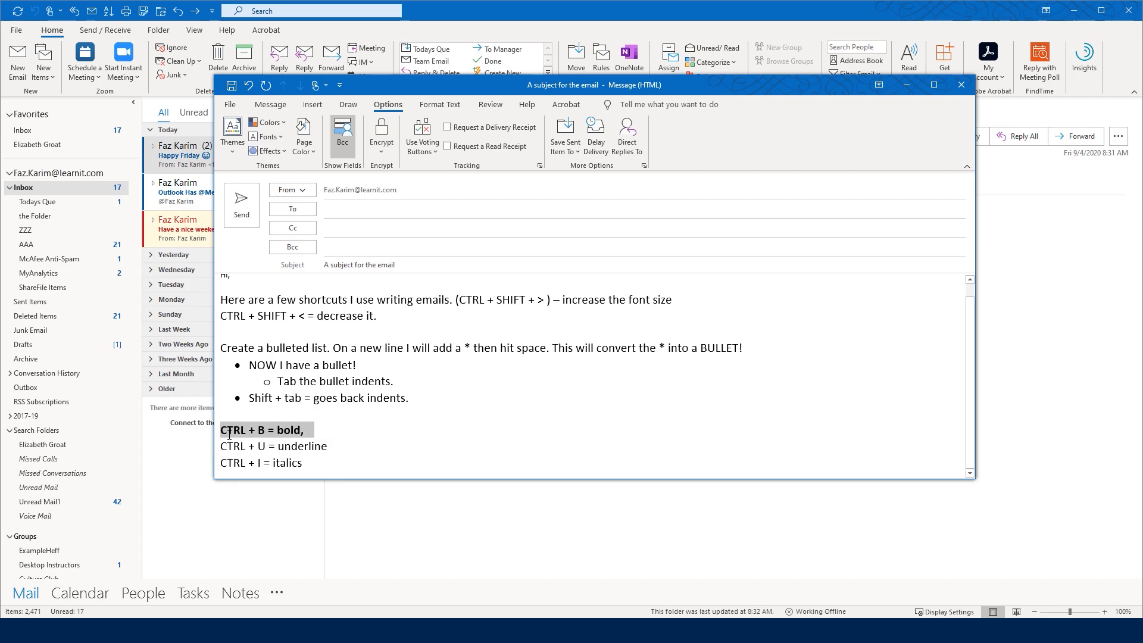
pyautogui.moveTo(335, 446); pyautogui.dragTo(219, 446)
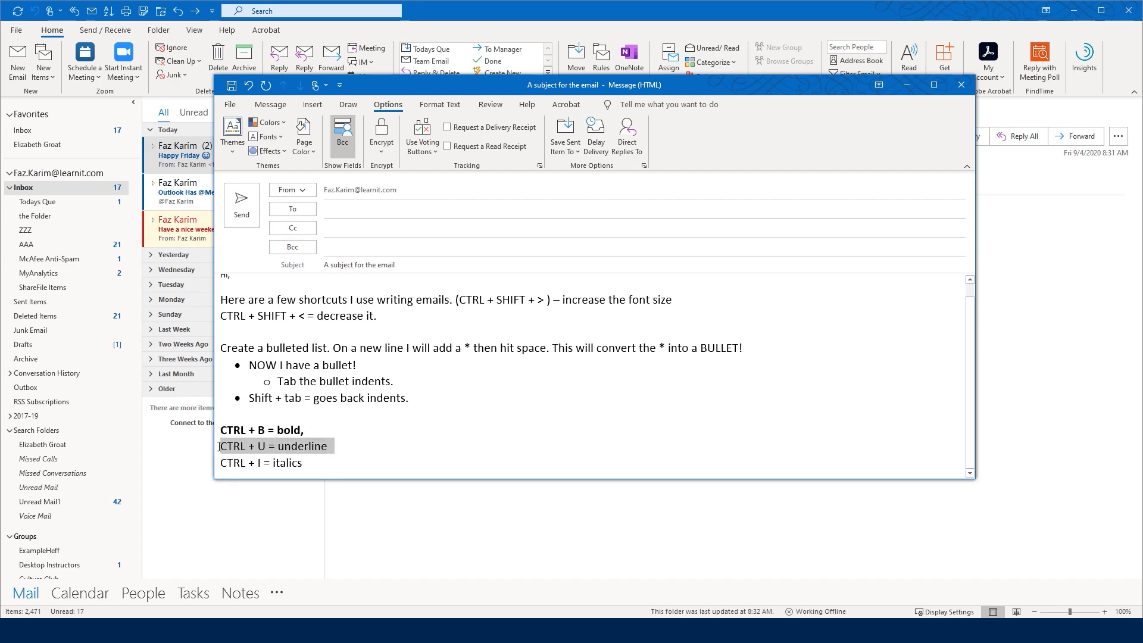
pyautogui.hotkey('ctrl', 'b')
pyautogui.moveTo(317, 468); pyautogui.dragTo(218, 464)
pyautogui.hotkey('ctrl', 'b')
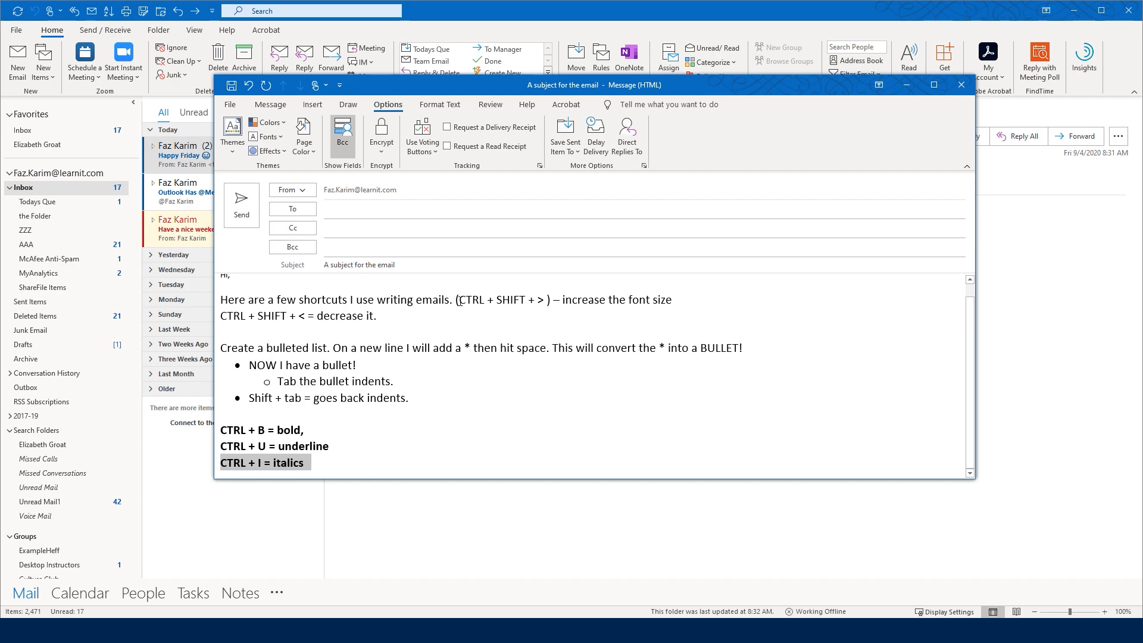
# Step: Make the font-size shortcuts "(CTRL + SHIFT + > )" and "CTRL + SHIFT + <" bold
pyautogui.moveTo(449, 296); pyautogui.dragTo(549, 300)
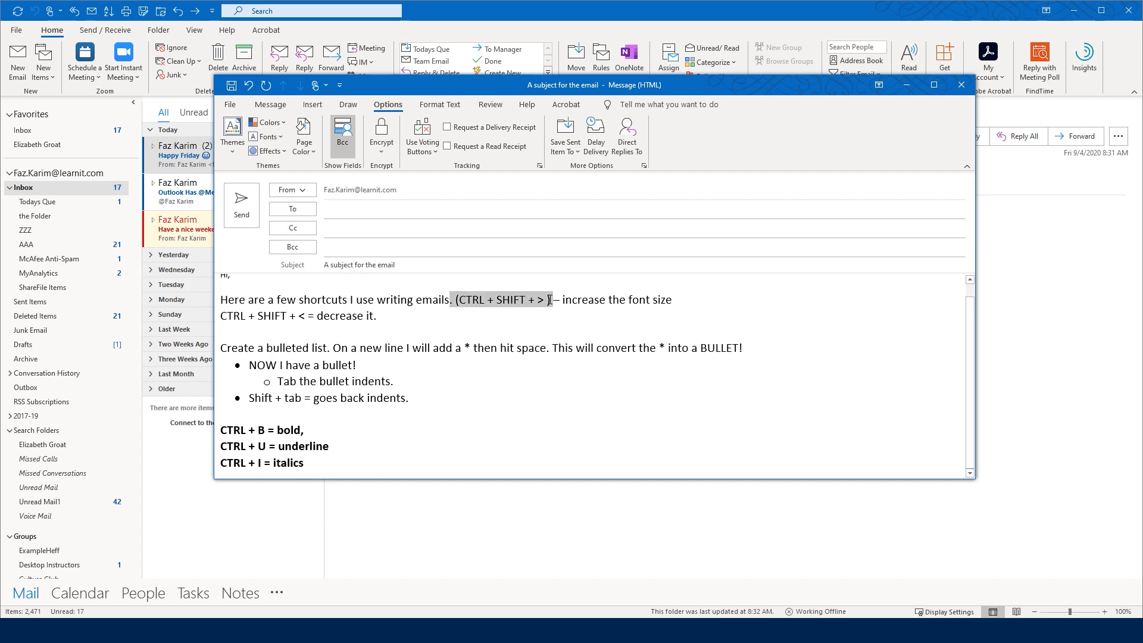
pyautogui.hotkey('ctrl', 'b')
pyautogui.moveTo(308, 316); pyautogui.dragTo(221, 315)
pyautogui.hotkey('ctrl', 'b')
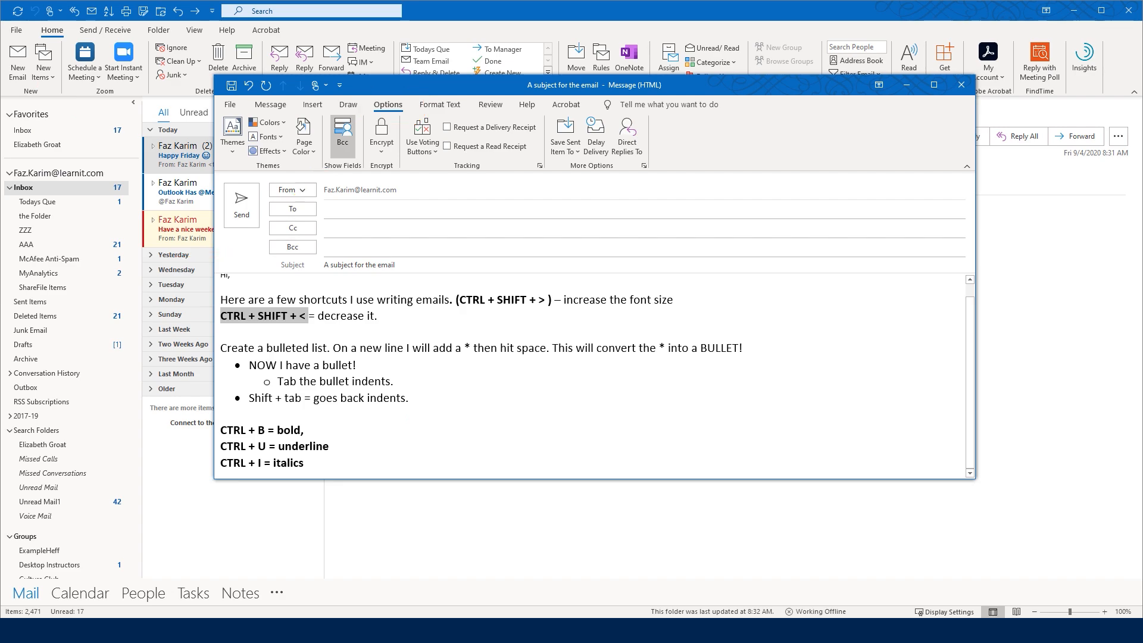
# Step: Address the email to the mailbox owner's own work contact and send it
pyautogui.click(456, 210)
pyautogui.write('faz')
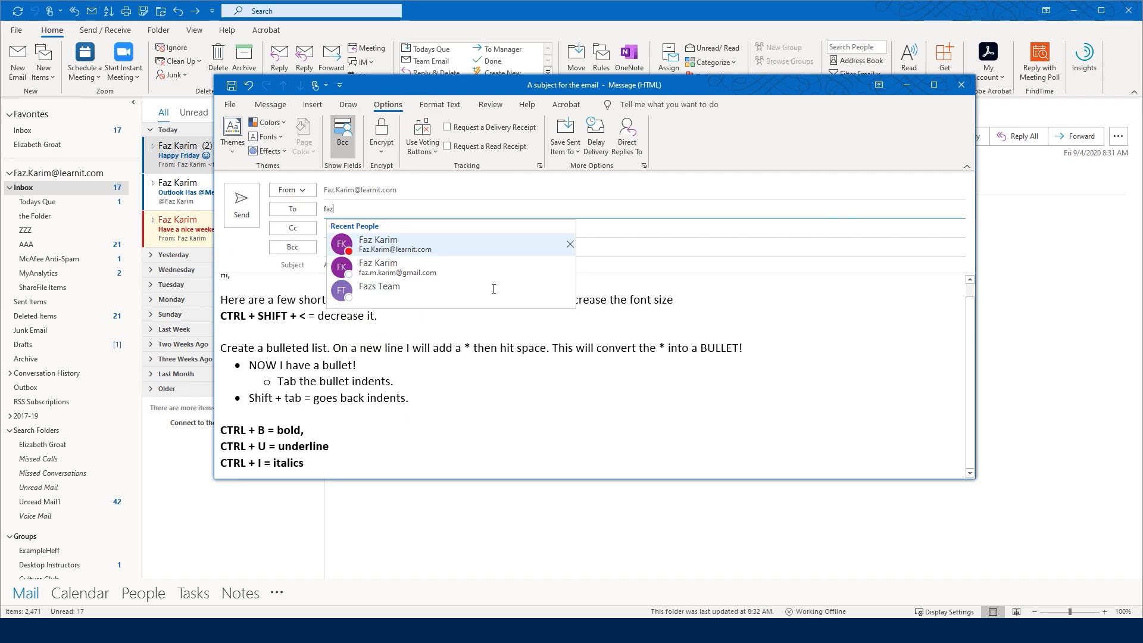
pyautogui.press('Return')
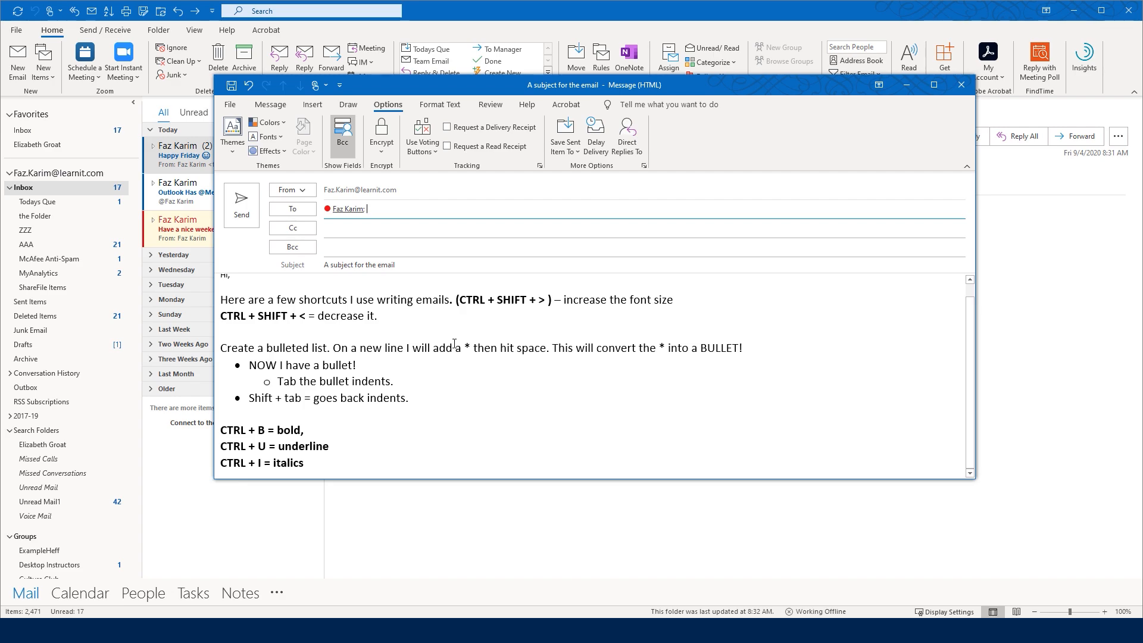
pyautogui.click(251, 213)
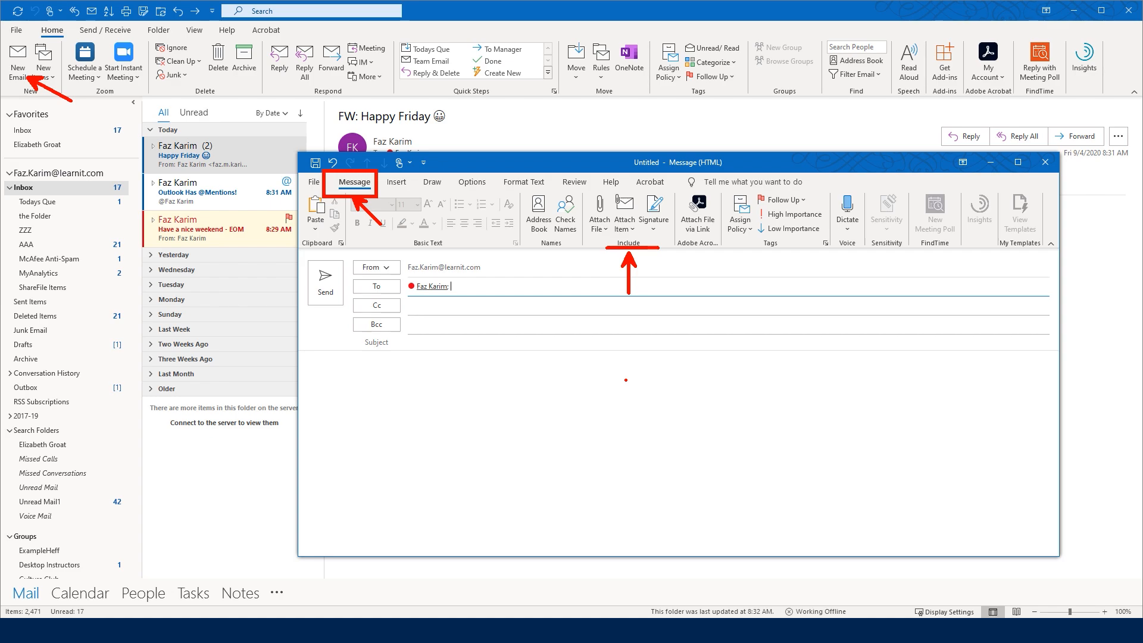
# Step: Attach the recent file Outlook 2019 Beginner.pptx to the new email and view the attachment's available actions
pyautogui.click(598, 224)
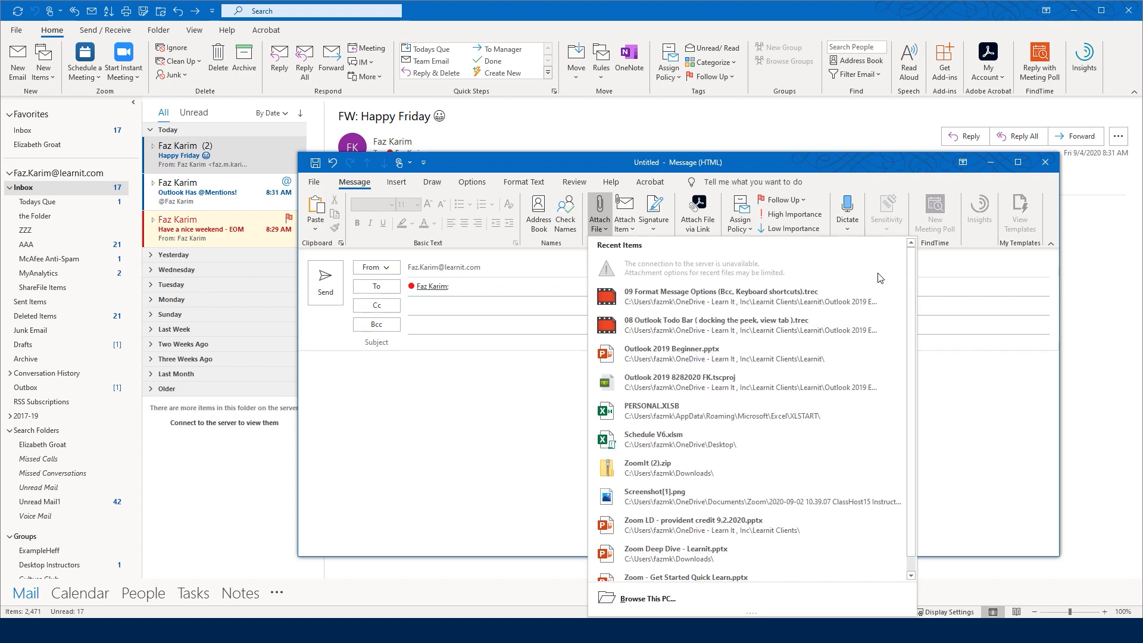
pyautogui.moveTo(909, 283); pyautogui.dragTo(913, 321)
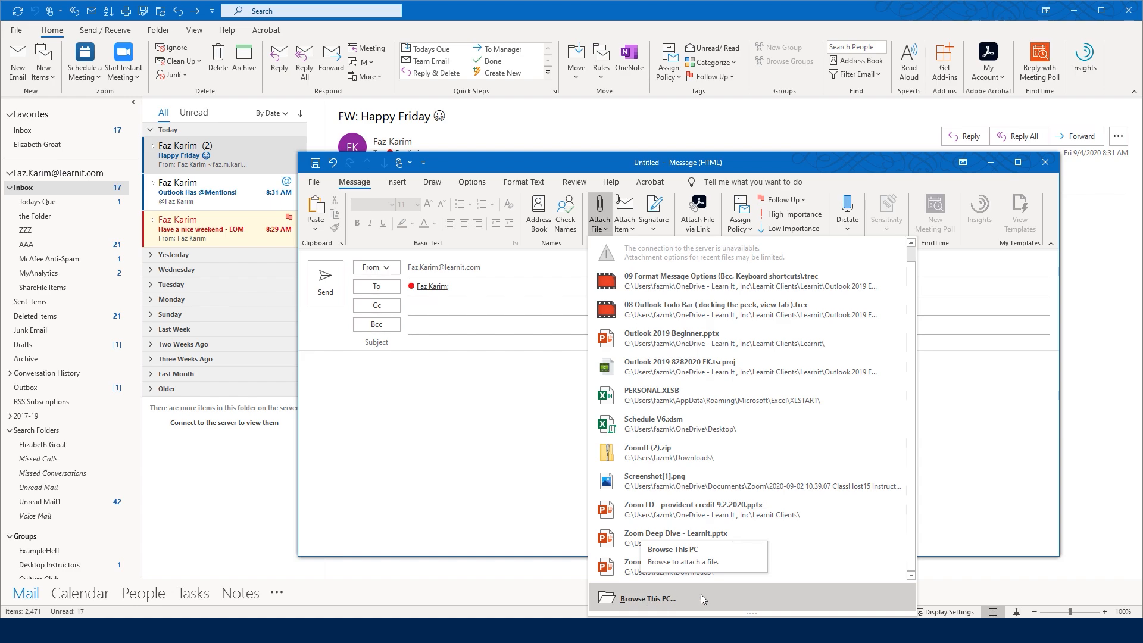
pyautogui.click(710, 343)
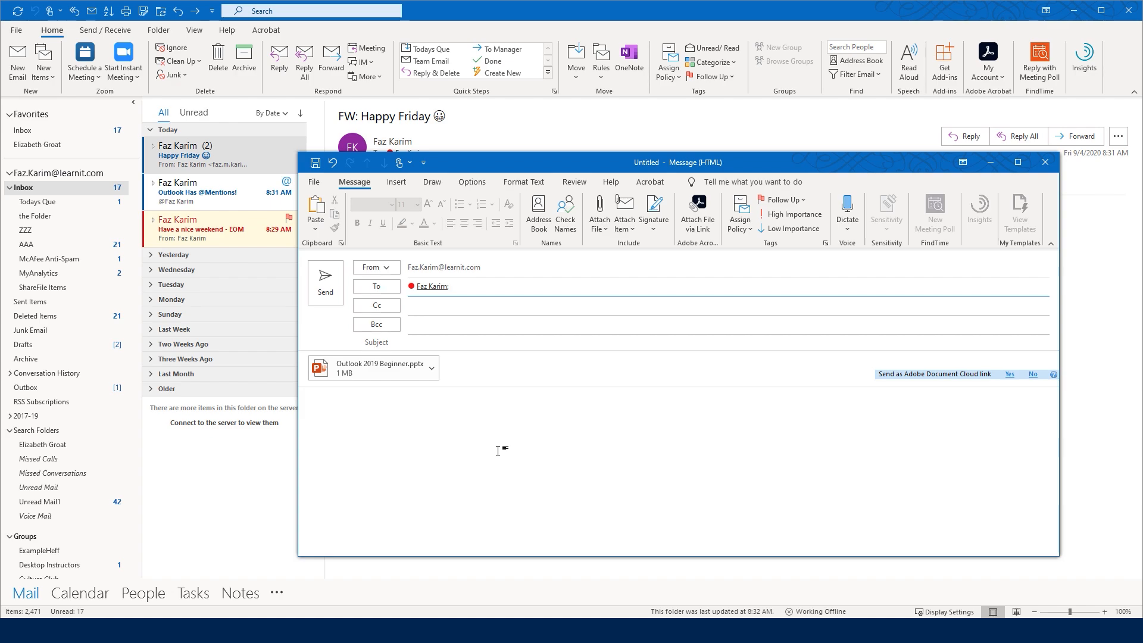
pyautogui.click(431, 370)
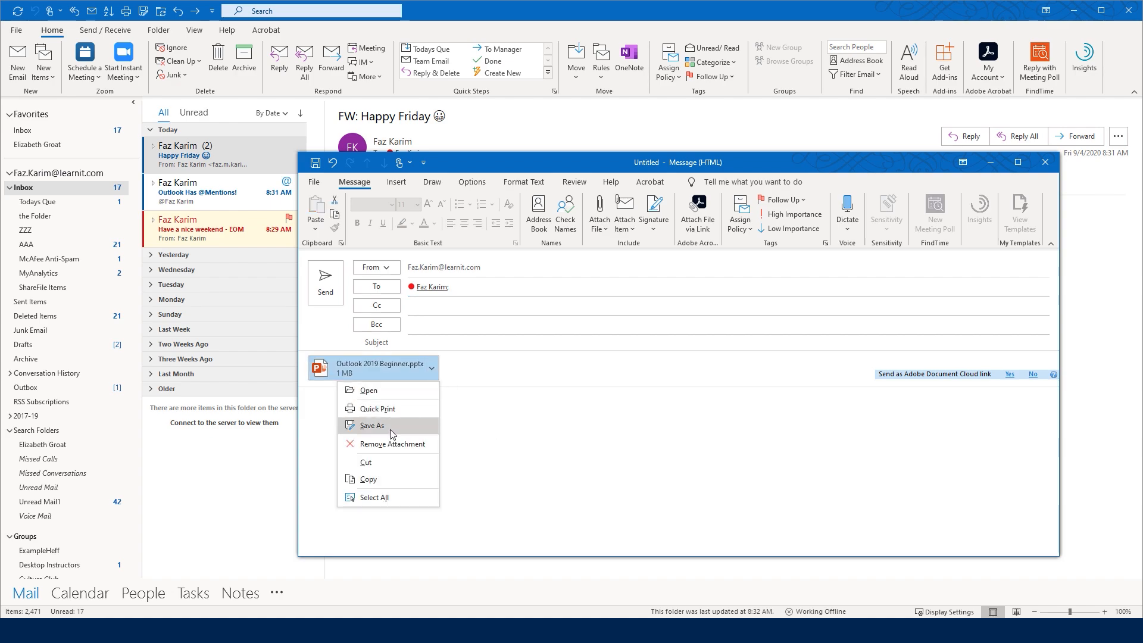
pyautogui.click(479, 408)
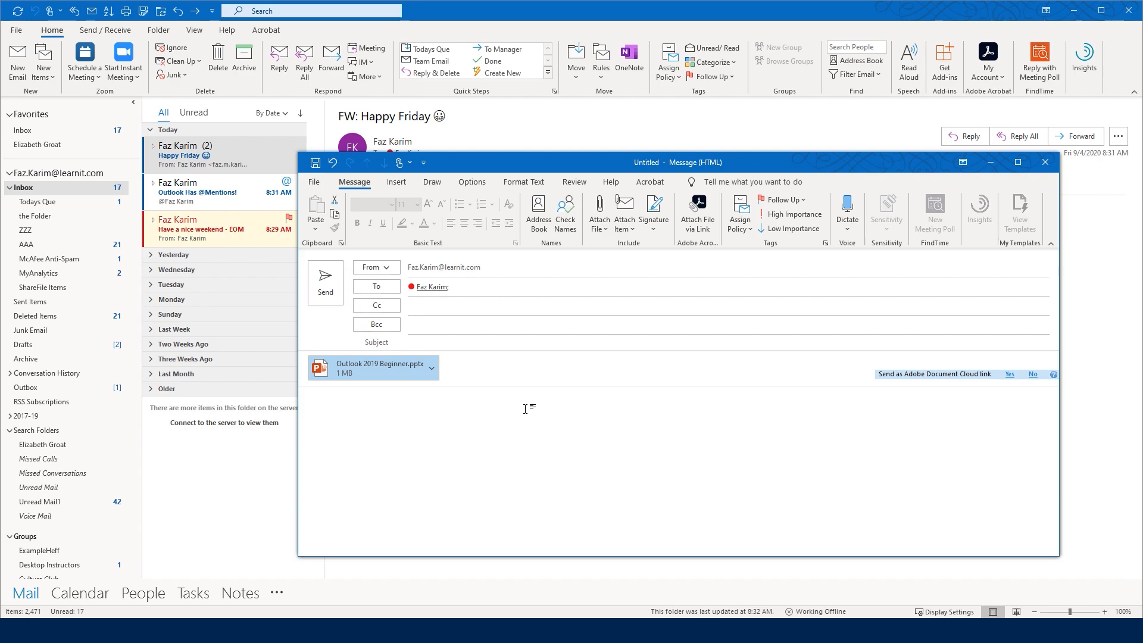
# Step: Open the signature settings and create a new signature named "Outlook Sig"
pyautogui.click(653, 233)
pyautogui.click(650, 231)
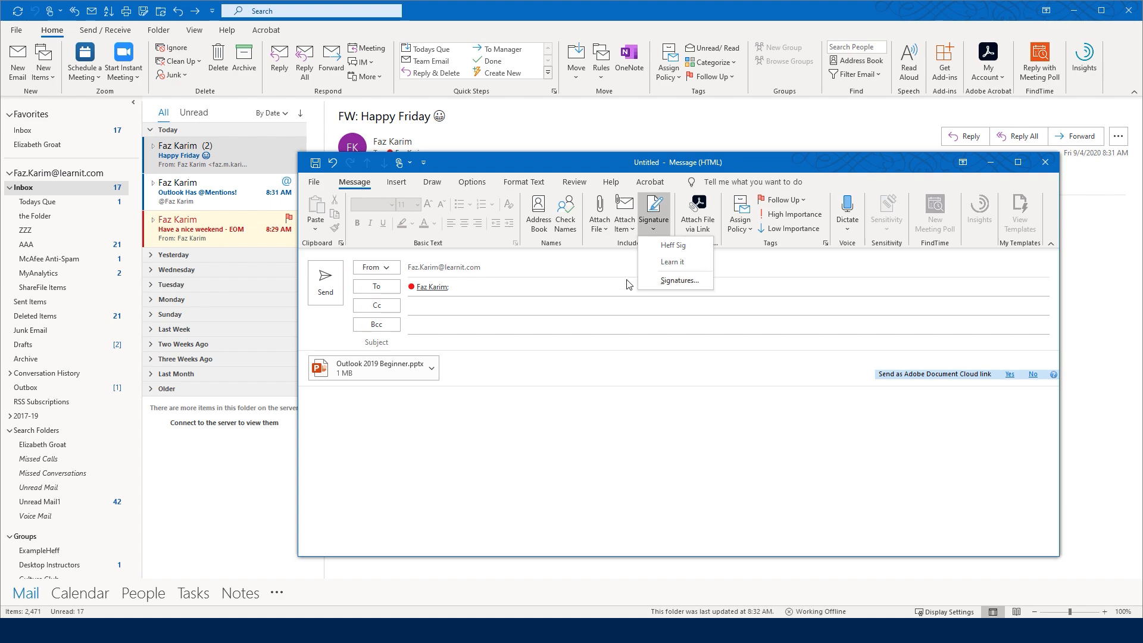
pyautogui.click(679, 281)
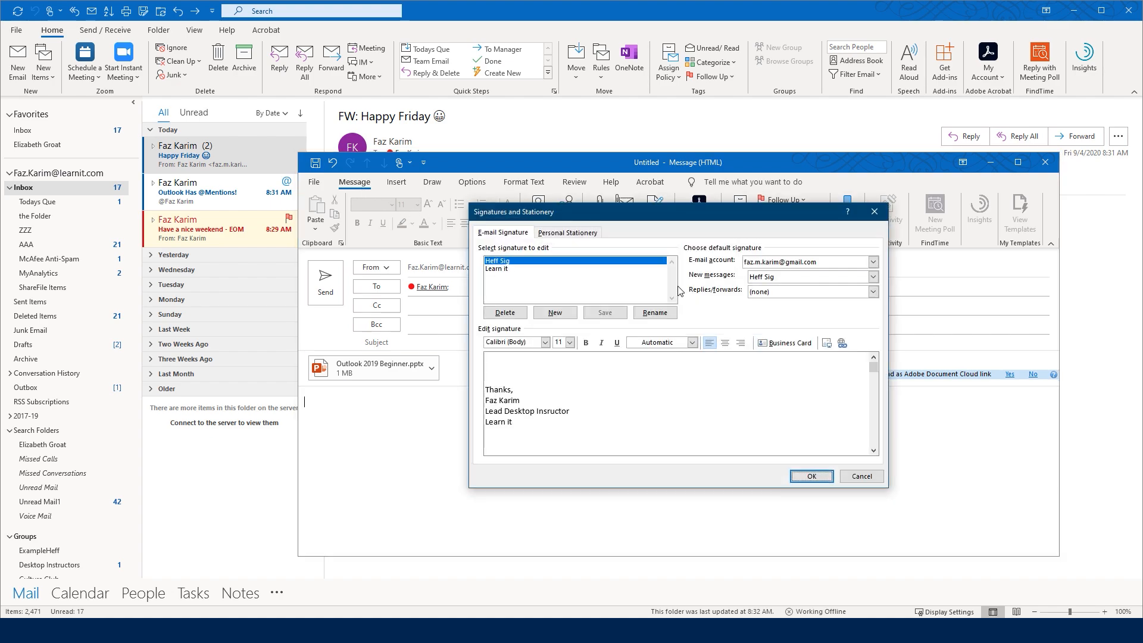
pyautogui.click(558, 314)
pyautogui.moveTo(559, 315); pyautogui.dragTo(561, 356)
pyautogui.press('Escape')
pyautogui.click(553, 314)
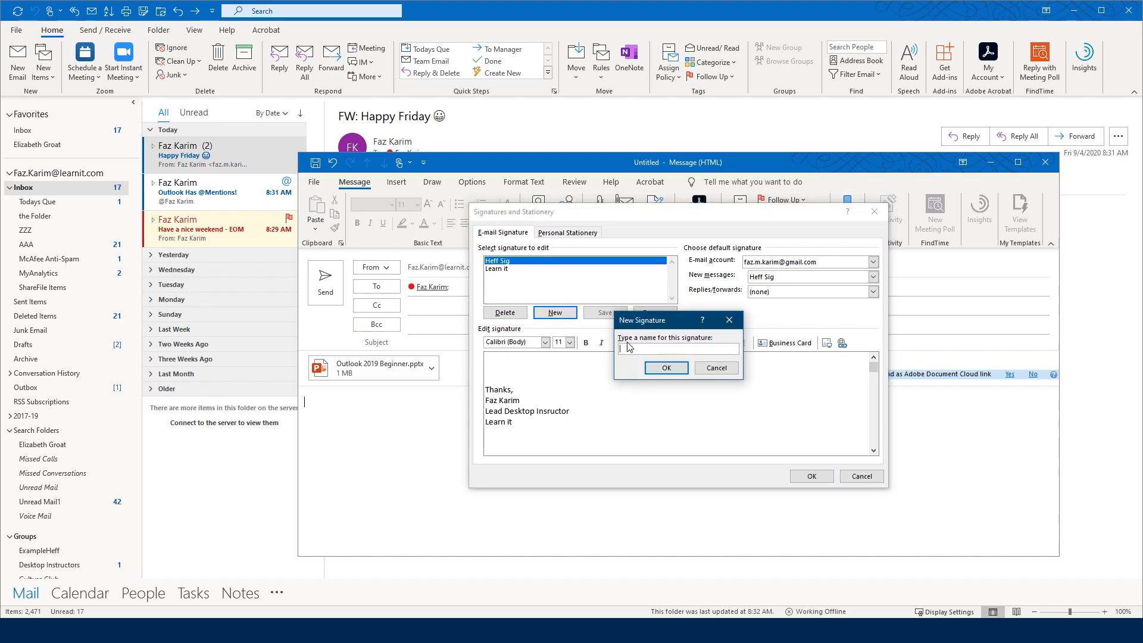
pyautogui.write('Outlook Sig')
pyautogui.click(678, 370)
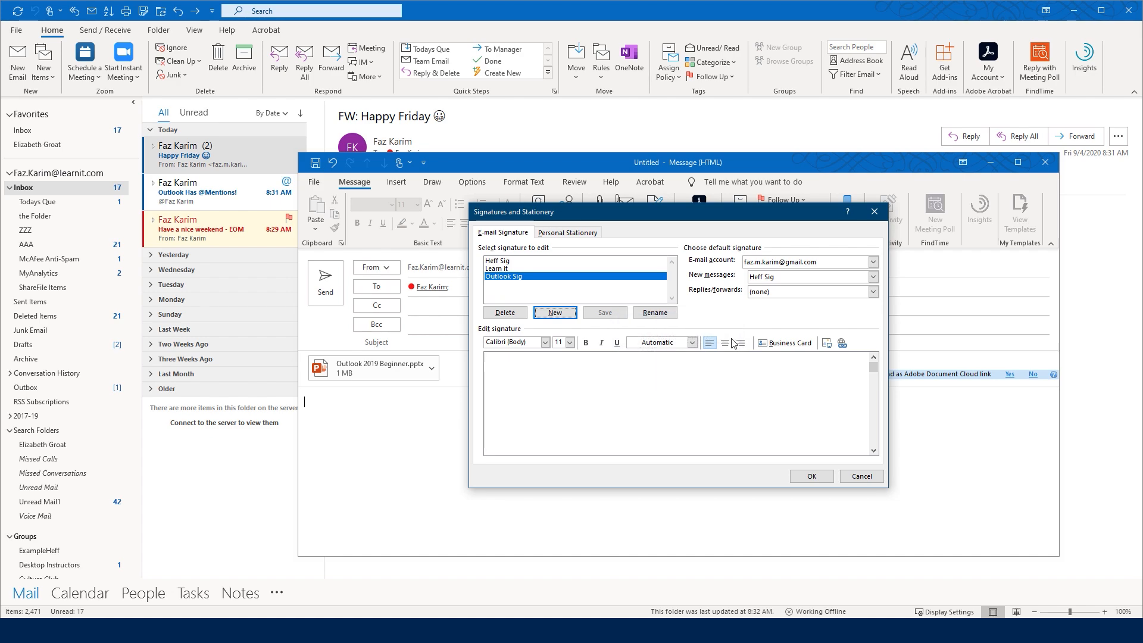
# Step: Set Outlook Sig as the work account's default signature for both new messages and replies/forwards
pyautogui.click(873, 262)
pyautogui.click(840, 283)
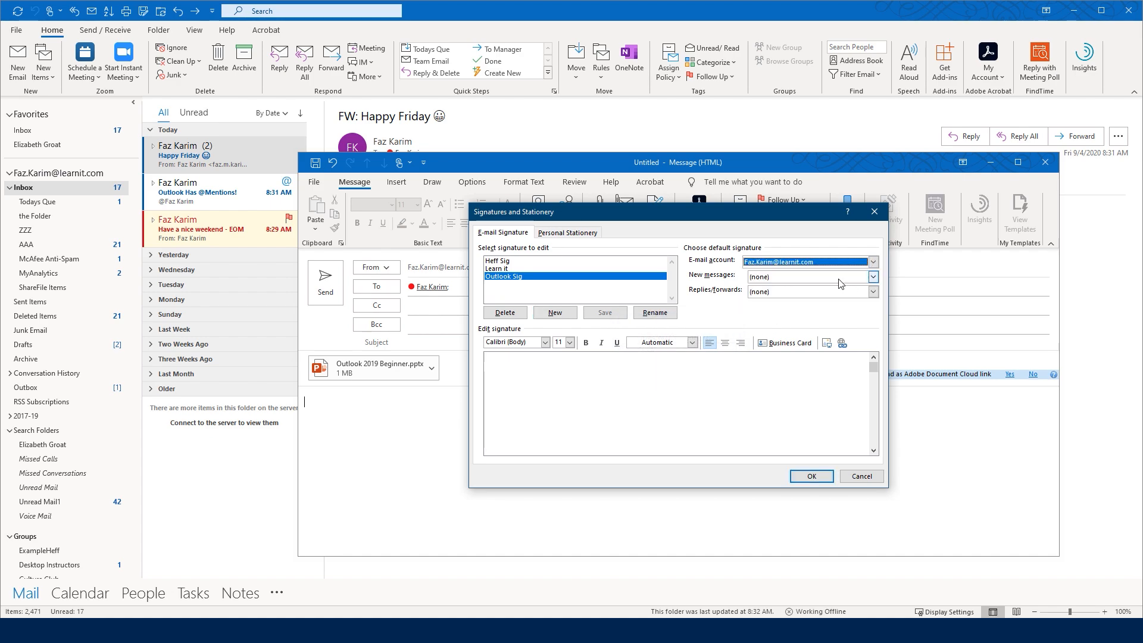
pyautogui.click(872, 276)
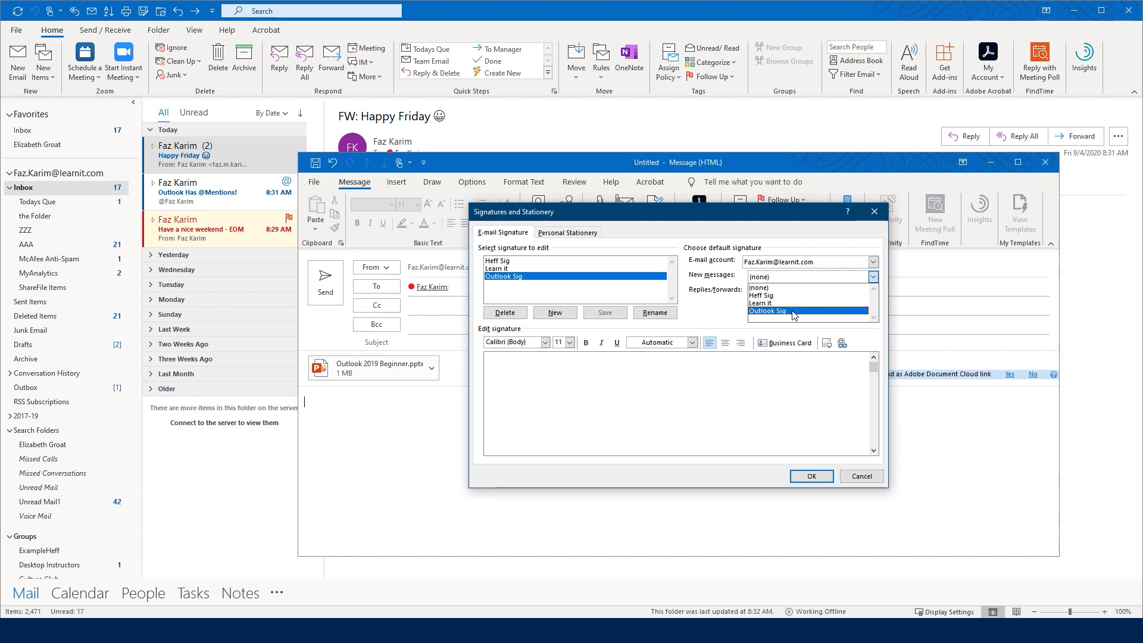
pyautogui.click(798, 312)
pyautogui.click(871, 292)
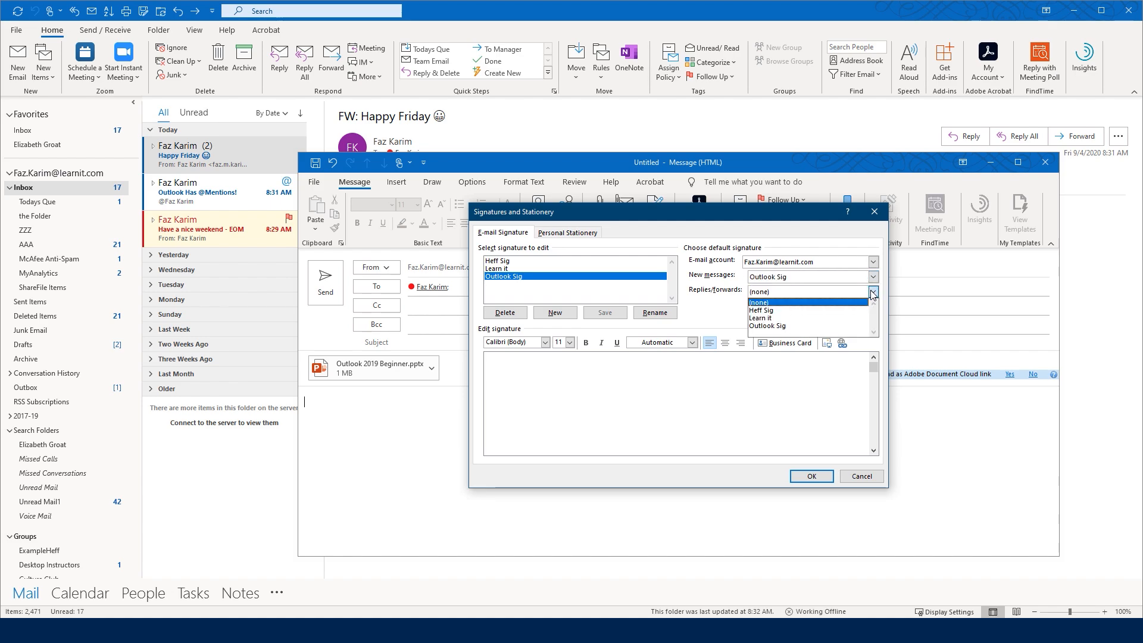
pyautogui.click(807, 325)
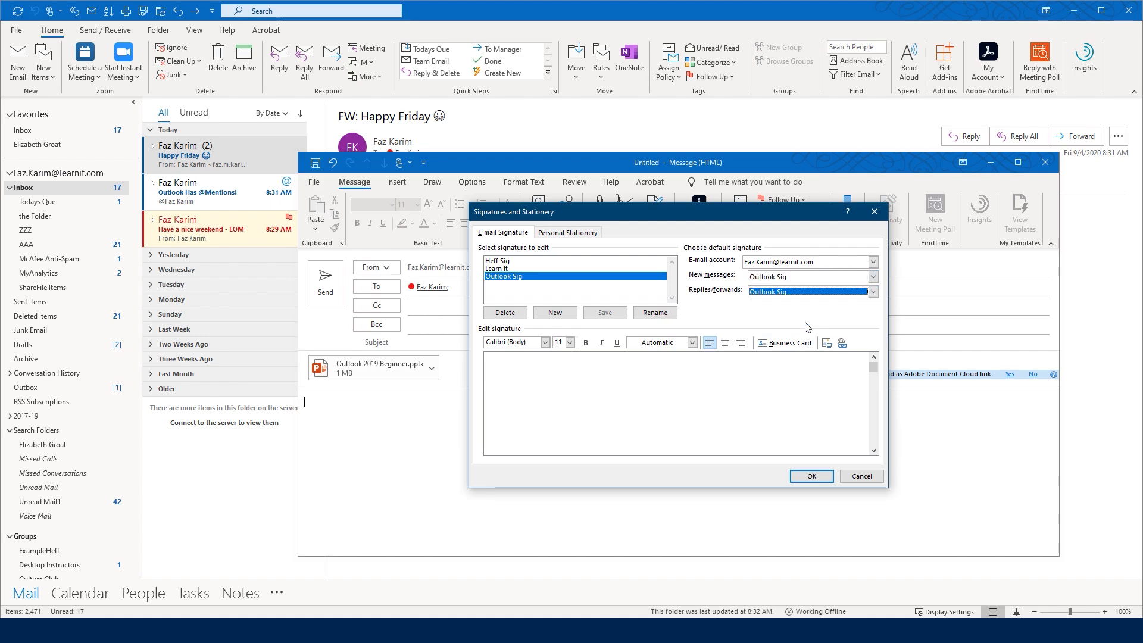
# Step: Enter "Thanks," and the sender's full name as the Outlook Sig text, save it, and insert that signature into the email
pyautogui.click(518, 377)
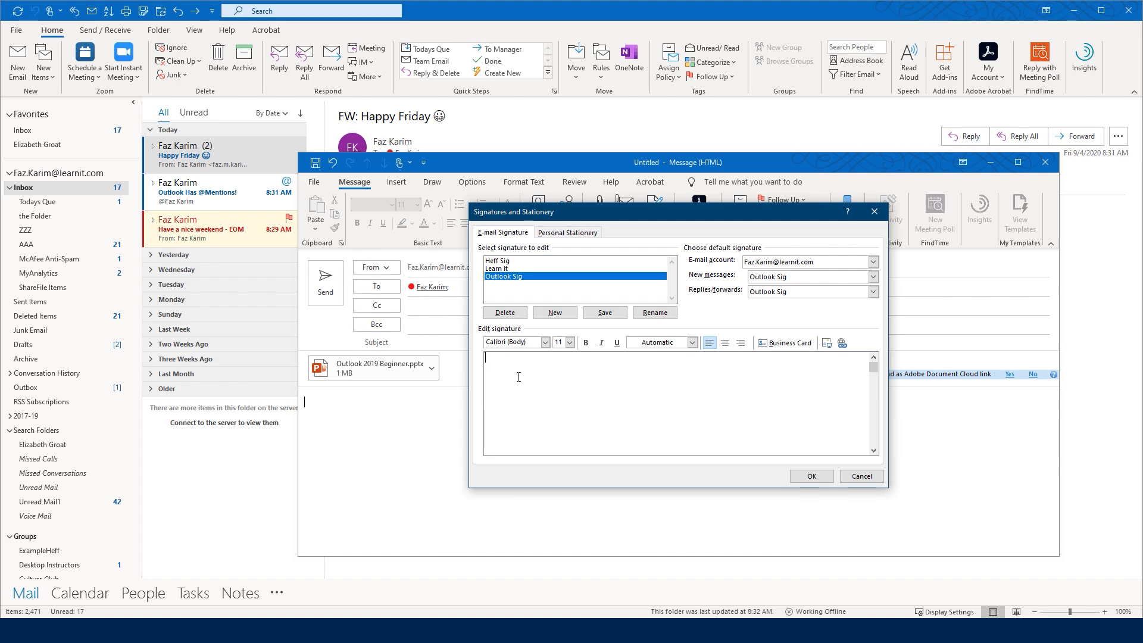
pyautogui.write('Thanks,')
pyautogui.press('Return')
pyautogui.write('Faz Karim')
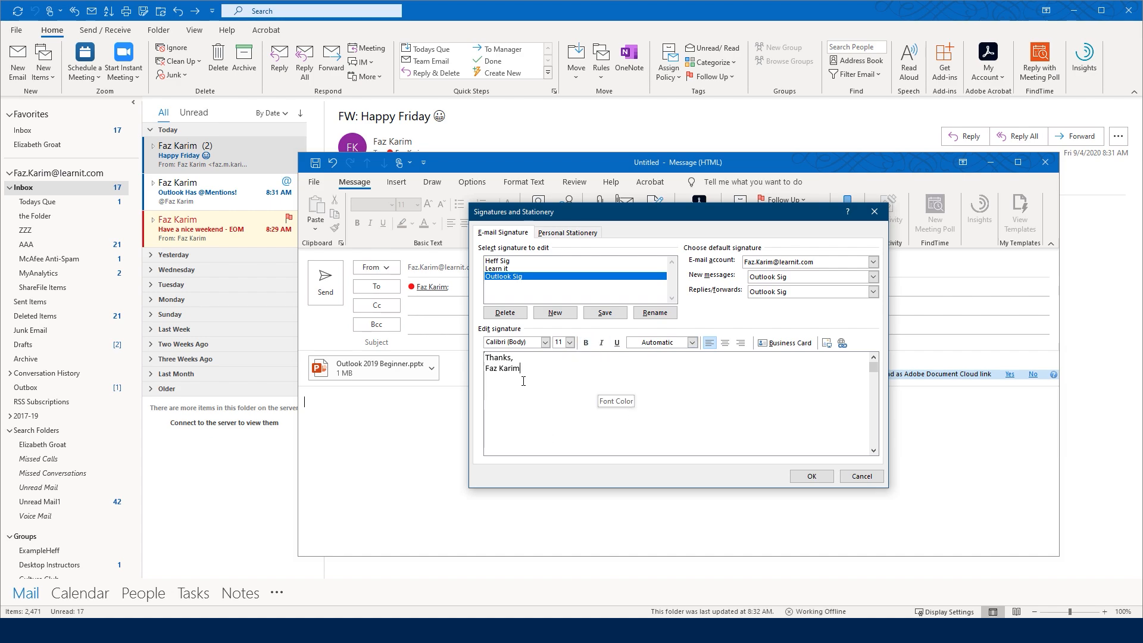
pyautogui.click(810, 476)
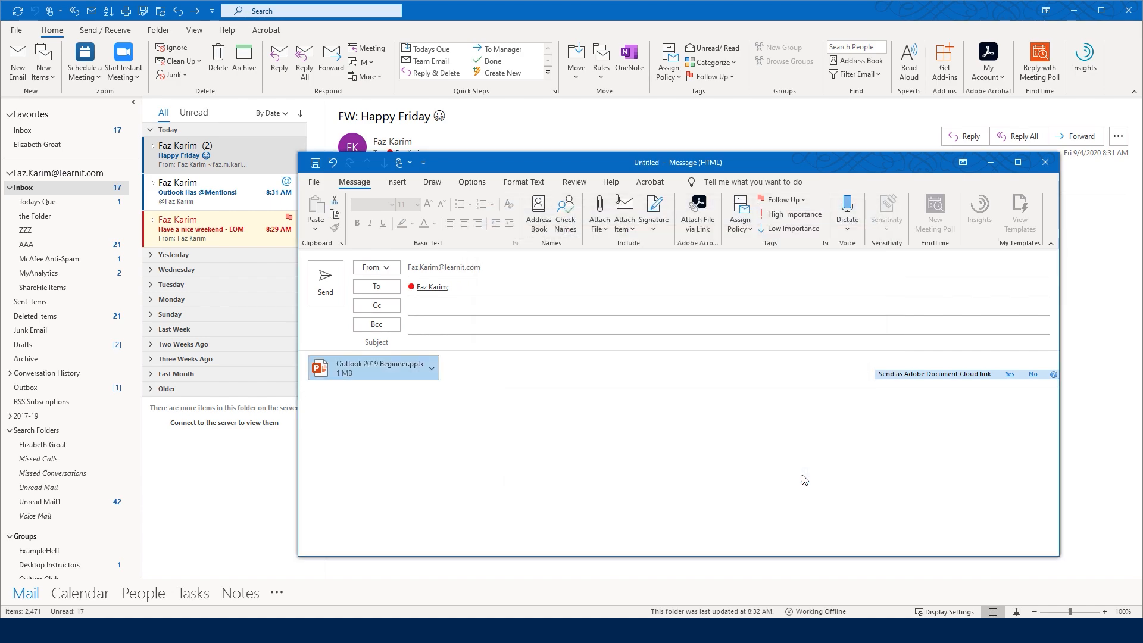
pyautogui.click(653, 231)
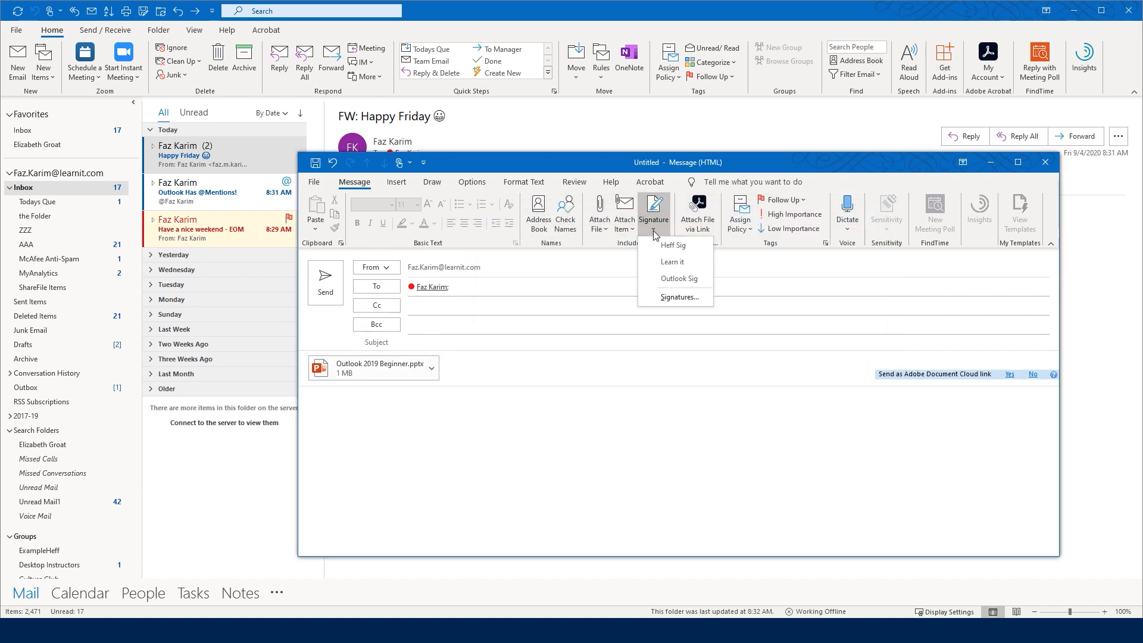
pyautogui.click(683, 279)
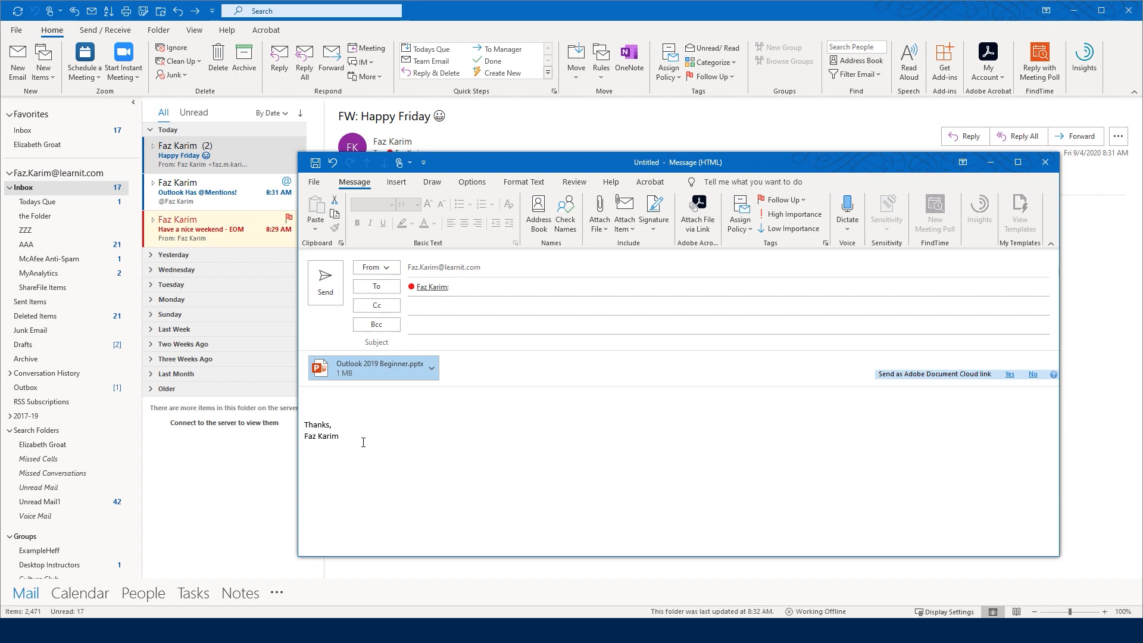
# Step: Check the Outlook Sig text and the work account's default signature choices, and examine the signature inserted in the email
pyautogui.click(654, 231)
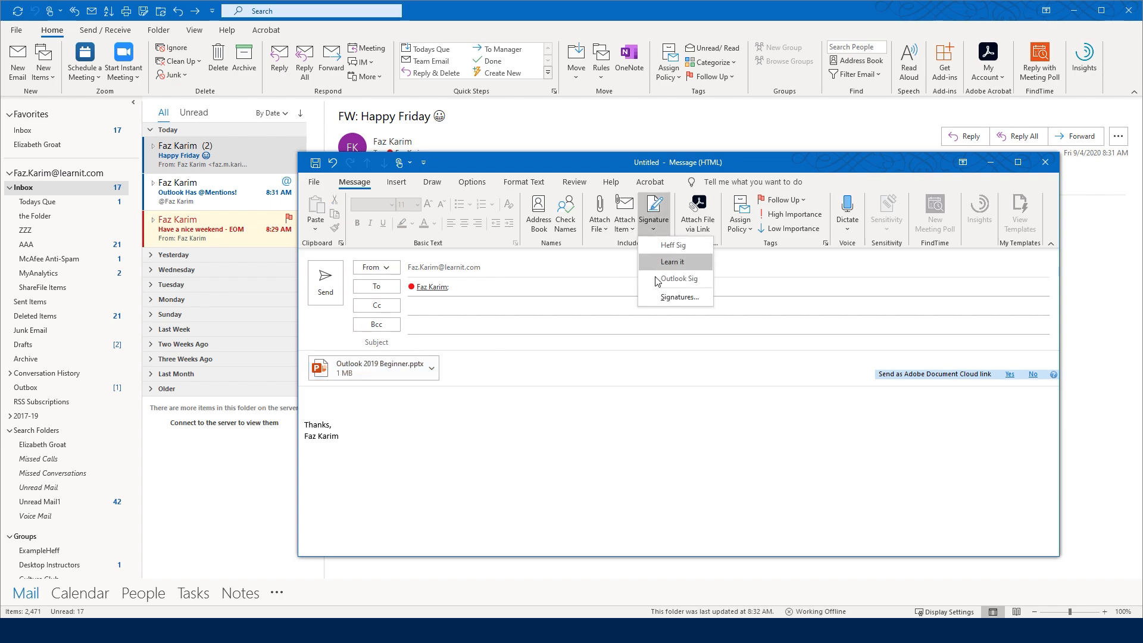
pyautogui.click(661, 297)
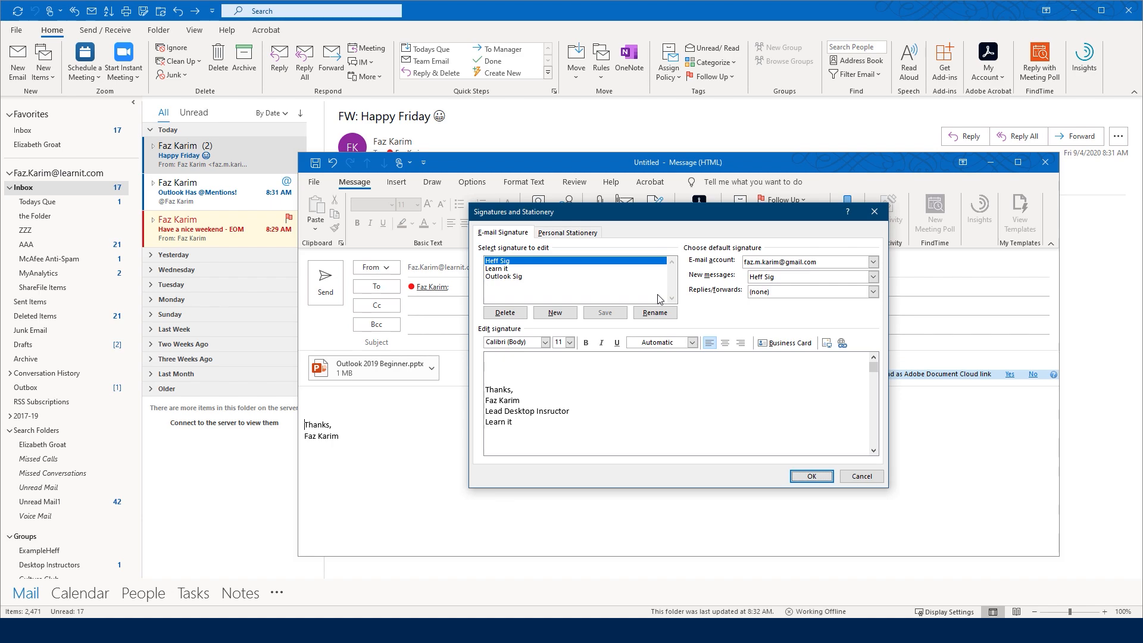
pyautogui.click(506, 276)
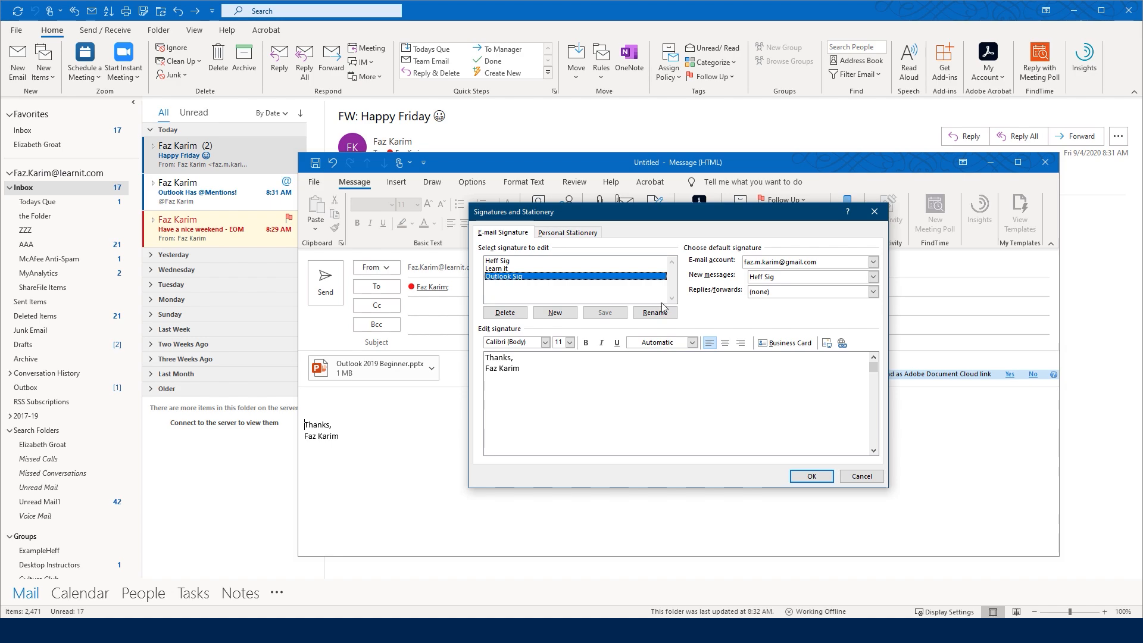
pyautogui.click(871, 262)
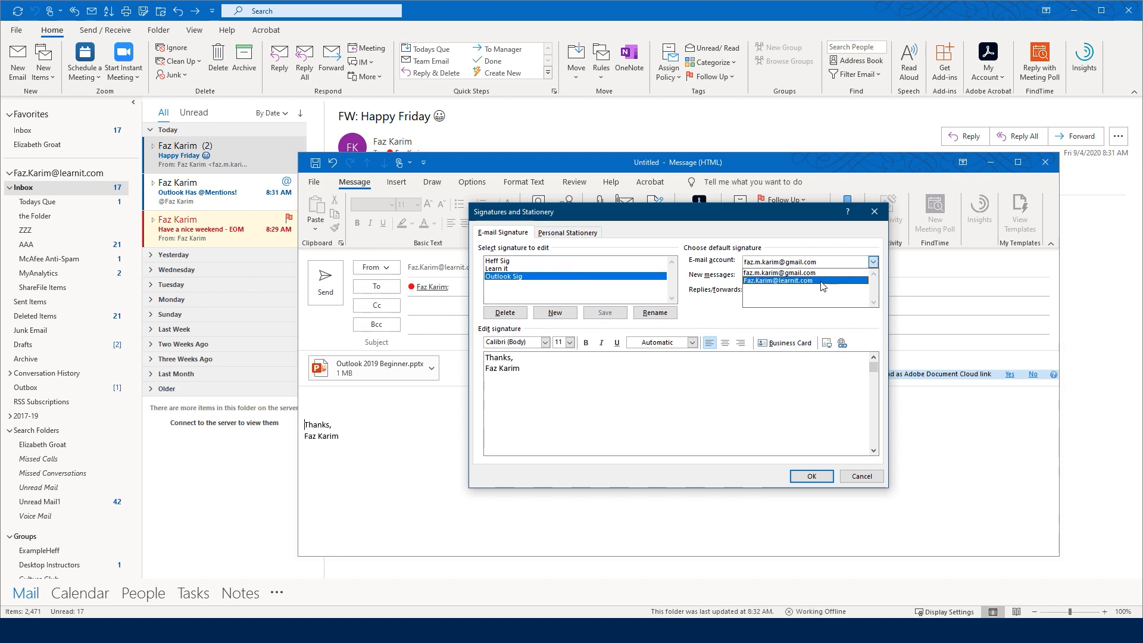
pyautogui.click(869, 279)
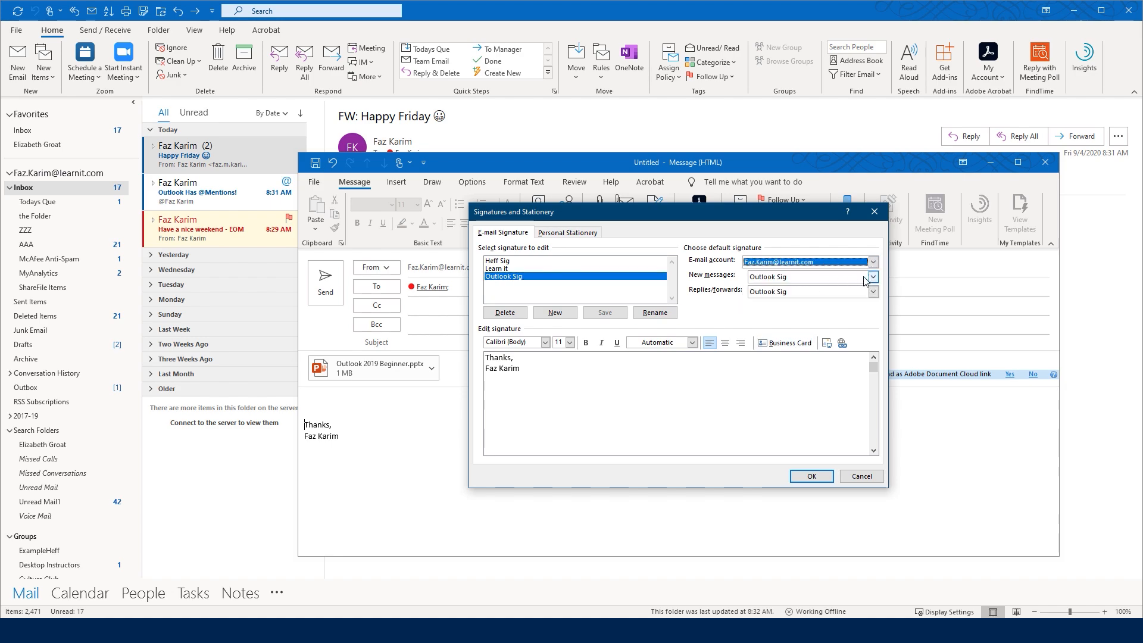
pyautogui.click(811, 477)
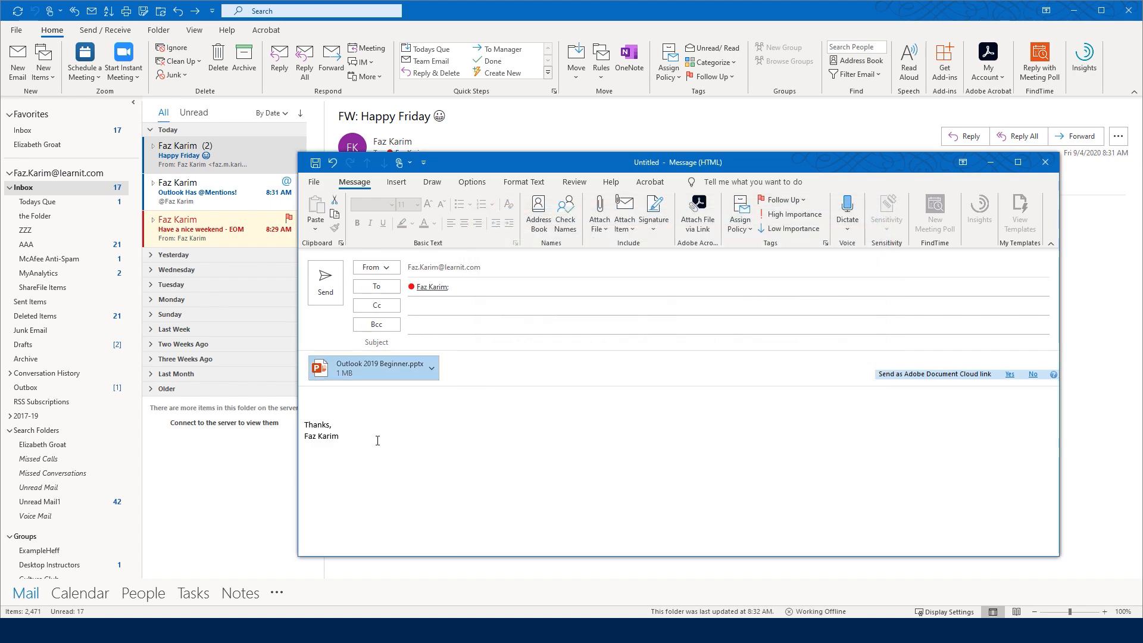
pyautogui.moveTo(378, 437)
pyautogui.mouseDown()
pyautogui.moveTo(307, 411)
pyautogui.moveTo(299, 420)
pyautogui.mouseUp()
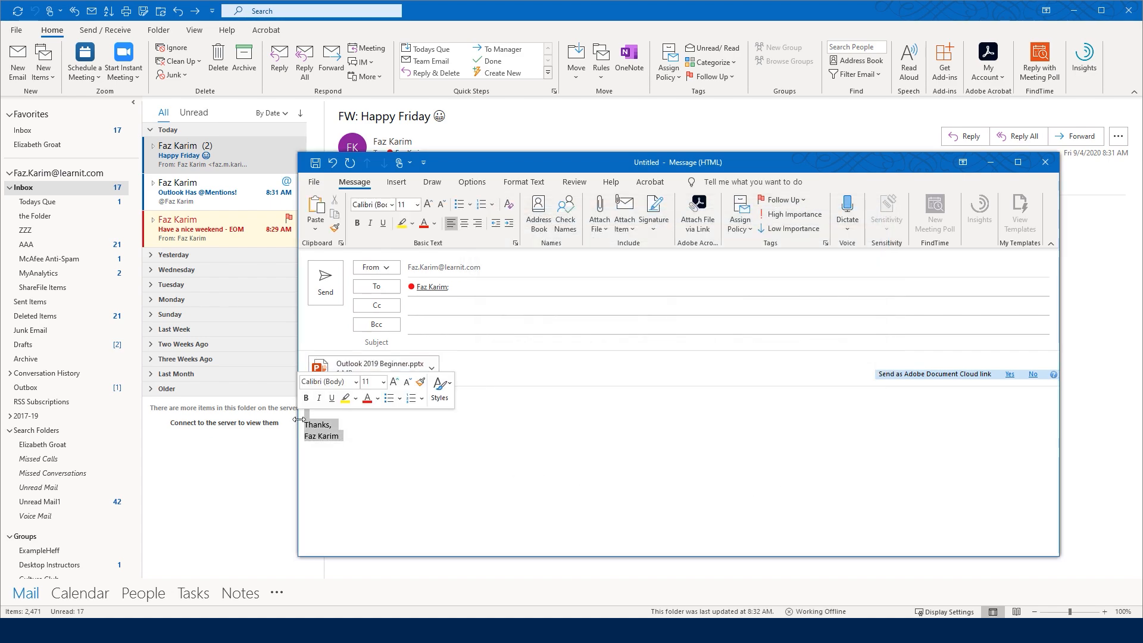
pyautogui.click(455, 483)
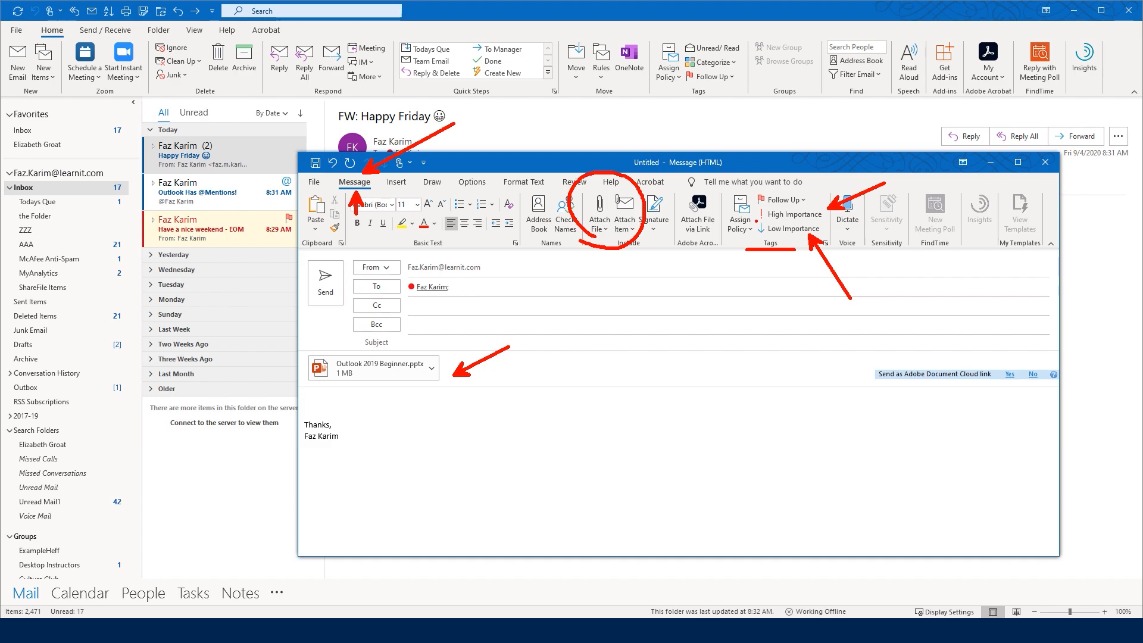
# Step: Mark the email as high importance and request a read receipt for it
pyautogui.click(792, 215)
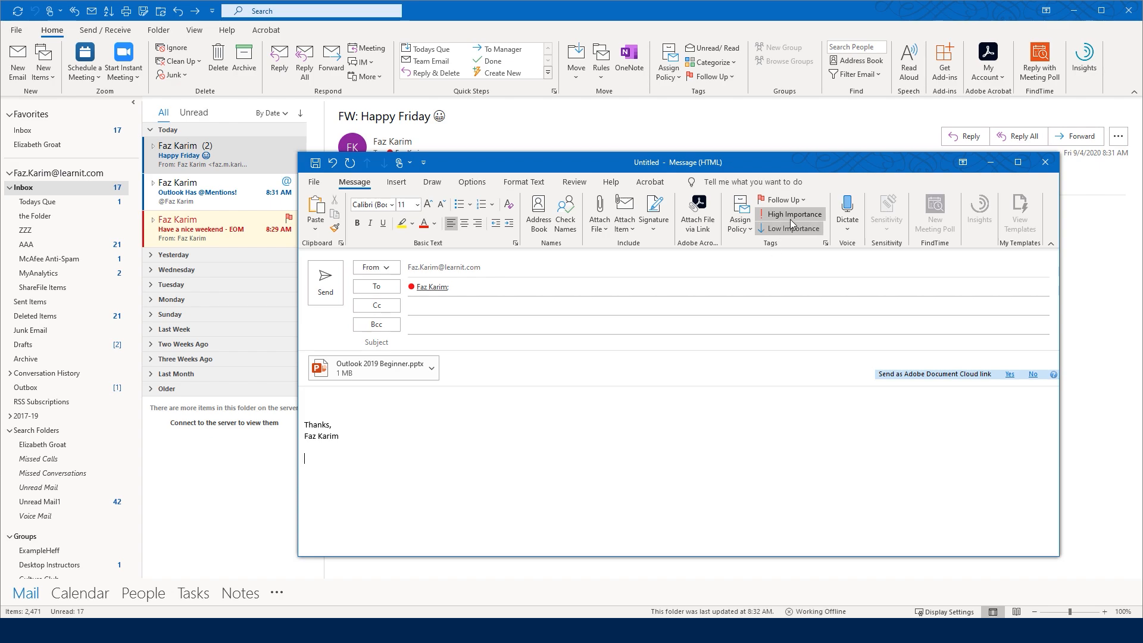
pyautogui.click(789, 344)
pyautogui.click(473, 182)
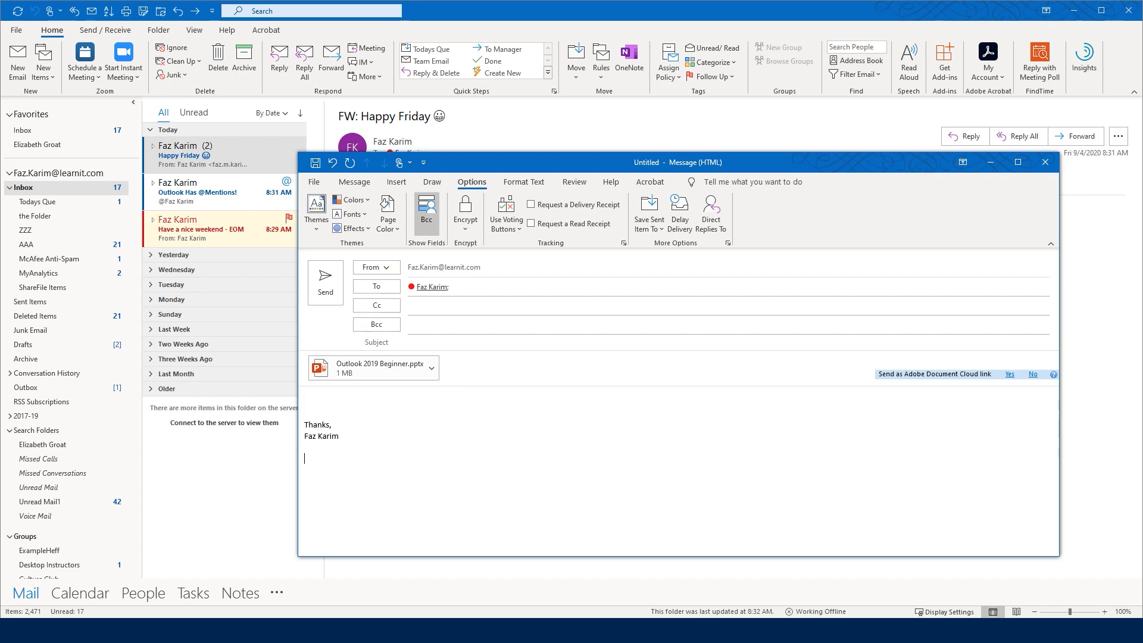
pyautogui.click(434, 367)
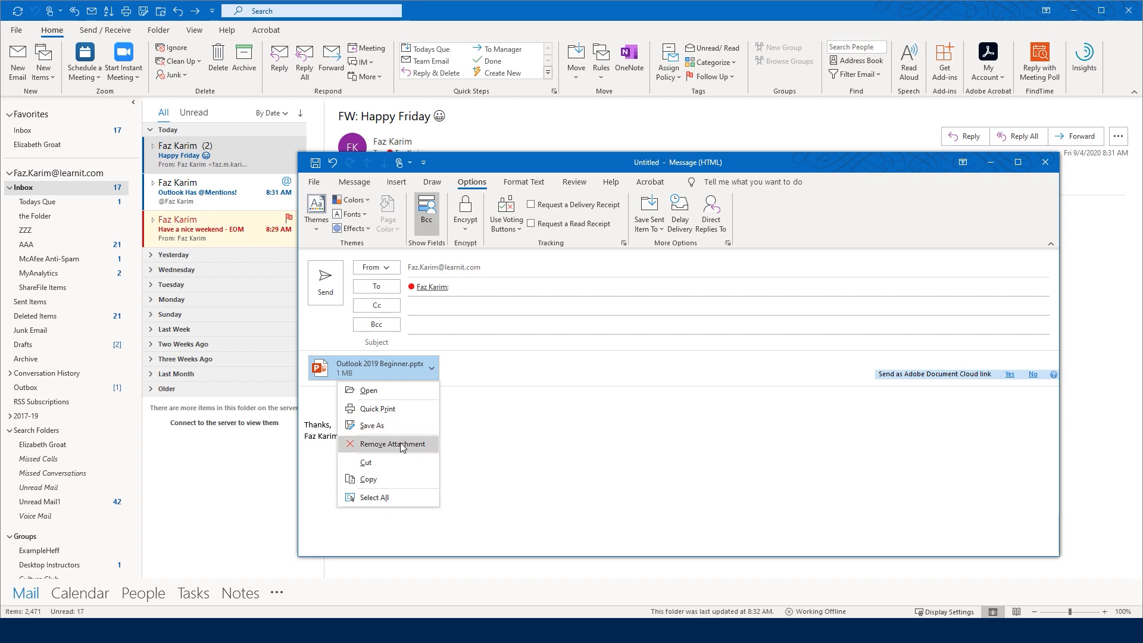
pyautogui.click(468, 373)
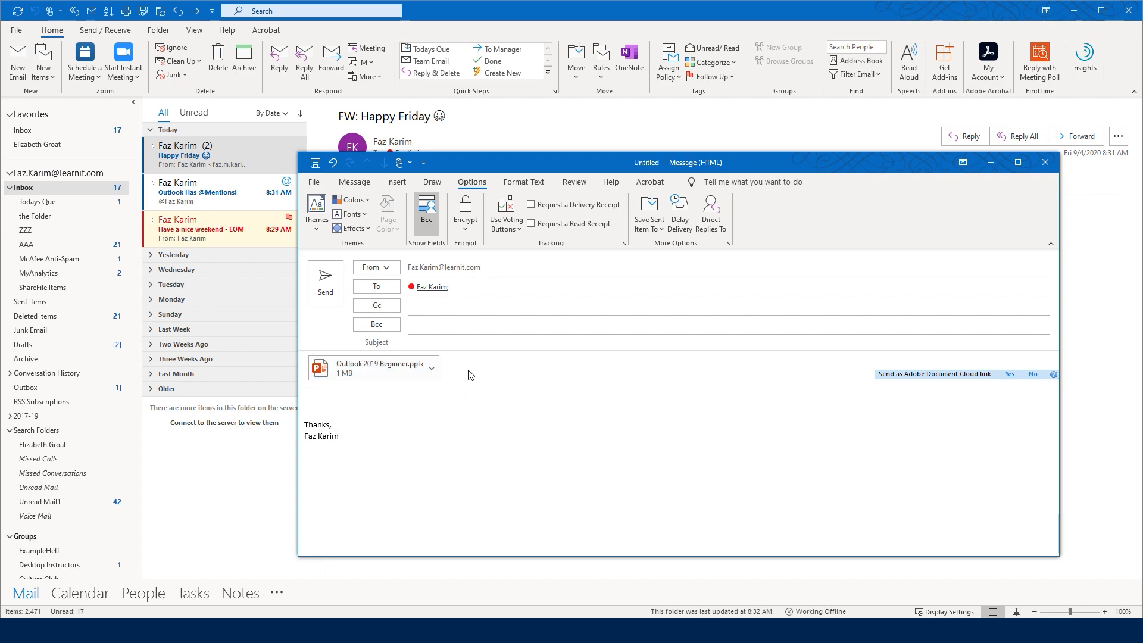
pyautogui.click(532, 224)
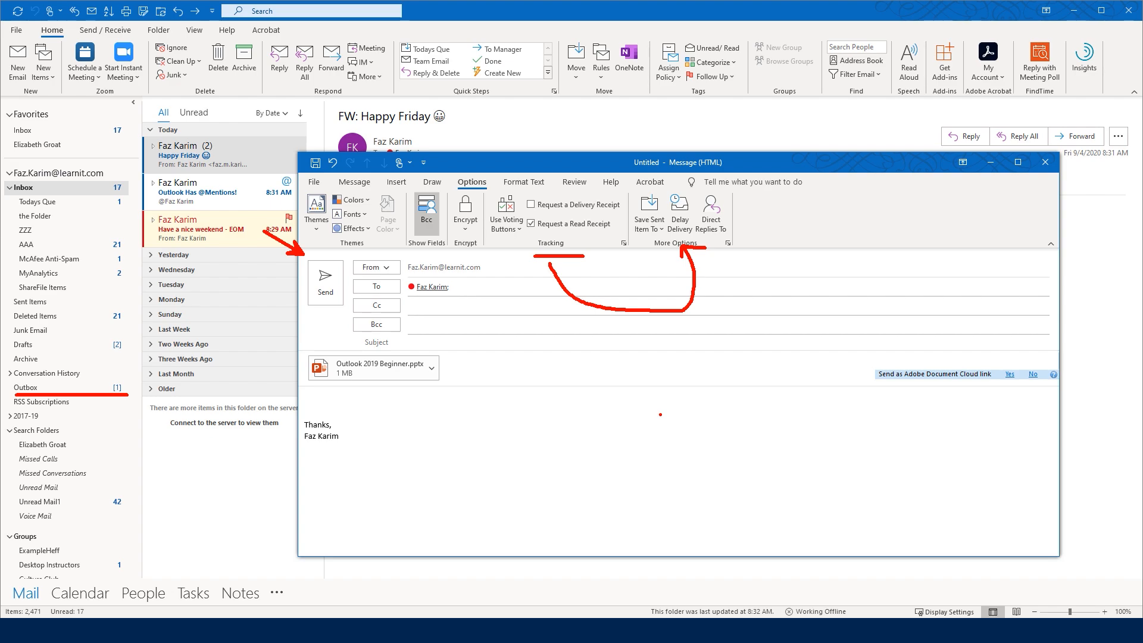
pyautogui.press('Escape')
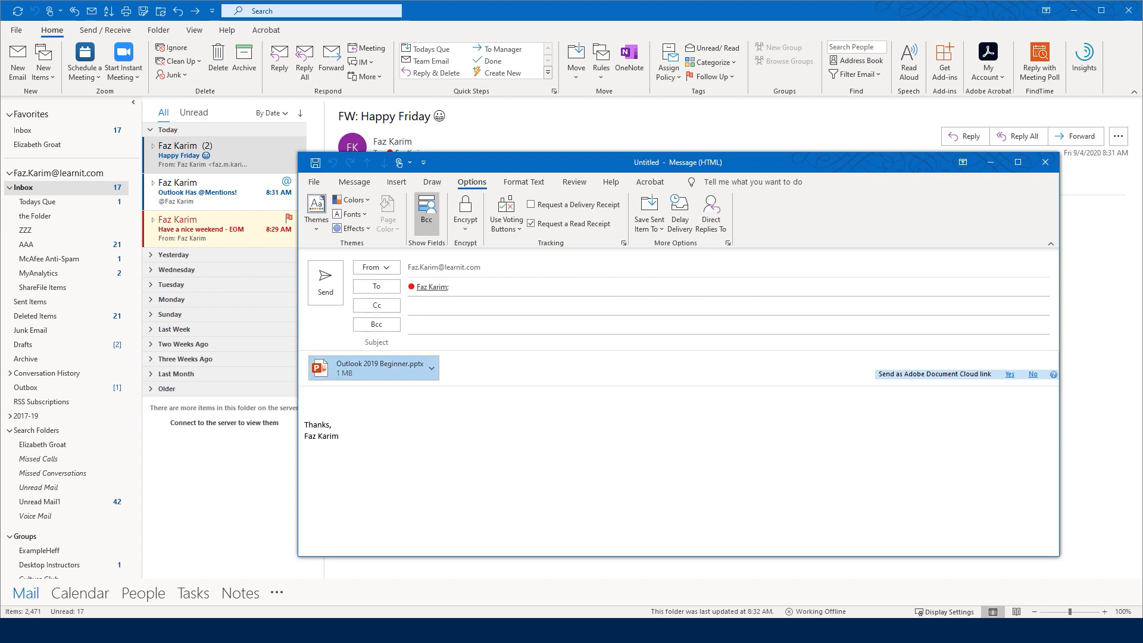
# Step: Delay the email's delivery until 9/4/2020 at 5:00 PM and review the delivery setting
pyautogui.click(676, 224)
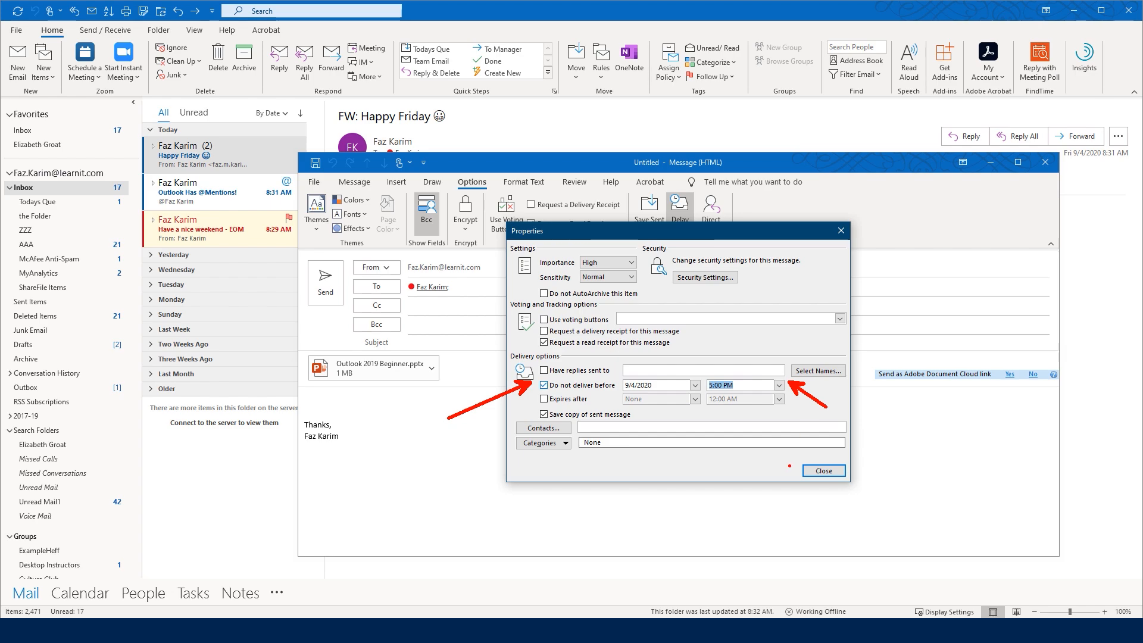
pyautogui.click(841, 475)
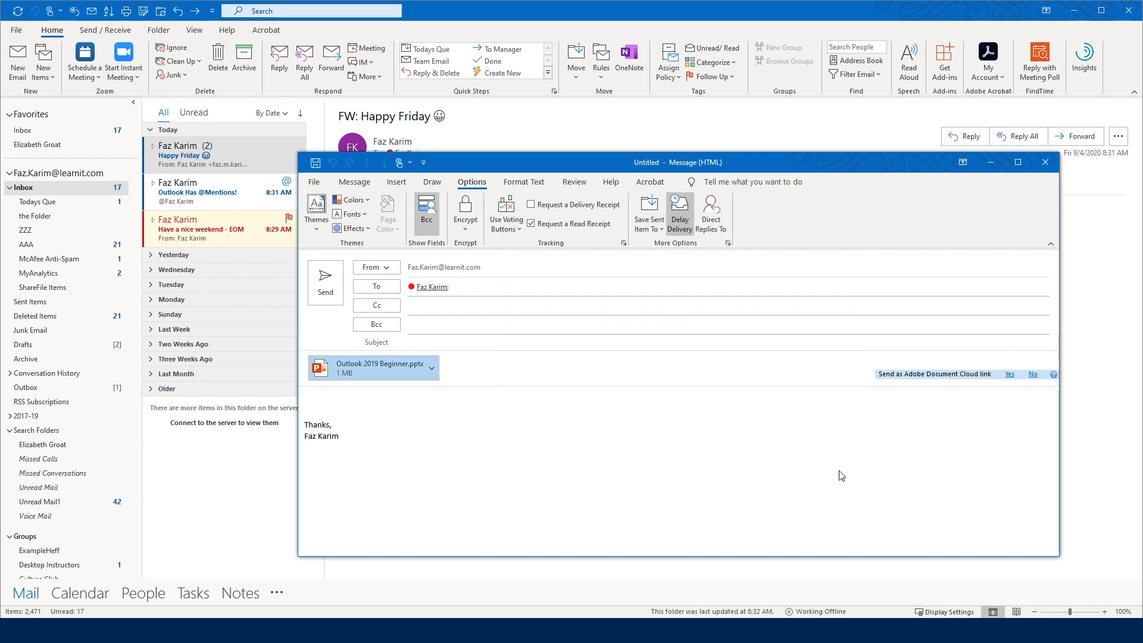
pyautogui.click(676, 220)
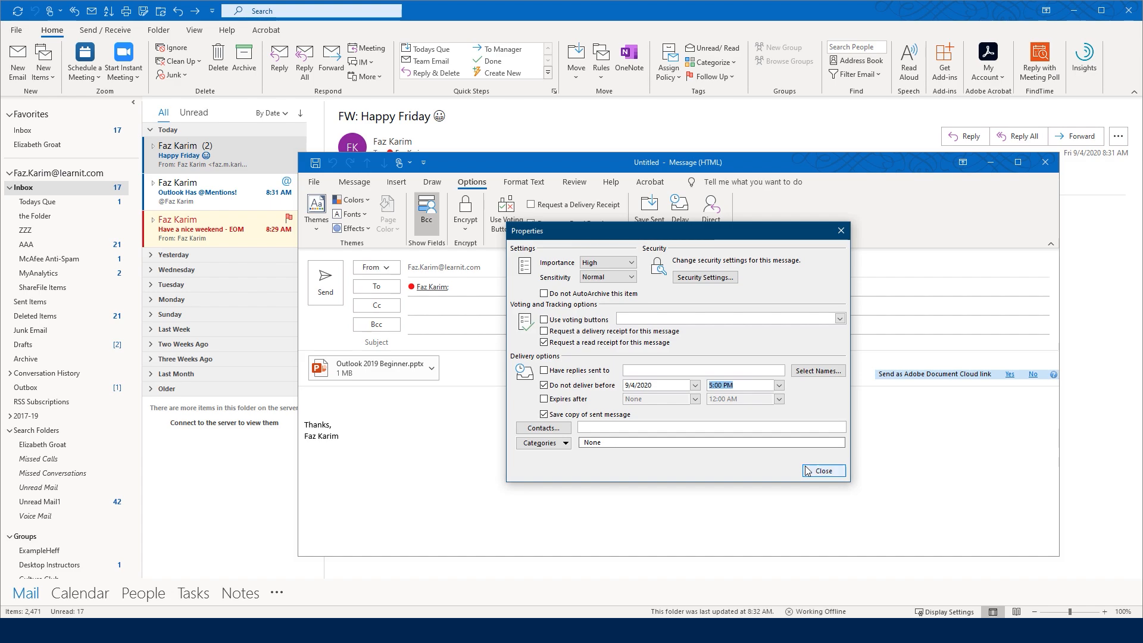
pyautogui.click(835, 474)
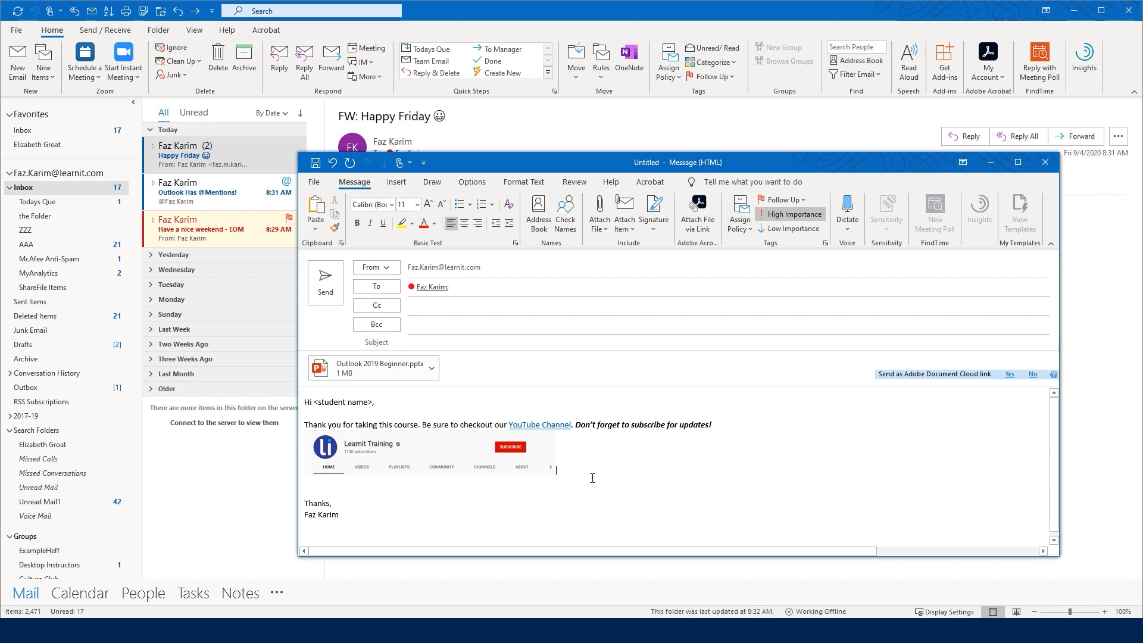
# Step: Select the message body from "Hi <student name>," through the Learnit Training banner image
pyautogui.moveTo(560, 472); pyautogui.dragTo(303, 403)
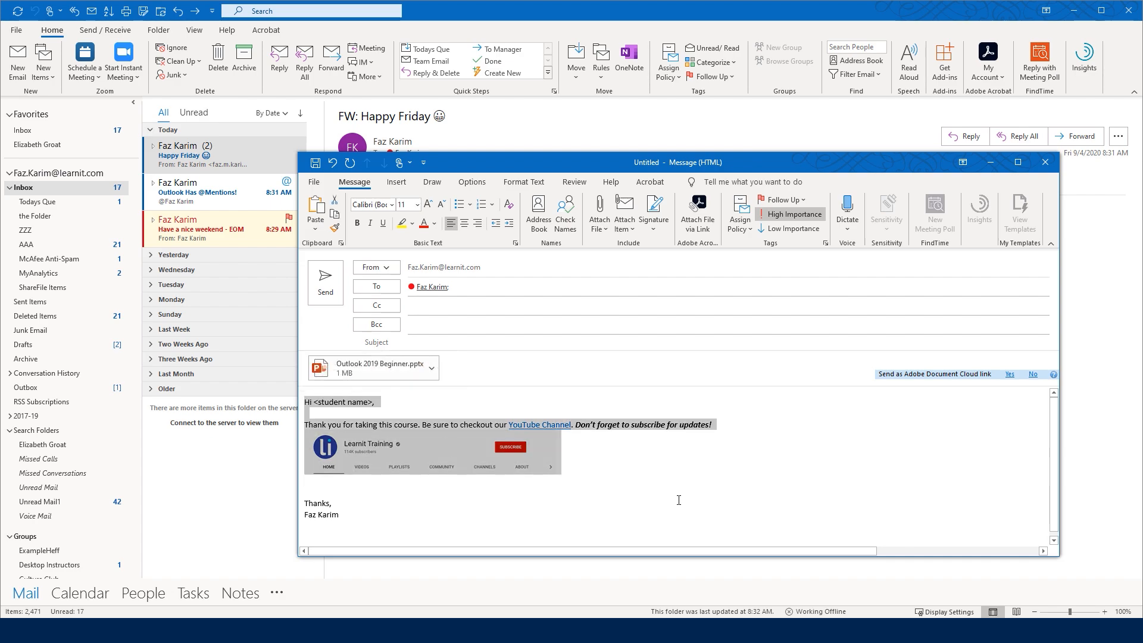
pyautogui.moveTo(602, 457); pyautogui.dragTo(742, 457)
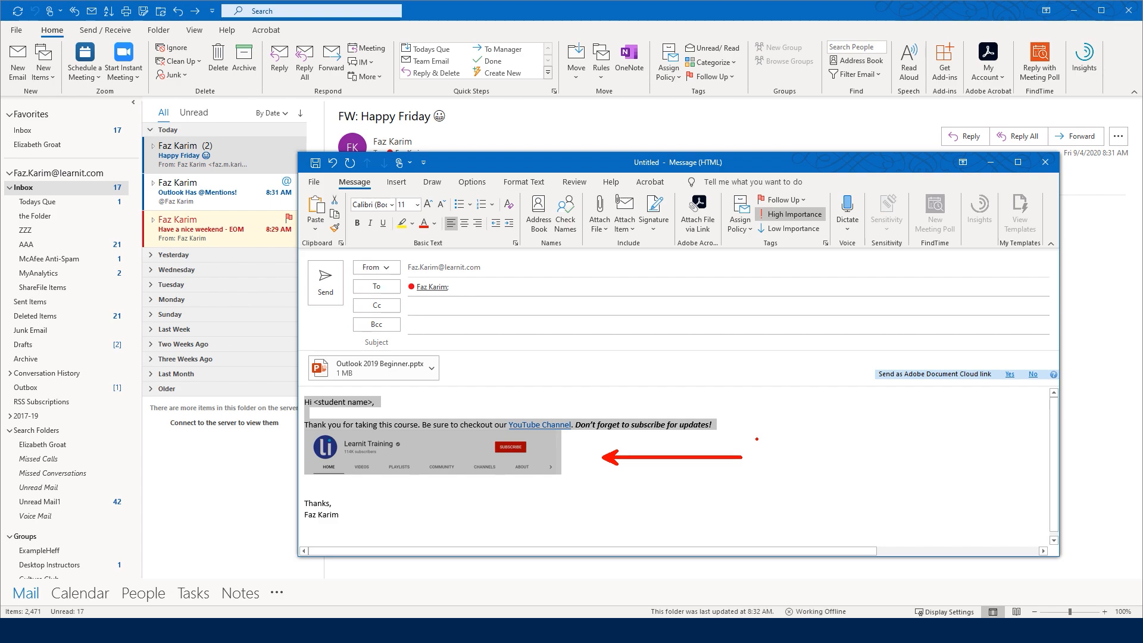
pyautogui.press('t')
pyautogui.scroll(-2, 749, 452)
pyautogui.write('quick par')
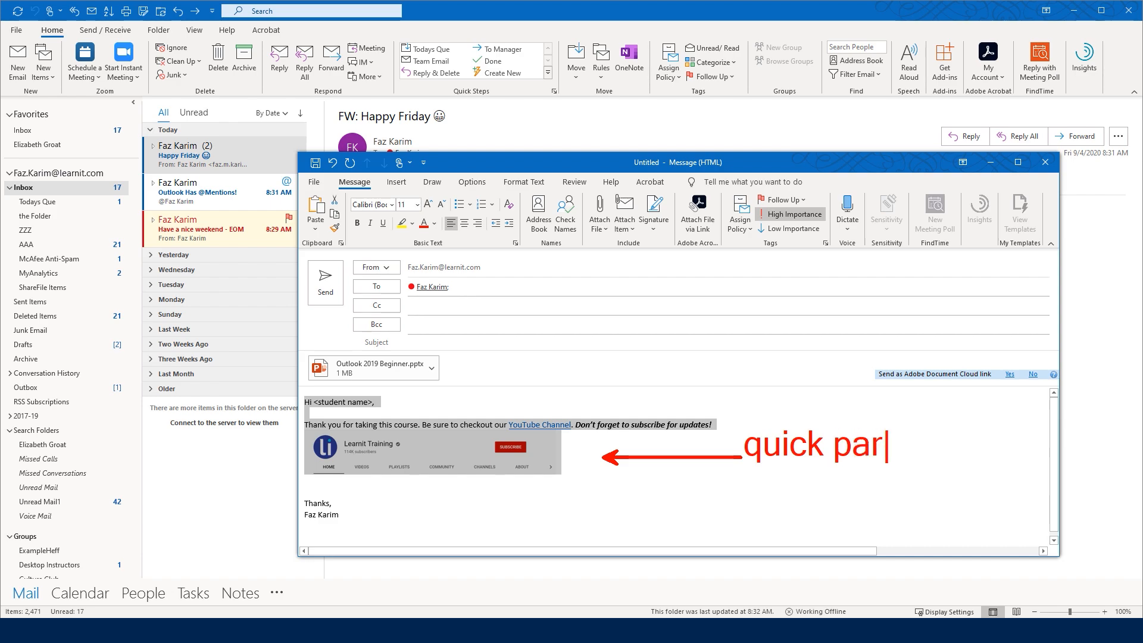
pyautogui.write('ts.')
pyautogui.press('Escape')
pyautogui.moveTo(777, 435)
pyautogui.mouseDown()
pyautogui.moveTo(388, 186)
pyautogui.moveTo(400, 215)
pyautogui.mouseUp()
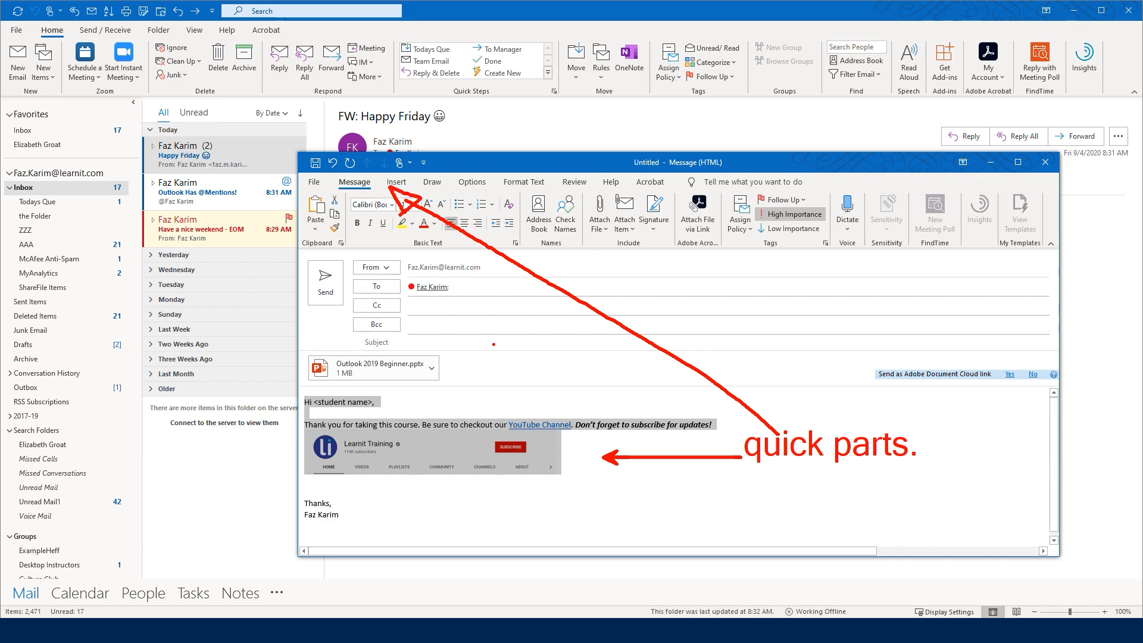
pyautogui.press('Escape')
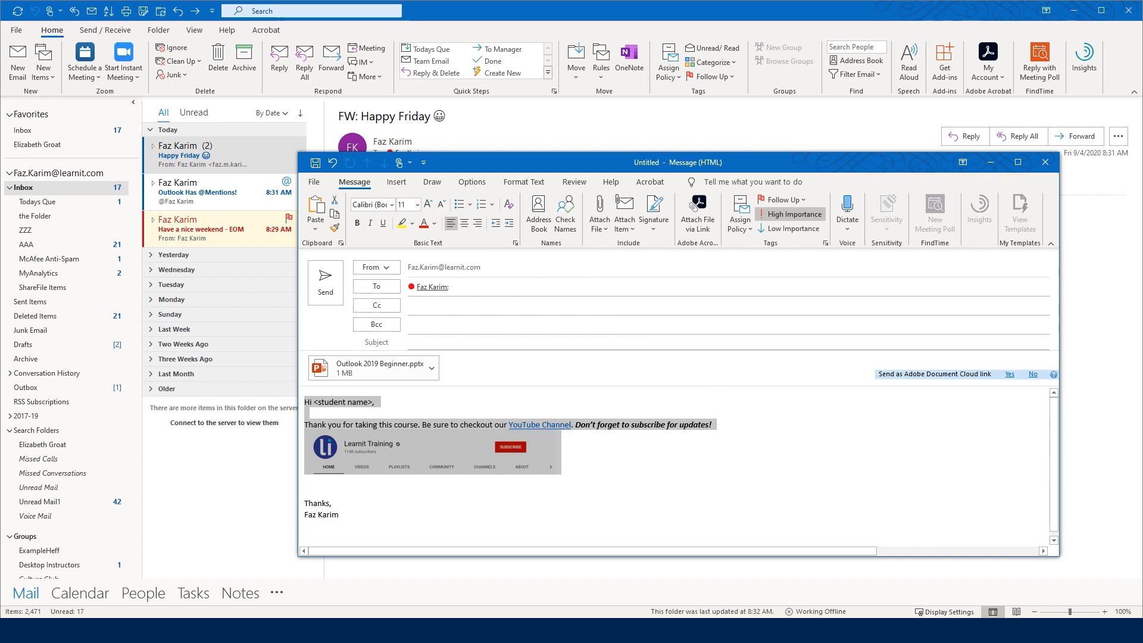
# Step: View the Quick Parts gallery and its option for saving the selected text, then close it and clear the selection
pyautogui.click(396, 182)
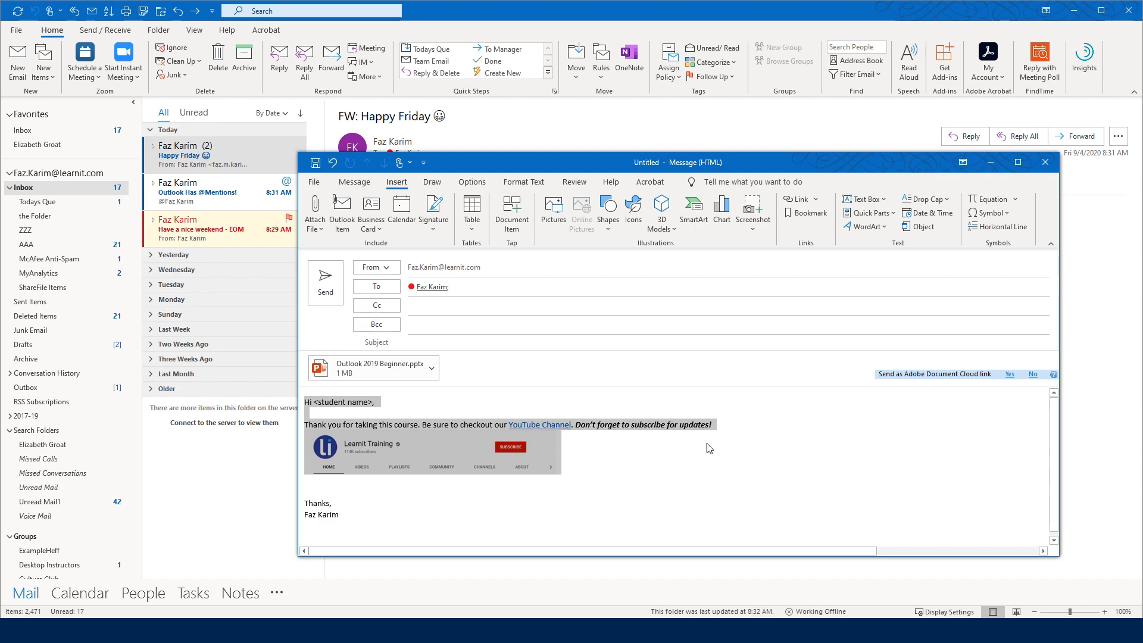
pyautogui.moveTo(876, 251); pyautogui.dragTo(927, 250)
pyautogui.moveTo(563, 159); pyautogui.dragTo(526, 126)
pyautogui.press('Escape')
pyautogui.click(884, 215)
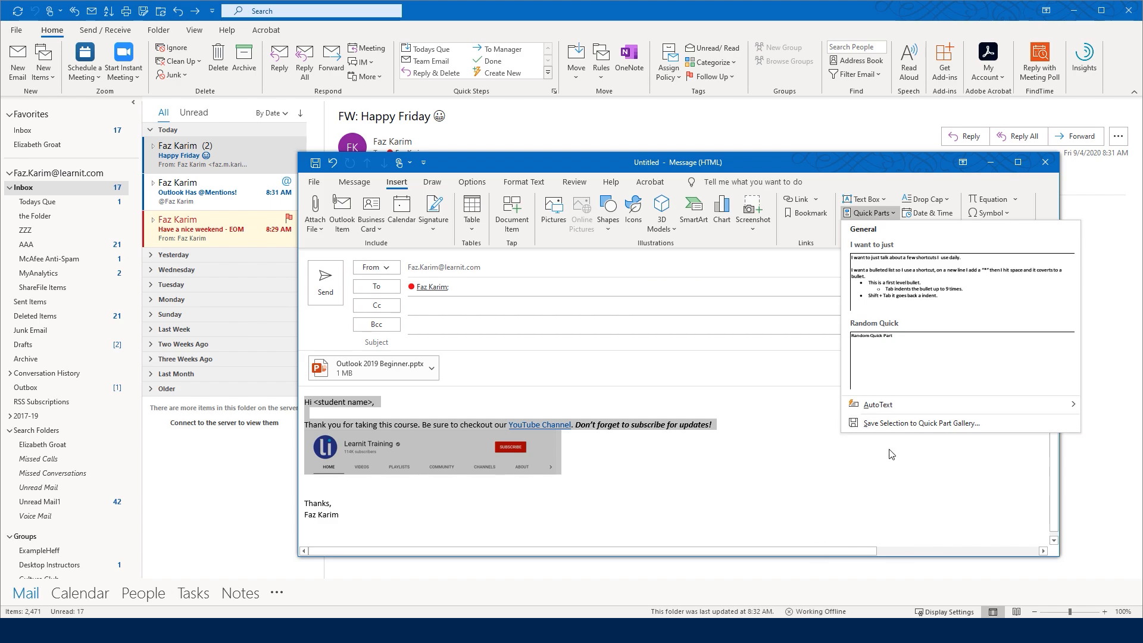
pyautogui.click(820, 487)
pyautogui.click(820, 486)
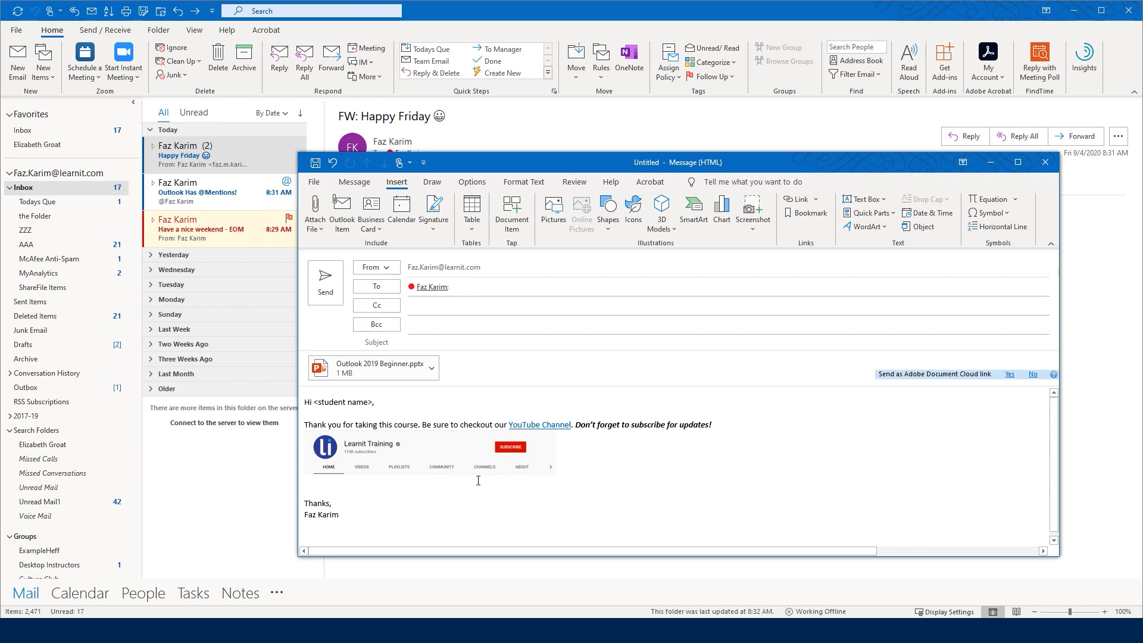
# Step: Check the Quick Parts gallery without a selection, then select the message from "Hi <student name>," through the banner image
pyautogui.click(847, 226)
pyautogui.click(870, 212)
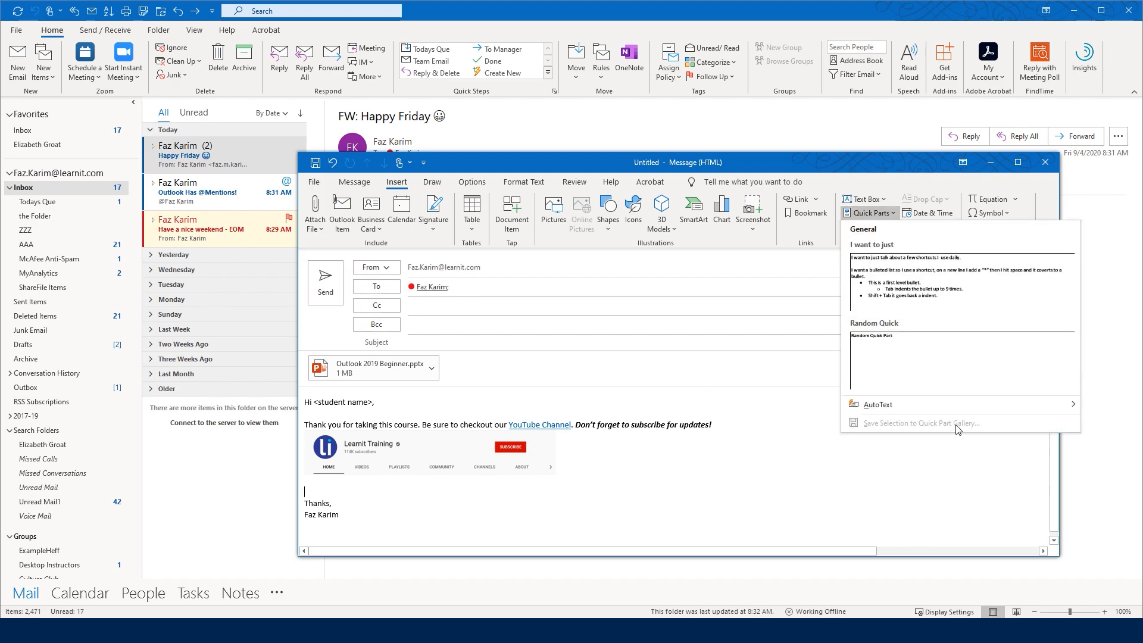
pyautogui.click(692, 472)
pyautogui.moveTo(684, 471); pyautogui.dragTo(289, 396)
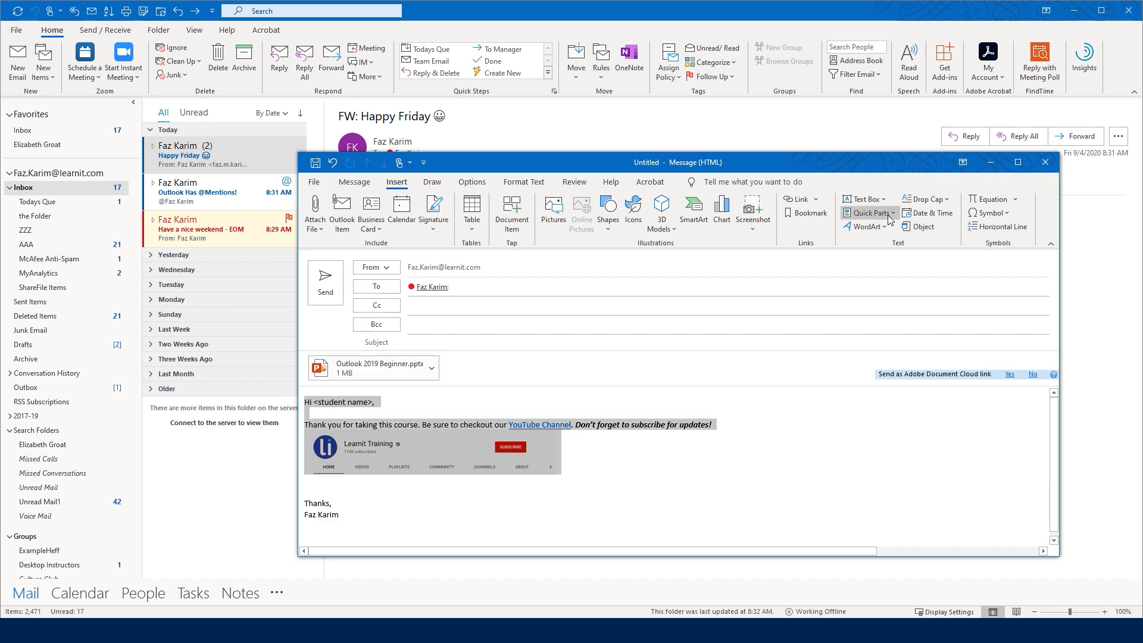
# Step: Start saving the selected message text as a Quick Part named "Follow Up" in the General category
pyautogui.click(889, 216)
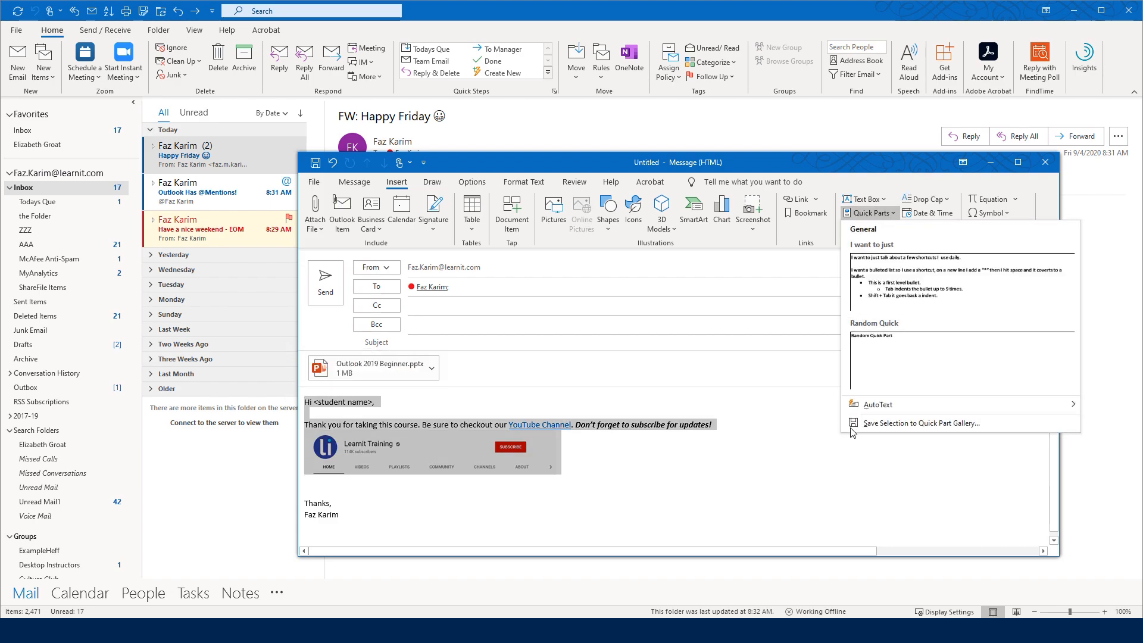
pyautogui.click(892, 424)
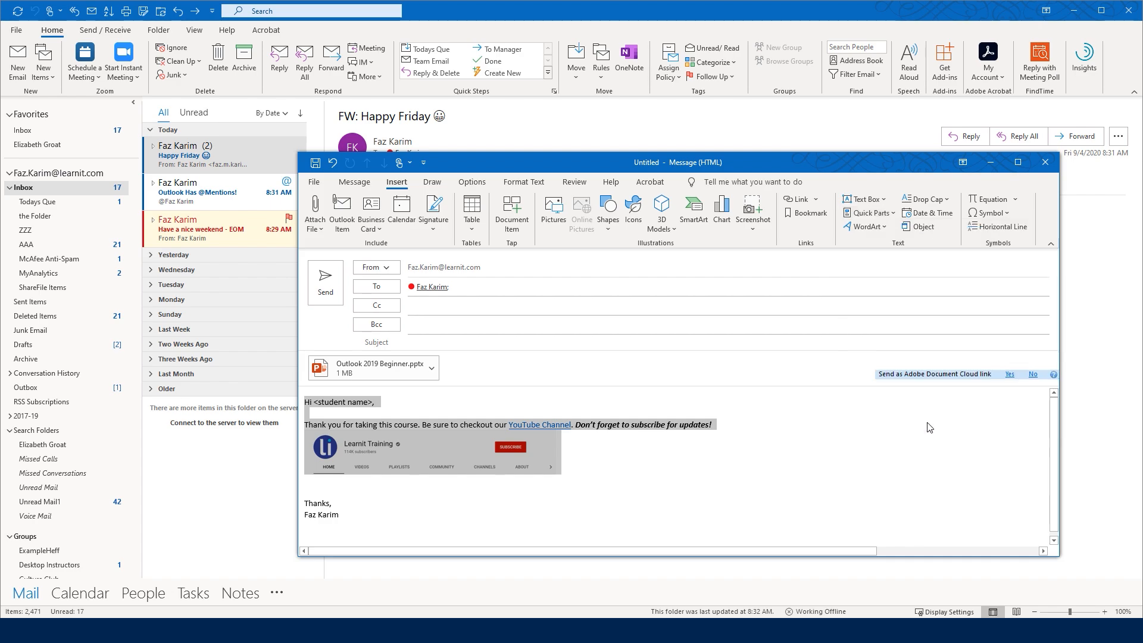
pyautogui.write('Fo')
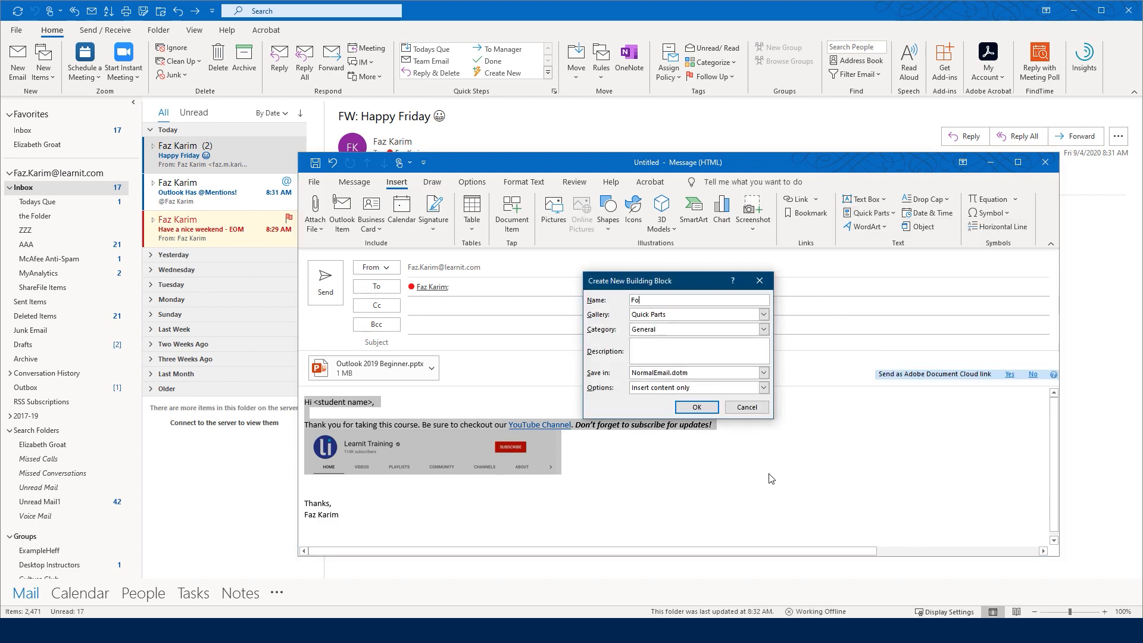
pyautogui.write('llow Up')
pyautogui.click(741, 328)
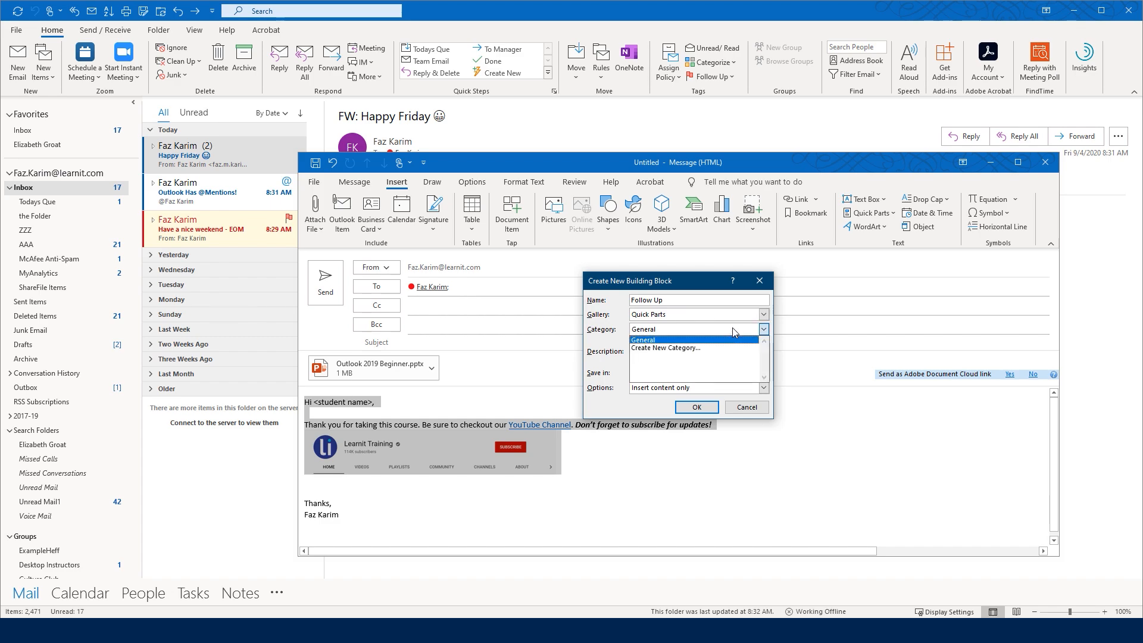
pyautogui.click(764, 333)
# Step: Describe the Quick Part as "a follow up email for students taking classes" and save it in NormalEmail.dotm
pyautogui.click(700, 349)
pyautogui.write('a follow')
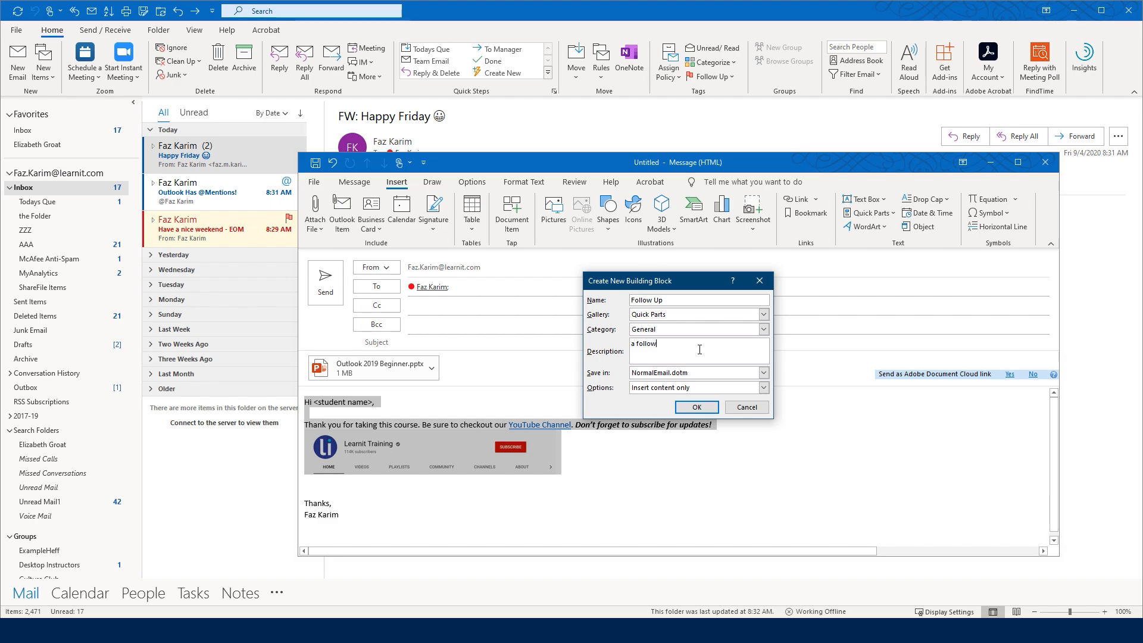
pyautogui.write(' up email for students taking classes')
pyautogui.click(764, 373)
pyautogui.click(737, 382)
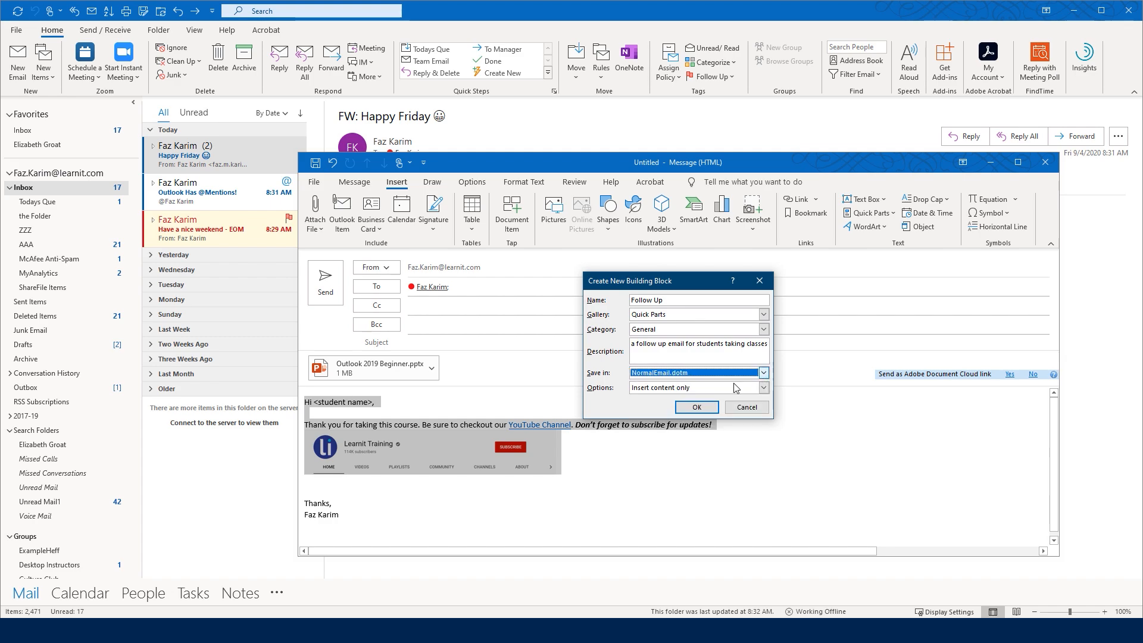
pyautogui.click(688, 410)
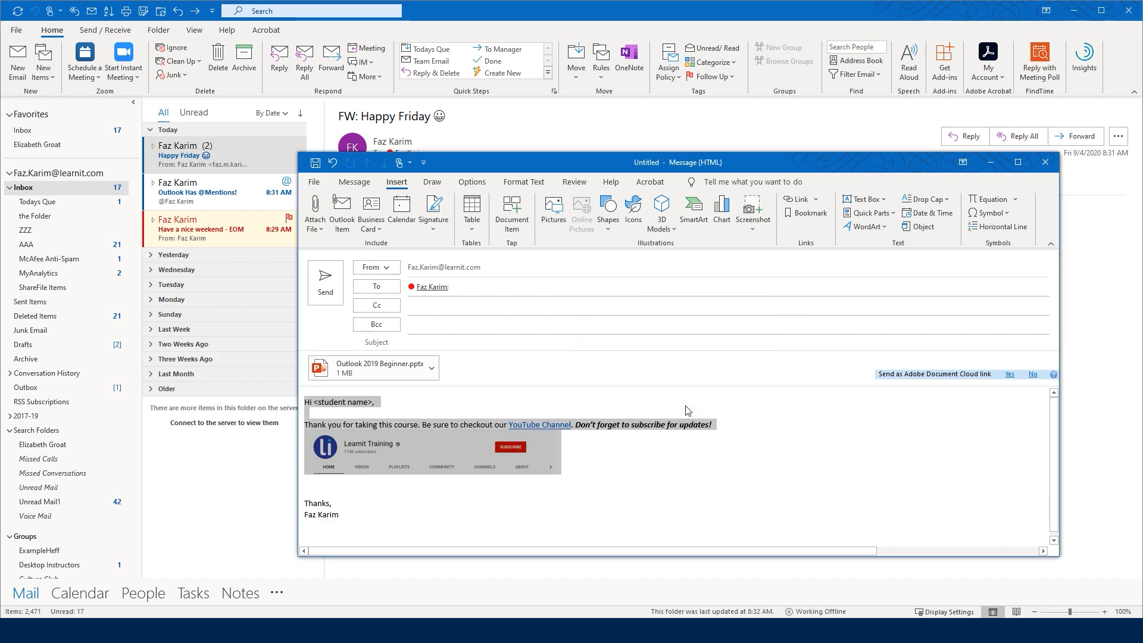
# Step: Create a new email and insert the "Follow Up" Quick Part in the body above the signature
pyautogui.hotkey('ctrl', 'n')
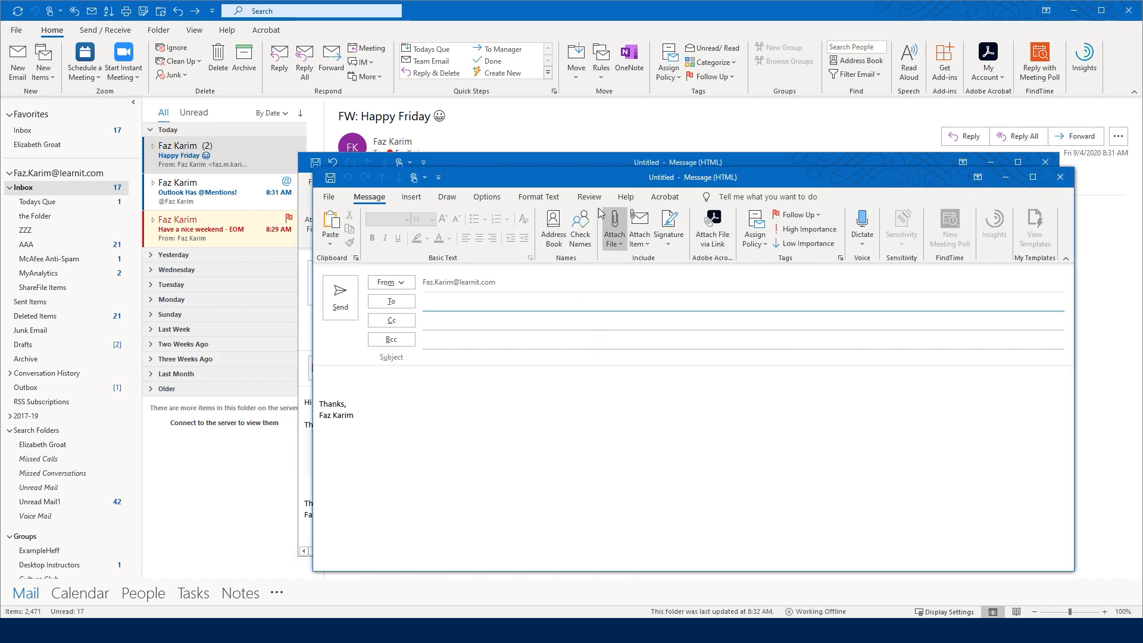
pyautogui.moveTo(580, 174); pyautogui.dragTo(711, 234)
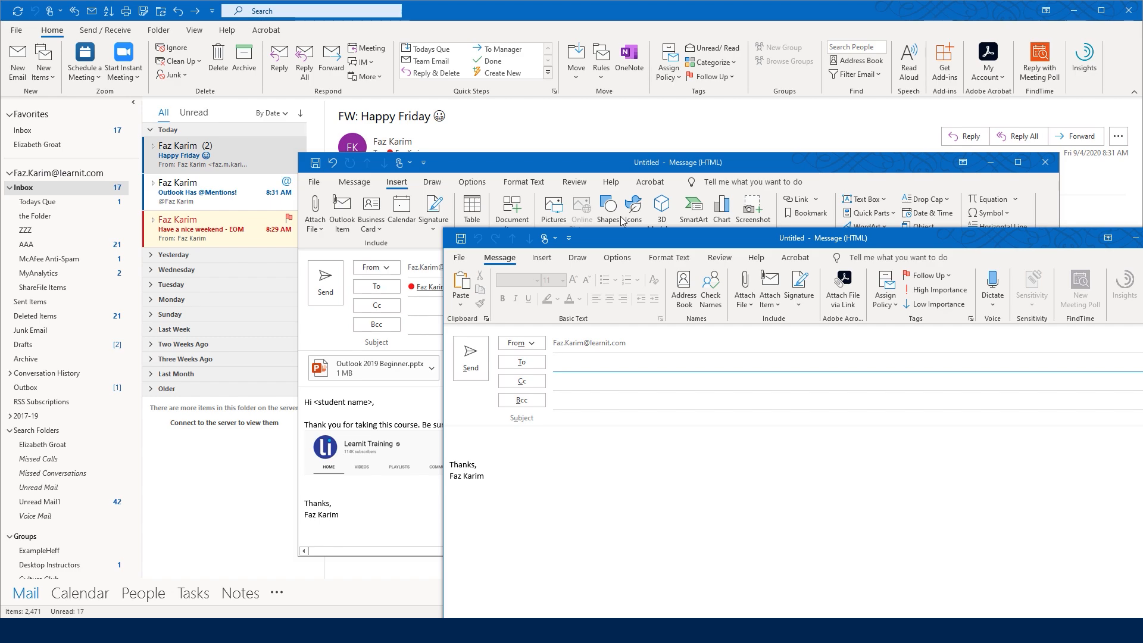
pyautogui.click(476, 442)
pyautogui.click(543, 259)
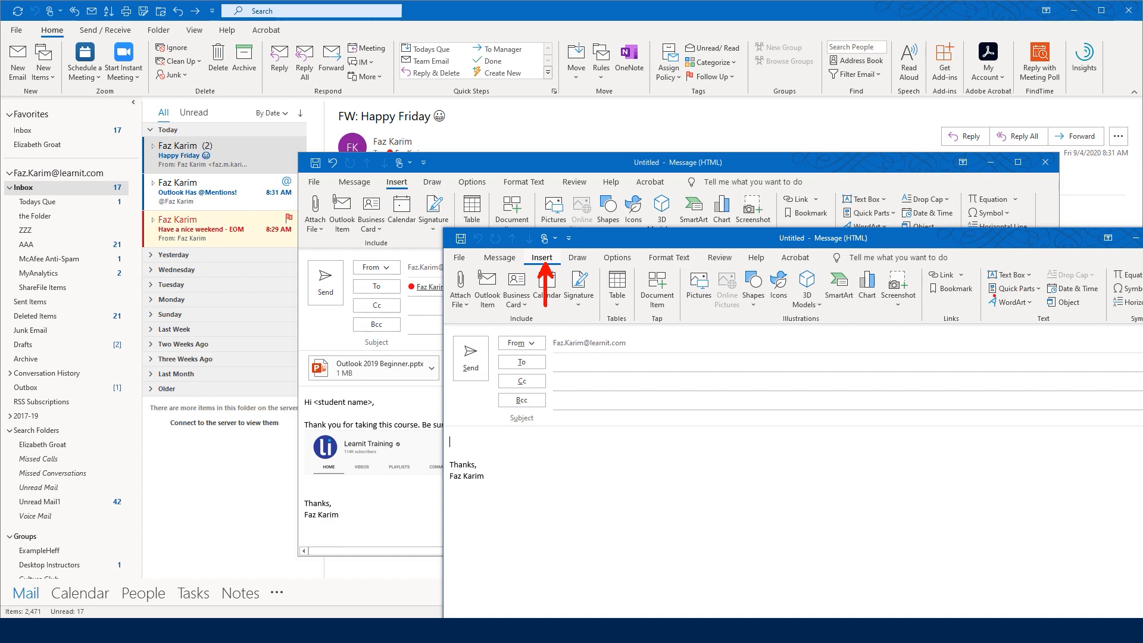
pyautogui.click(1016, 289)
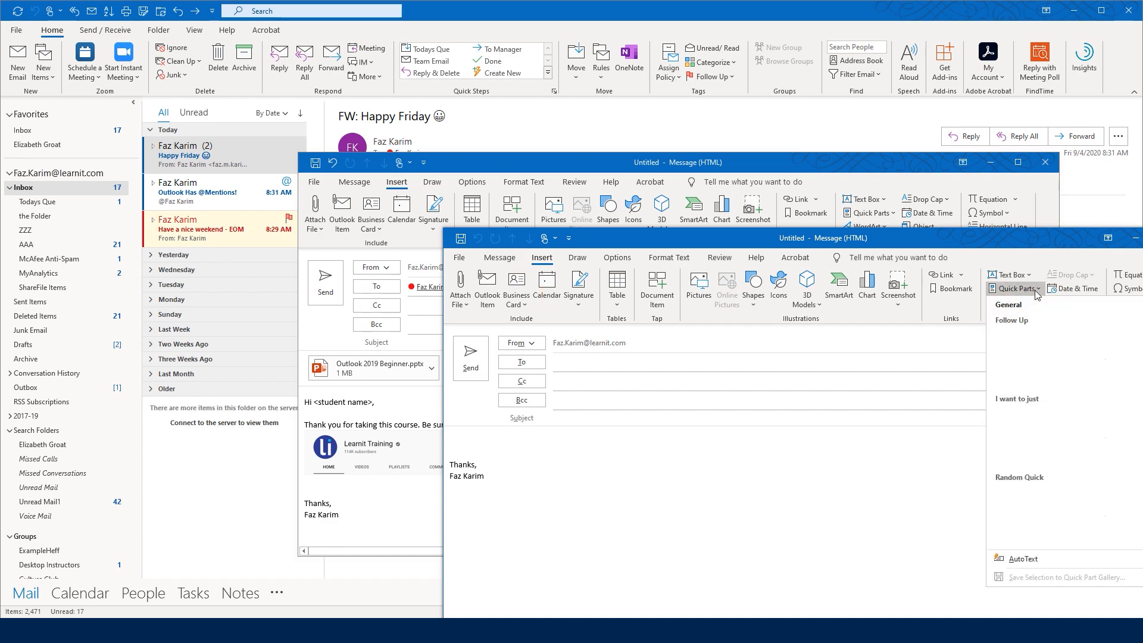
pyautogui.click(1064, 354)
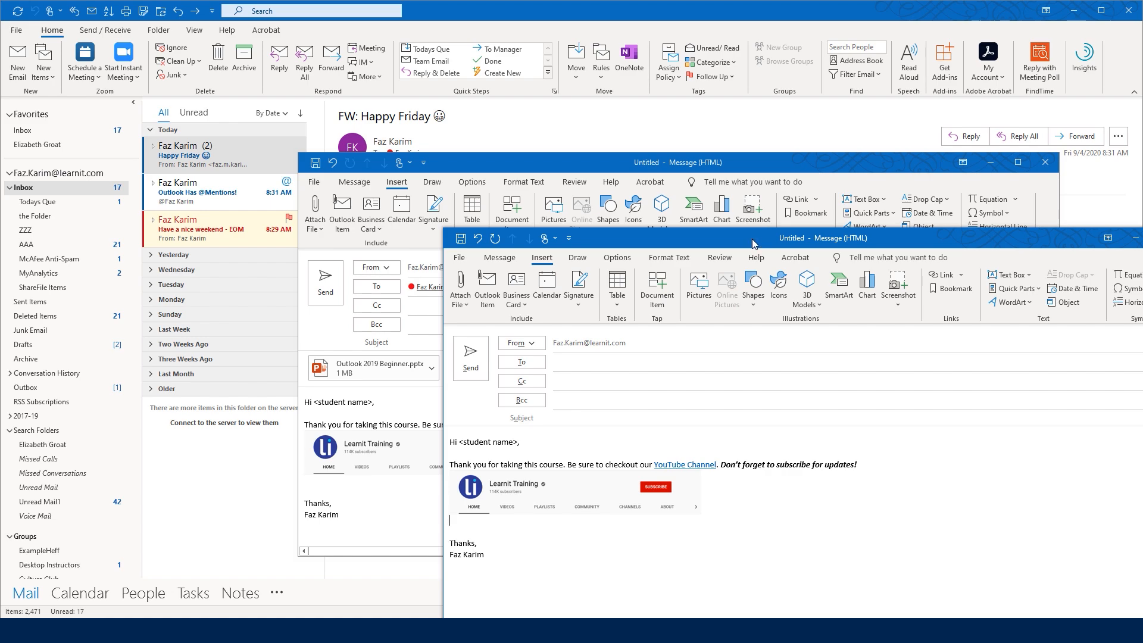
pyautogui.moveTo(757, 243); pyautogui.dragTo(651, 191)
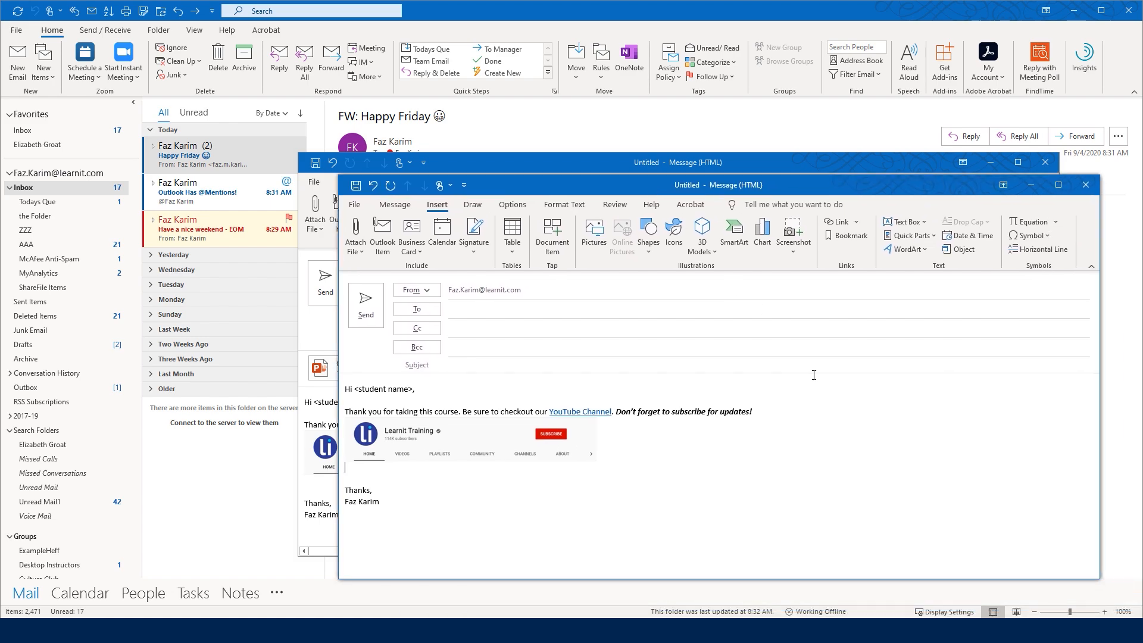
# Step: Select the inserted message text without the signature and review the saved entries and save option in the Quick Parts gallery
pyautogui.click(926, 236)
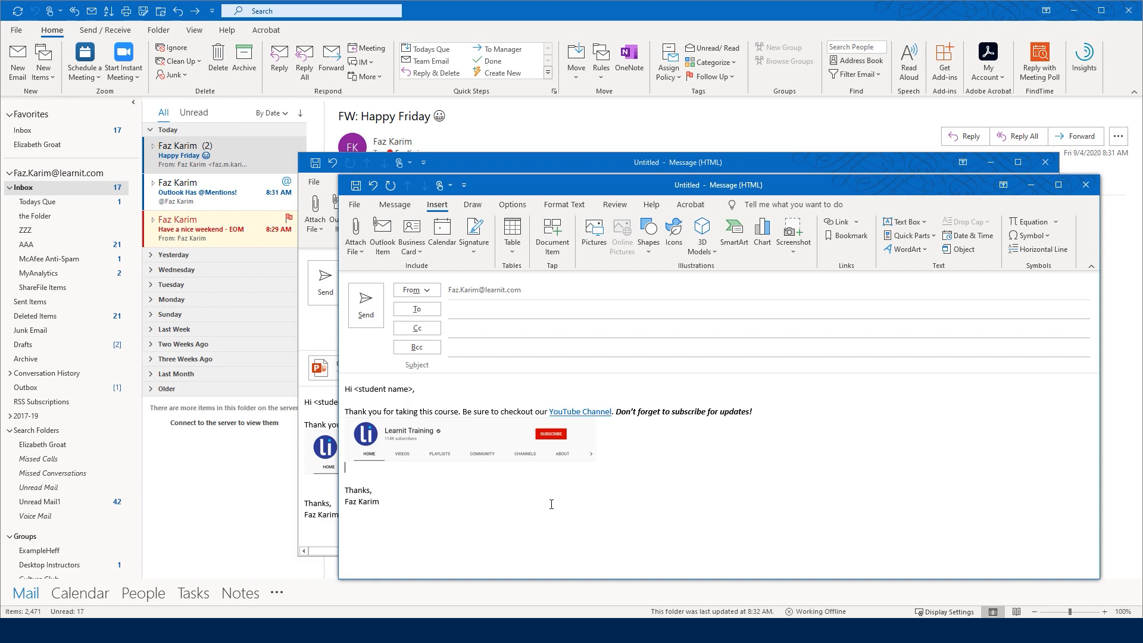
pyautogui.moveTo(551, 504); pyautogui.dragTo(345, 387)
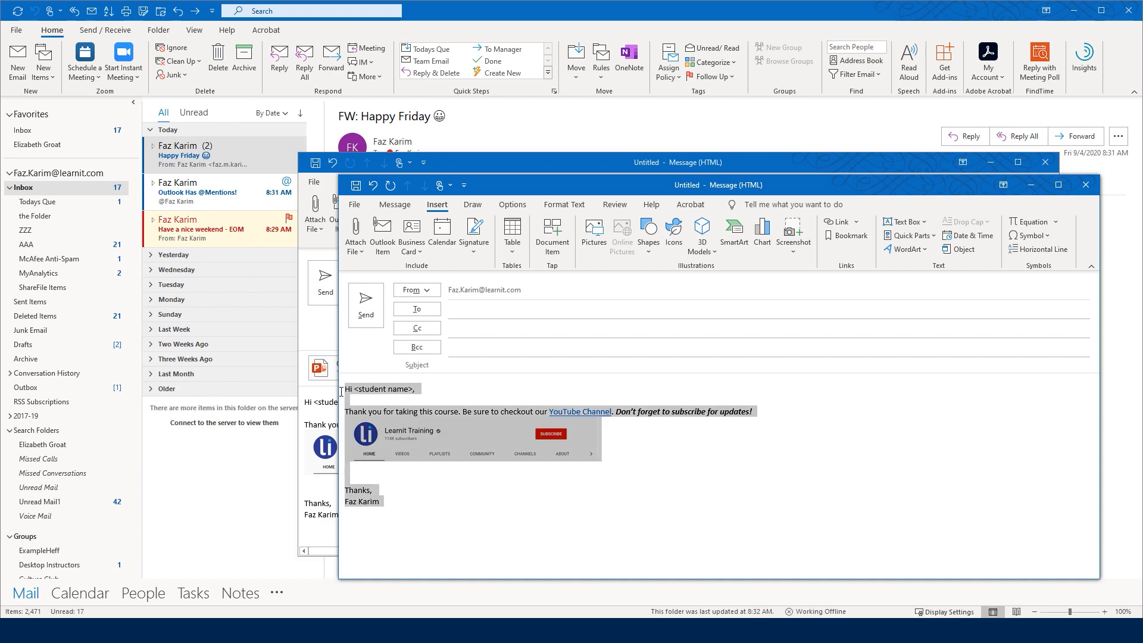
pyautogui.click(387, 489)
pyautogui.moveTo(367, 469); pyautogui.dragTo(324, 390)
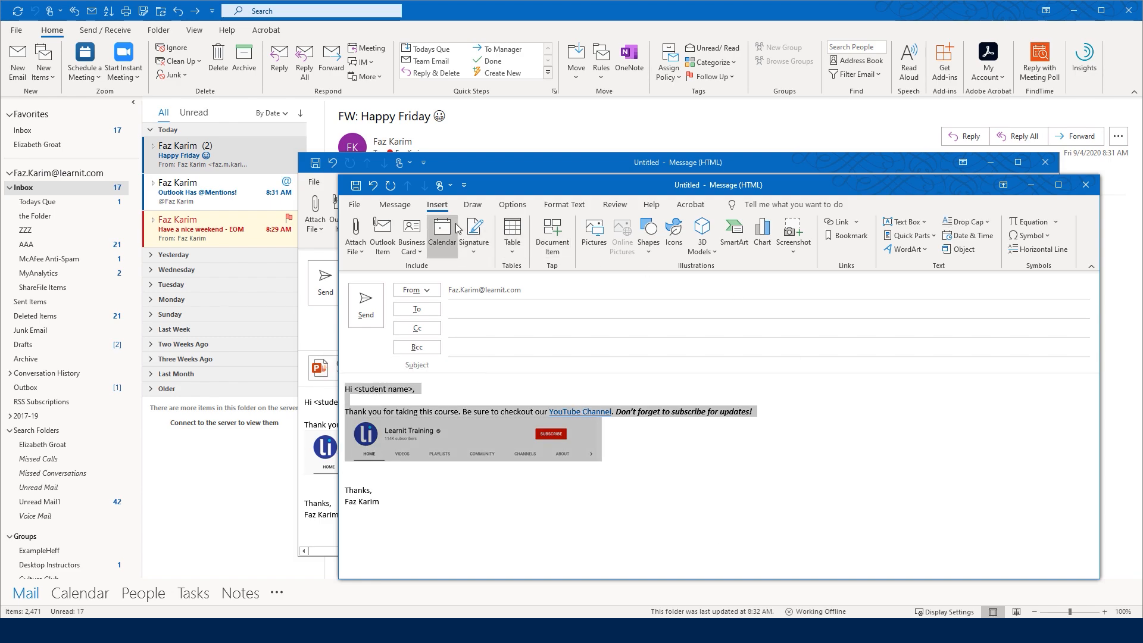
pyautogui.click(931, 238)
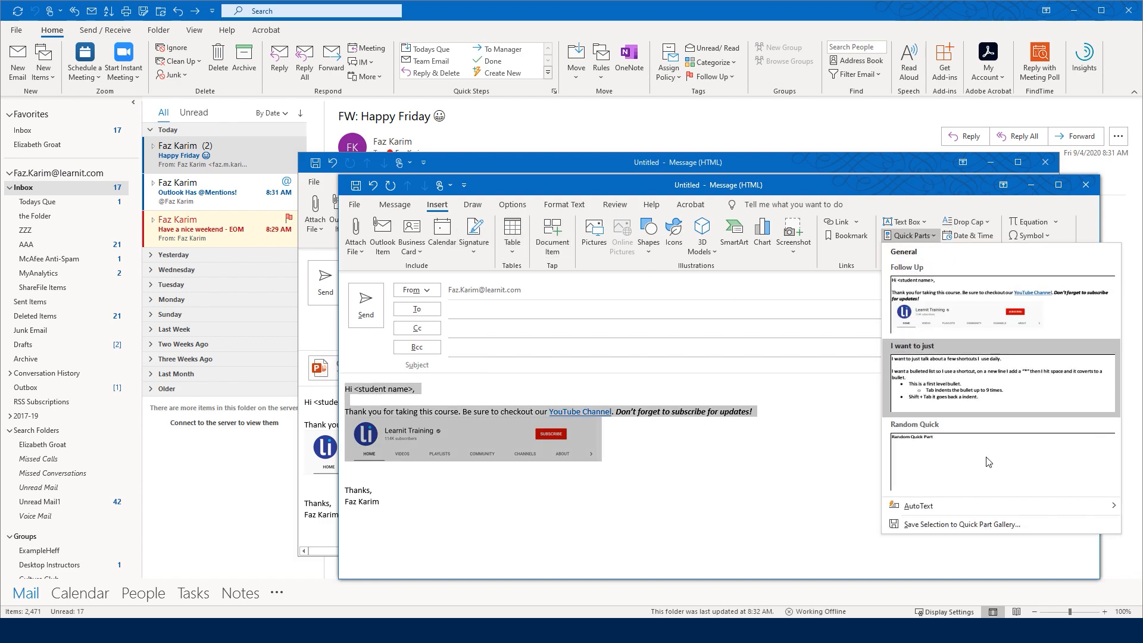
pyautogui.click(845, 516)
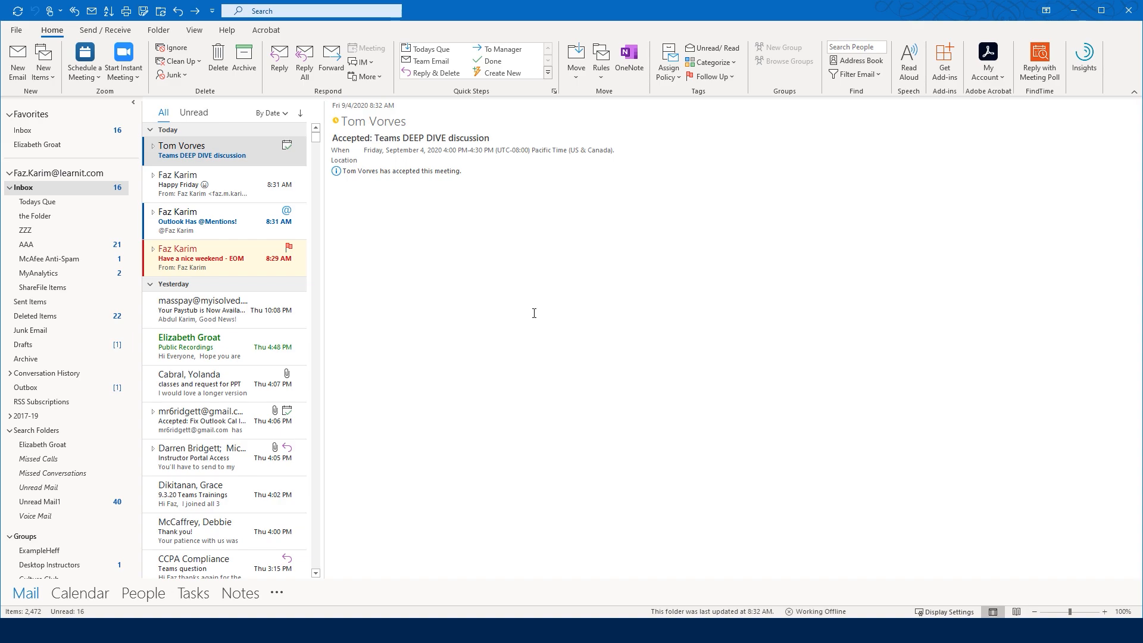
pyautogui.rightClick(361, 119)
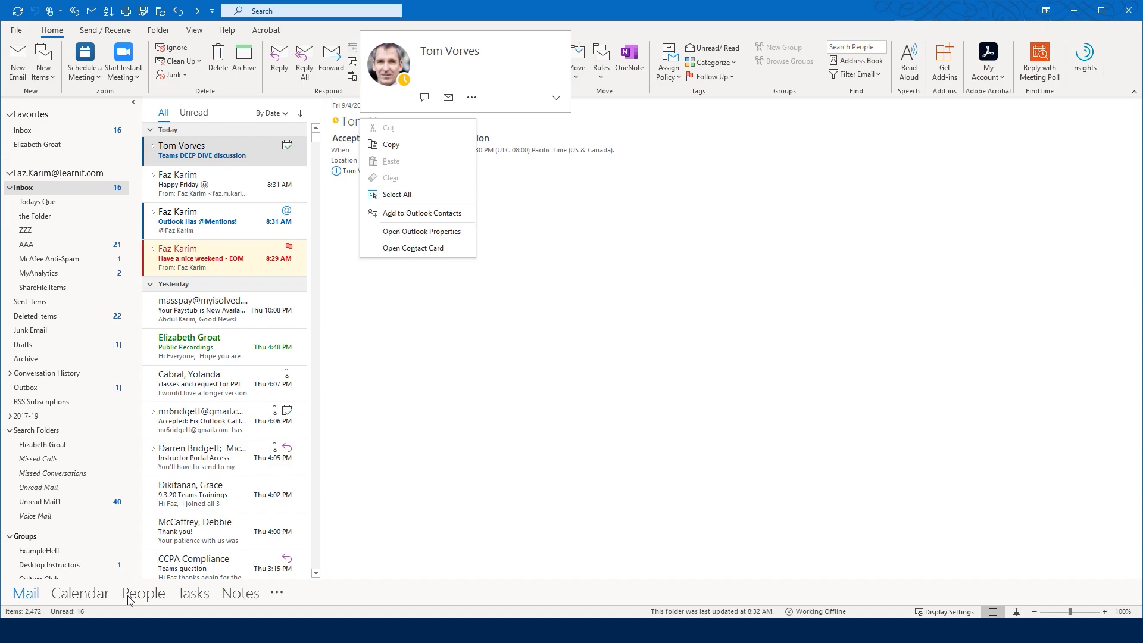
pyautogui.click(513, 379)
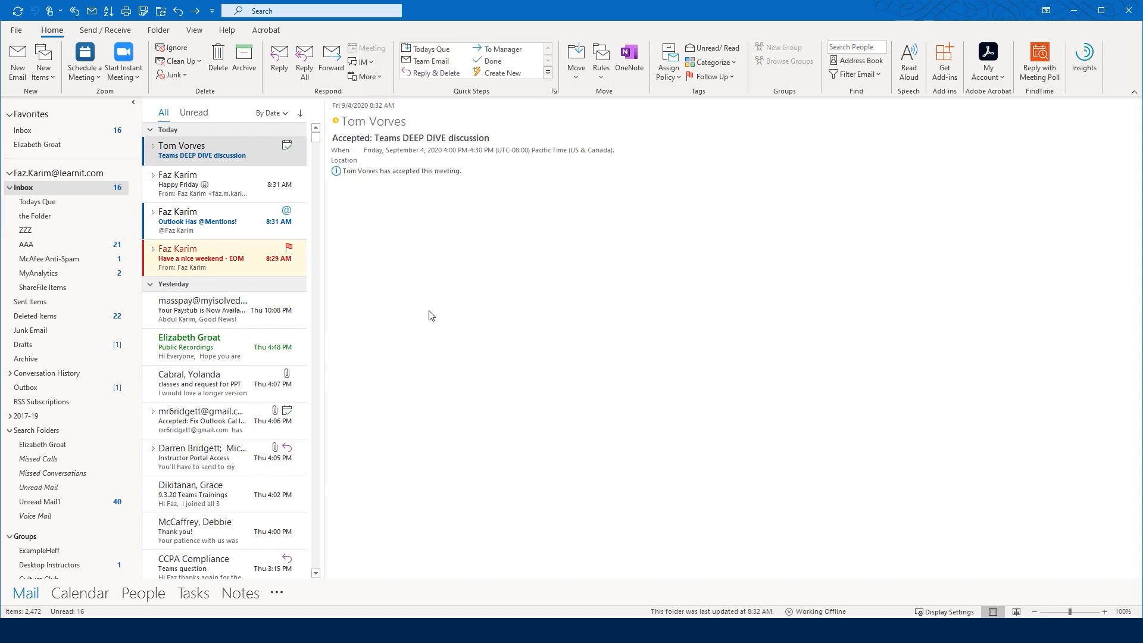
pyautogui.rightClick(172, 153)
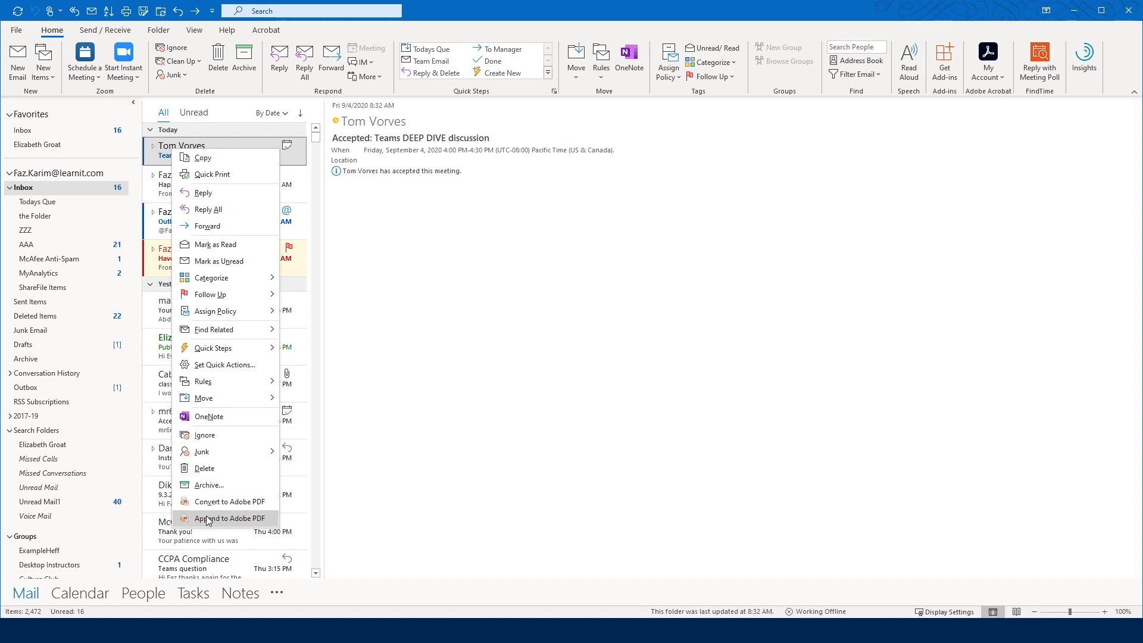
pyautogui.click(416, 364)
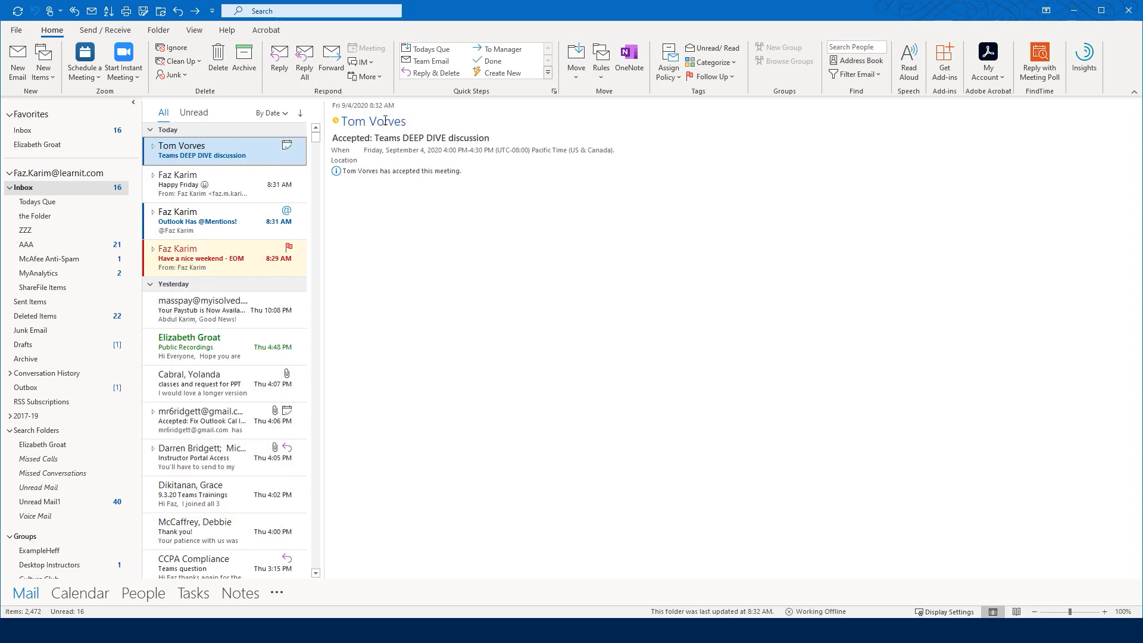
# Step: Add the sender of the accepted meeting response to Outlook Contacts, check the File as choices, and save the contact
pyautogui.moveTo(384, 120)
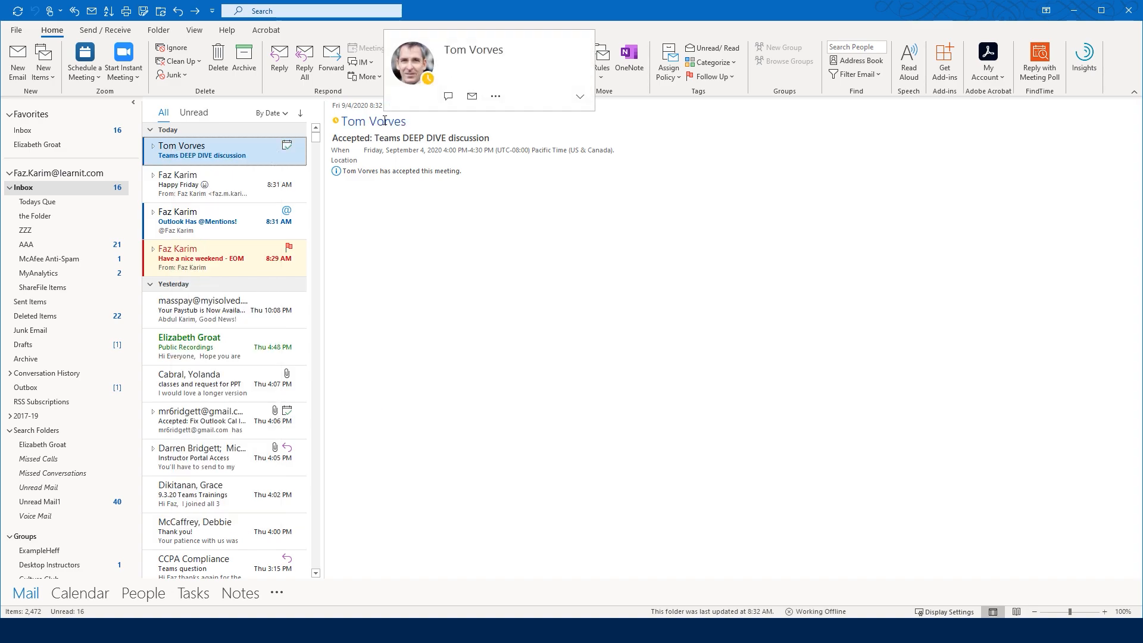
pyautogui.rightClick(385, 121)
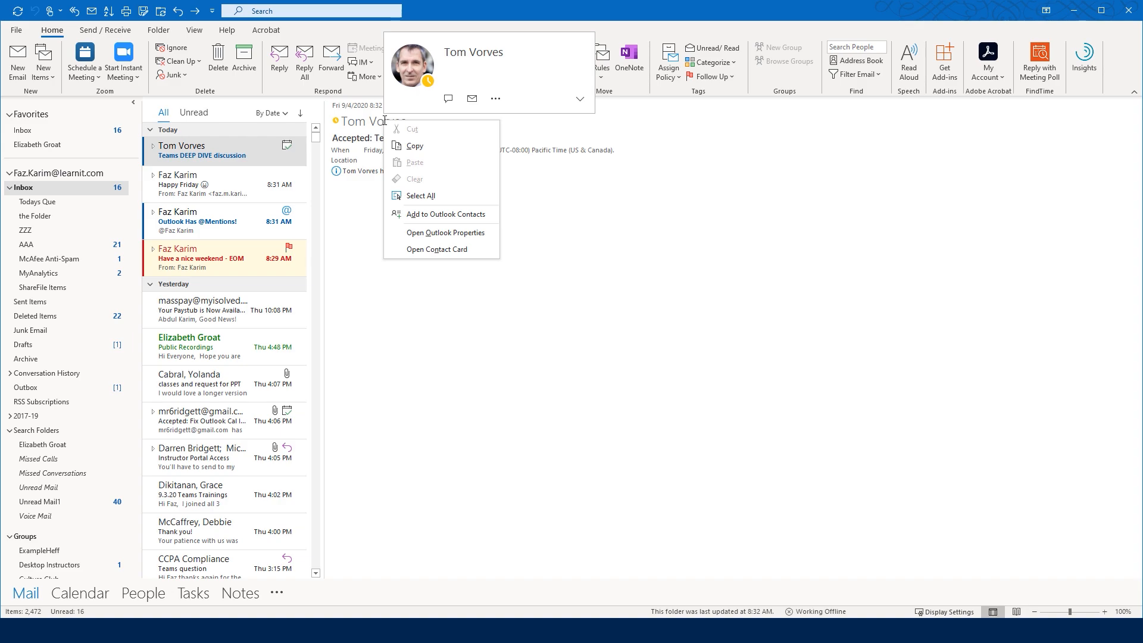
pyautogui.click(425, 215)
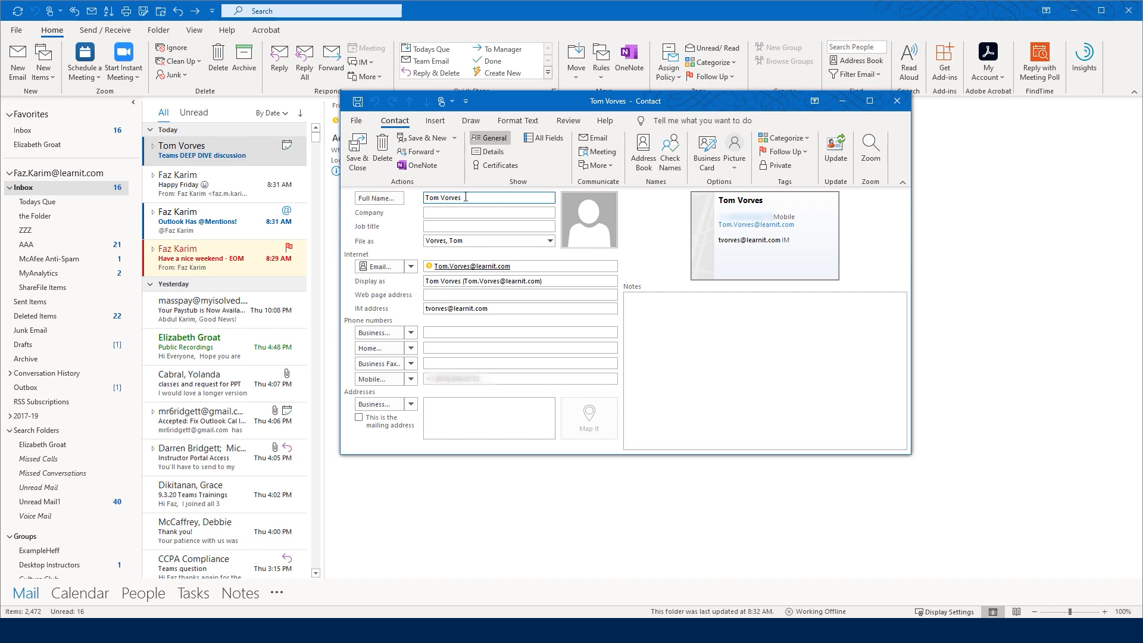
pyautogui.click(550, 241)
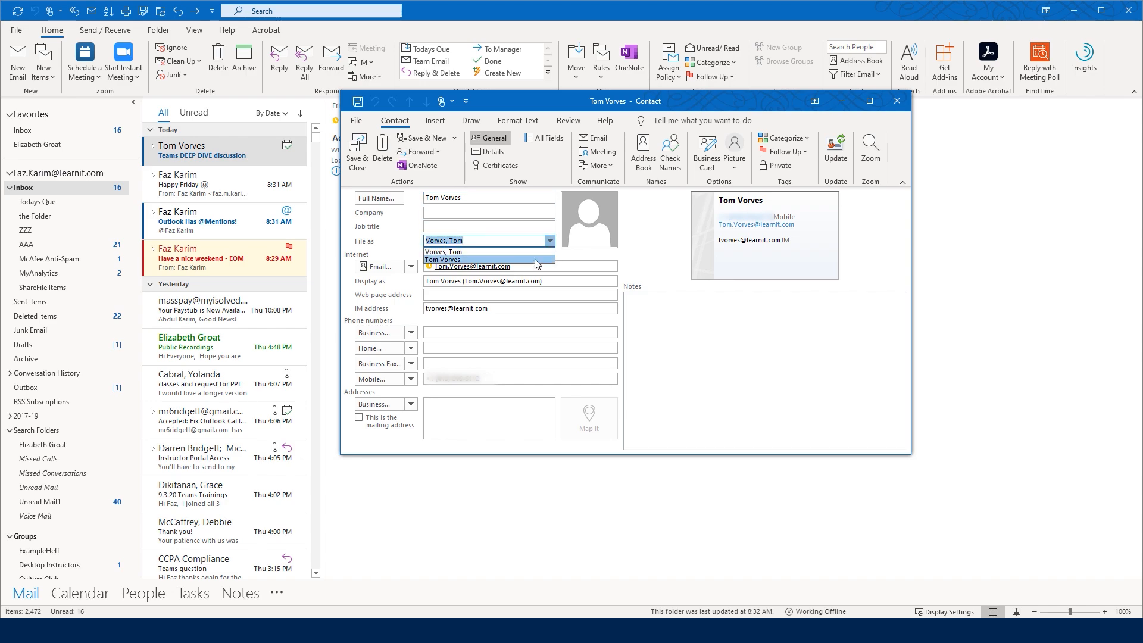
pyautogui.click(551, 240)
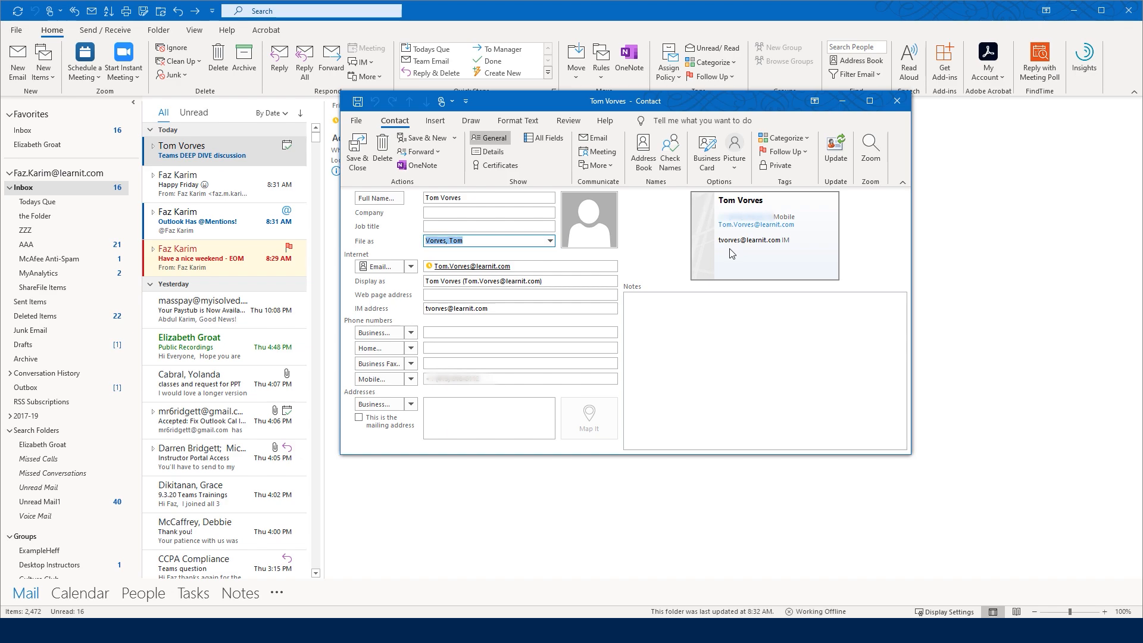
pyautogui.click(358, 160)
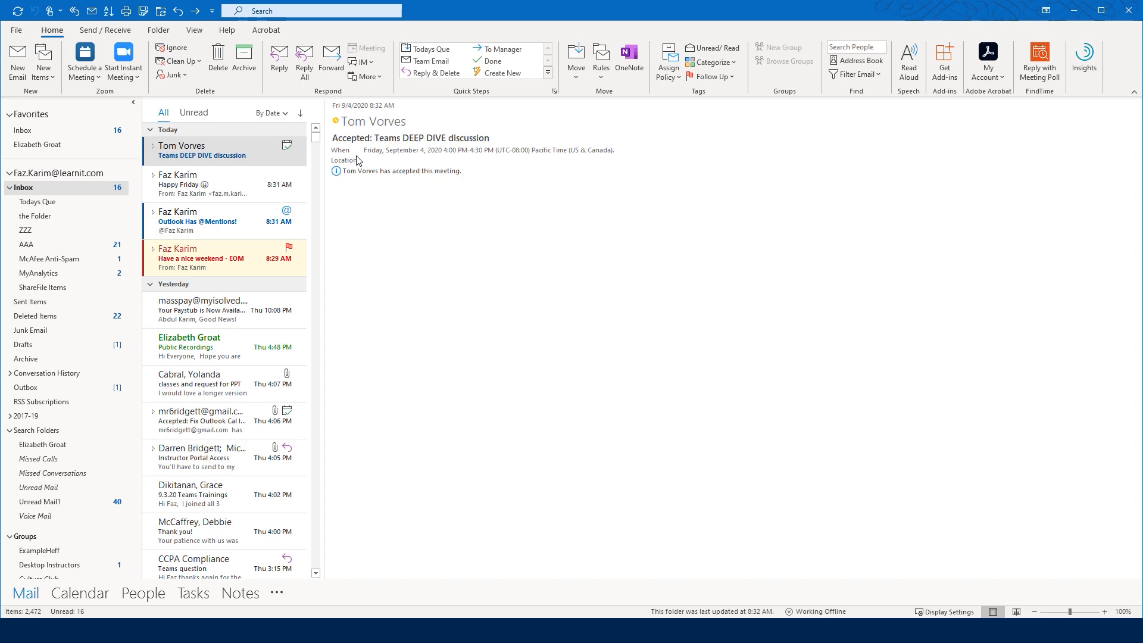
# Step: View the meeting response sender's contact card and the available contact options, then close them
pyautogui.rightClick(370, 121)
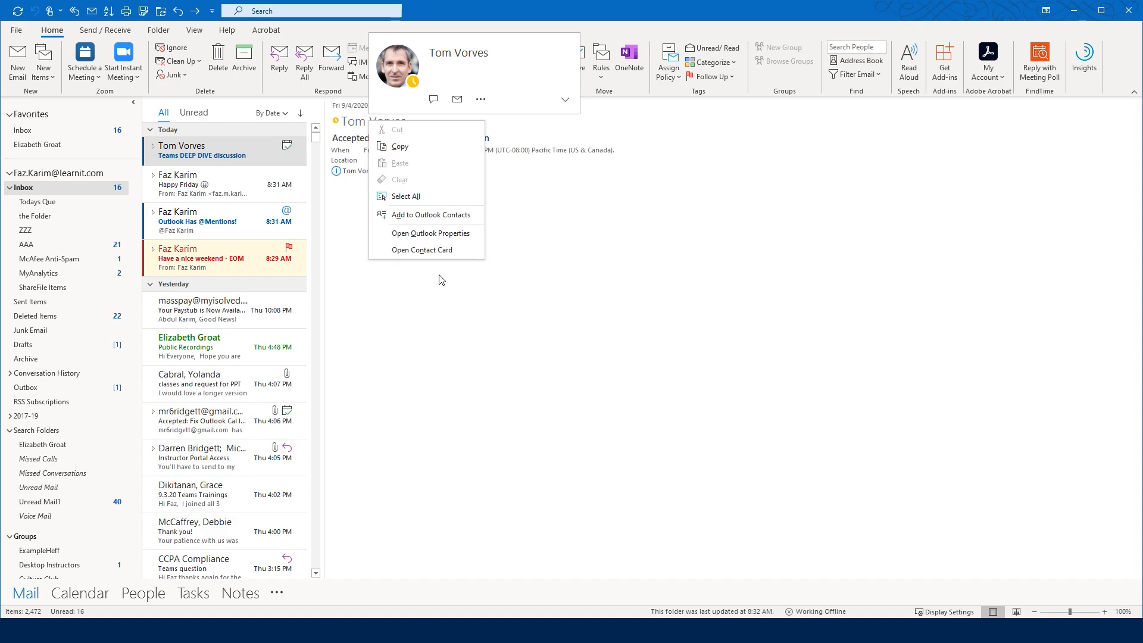
pyautogui.click(413, 250)
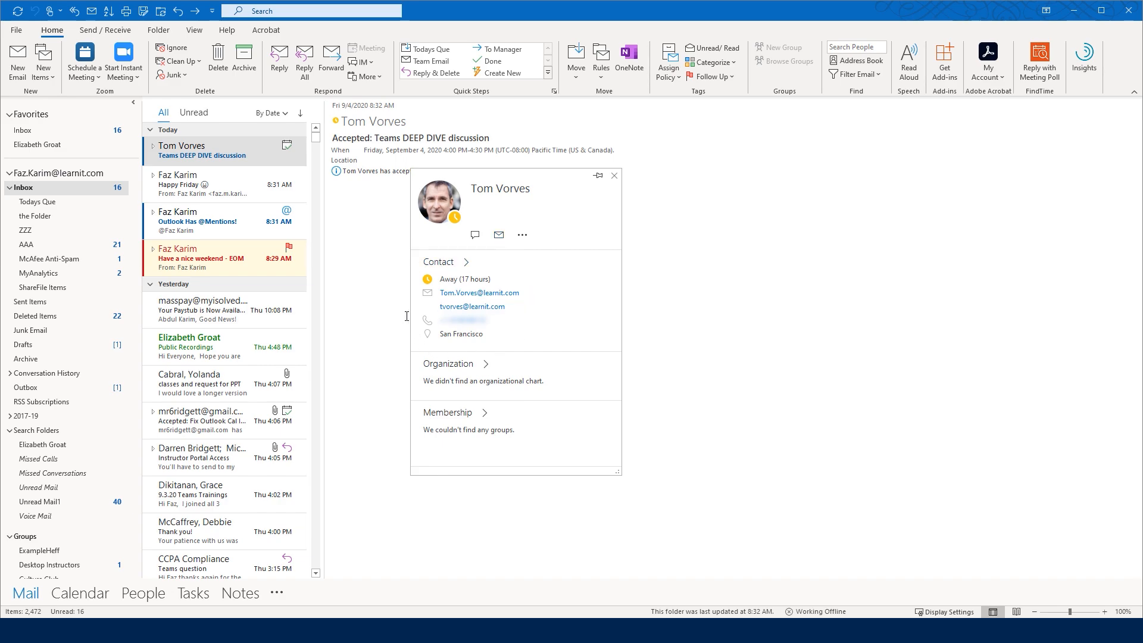
pyautogui.click(706, 252)
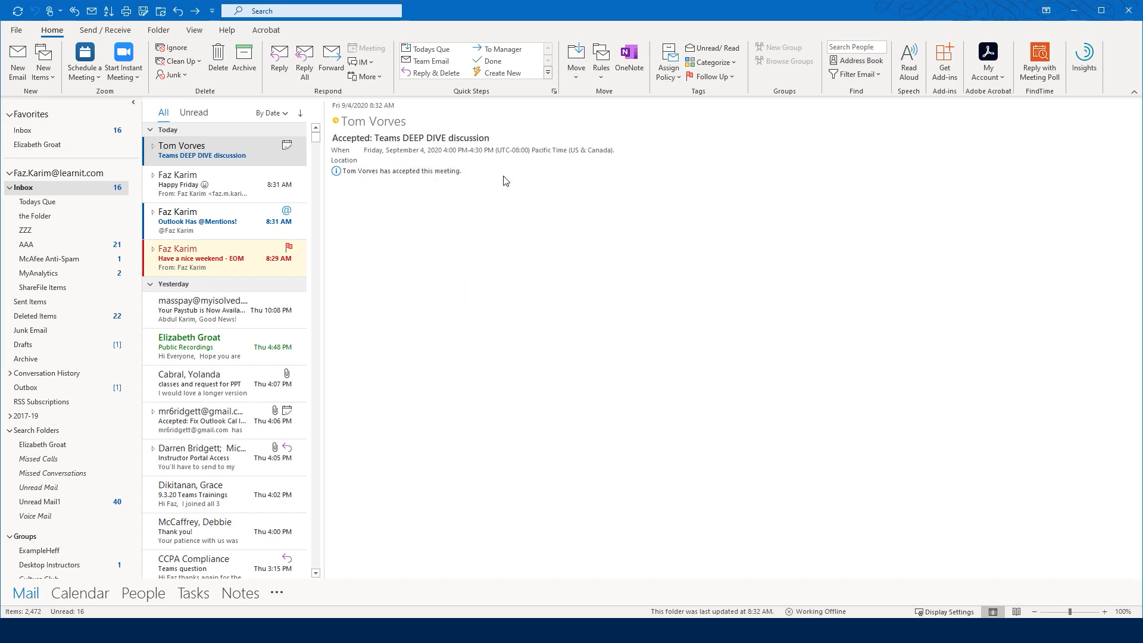
pyautogui.rightClick(388, 125)
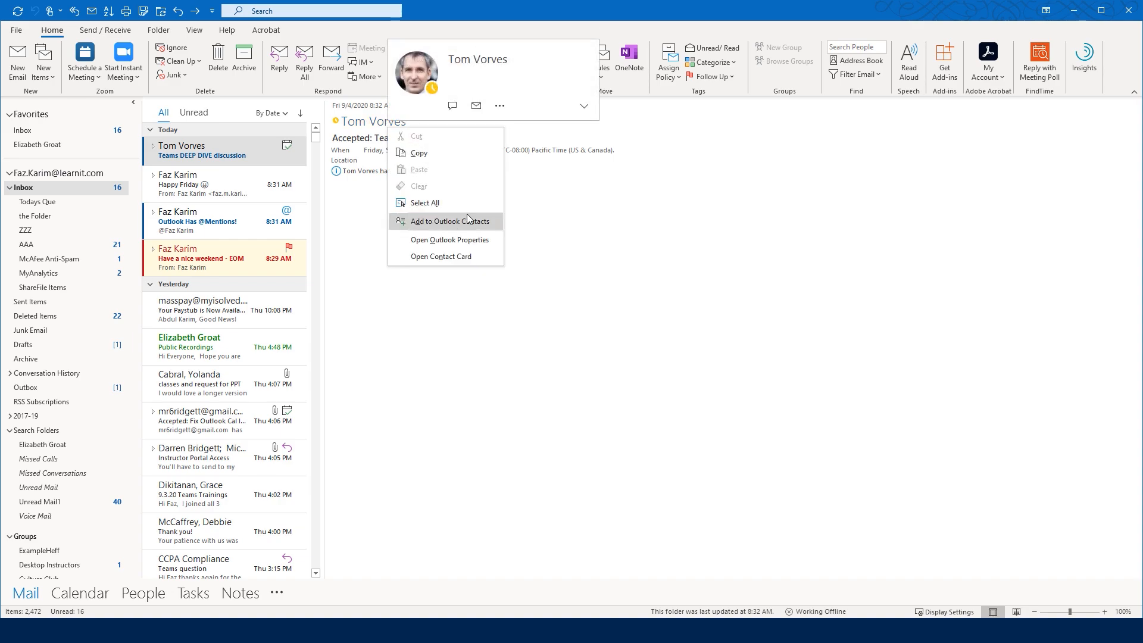
pyautogui.click(598, 186)
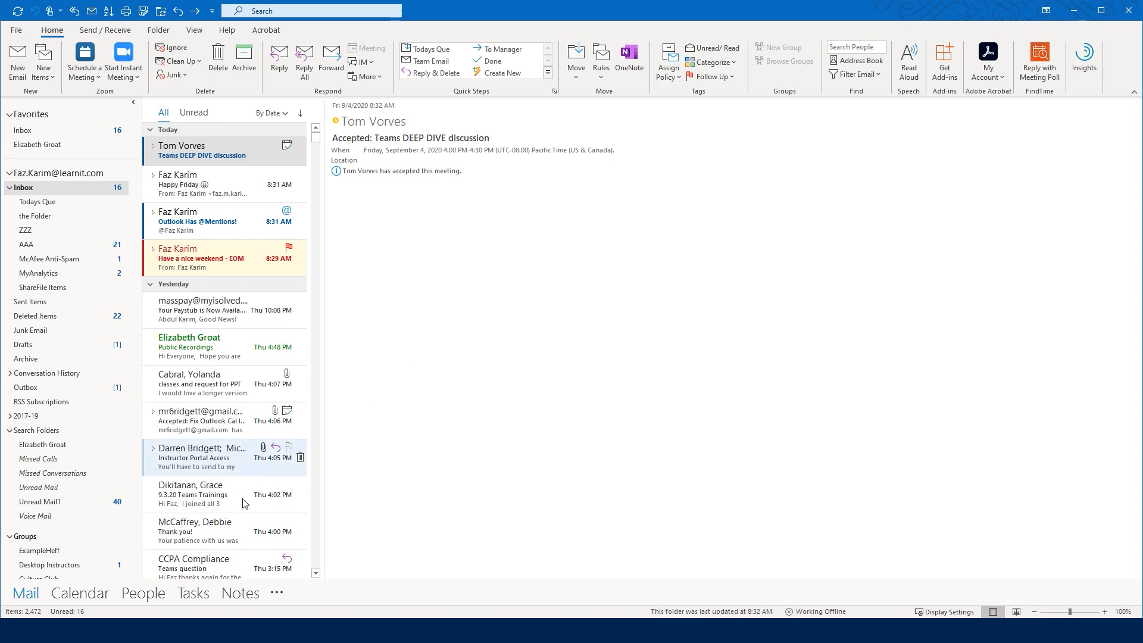
# Step: Go to the contacts module, check the computer-only contacts folder, and return to the main Contacts folder
pyautogui.moveTo(142, 597)
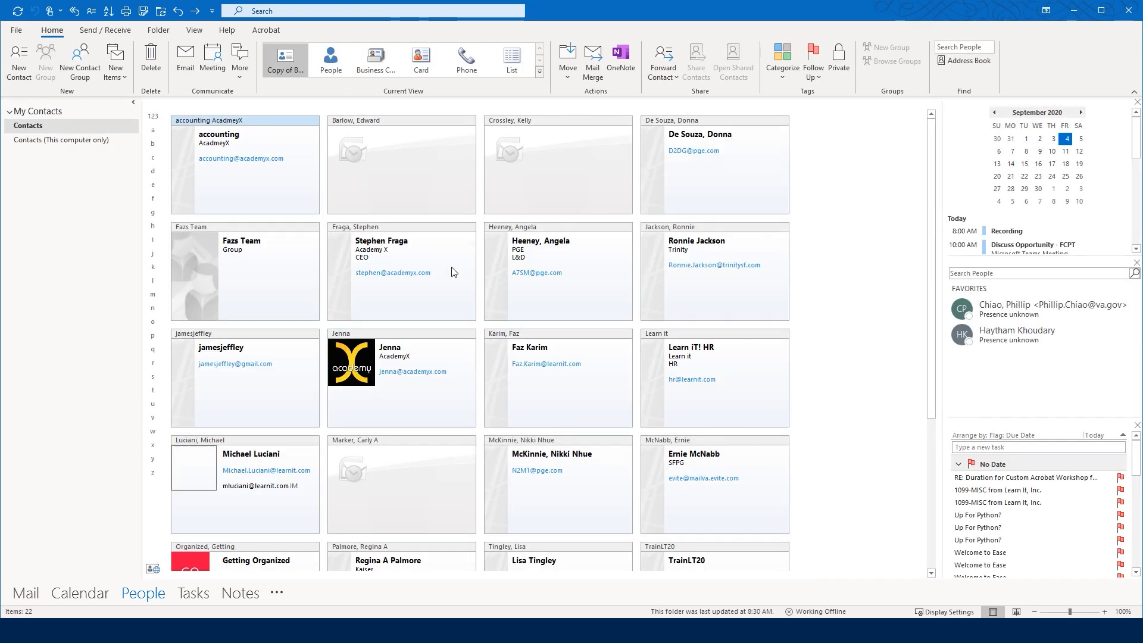
pyautogui.click(70, 140)
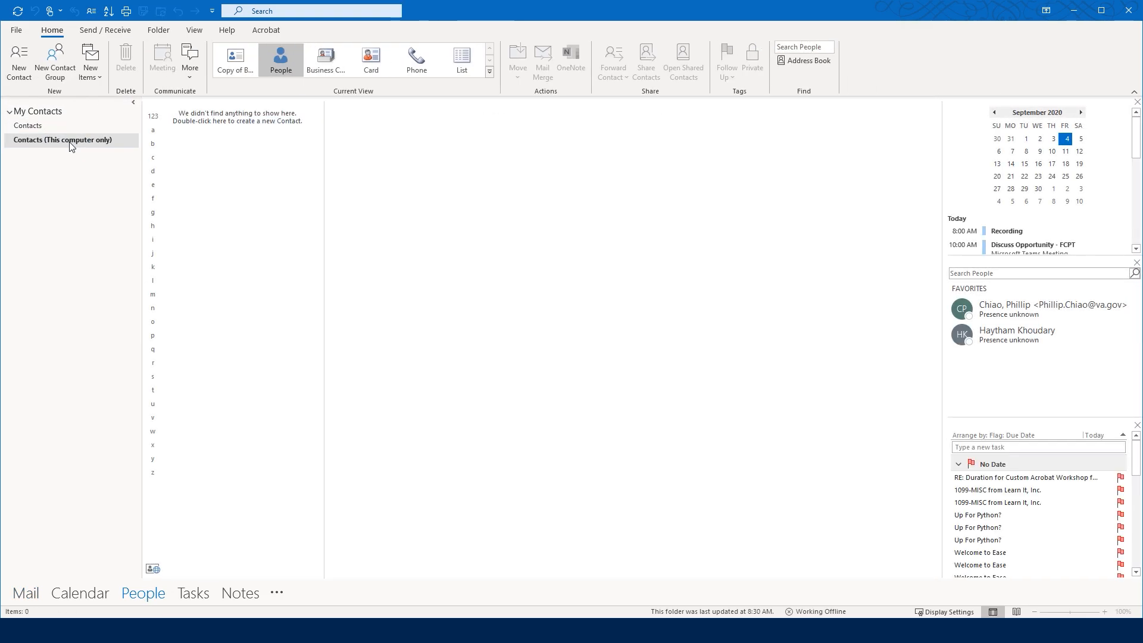
pyautogui.click(60, 127)
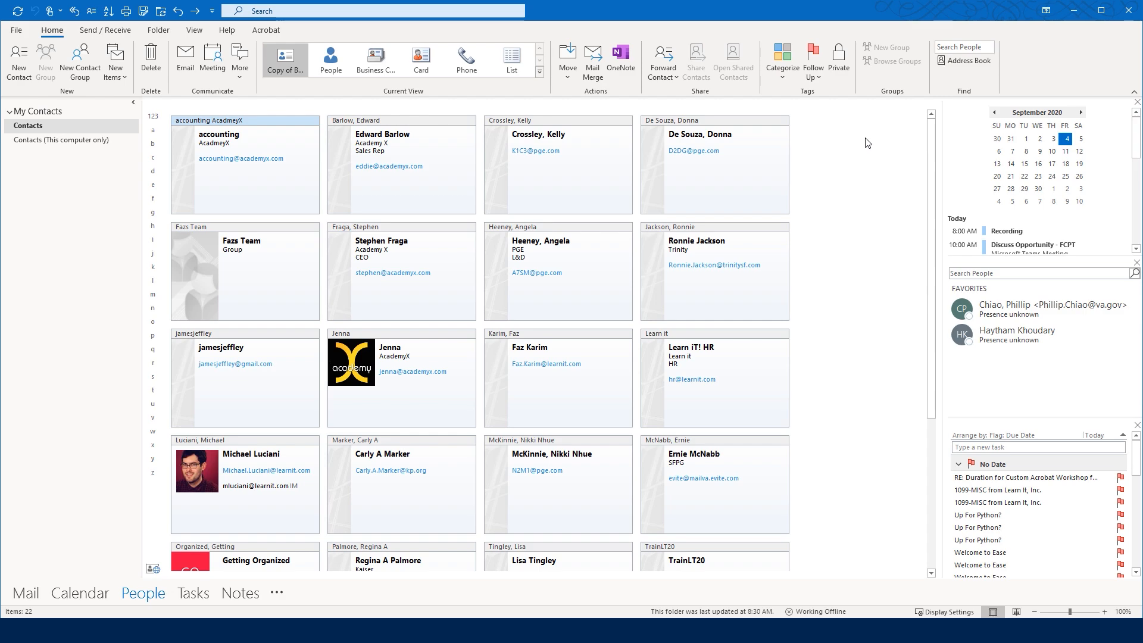
# Step: Display the contacts in the People, Business Card and Card views, finishing in the Business Card view
pyautogui.click(328, 73)
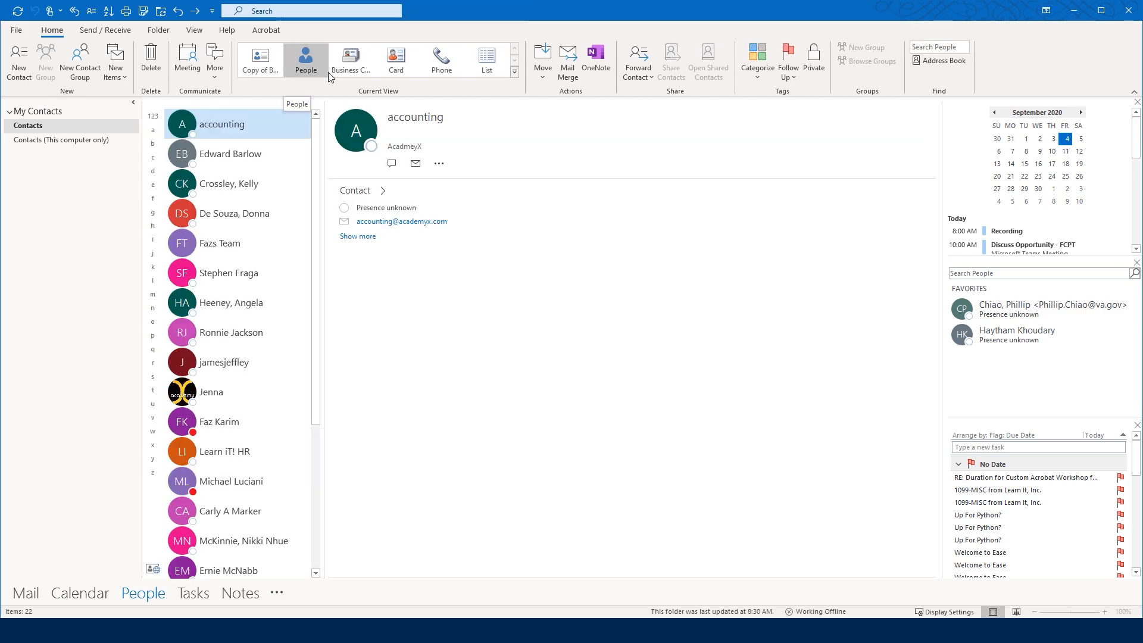
pyautogui.click(362, 63)
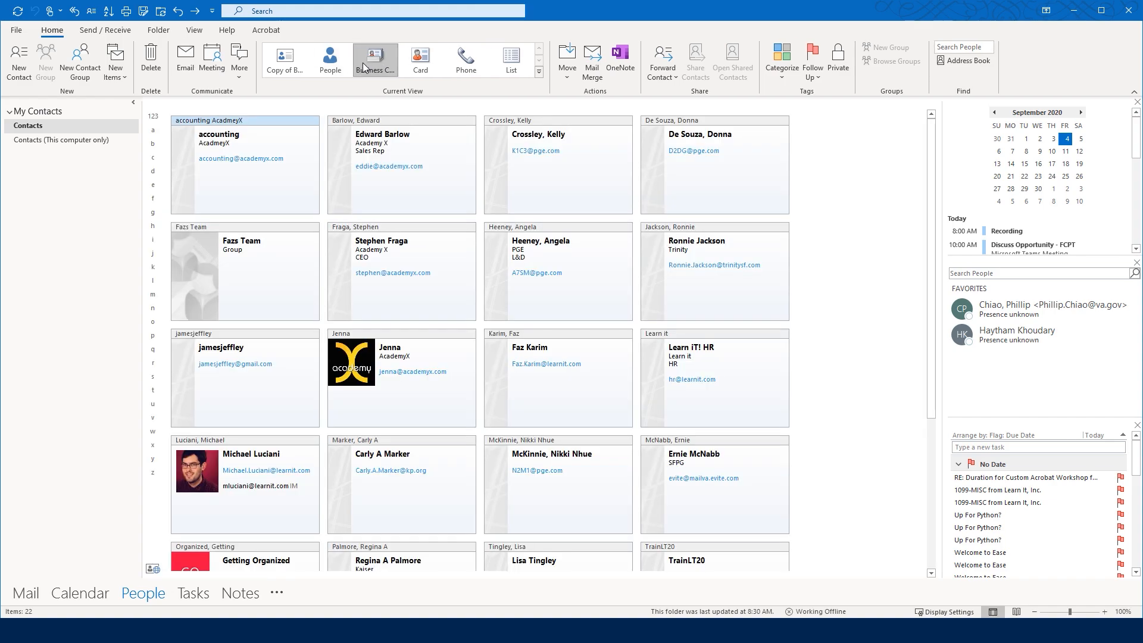
pyautogui.click(420, 61)
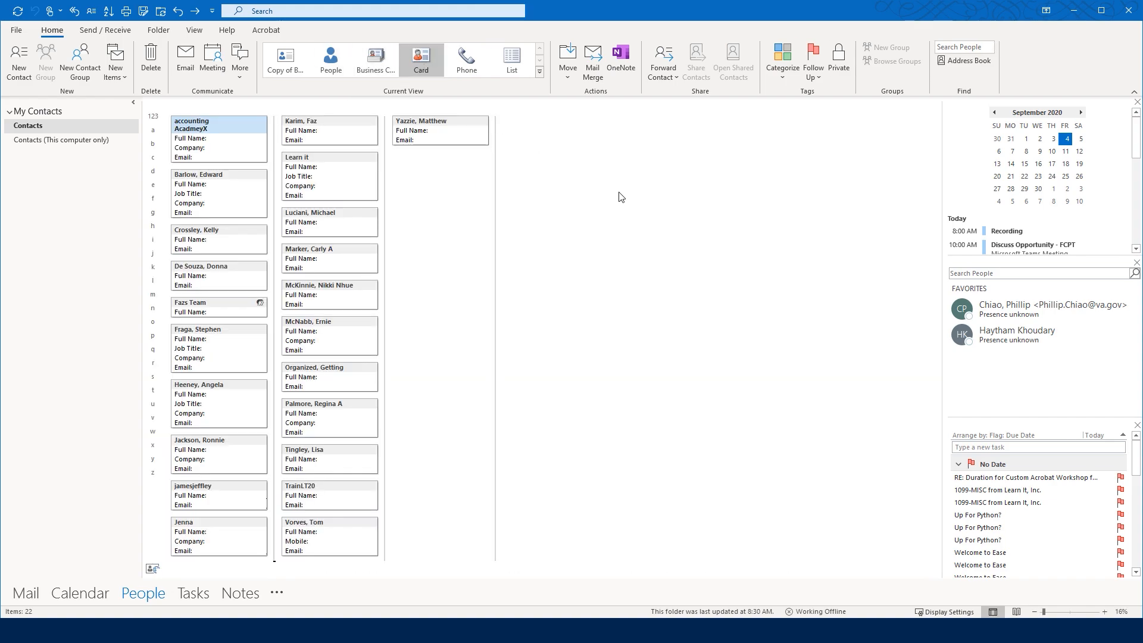
pyautogui.click(370, 73)
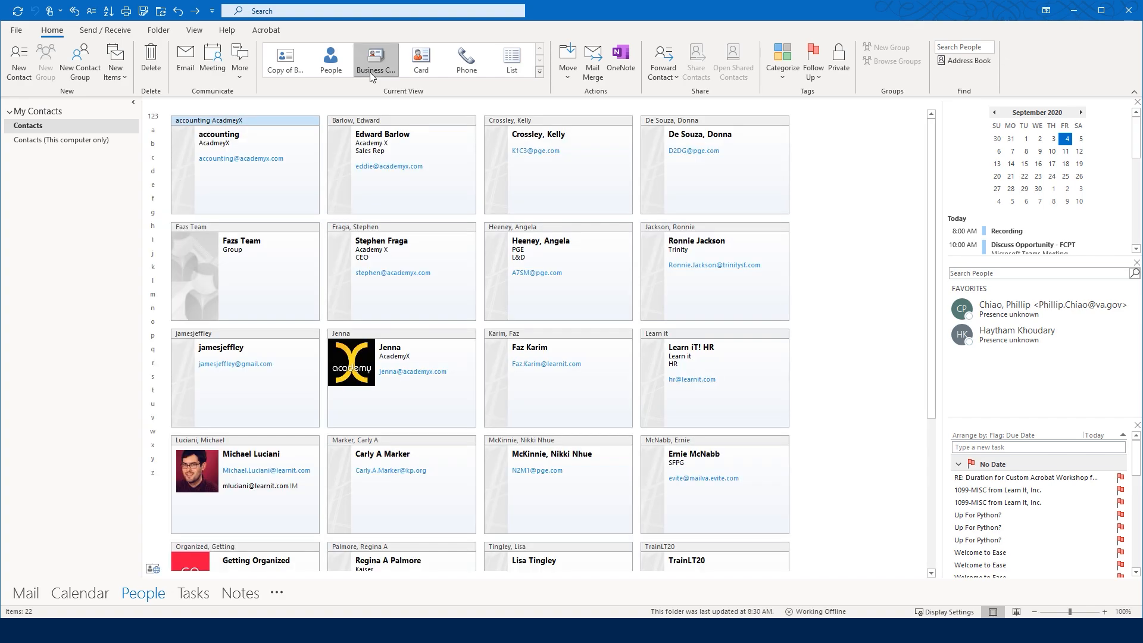
# Step: Review the newly added contact's details, save and close the contact, and switch to the calendar
pyautogui.scroll(-3, 304, 350)
pyautogui.click(291, 495)
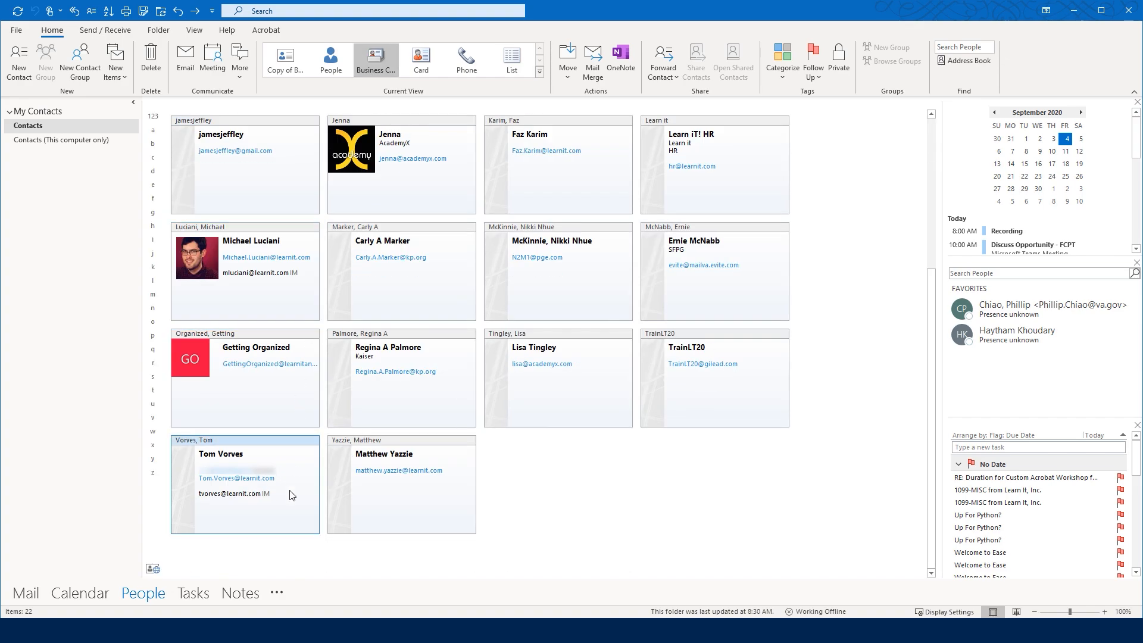
pyautogui.doubleClick(288, 476)
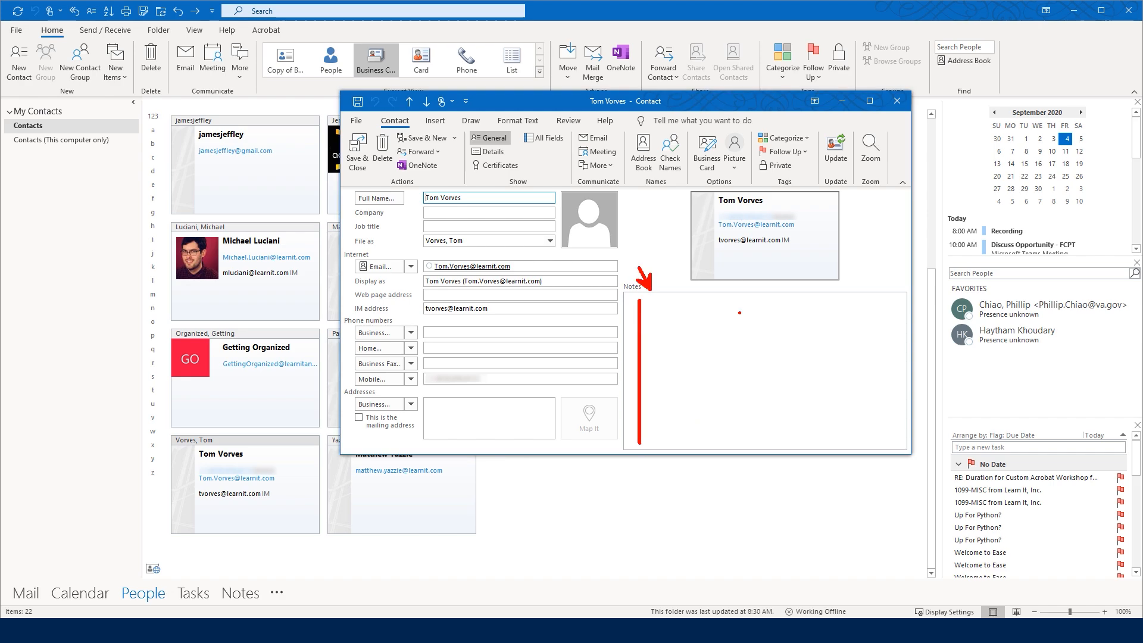
pyautogui.click(358, 153)
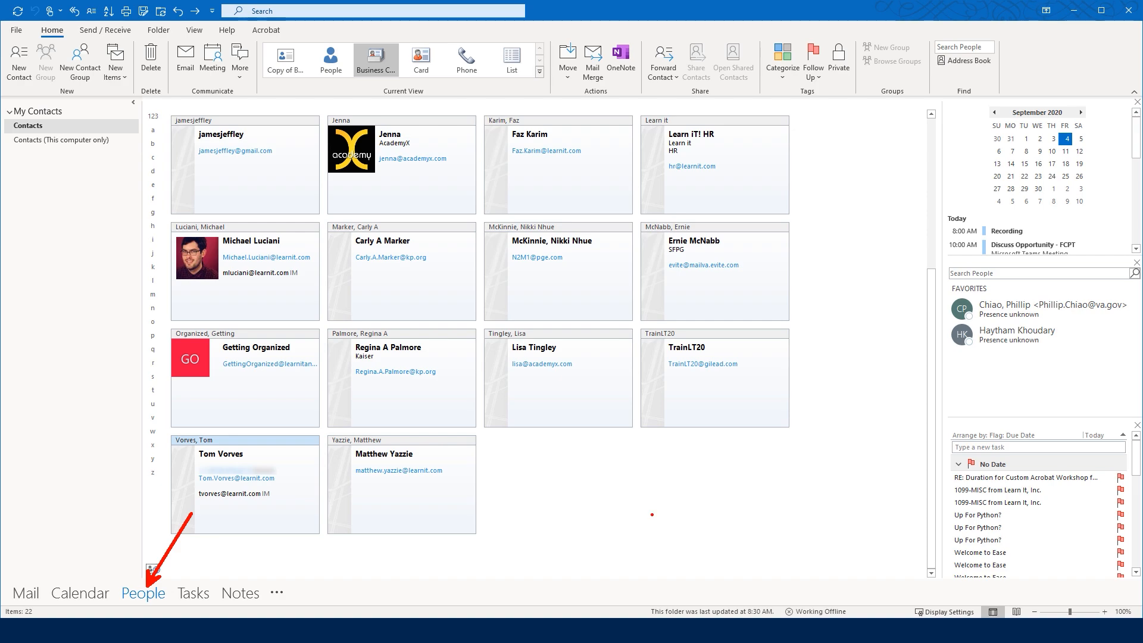
pyautogui.rightClick(293, 293)
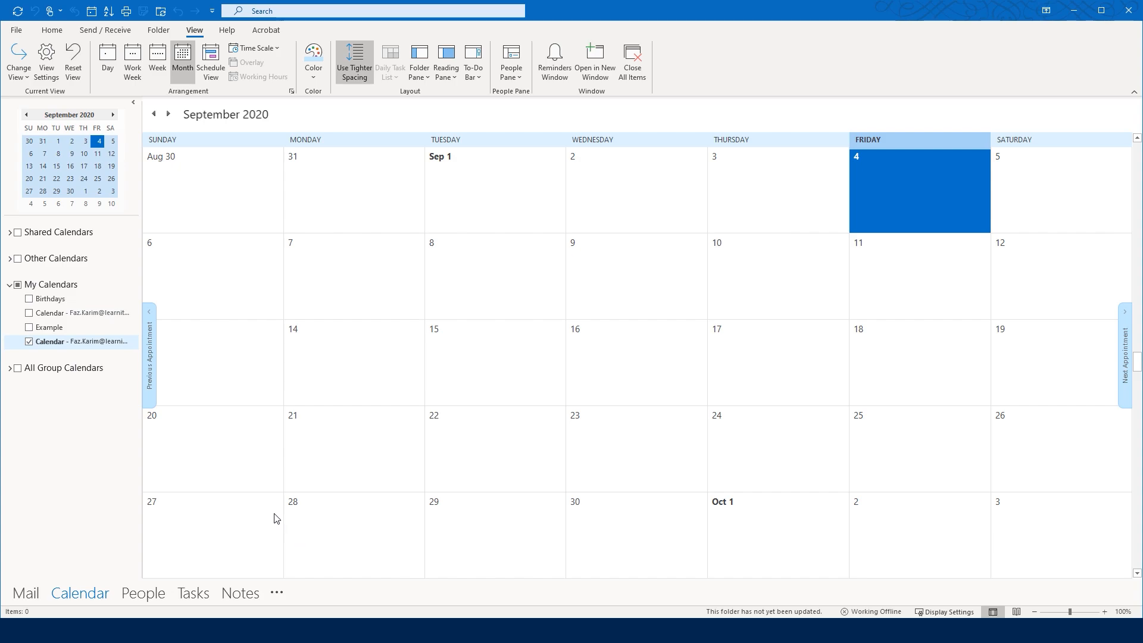
pyautogui.moveTo(19, 580)
pyautogui.mouseDown()
pyautogui.moveTo(16, 560)
pyautogui.moveTo(59, 534)
pyautogui.moveTo(82, 580)
pyautogui.moveTo(88, 564)
pyautogui.mouseUp()
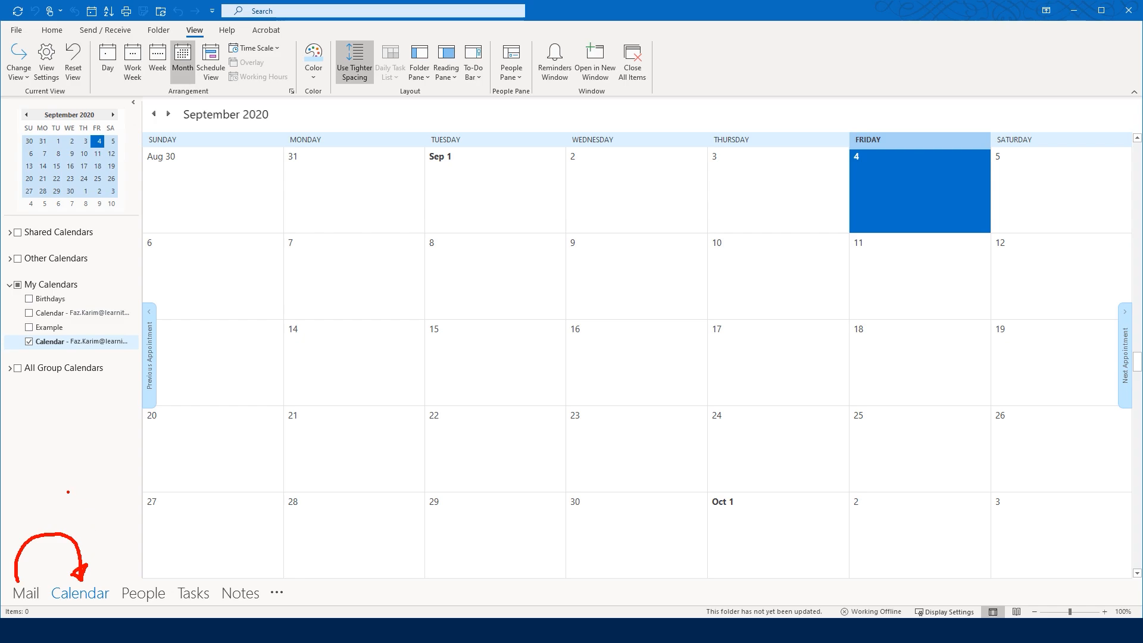
pyautogui.moveTo(46, 496); pyautogui.dragTo(46, 529)
pyautogui.write('C')
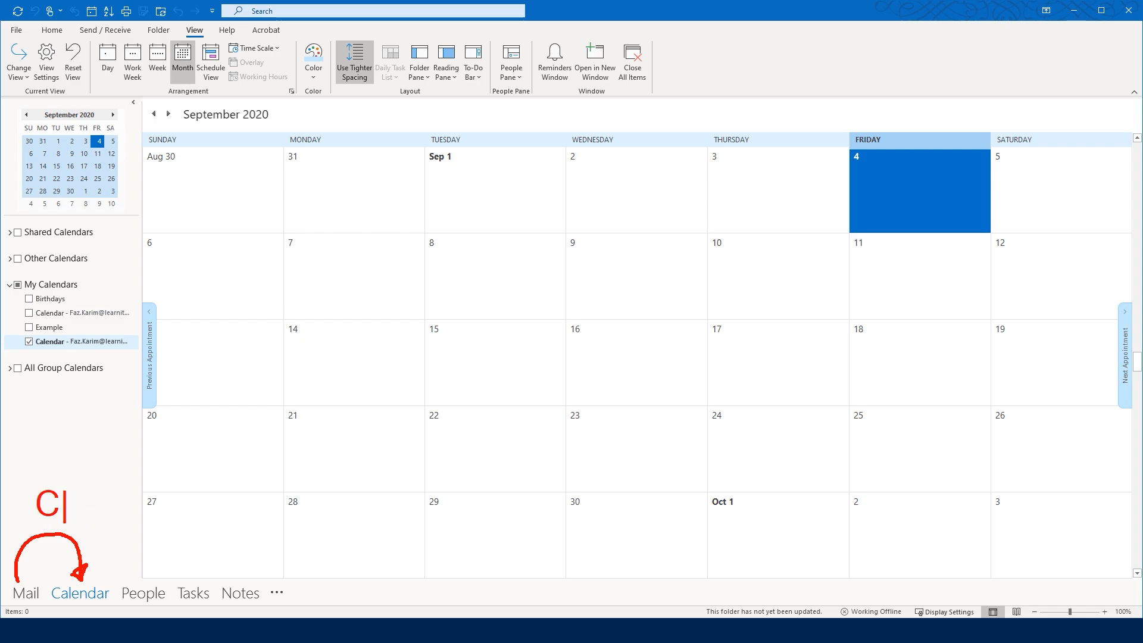
pyautogui.write('TRL + 2')
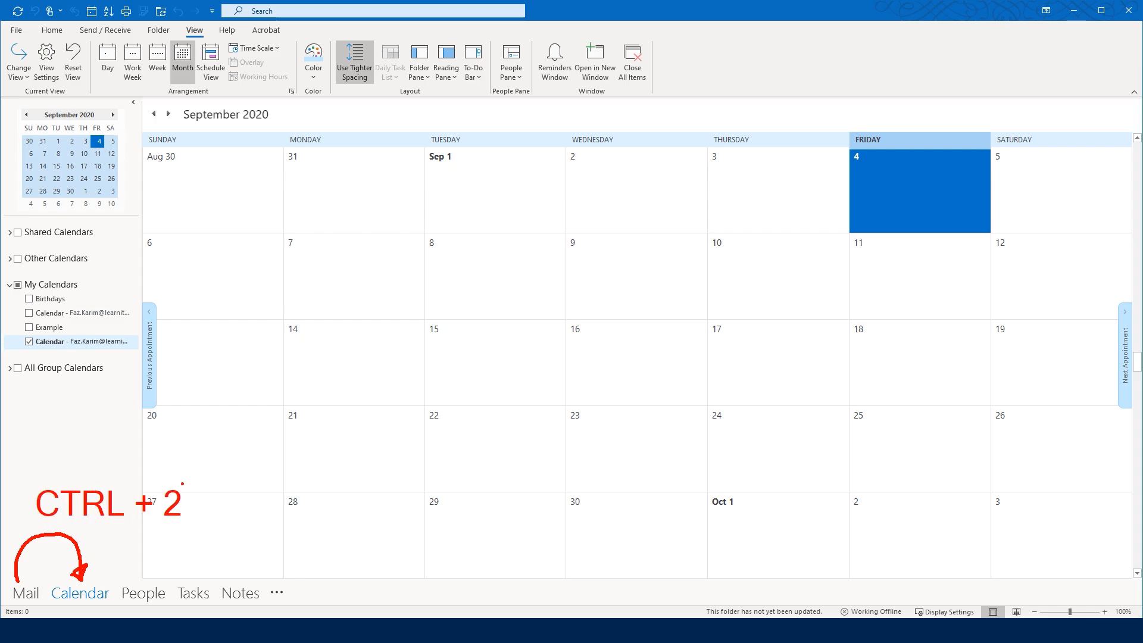
pyautogui.moveTo(57, 604); pyautogui.dragTo(96, 603)
pyautogui.press('Escape')
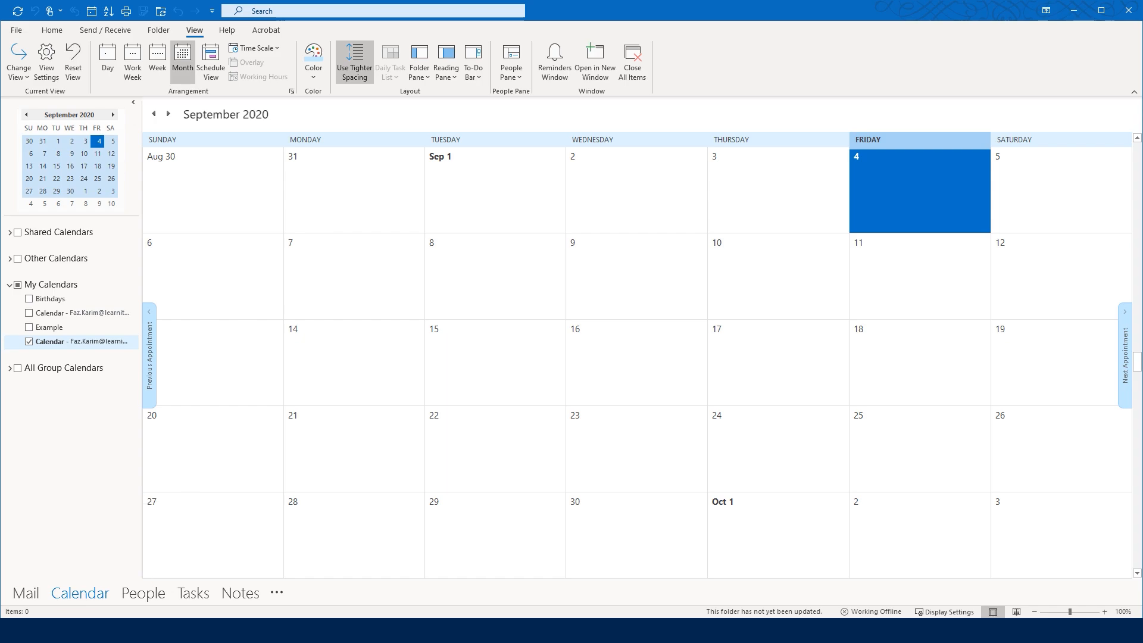
# Step: Show the calendar's Home commands and examine the Shared Calendars, Other Calendars and All Group Calendars groups, leaving them collapsed
pyautogui.moveTo(84, 597)
pyautogui.click(52, 30)
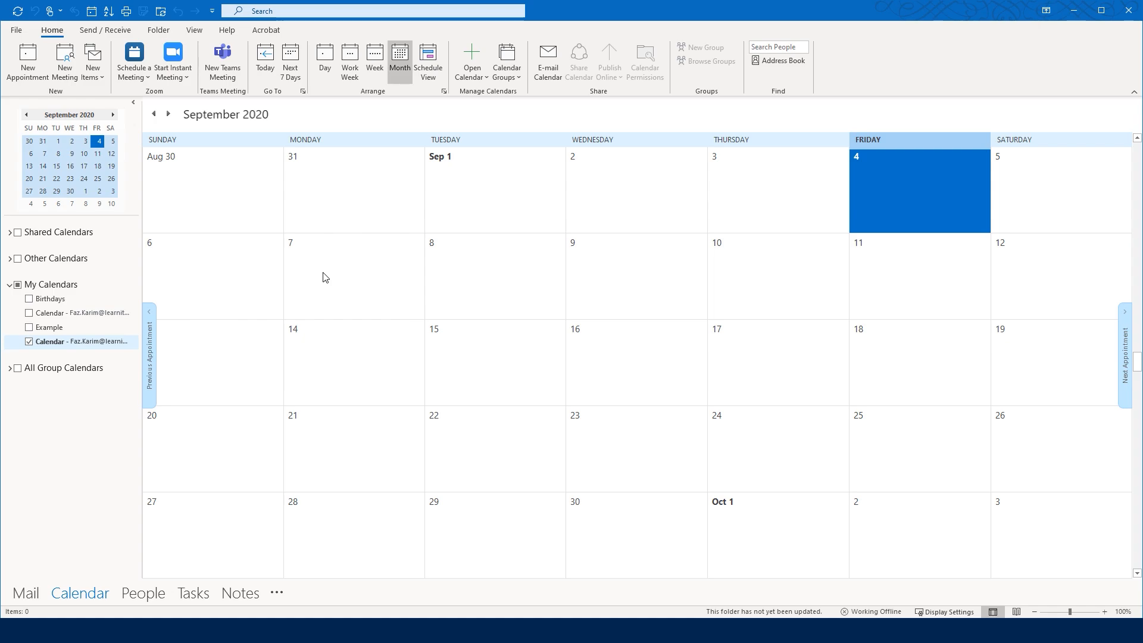
pyautogui.click(10, 233)
pyautogui.click(10, 233)
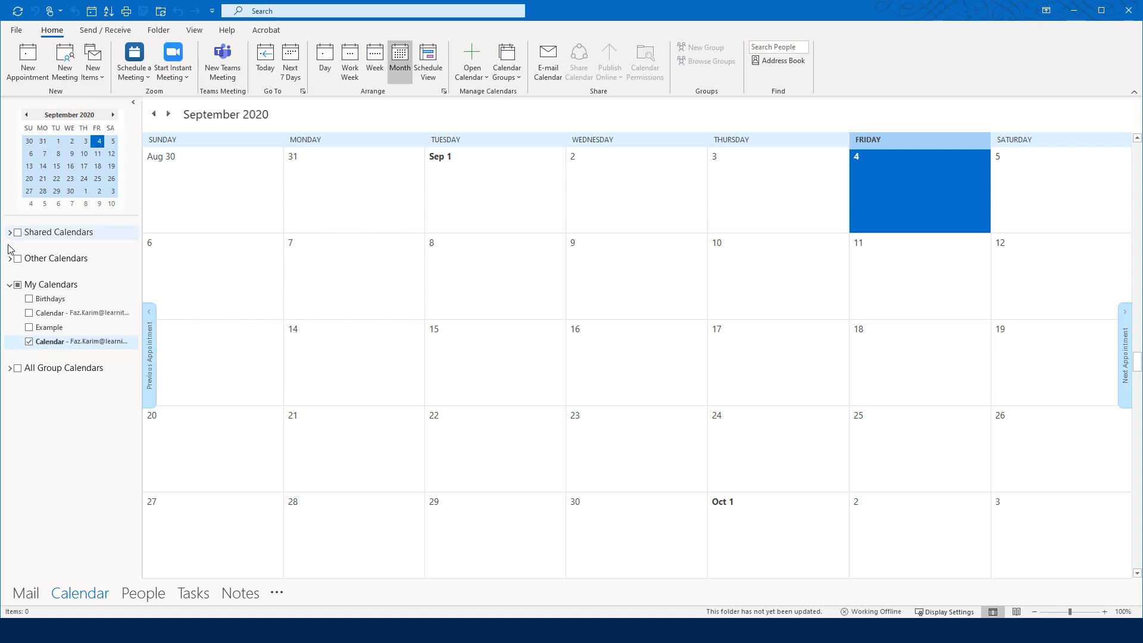
pyautogui.click(10, 259)
pyautogui.click(10, 260)
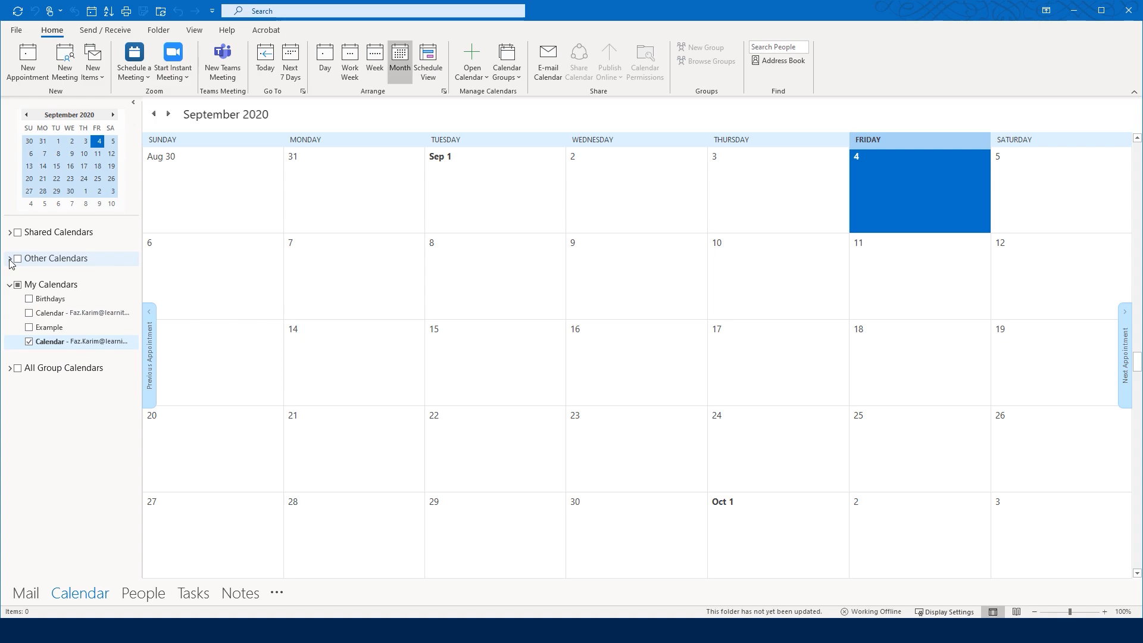
pyautogui.click(11, 369)
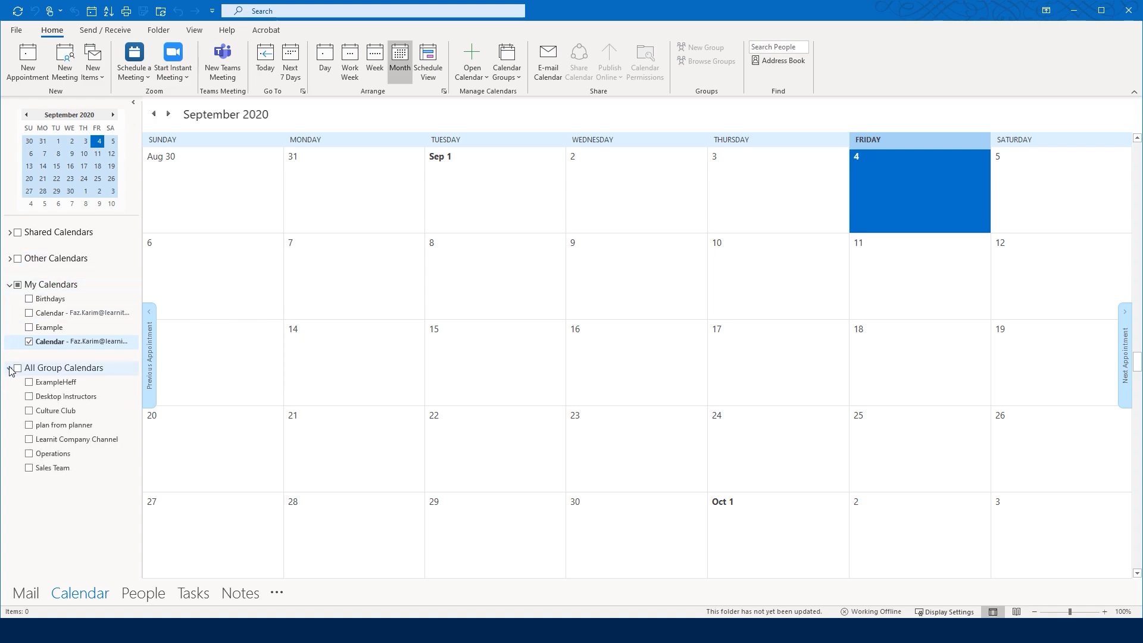
pyautogui.click(10, 369)
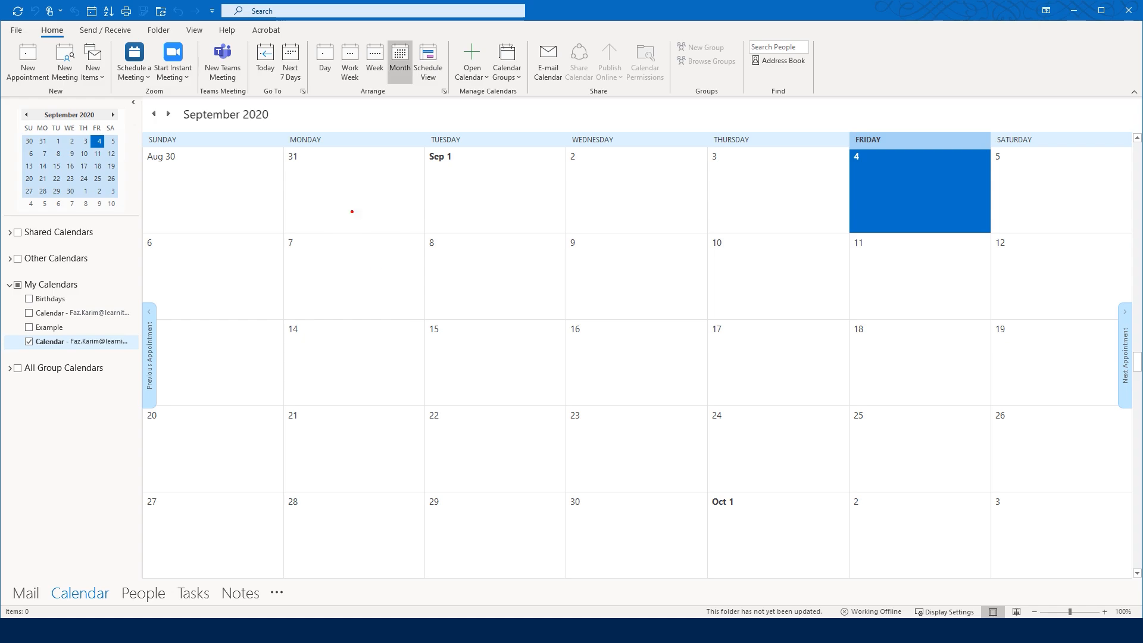
pyautogui.moveTo(187, 37)
pyautogui.mouseDown()
pyautogui.moveTo(205, 37)
pyautogui.moveTo(169, 82)
pyautogui.mouseUp()
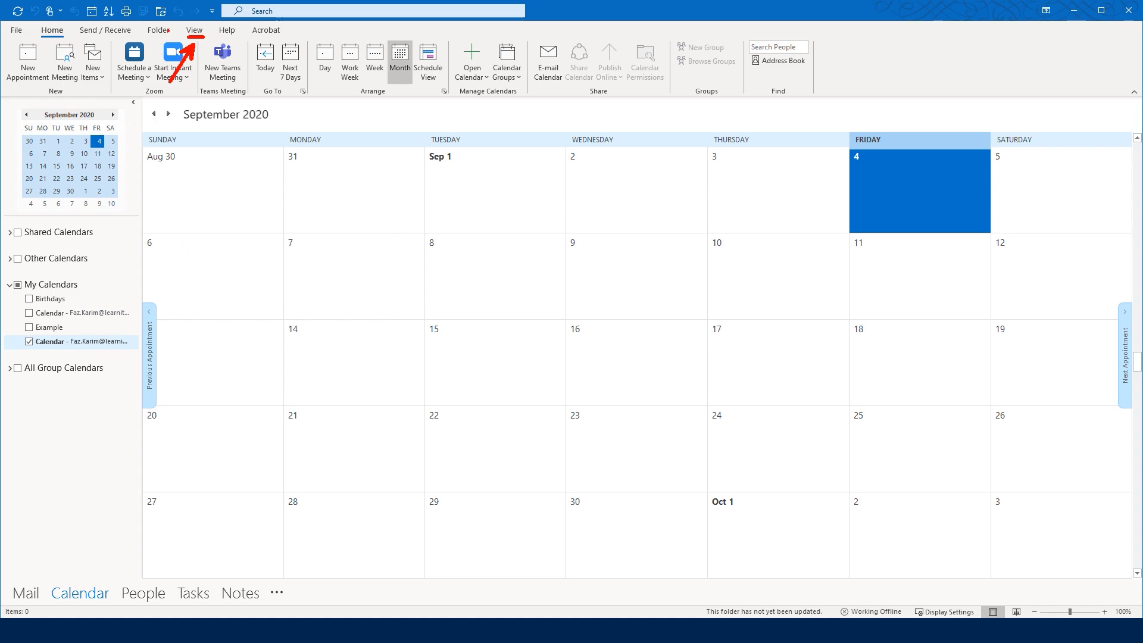
pyautogui.moveTo(208, 51); pyautogui.dragTo(197, 15)
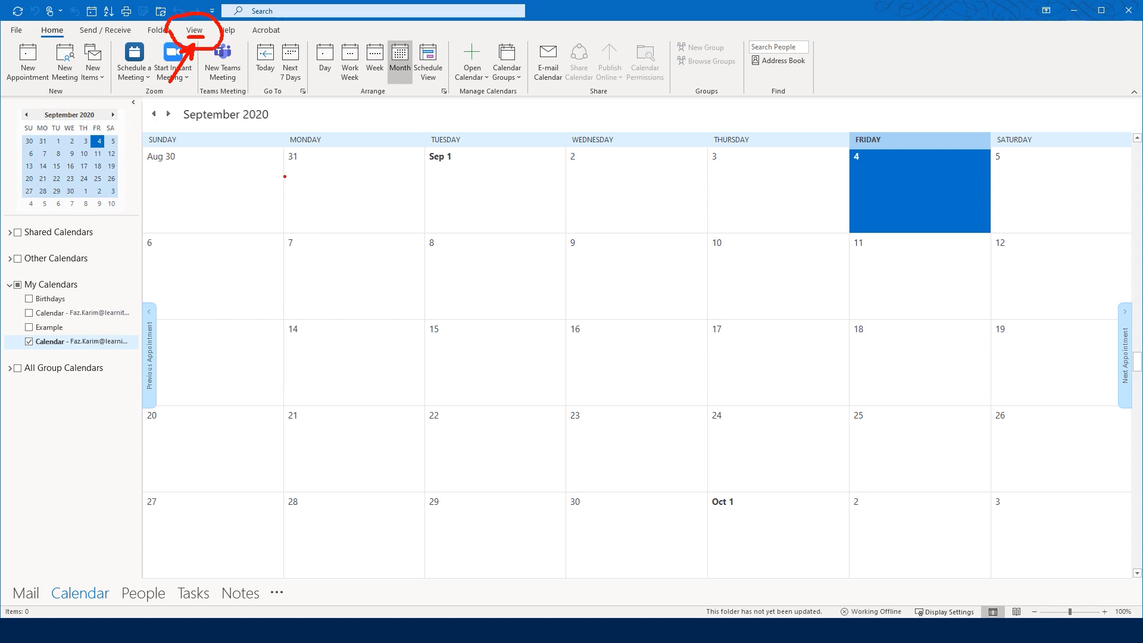
pyautogui.press('Escape')
# Step: Change the calendar color to gray and set it back to light blue
pyautogui.click(194, 29)
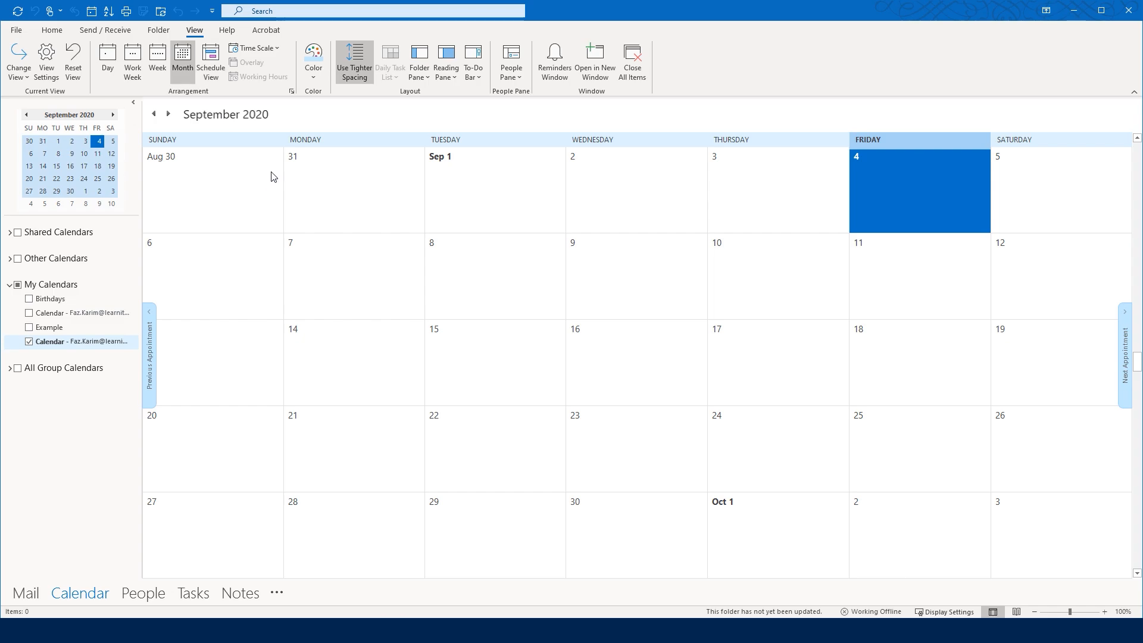
pyautogui.click(319, 79)
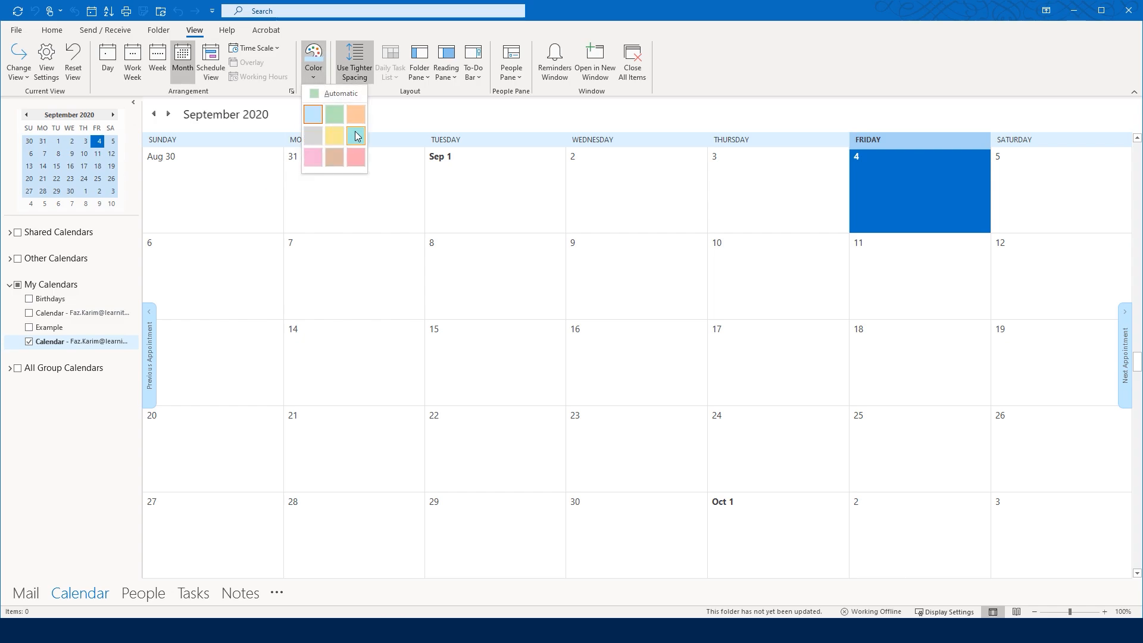
pyautogui.click(322, 137)
pyautogui.click(320, 76)
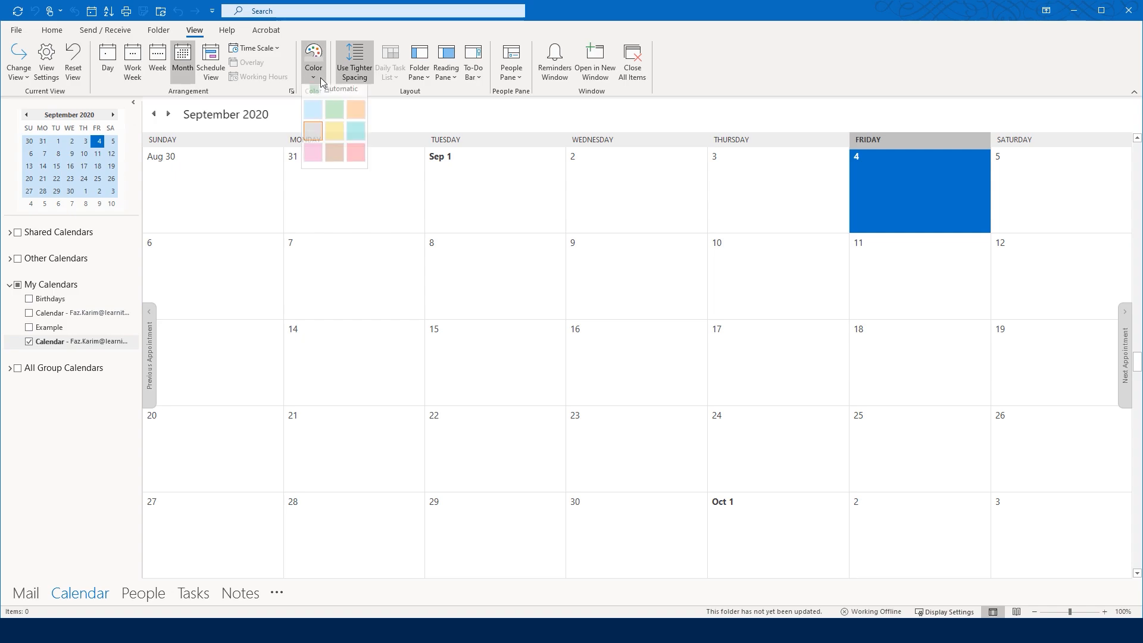
pyautogui.click(320, 116)
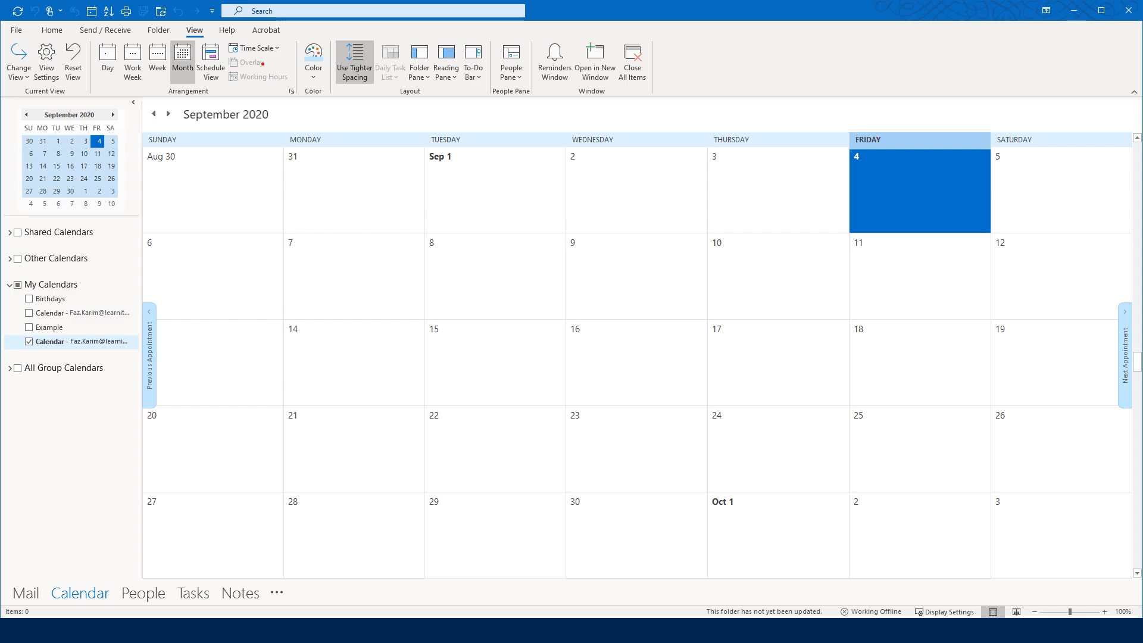
pyautogui.moveTo(211, 38); pyautogui.dragTo(234, 42)
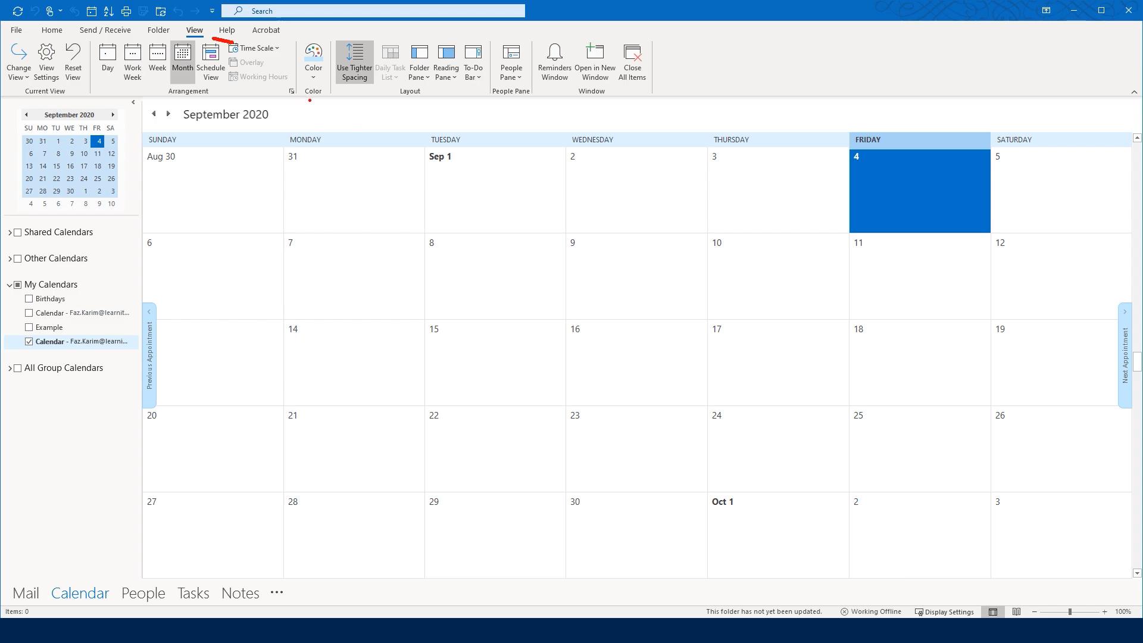
pyautogui.moveTo(309, 100); pyautogui.dragTo(323, 100)
pyautogui.moveTo(180, 98); pyautogui.dragTo(204, 97)
# Step: Display the calendar in the Day, Work Week, Week, Month and Schedule views, finishing in the Work Week view
pyautogui.click(109, 66)
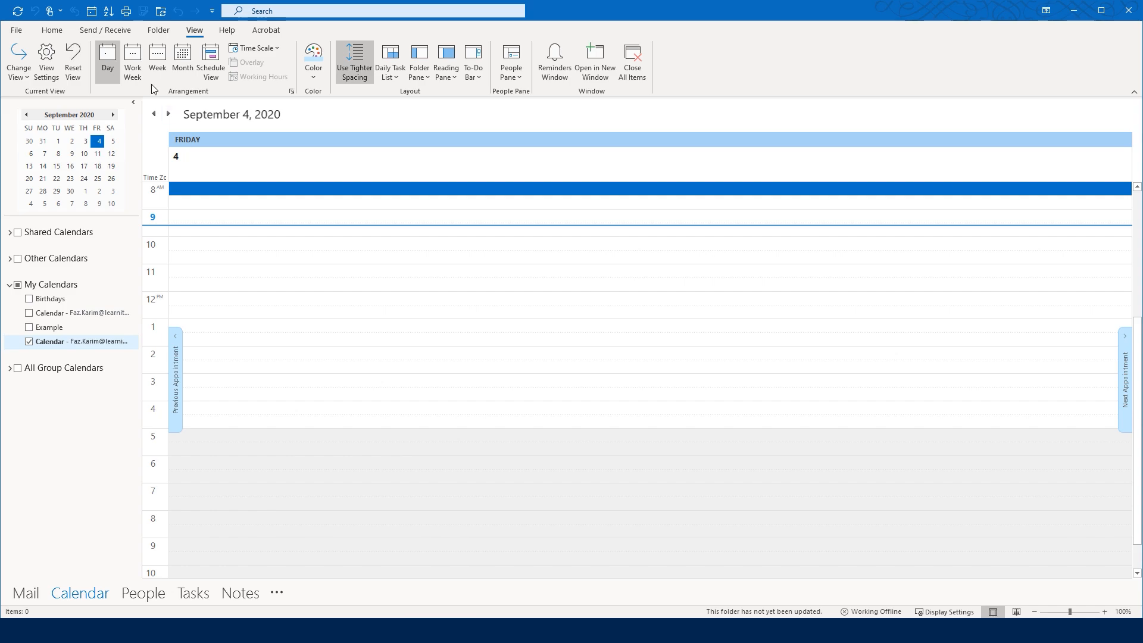
pyautogui.click(133, 66)
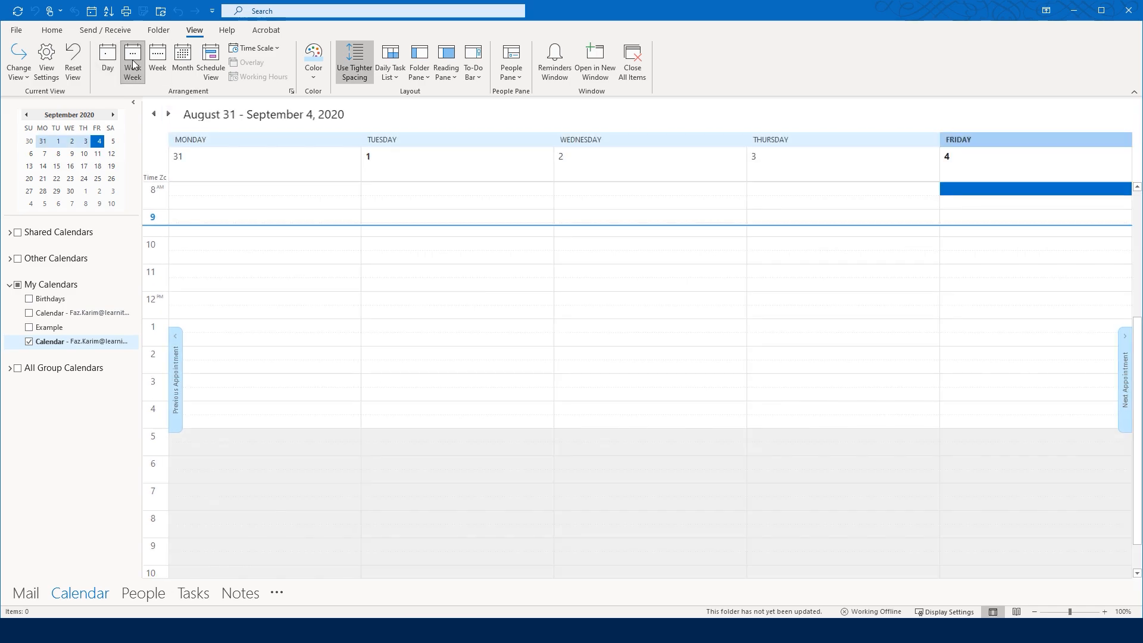
pyautogui.click(163, 60)
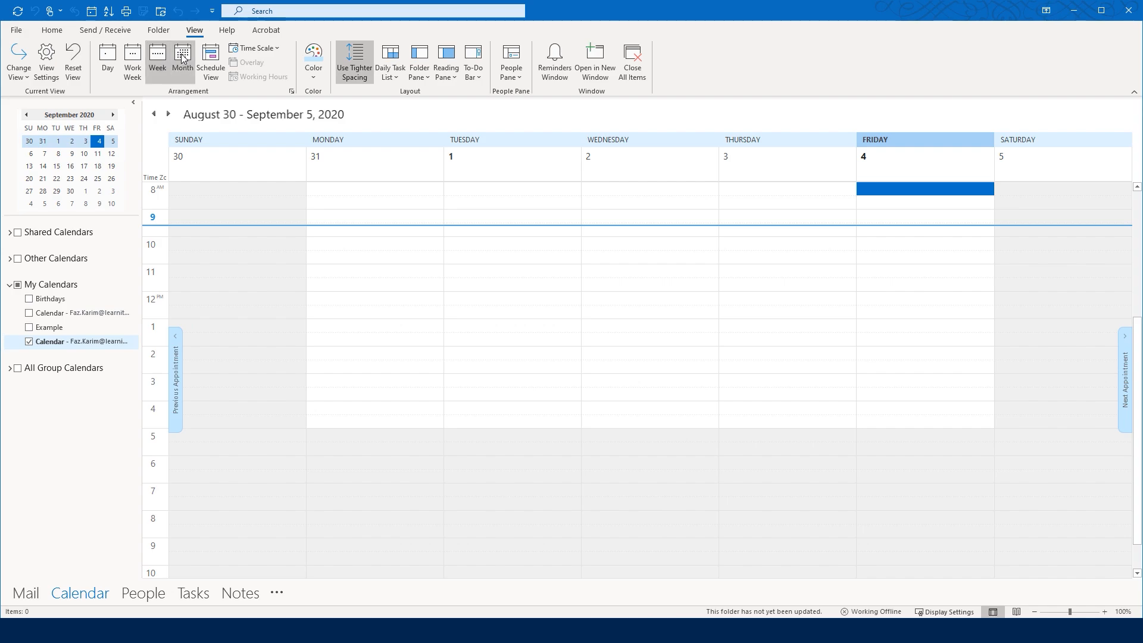
pyautogui.click(183, 58)
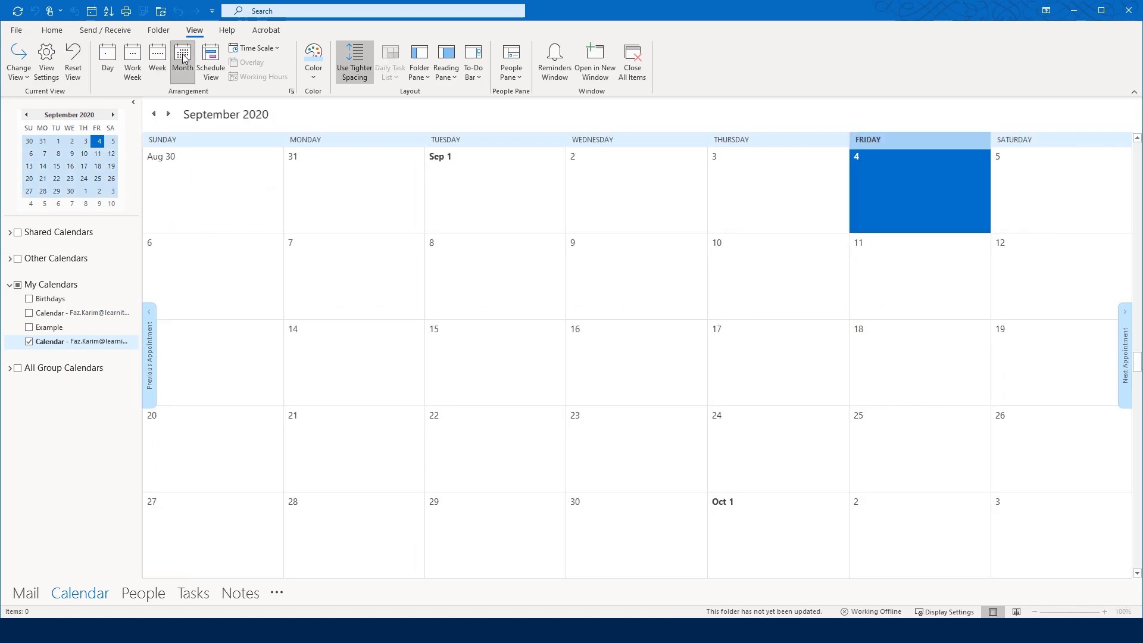
pyautogui.click(210, 70)
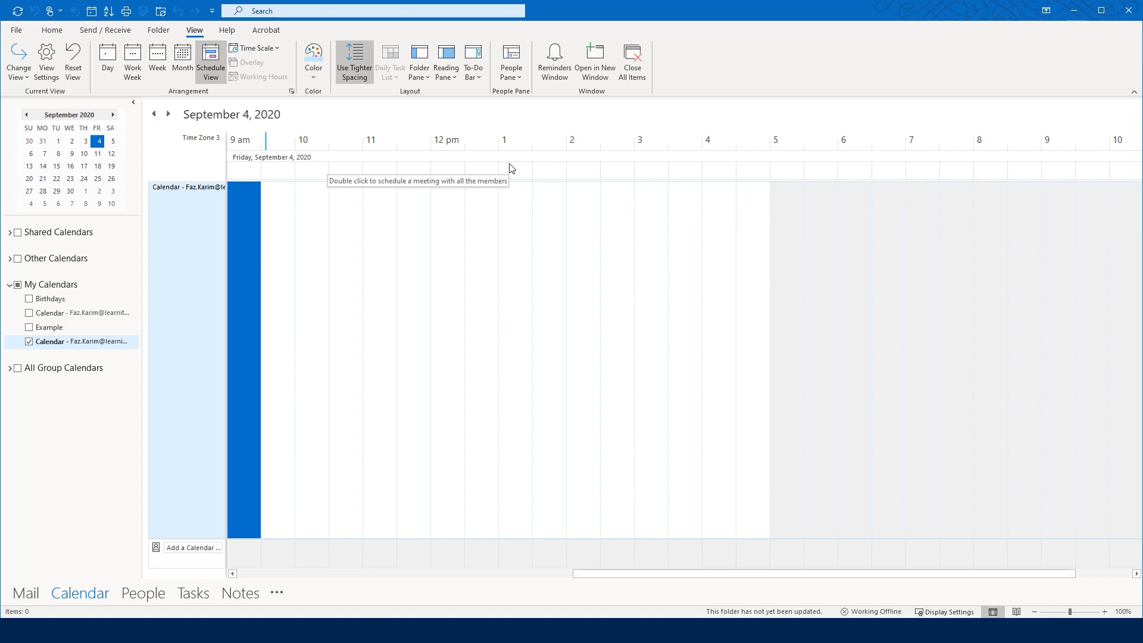
pyautogui.click(132, 53)
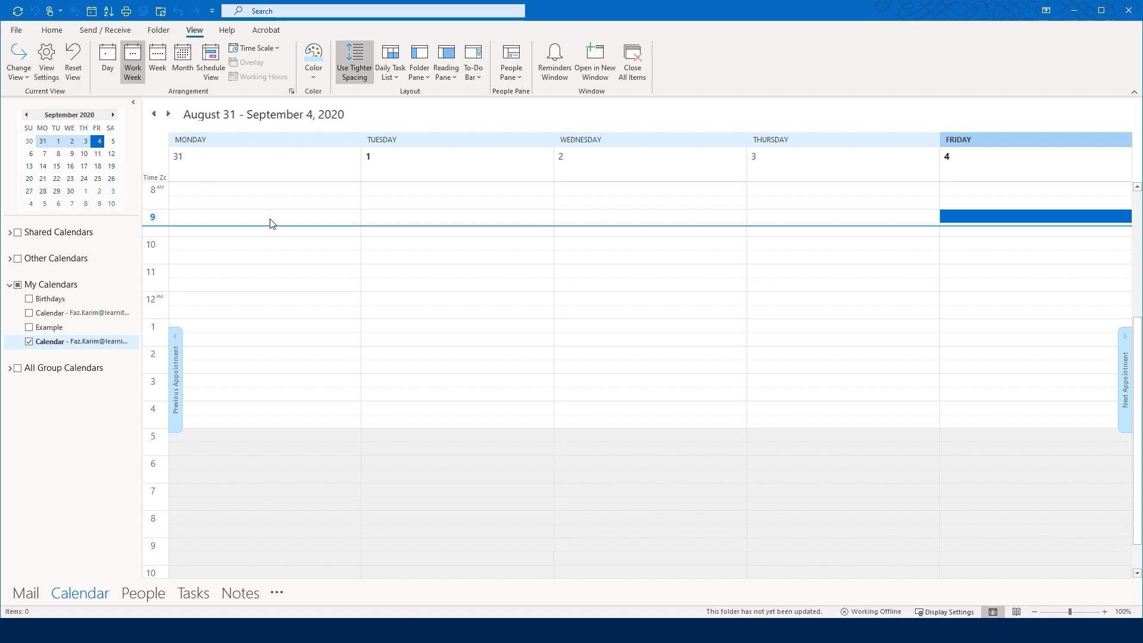
# Step: Open the Outlook calendar options and review the work hours, work week and first day of week settings
pyautogui.click(17, 30)
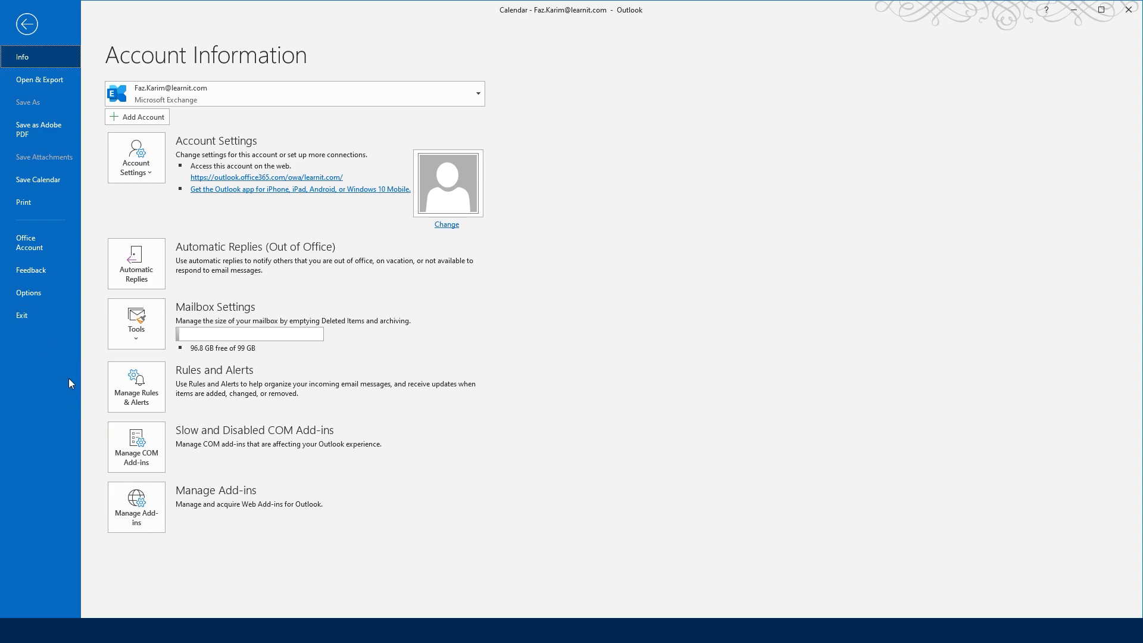
pyautogui.click(24, 293)
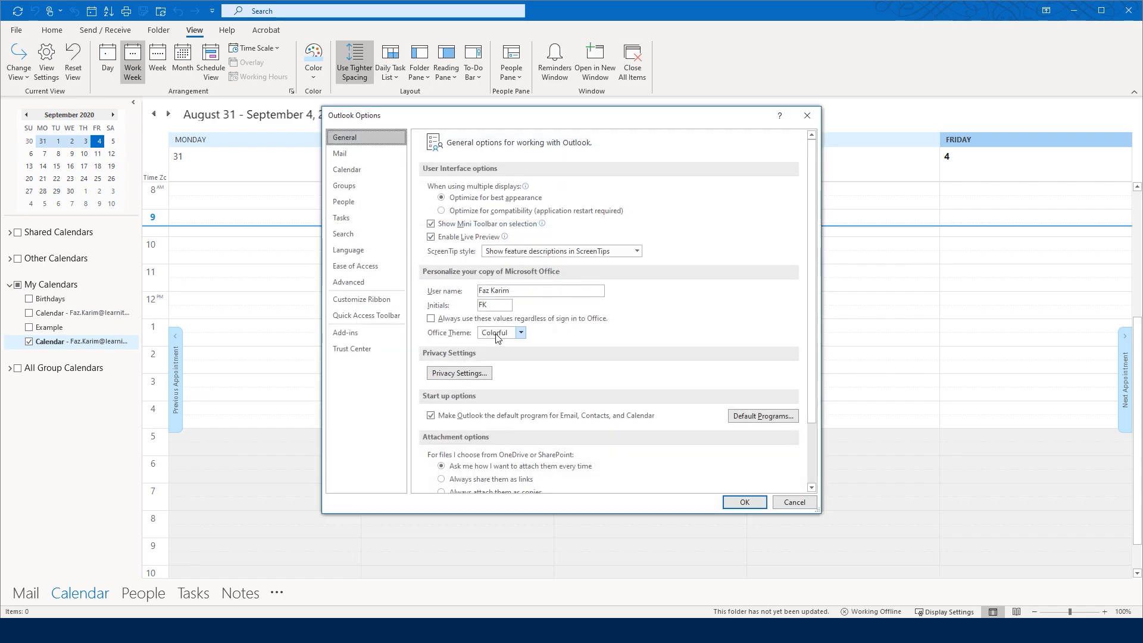
pyautogui.click(340, 175)
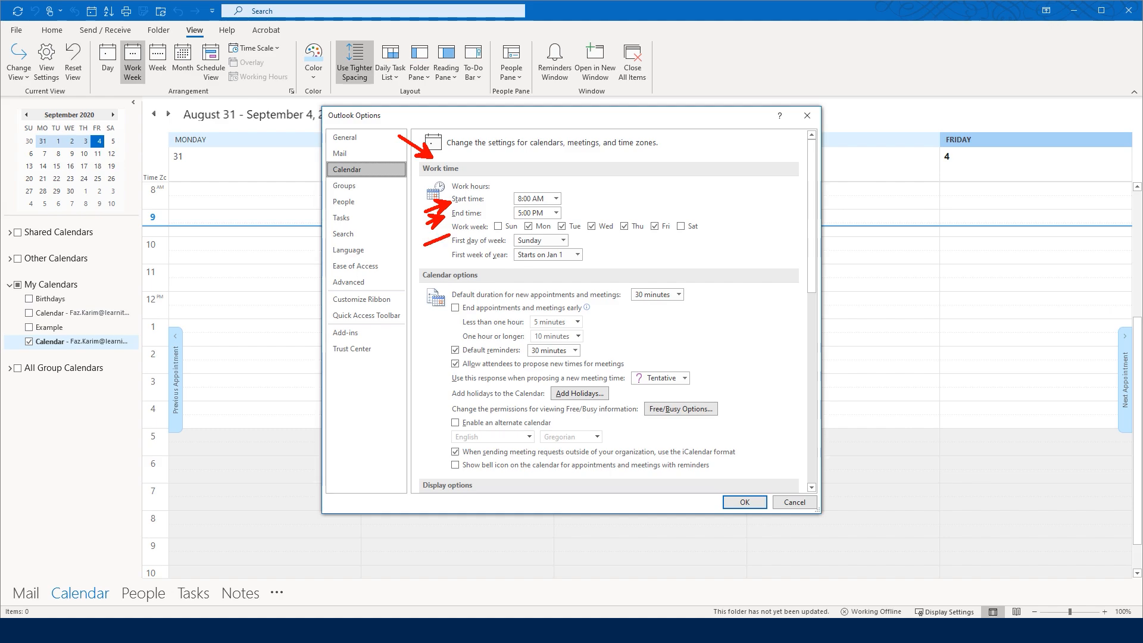
pyautogui.moveTo(670, 241); pyautogui.dragTo(680, 238)
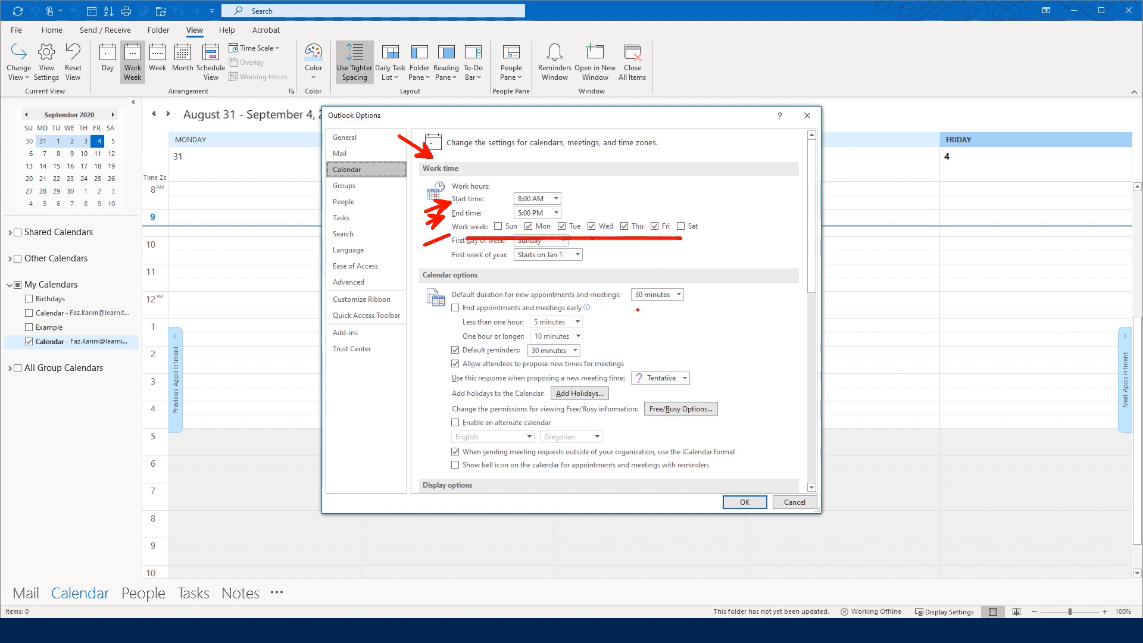
pyautogui.press('Escape')
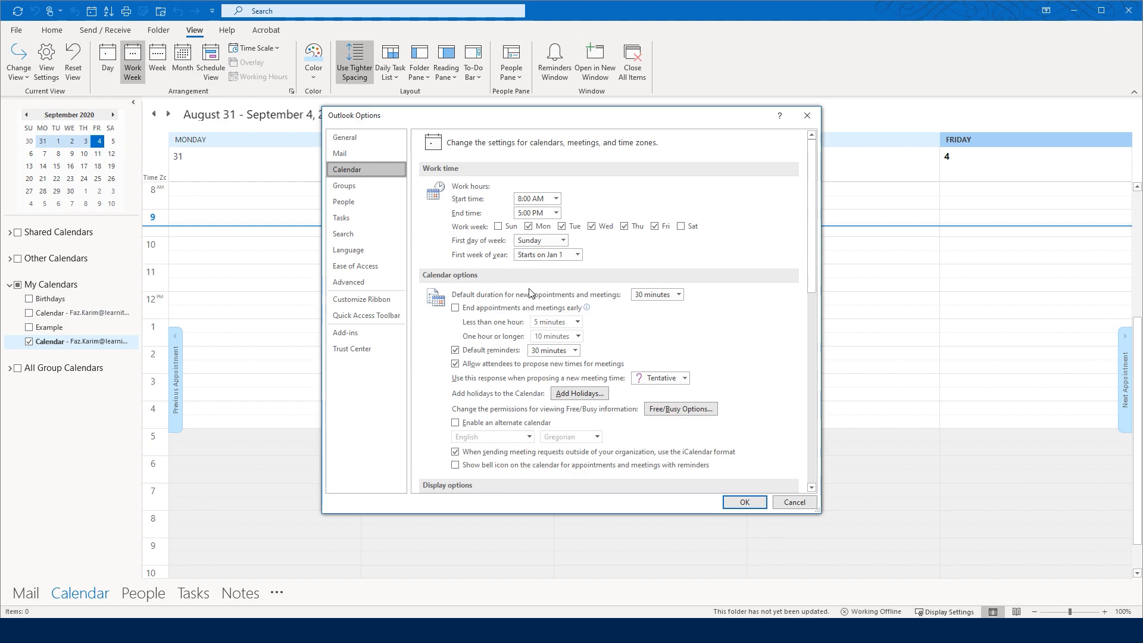
# Step: Examine the default appointment duration, the default reminder choices and the calendar display options
pyautogui.click(678, 294)
pyautogui.scroll(-1, 696, 311)
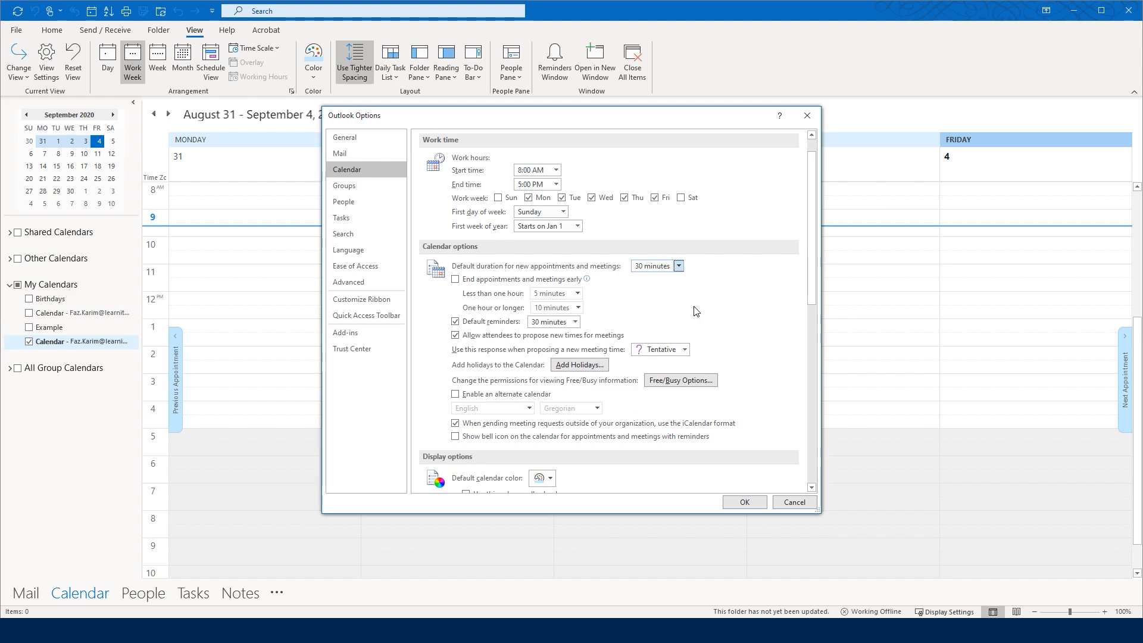
pyautogui.click(575, 322)
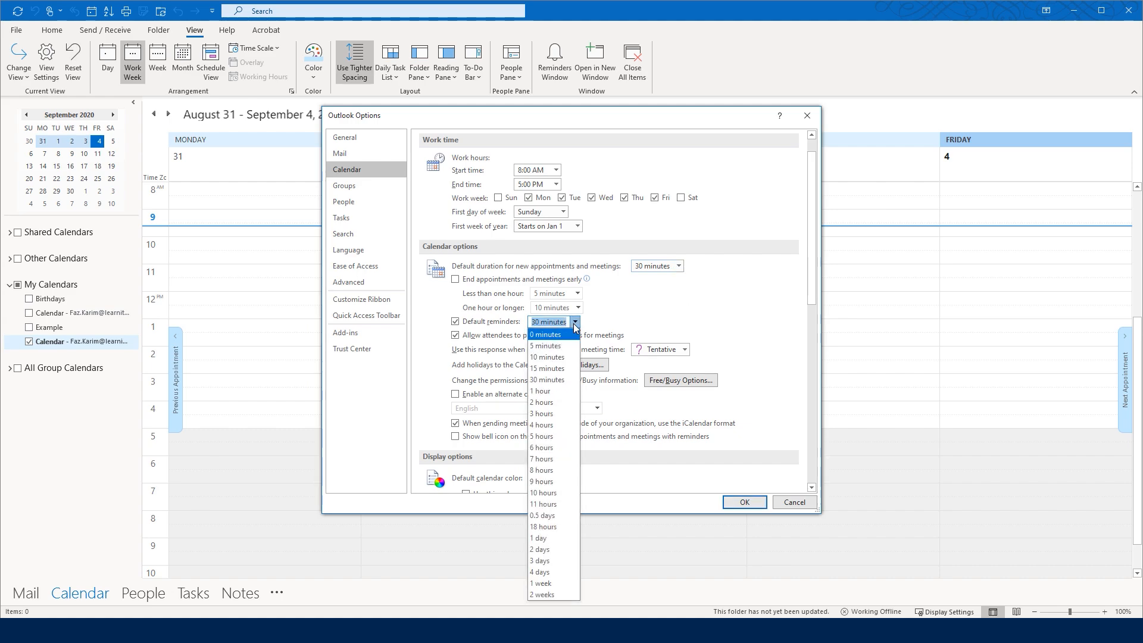
pyautogui.click(568, 335)
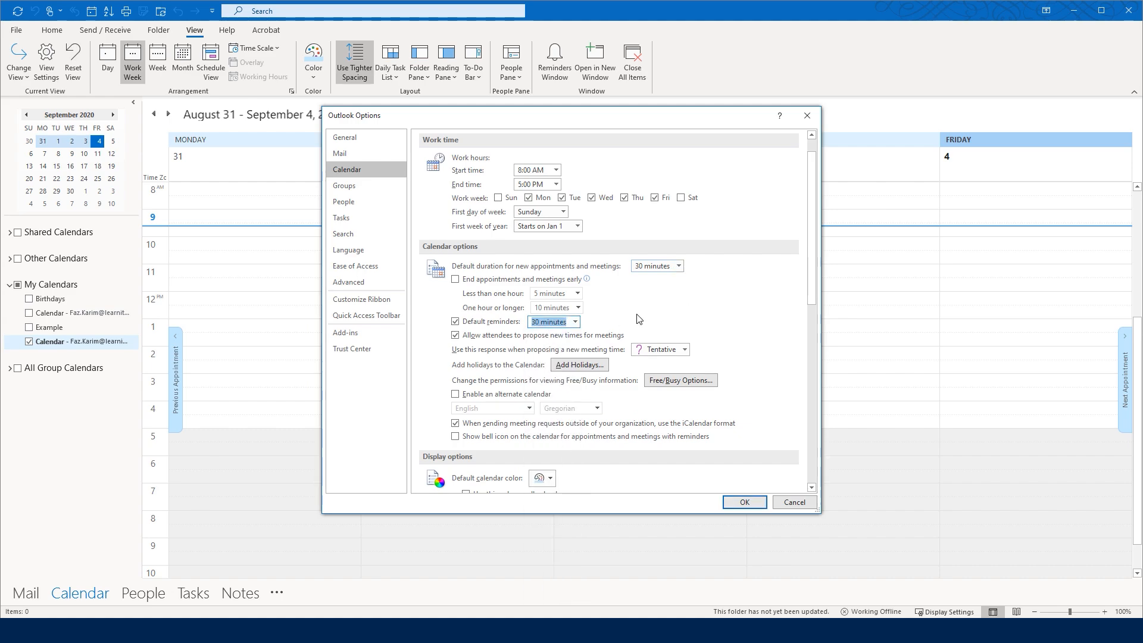
pyautogui.scroll(-5, 638, 319)
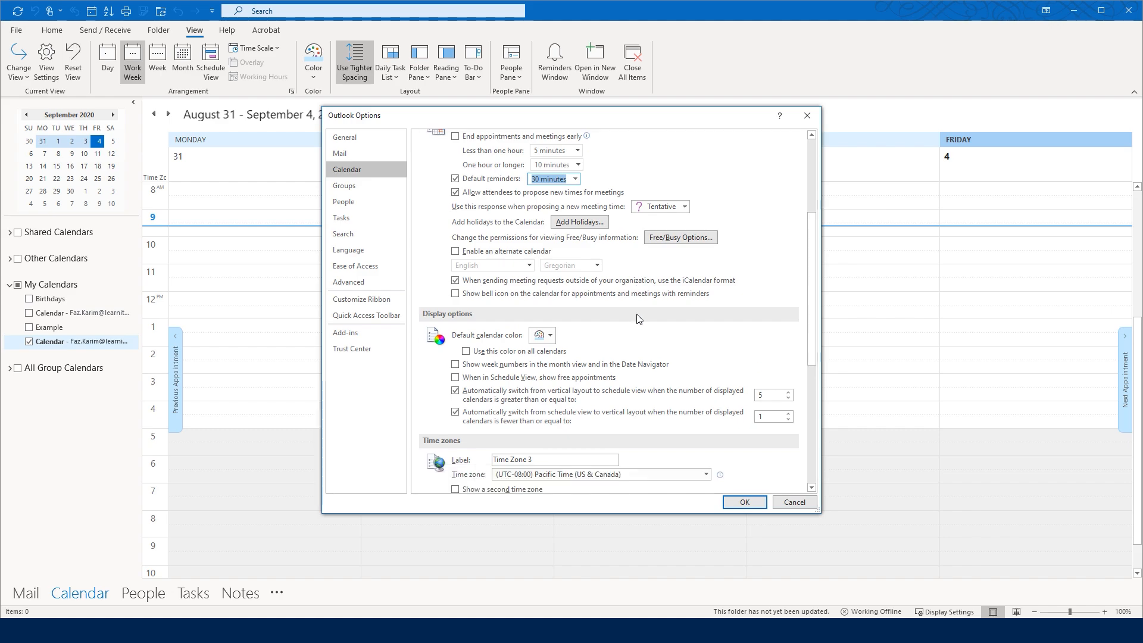
# Step: Show a second time zone and make the letter o lowercase in the word Zone of its label
pyautogui.scroll(-5, 638, 319)
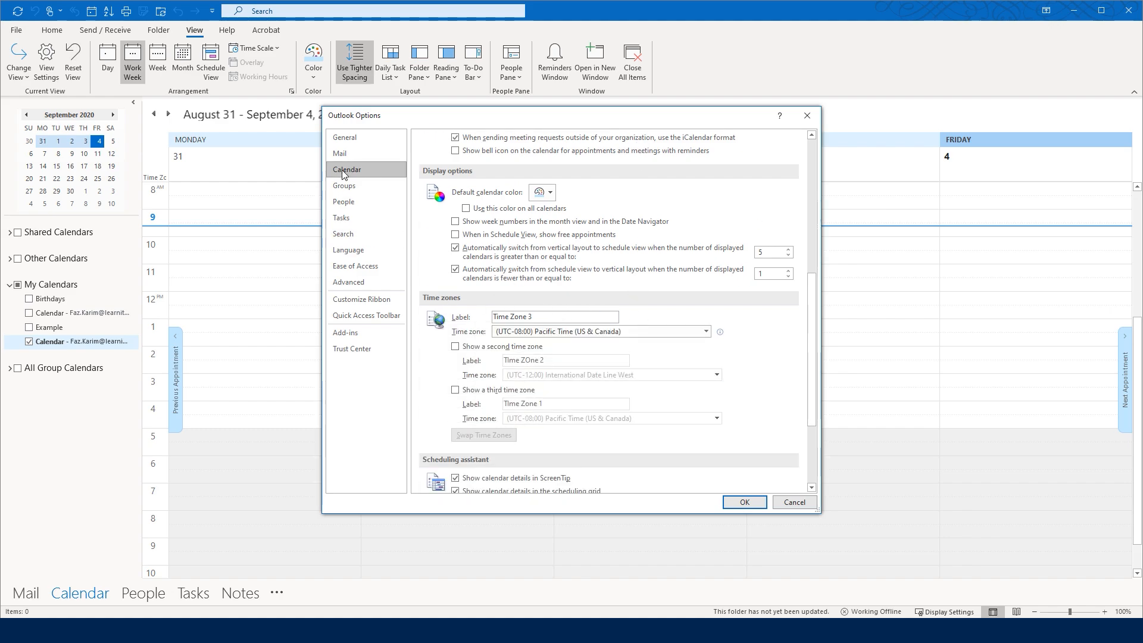
pyautogui.click(456, 347)
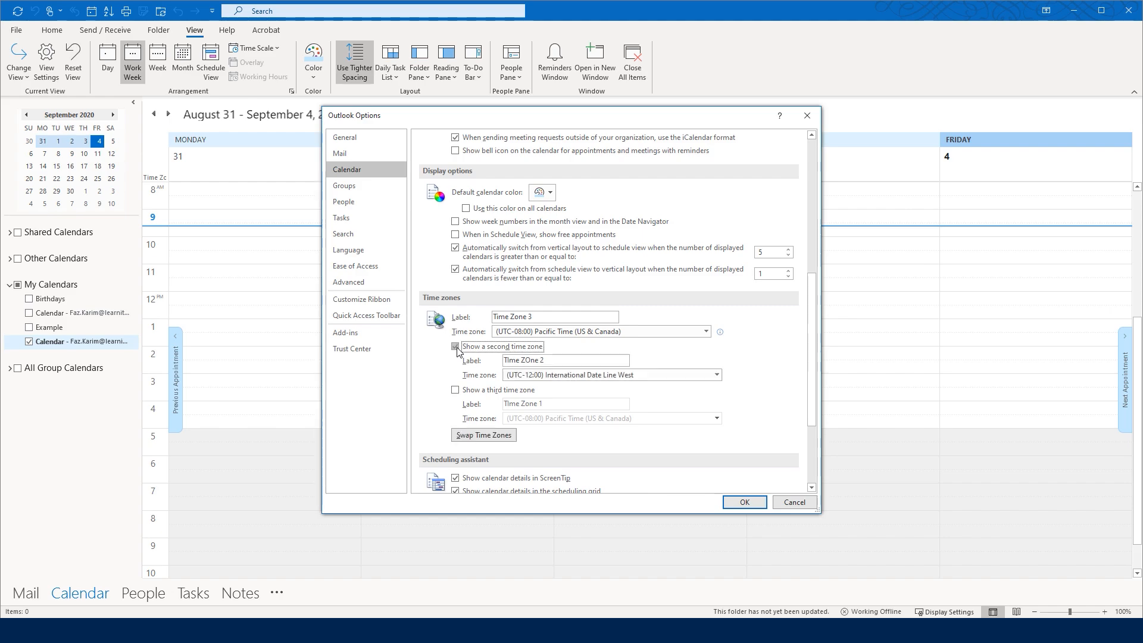
pyautogui.click(531, 360)
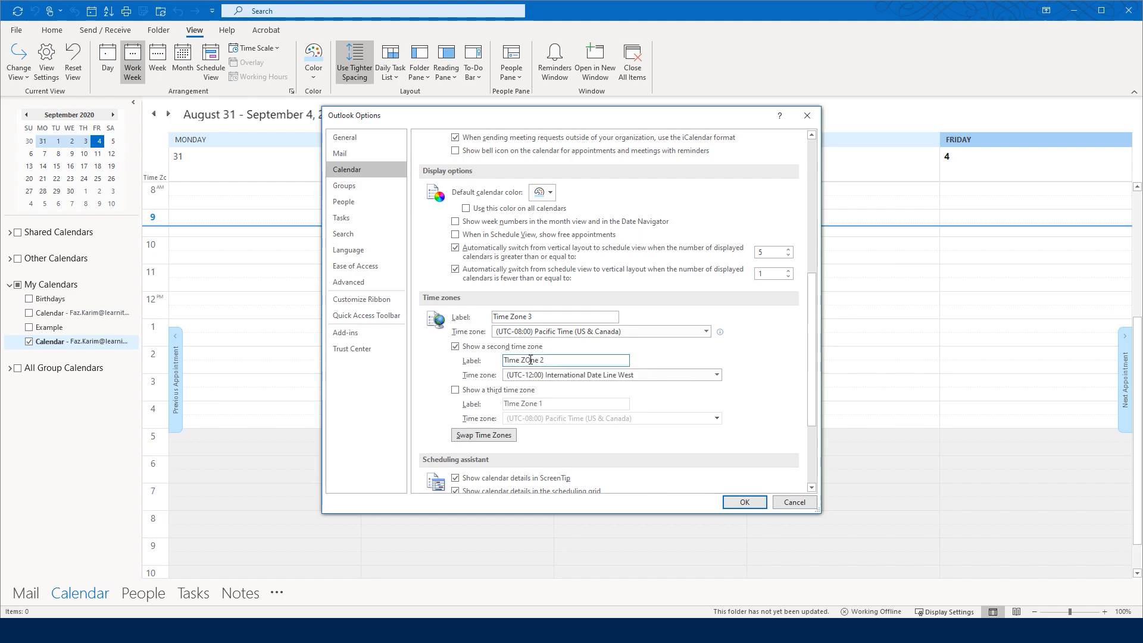
pyautogui.press('BackSpace')
pyautogui.write('o')
# Step: Show a third time zone and swap the time zones twice so Time Zone 1 becomes the primary one
pyautogui.click(455, 391)
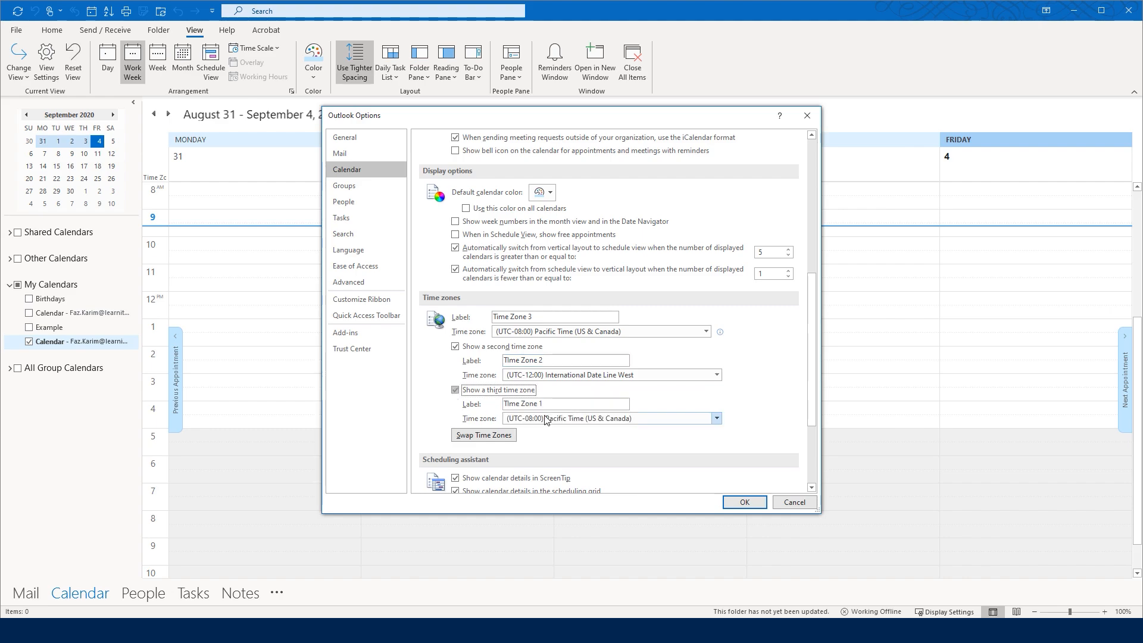
pyautogui.click(484, 436)
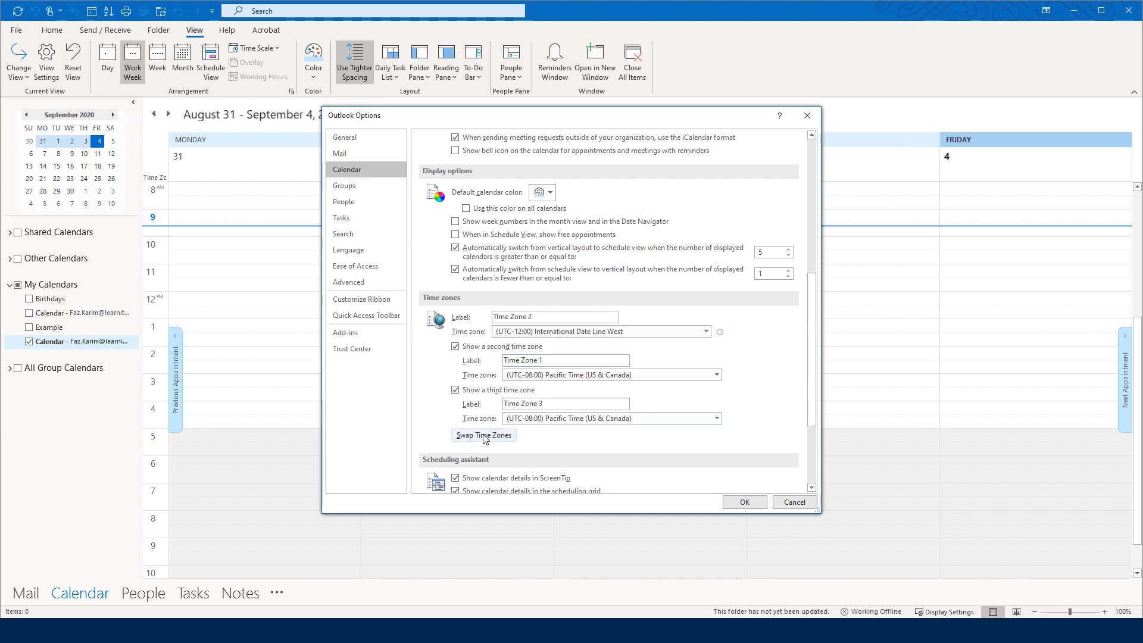
pyautogui.click(487, 438)
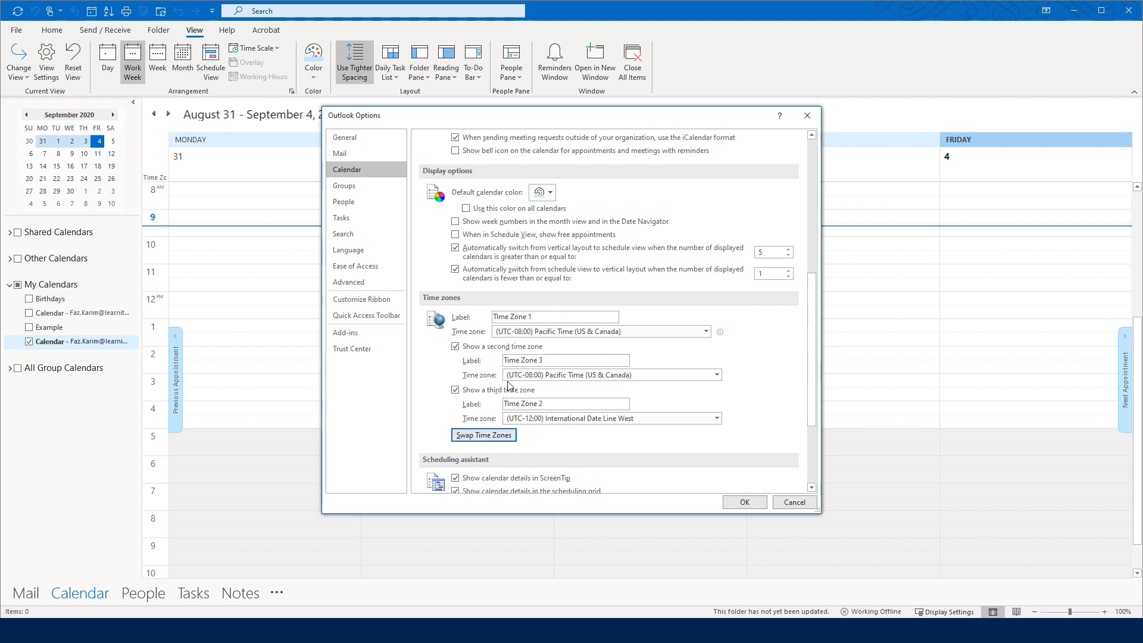
# Step: Hide the second time zone and swap the remaining two time zones back and forth
pyautogui.click(455, 346)
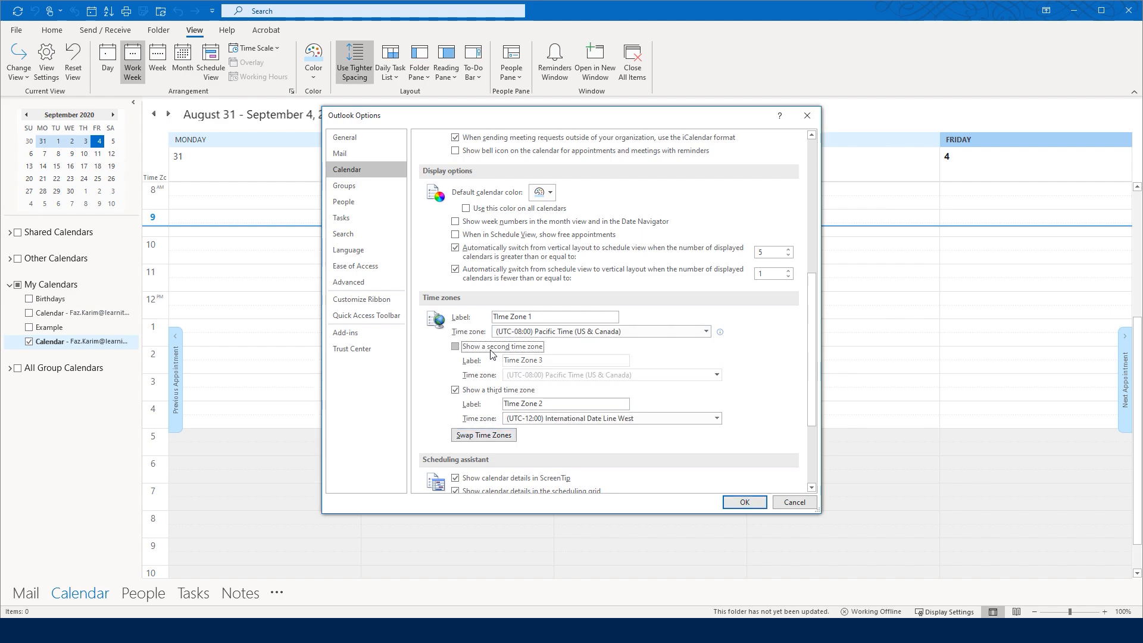
pyautogui.click(483, 435)
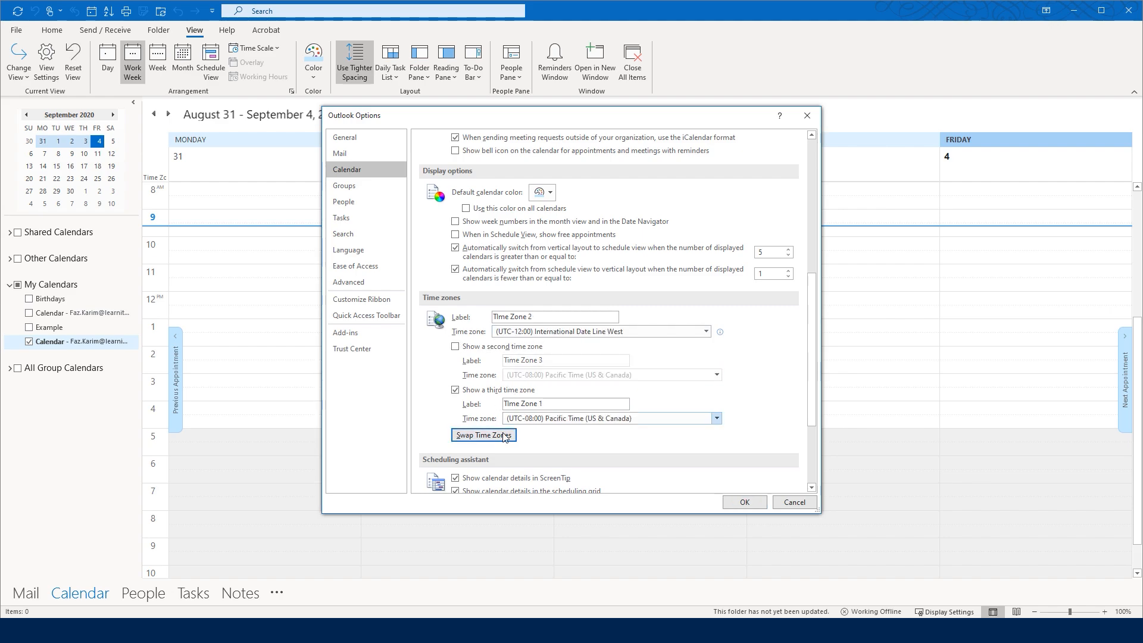
pyautogui.click(483, 436)
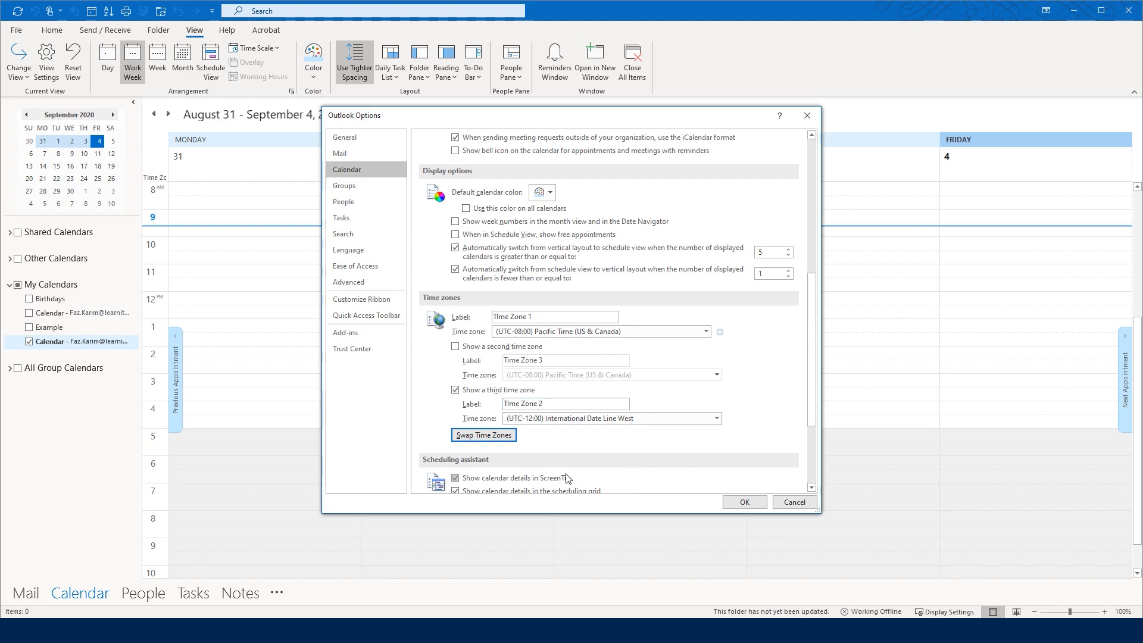
# Step: Change the number in the third time zone's label to 3
pyautogui.click(554, 402)
pyautogui.press('BackSpace')
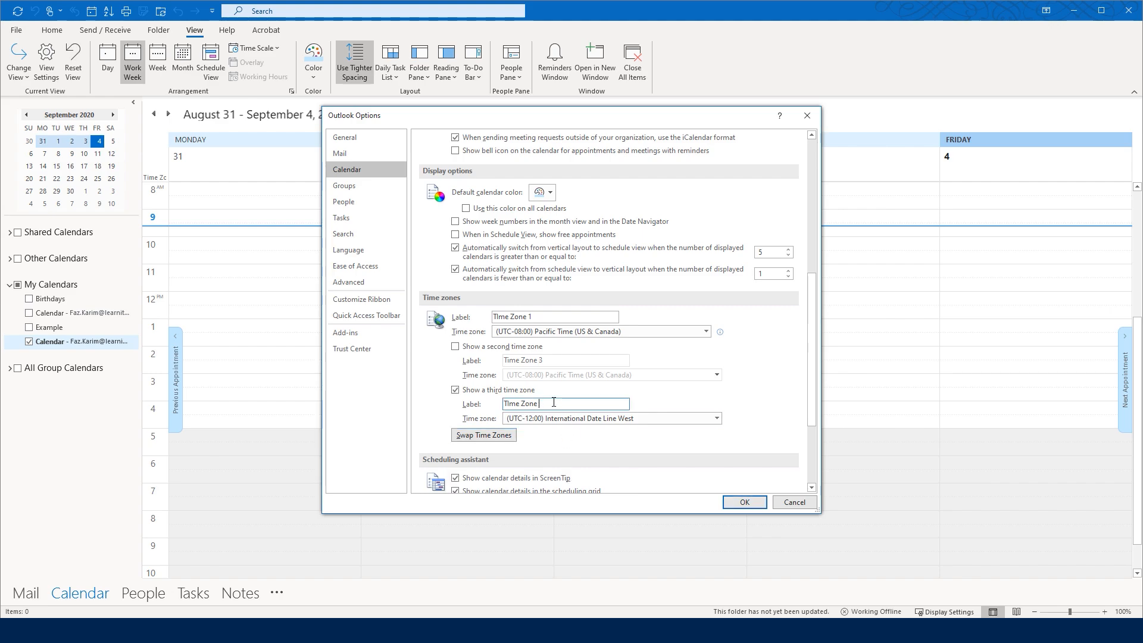
pyautogui.write('3')
# Step: Show the second time zone with the label Time Zone 2 and save the calendar options
pyautogui.click(463, 350)
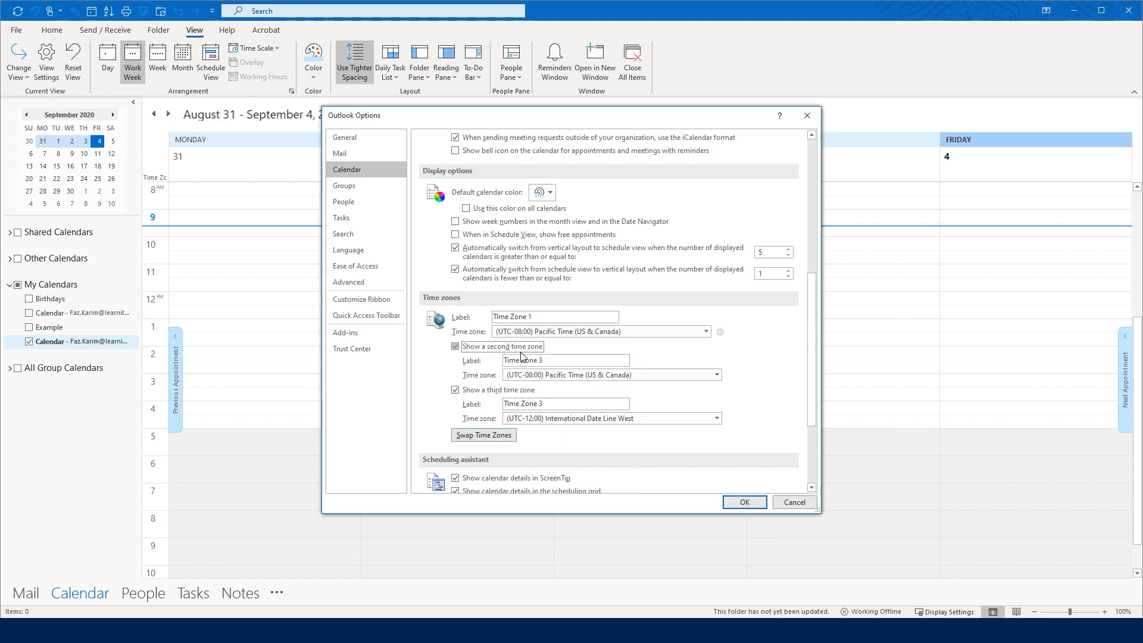
pyautogui.click(549, 360)
pyautogui.press('BackSpace')
pyautogui.write('2')
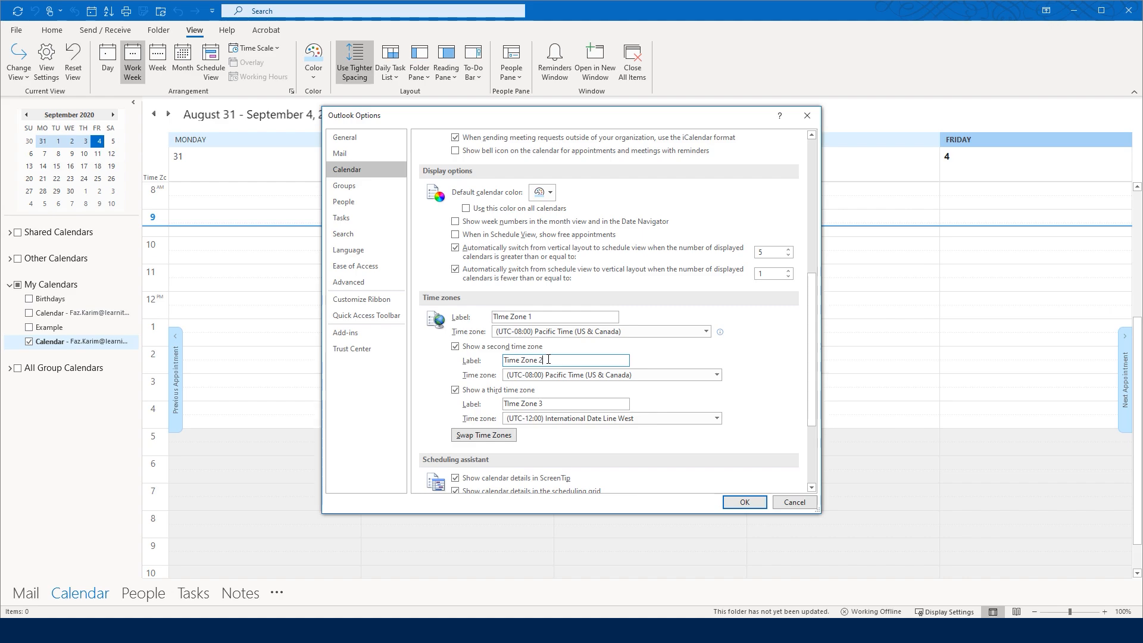
pyautogui.click(745, 502)
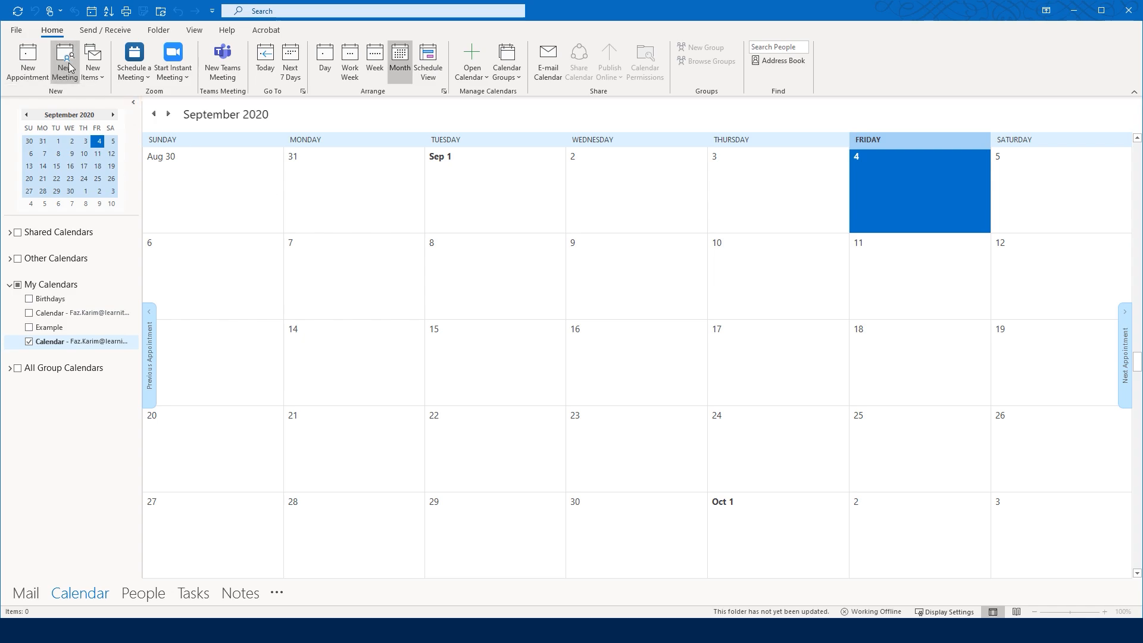
# Step: Create a new appointment, turn it into a meeting with attendees, and title it "Meeting with" followed by the person's first name
pyautogui.click(24, 82)
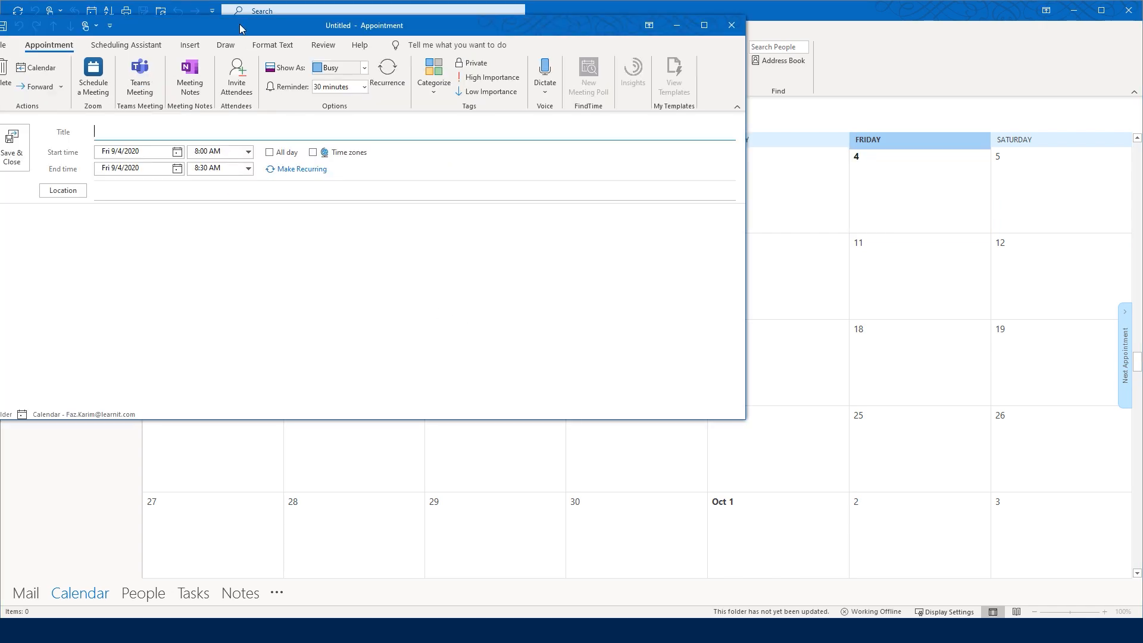
pyautogui.moveTo(238, 25); pyautogui.dragTo(564, 157)
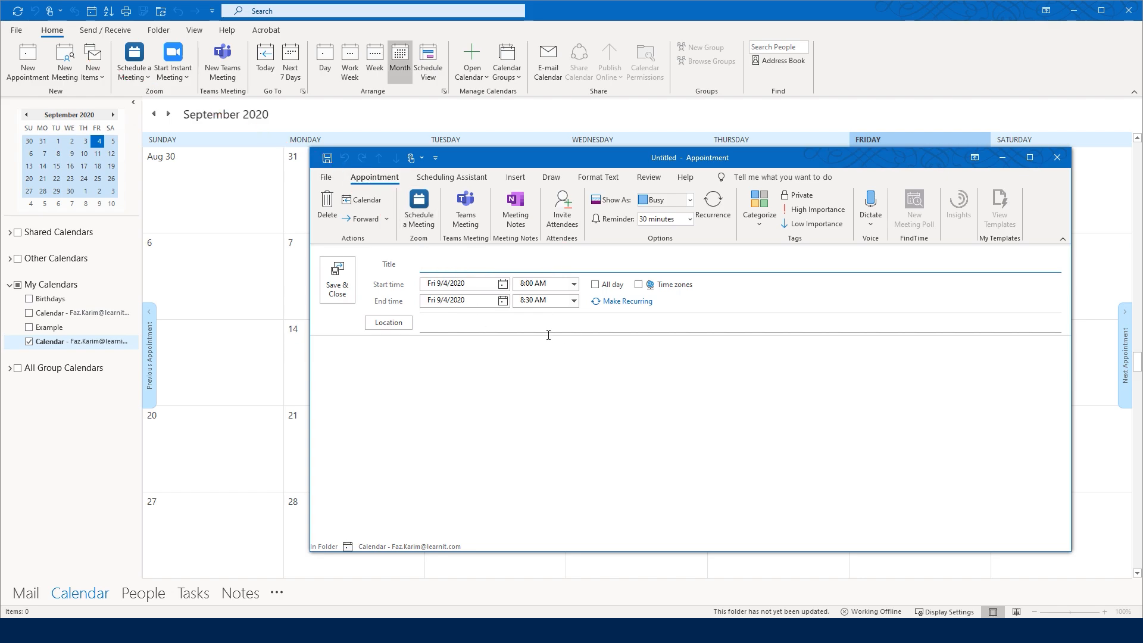
pyautogui.click(569, 224)
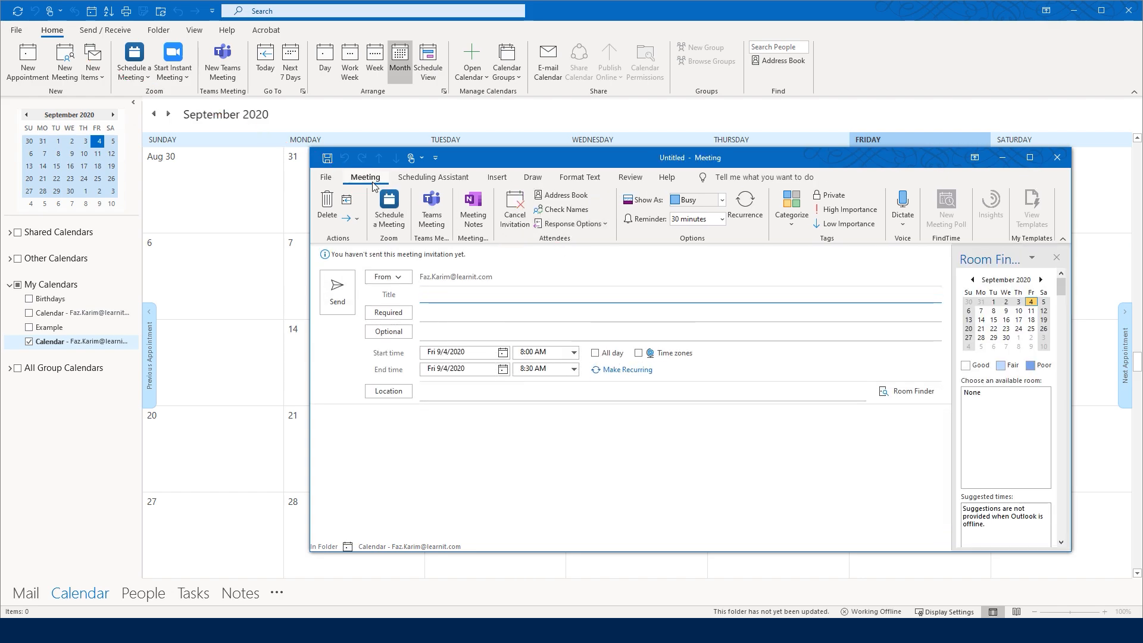
pyautogui.write('Meeting')
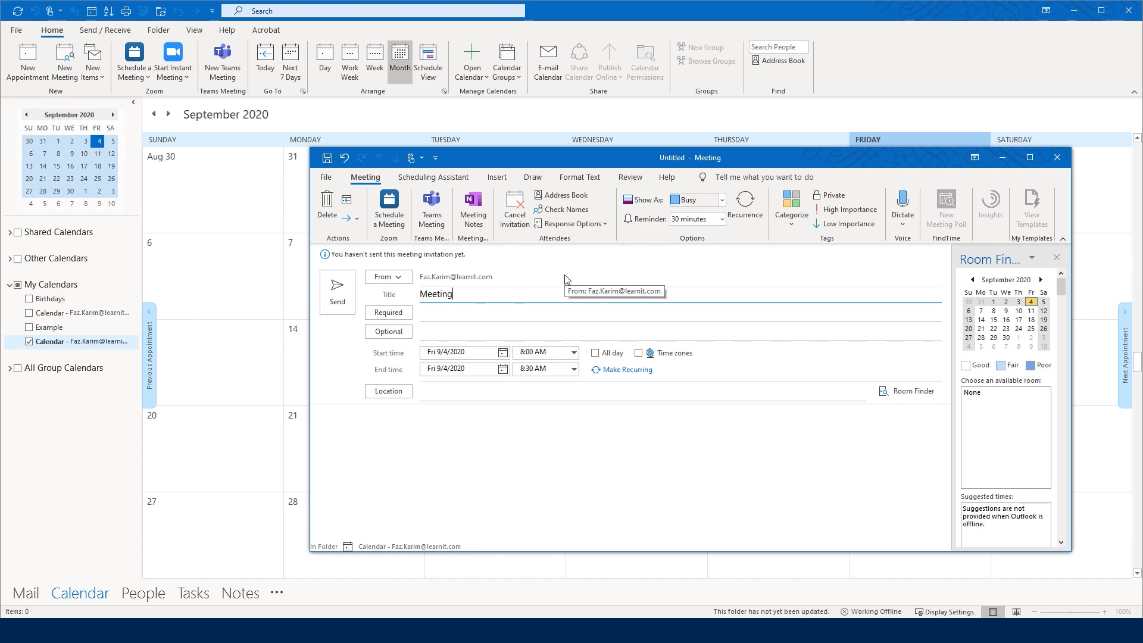
pyautogui.write(' with Faz')
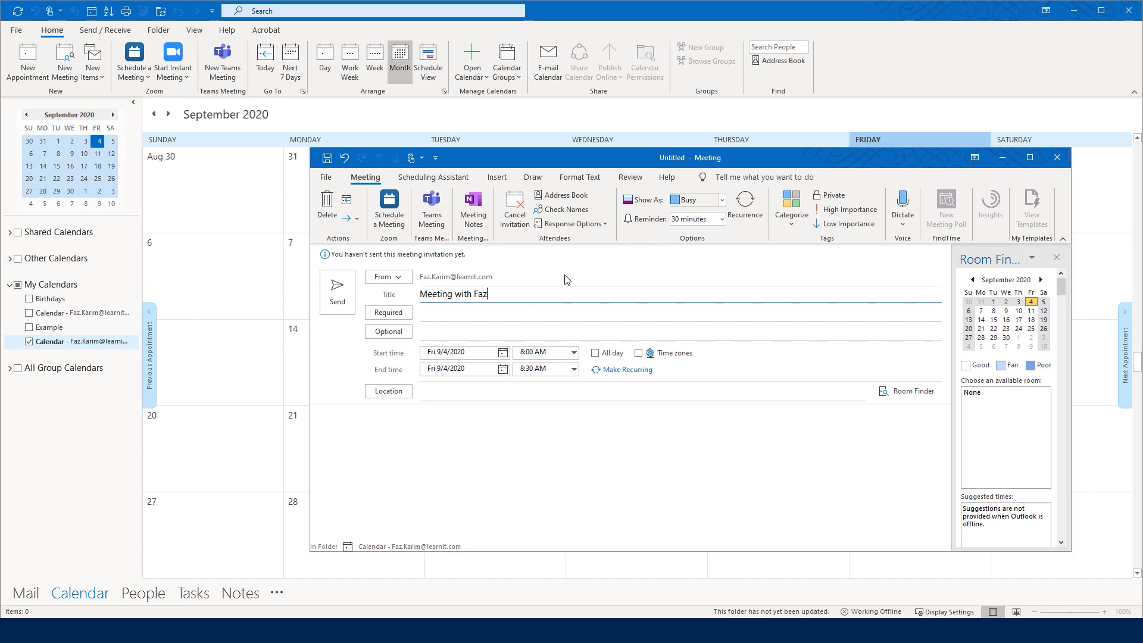
# Step: Set the meeting to show as Working Elsewhere with a 30 minutes reminder
pyautogui.moveTo(629, 251)
pyautogui.mouseDown()
pyautogui.moveTo(743, 250)
pyautogui.moveTo(701, 290)
pyautogui.mouseUp()
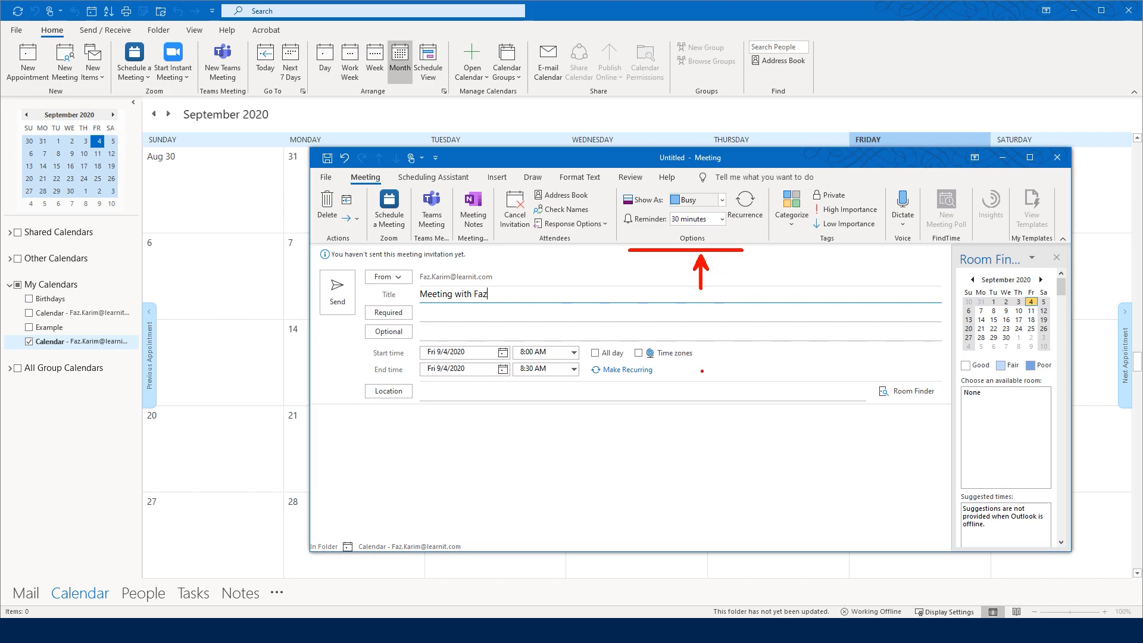
pyautogui.press('Escape')
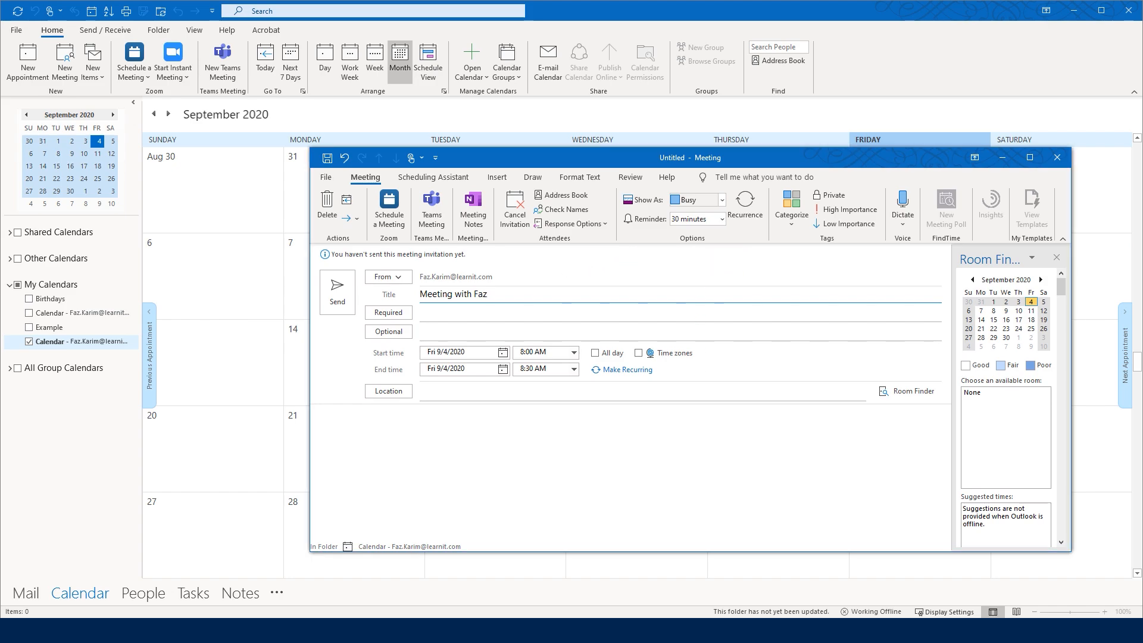
pyautogui.click(722, 200)
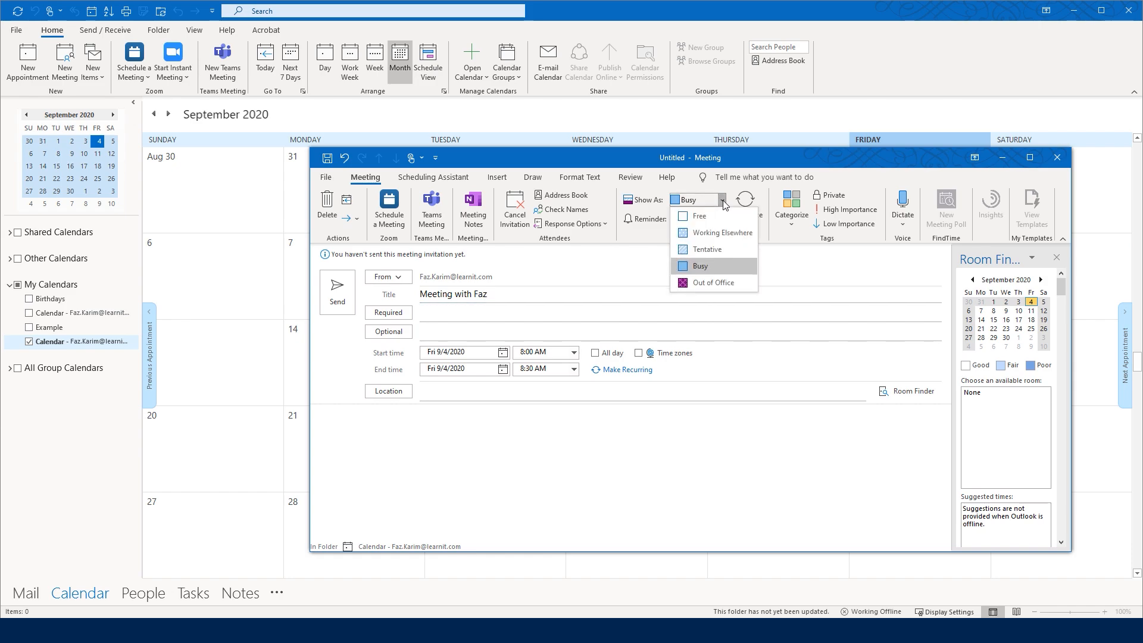
pyautogui.click(721, 233)
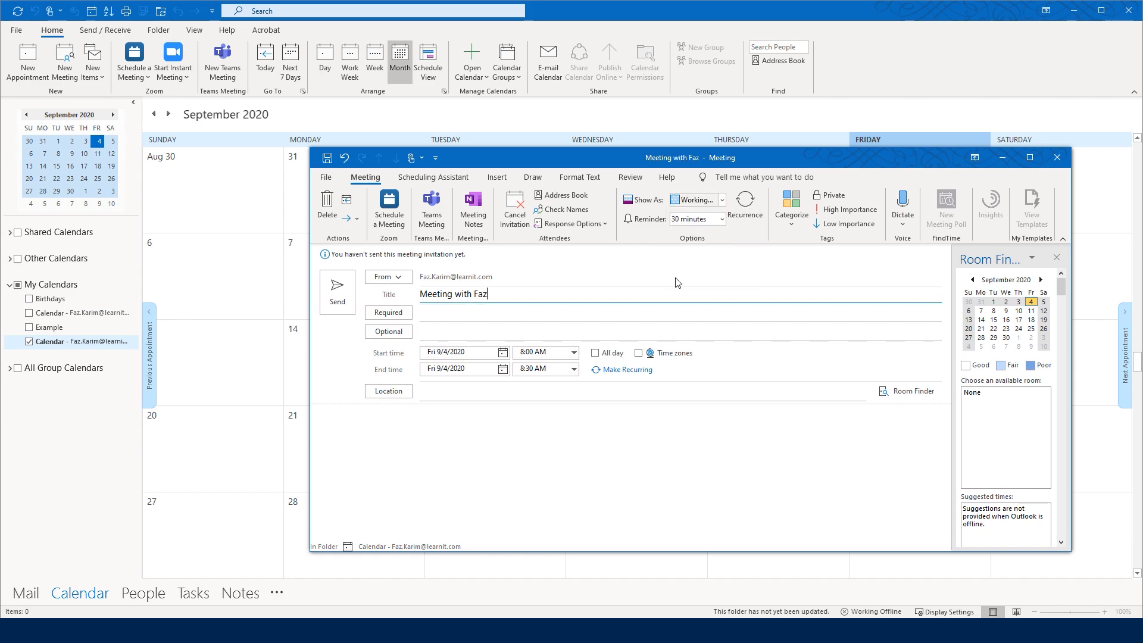
pyautogui.click(721, 218)
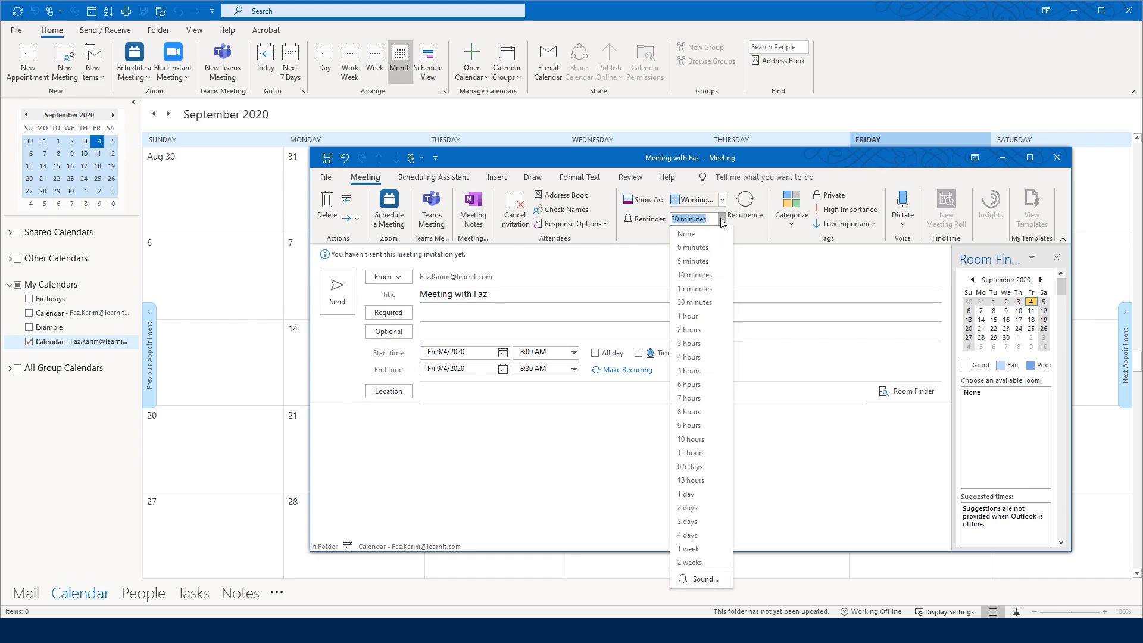
pyautogui.click(708, 302)
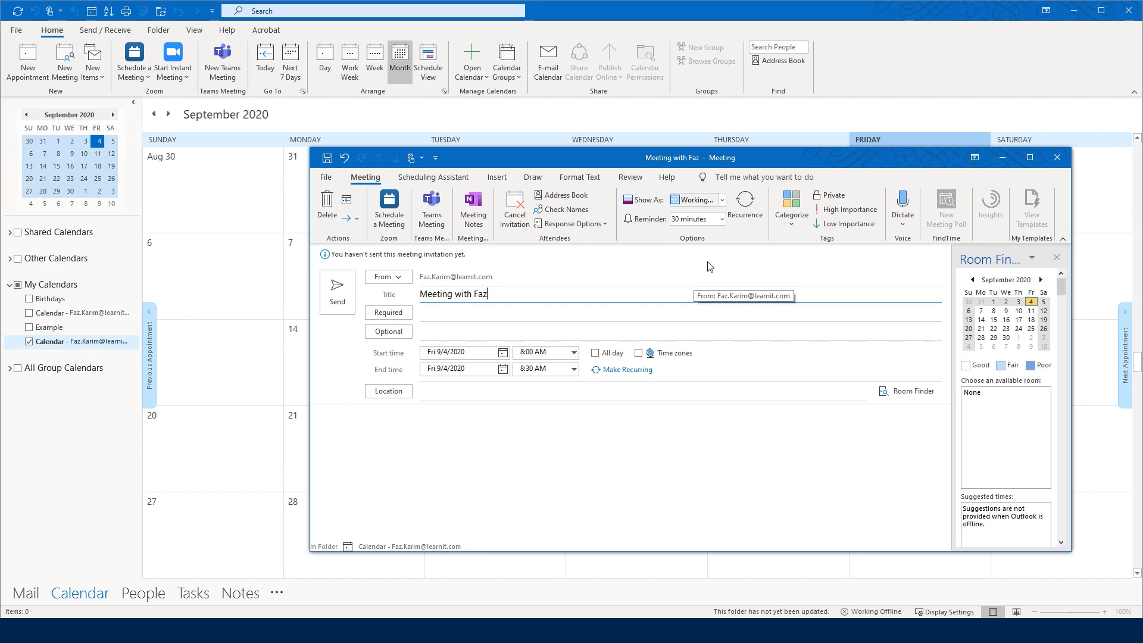
# Step: Examine the meeting's recurrence pattern and range settings, and leave them without applying a recurrence
pyautogui.click(745, 209)
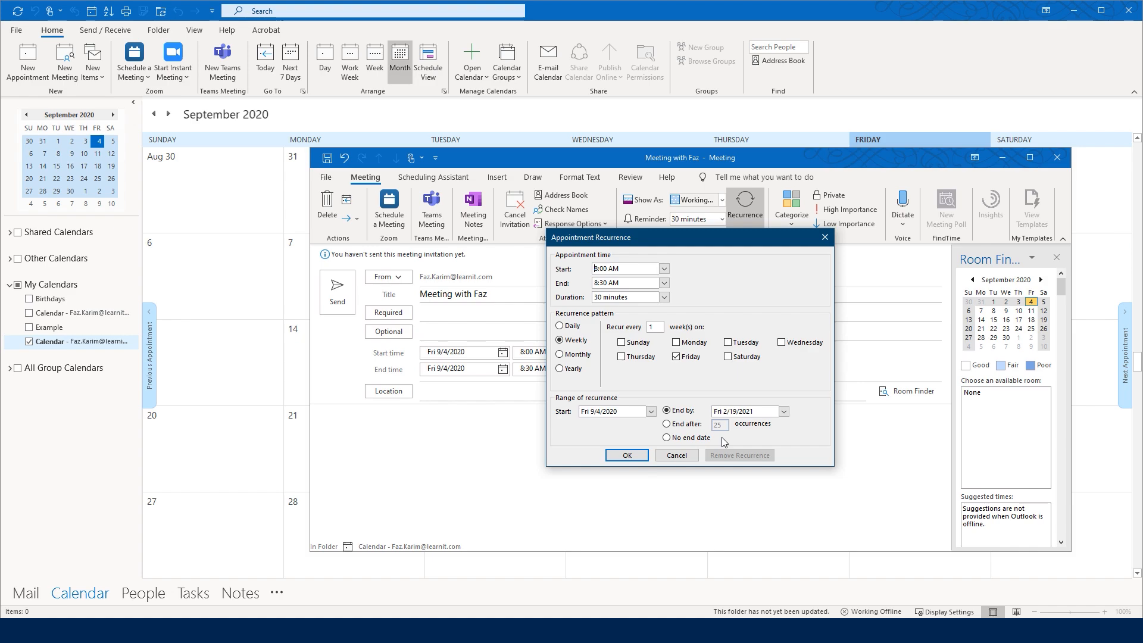
pyautogui.click(678, 455)
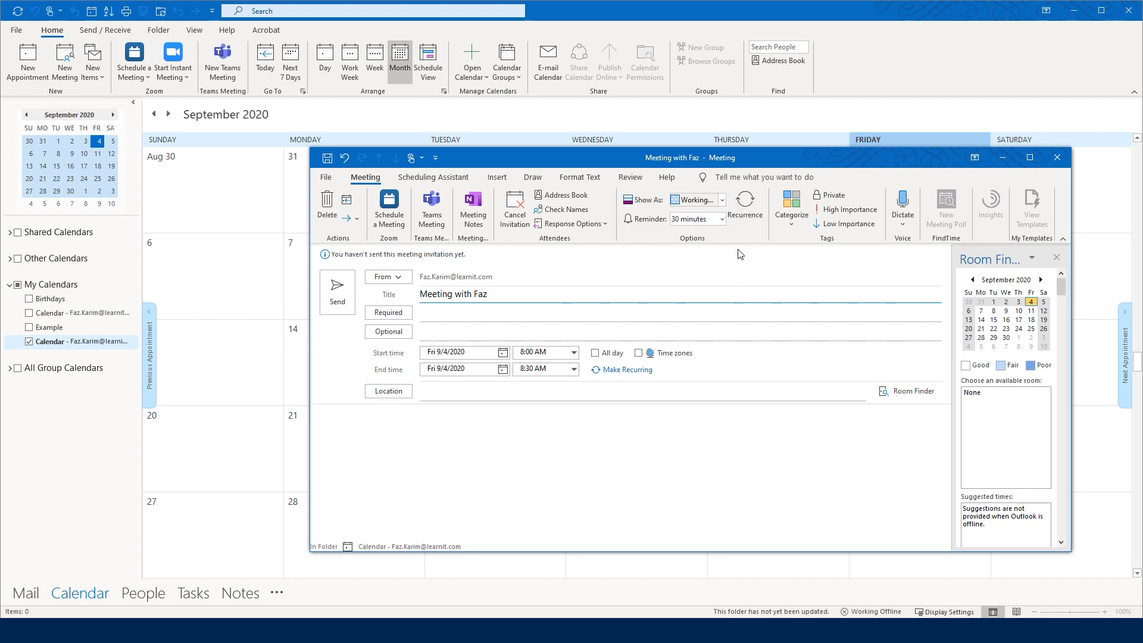
# Step: Add the suggested recent contact as both required and optional attendee of the meeting, and send the invitation
pyautogui.click(423, 313)
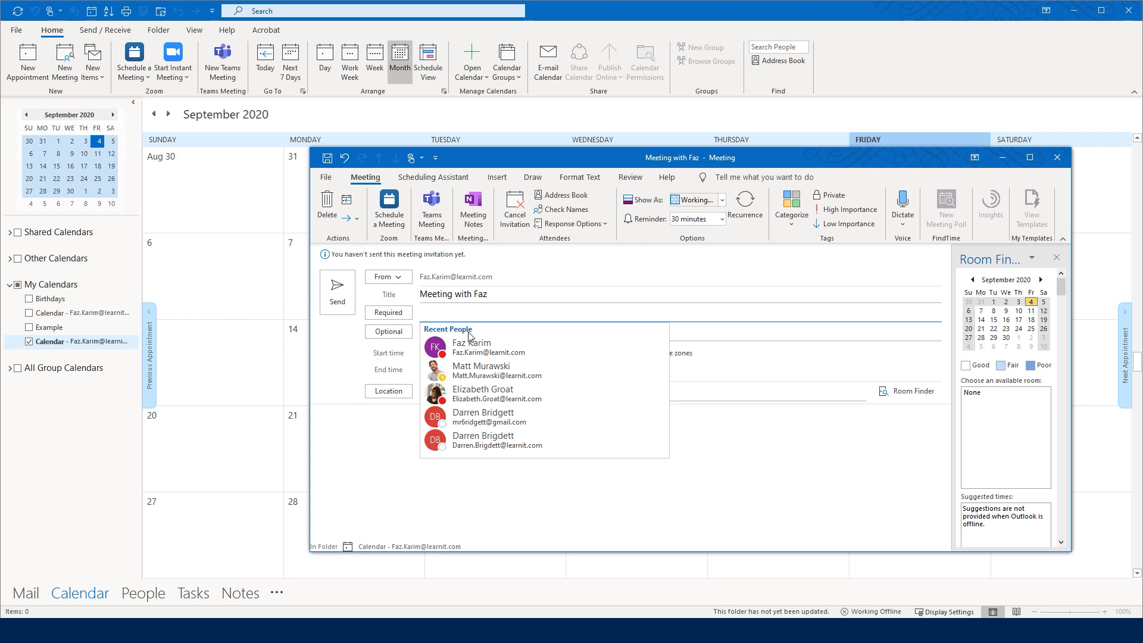
pyautogui.click(442, 349)
pyautogui.click(441, 331)
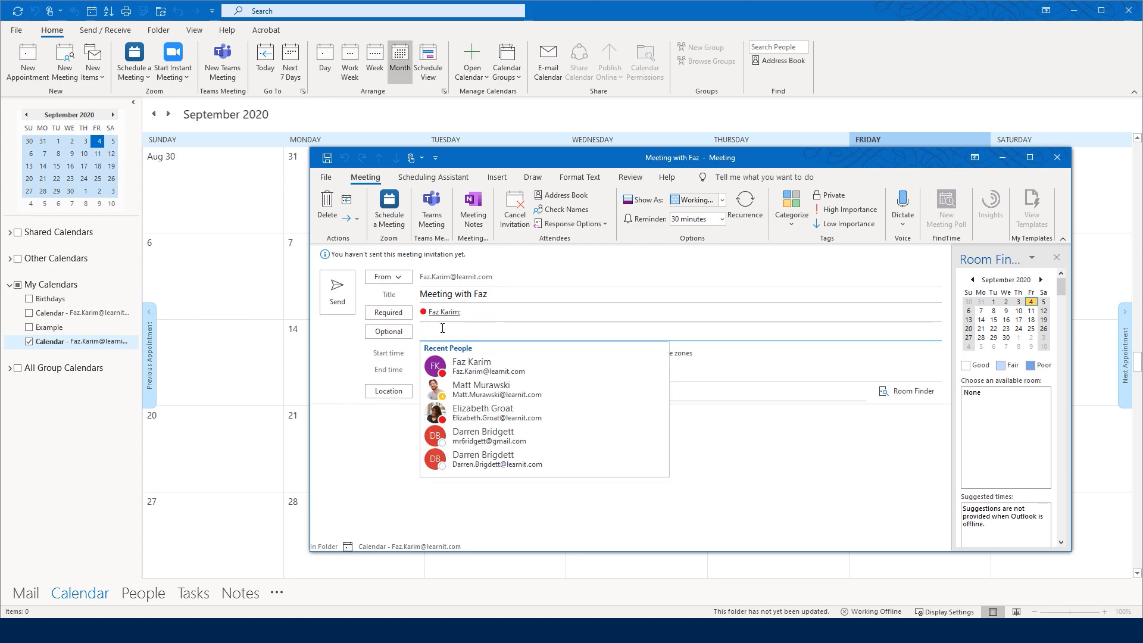
pyautogui.click(484, 370)
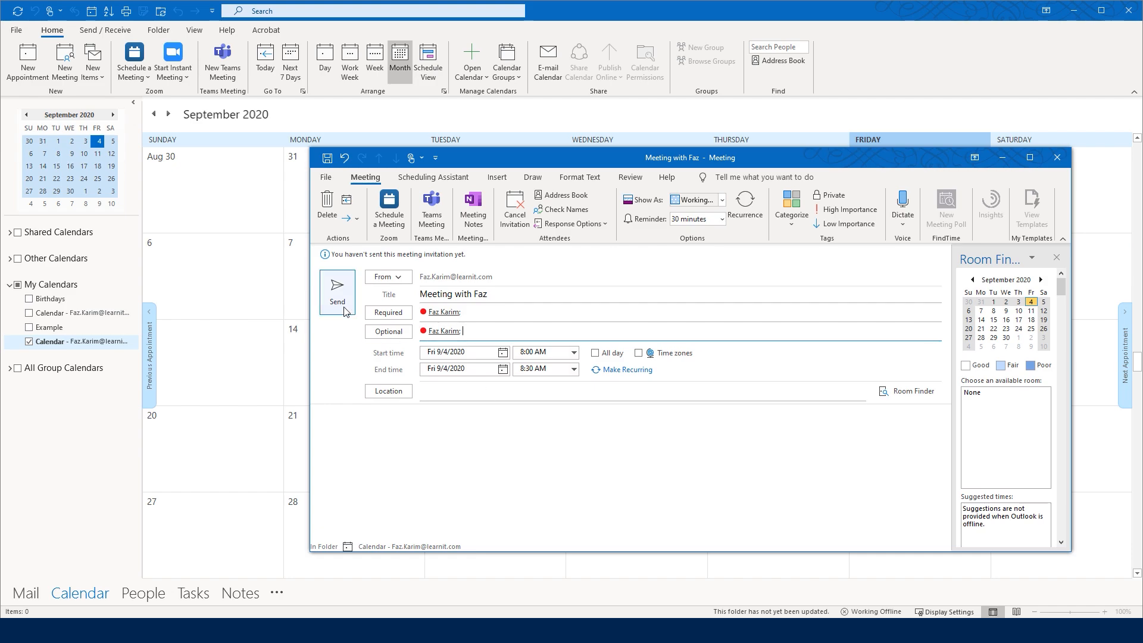
pyautogui.click(338, 291)
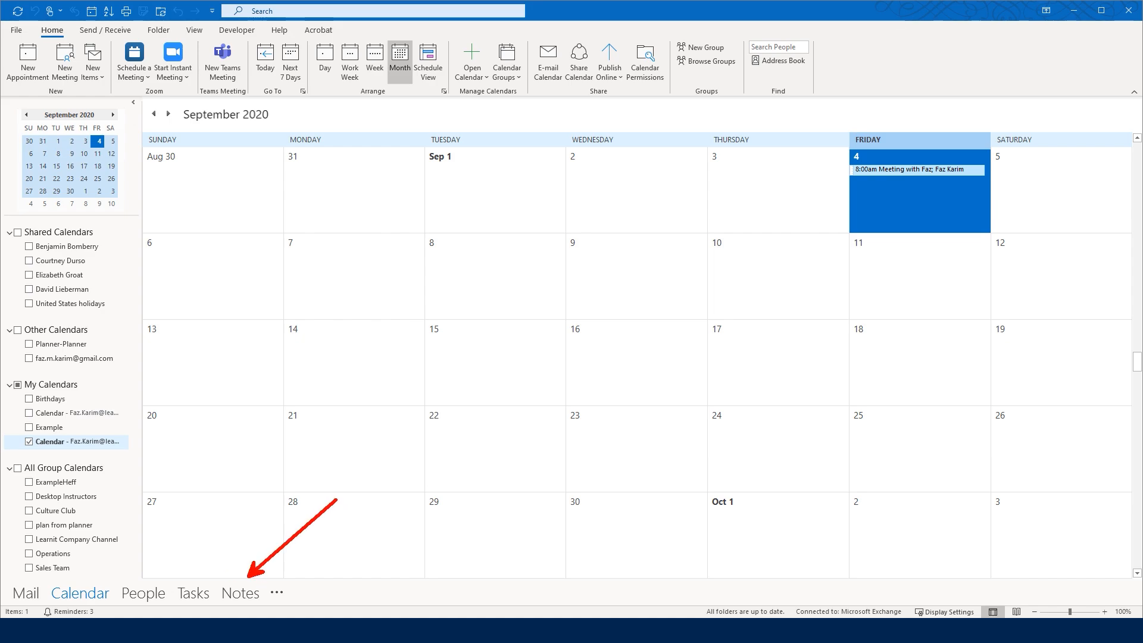
# Step: Examine the navigation bar's options for the number of visible items and their display order, and accept them unchanged
pyautogui.moveTo(216, 557); pyautogui.dragTo(216, 615)
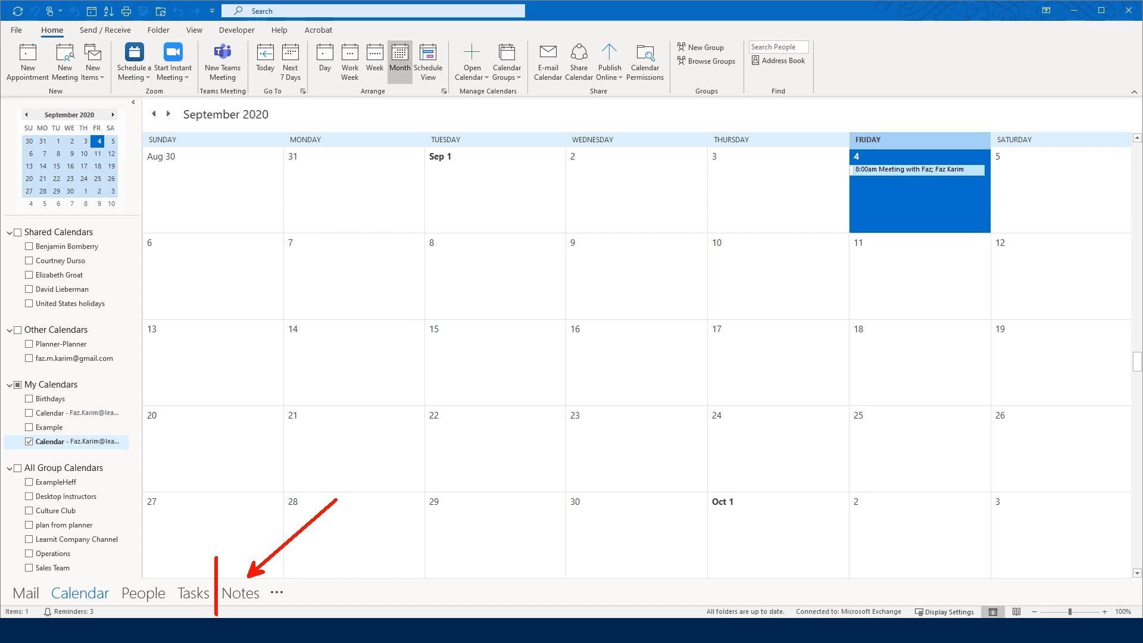
pyautogui.click(277, 594)
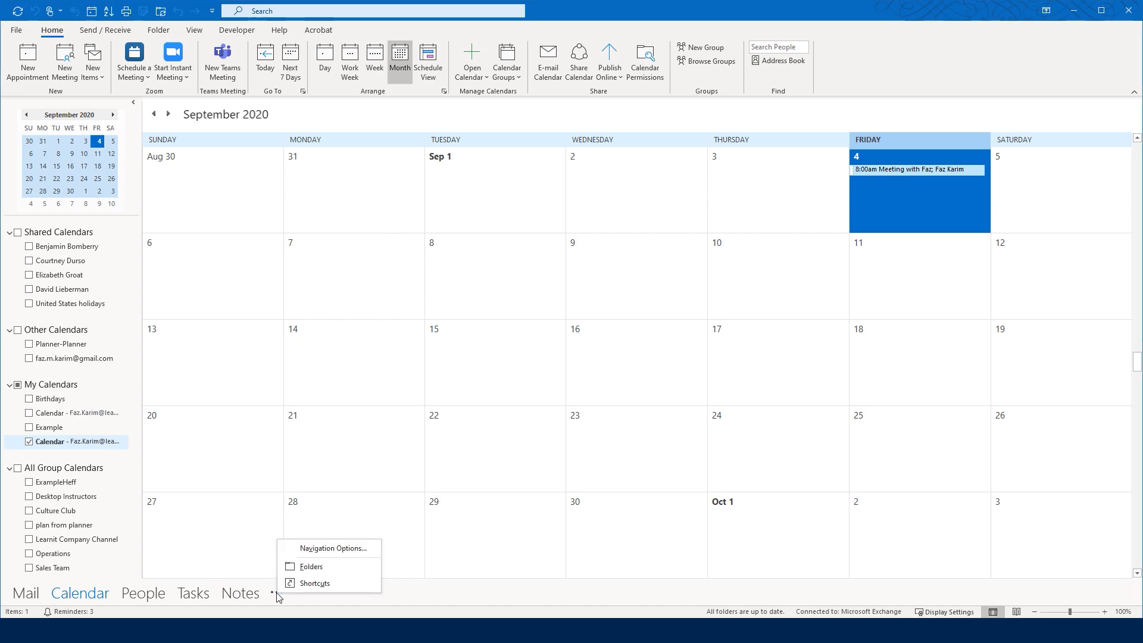
pyautogui.click(327, 556)
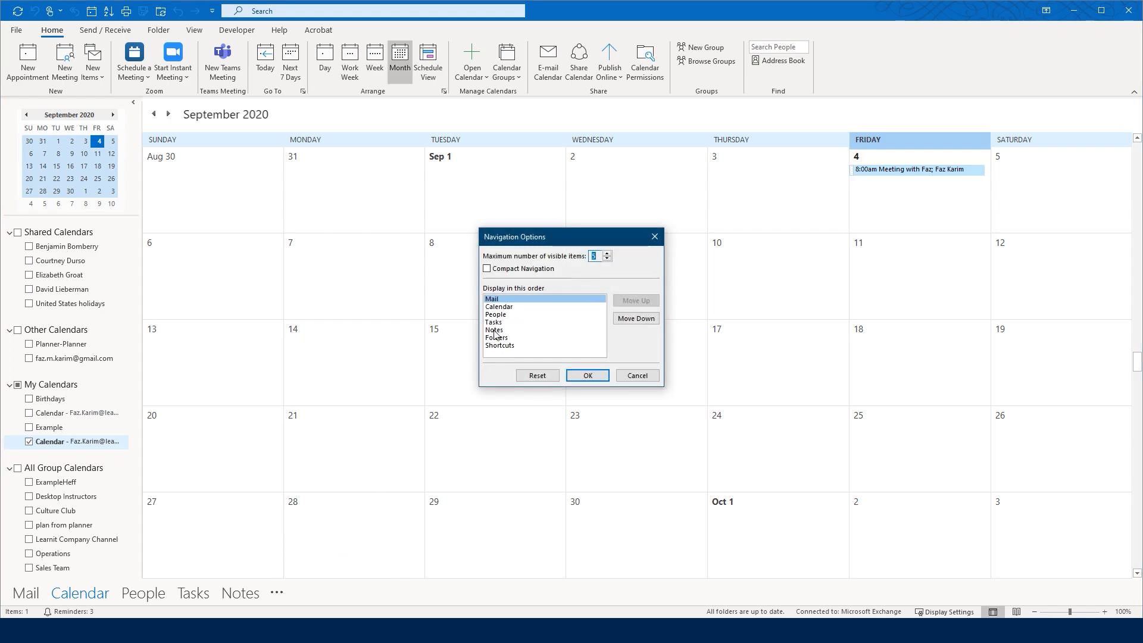
pyautogui.click(586, 376)
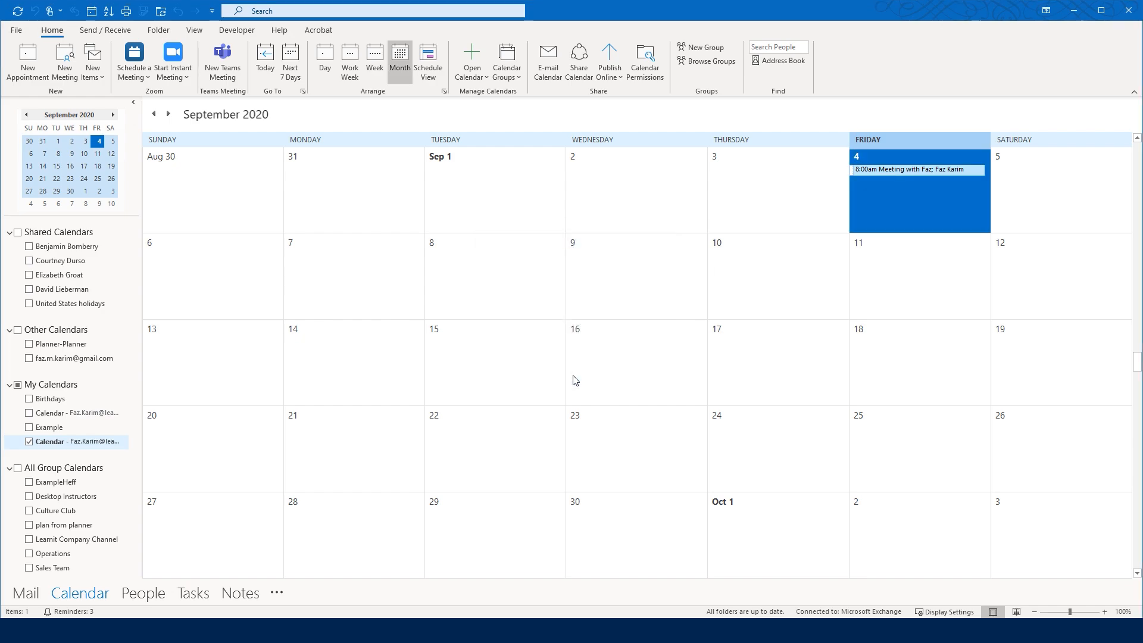
# Step: Go to Notes, create a new sticky note with the text "no saving." and close it
pyautogui.click(237, 597)
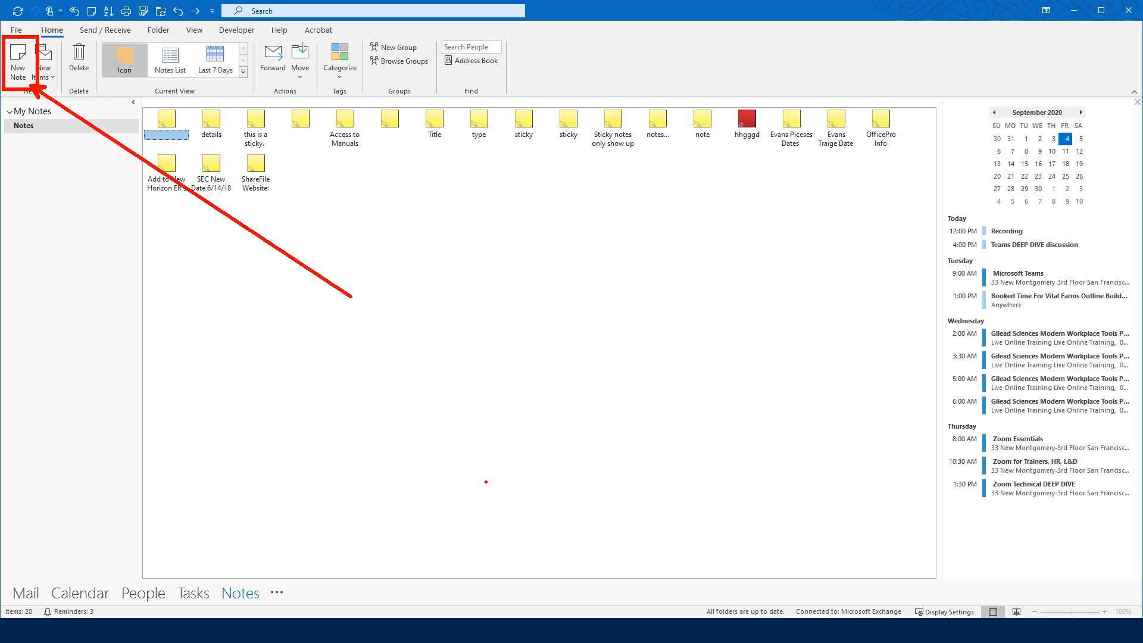
pyautogui.click(16, 67)
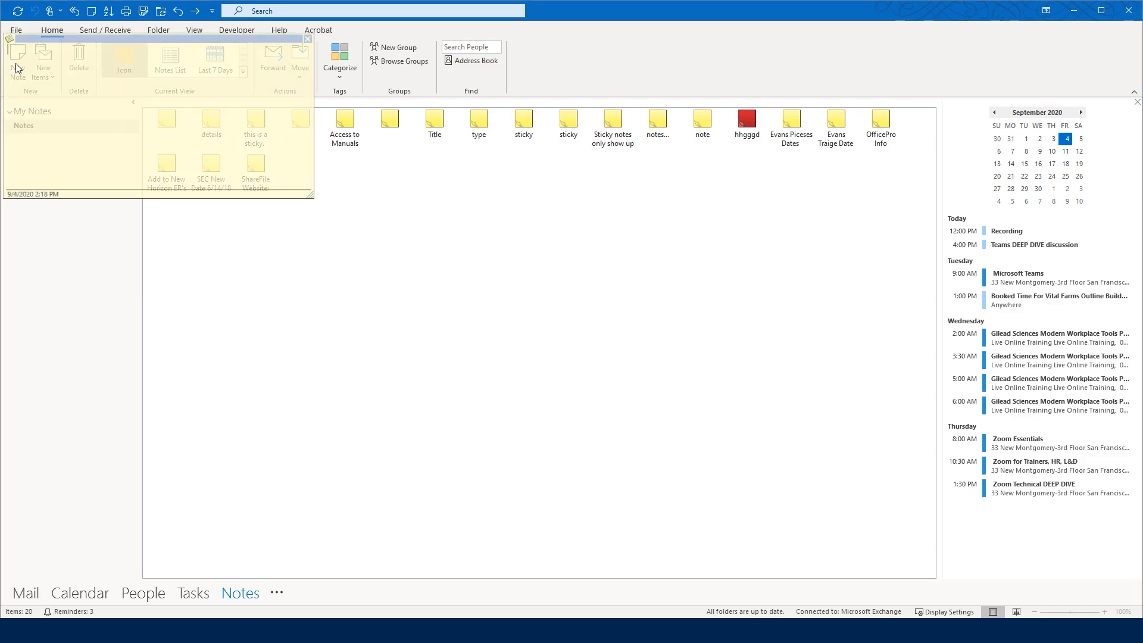
pyautogui.write('no saving.')
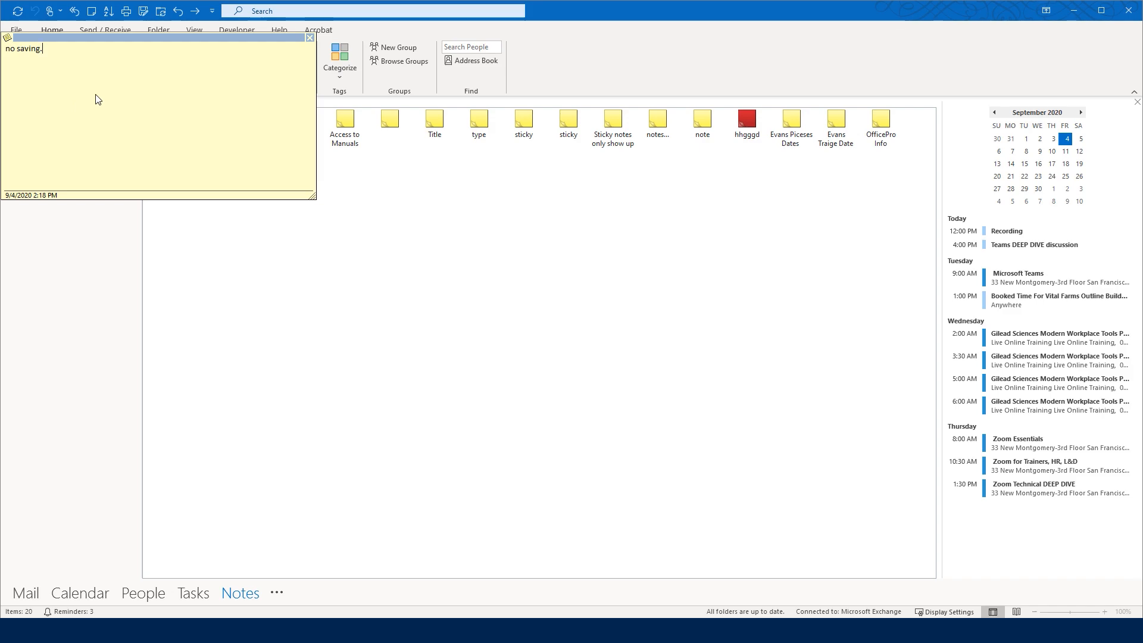
pyautogui.click(311, 36)
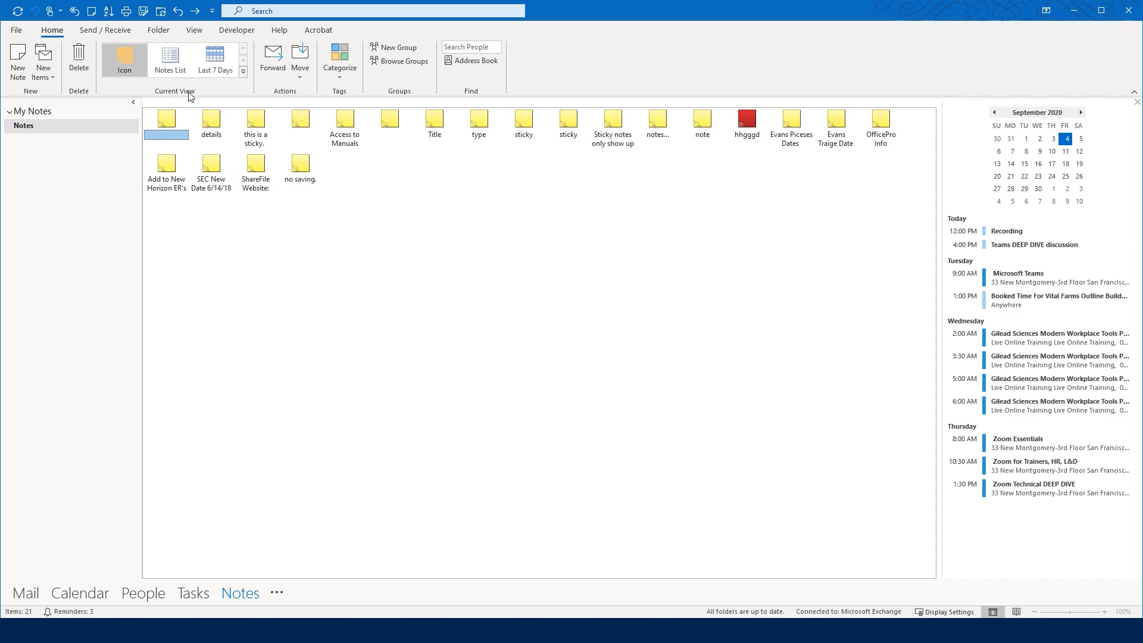
# Step: View the notes as Notes List and as Last 7 Days, and return to the Icon view
pyautogui.click(179, 72)
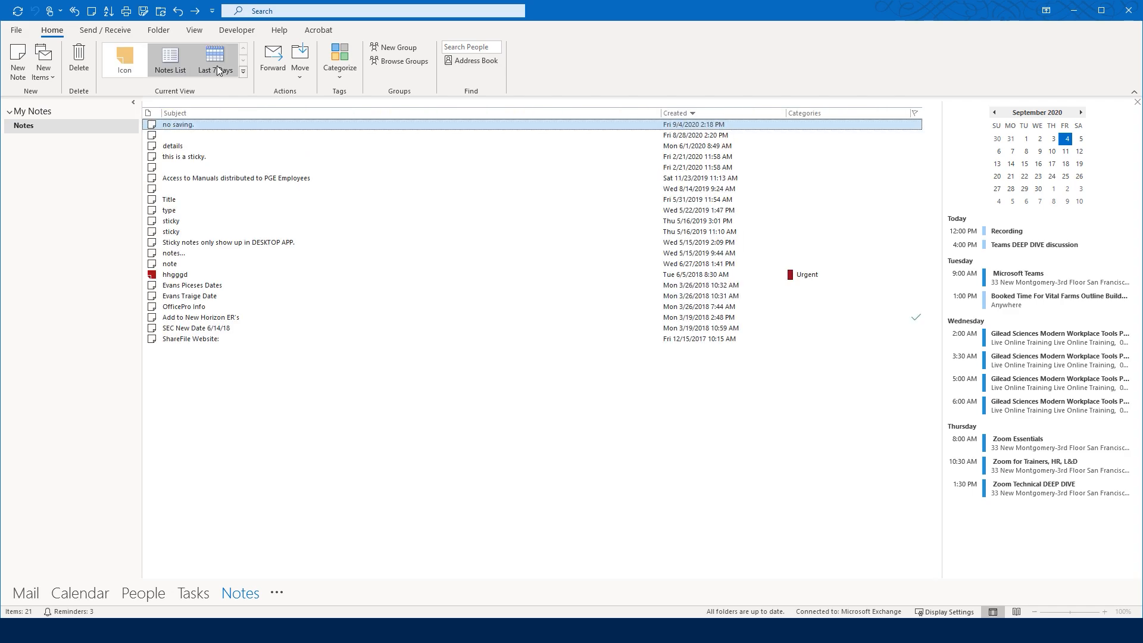
pyautogui.click(244, 72)
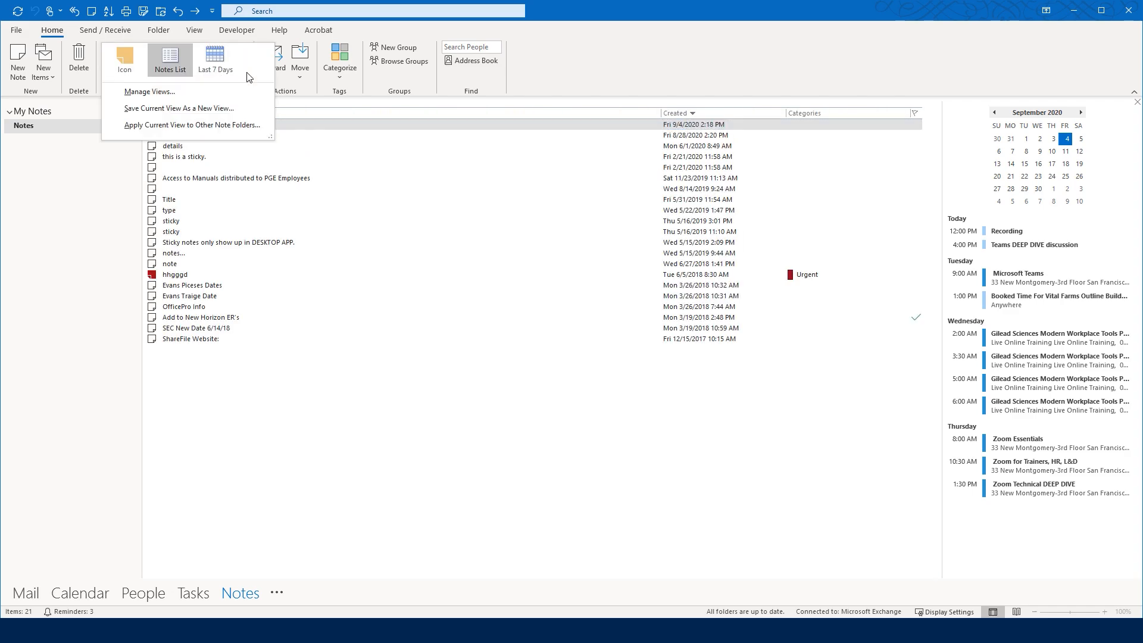
pyautogui.click(226, 56)
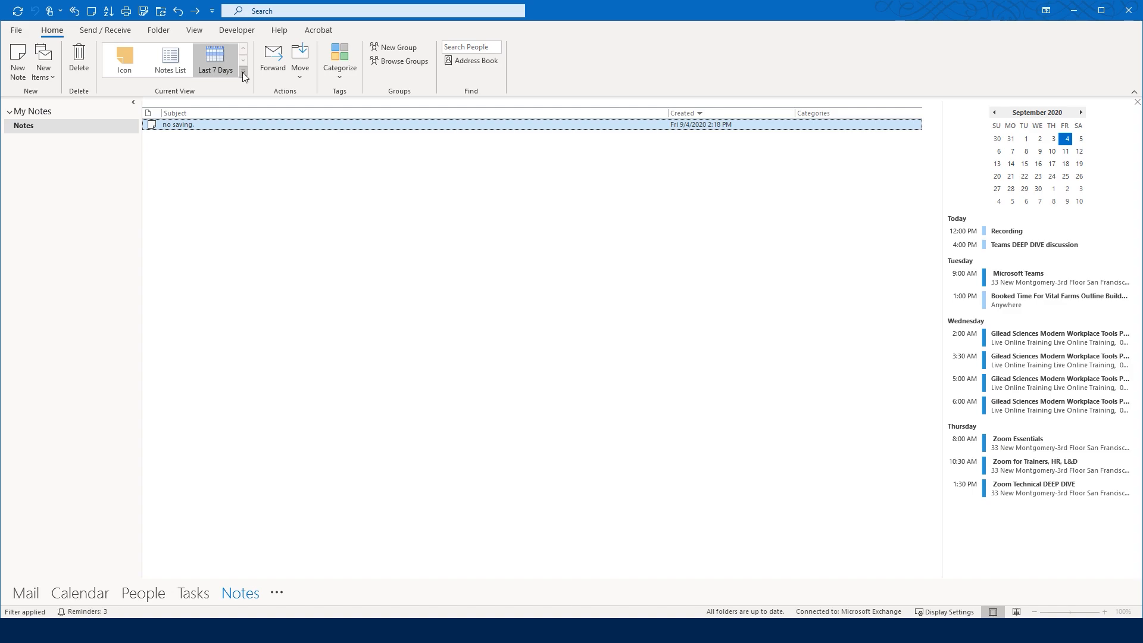
pyautogui.click(139, 70)
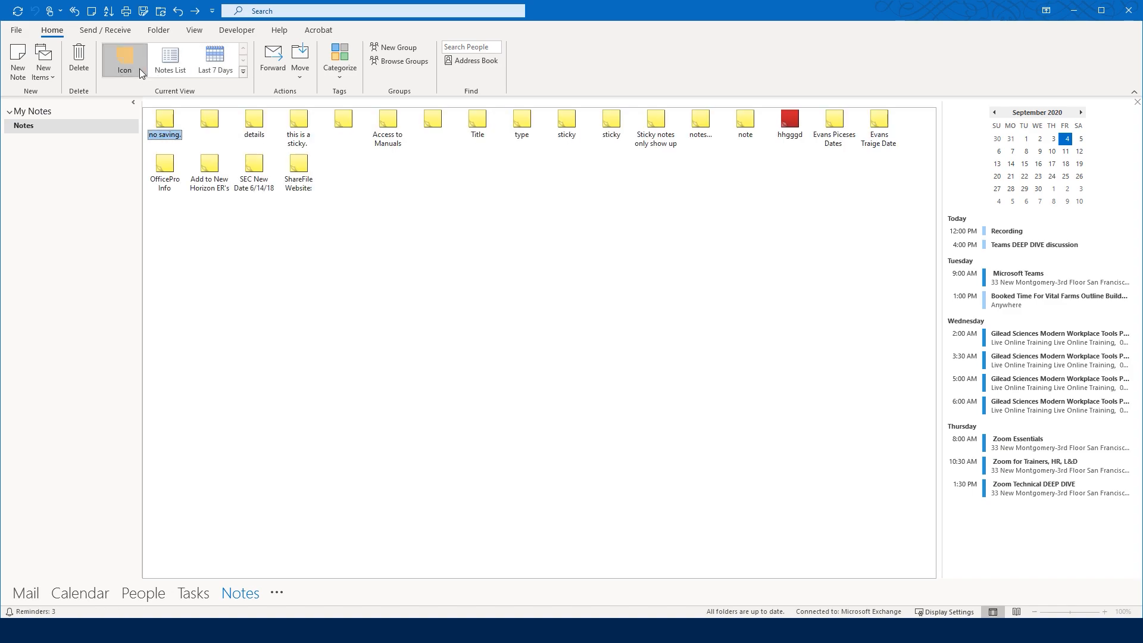
# Step: Delete the blank note located between the "no saving." and "details" notes
pyautogui.click(207, 125)
pyautogui.click(77, 70)
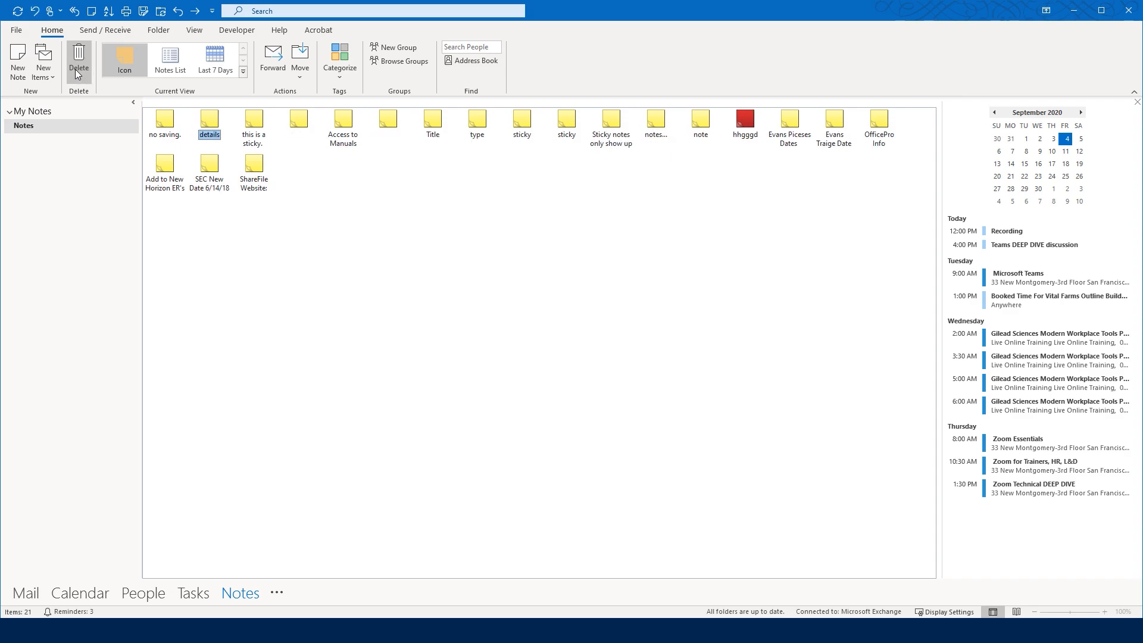
pyautogui.click(264, 175)
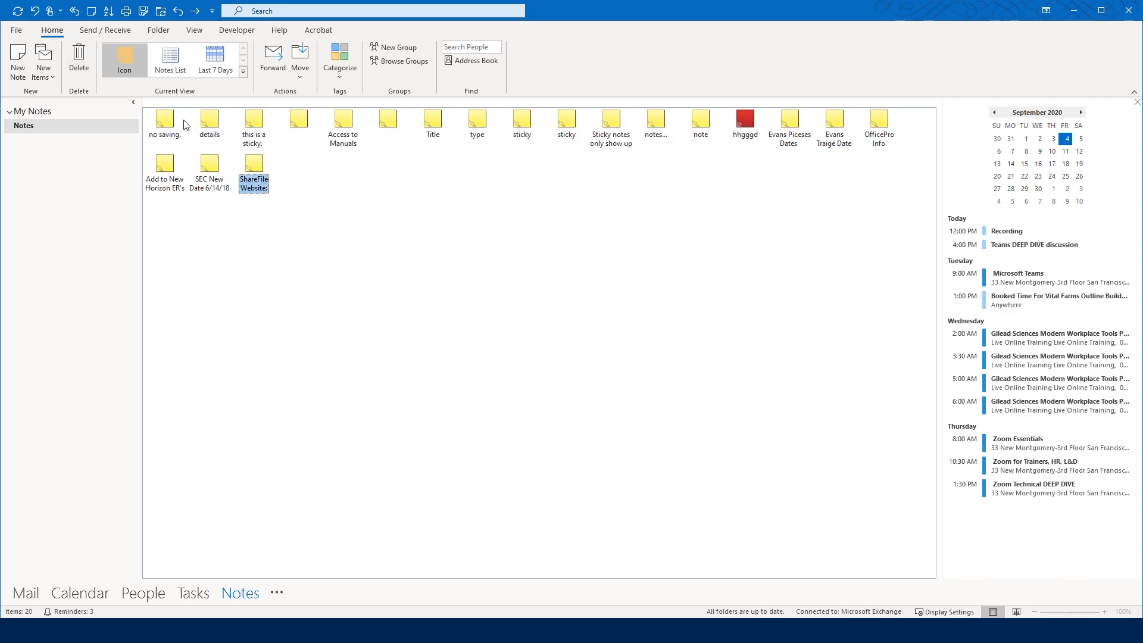
pyautogui.click(304, 124)
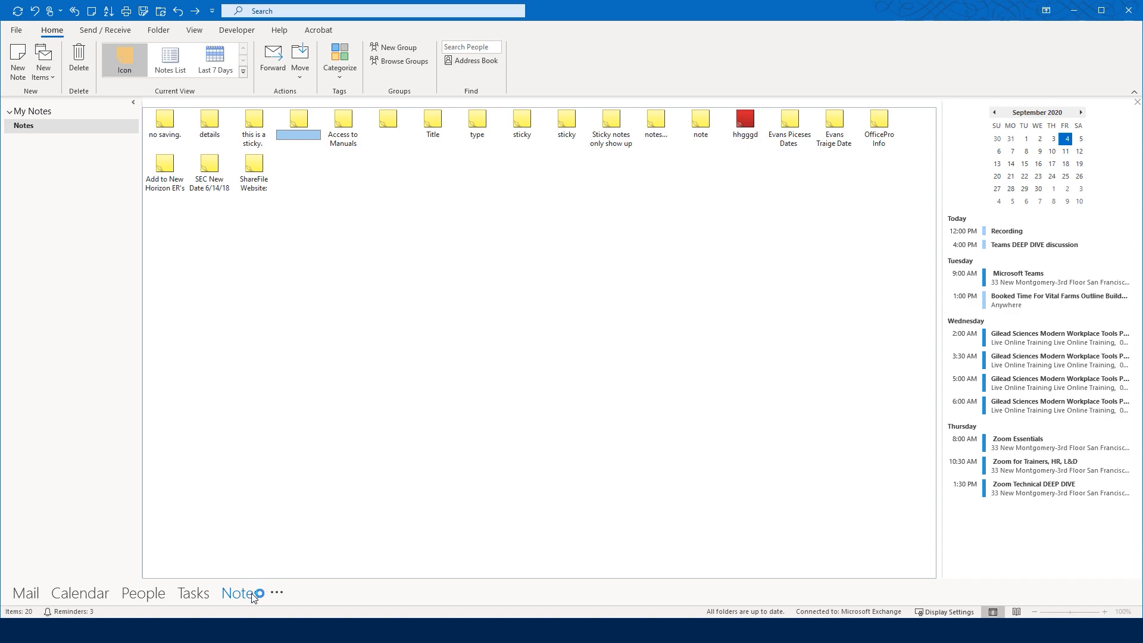
pyautogui.click(276, 592)
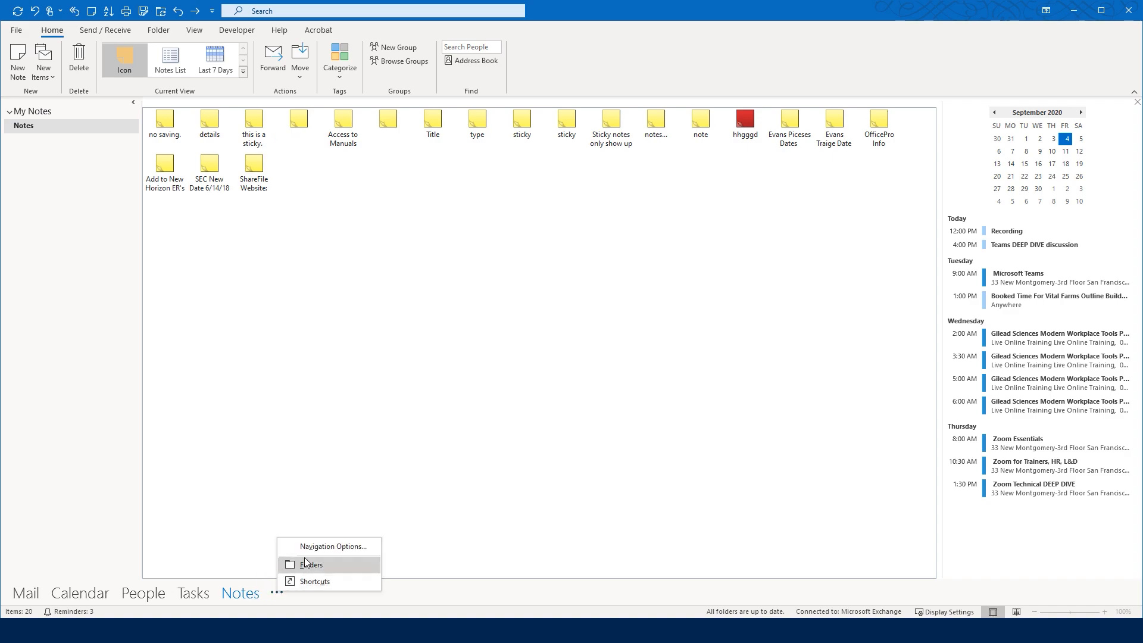
pyautogui.click(384, 485)
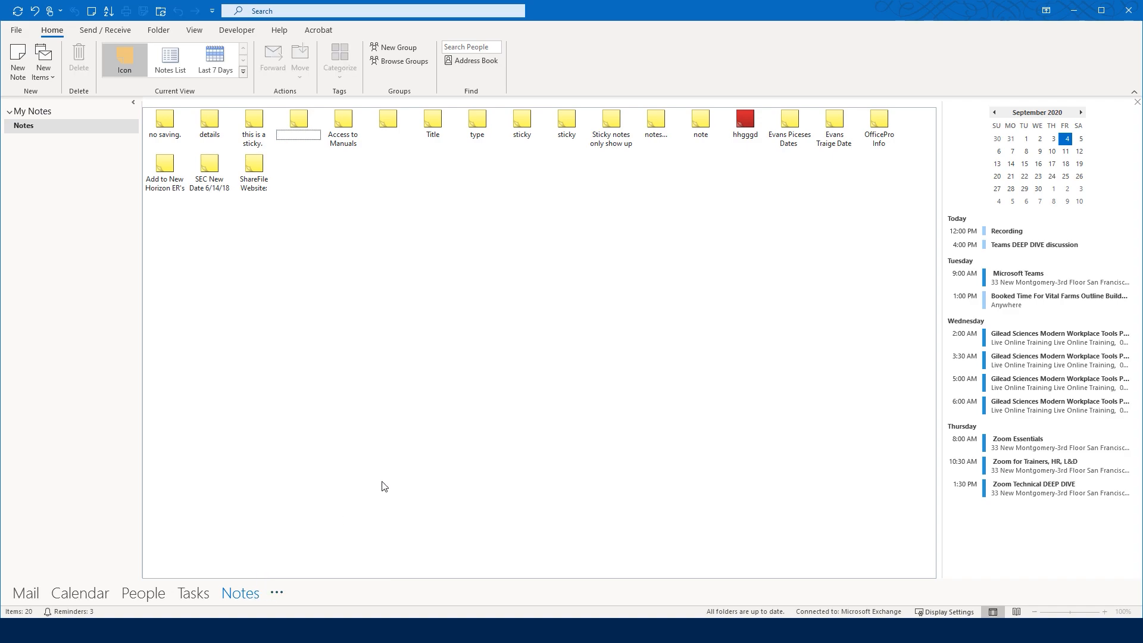